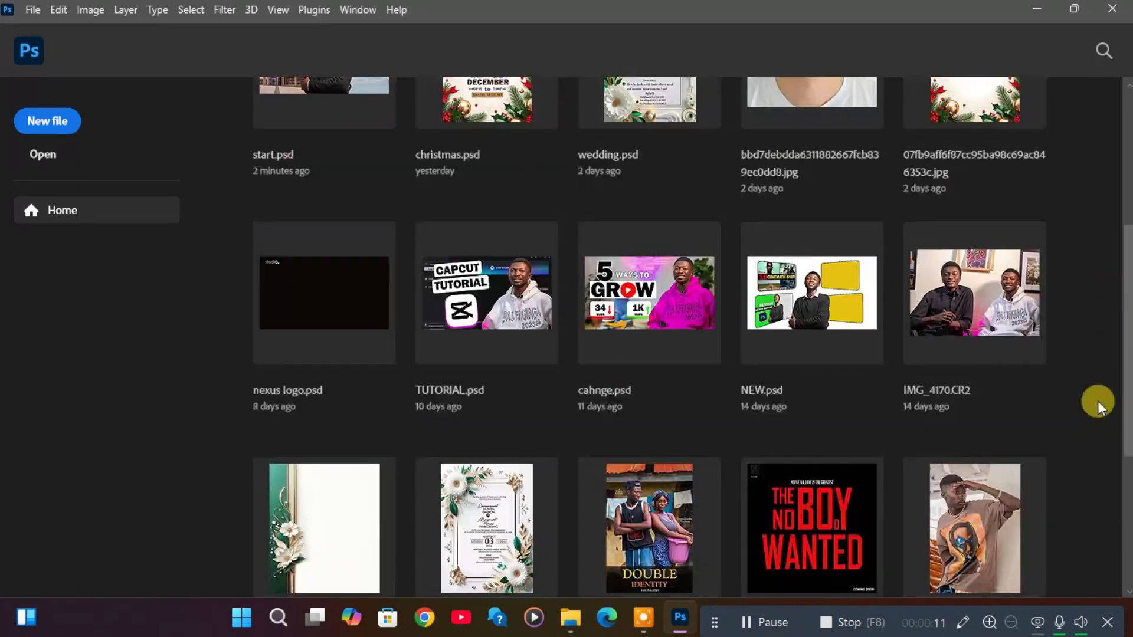
Switch to File Explorer and open CHANNEL WITH MOILE.jpg from the youtube thumbnails folder with Adobe Photoshop 2023.
scroll(1062, 324, up, 8)
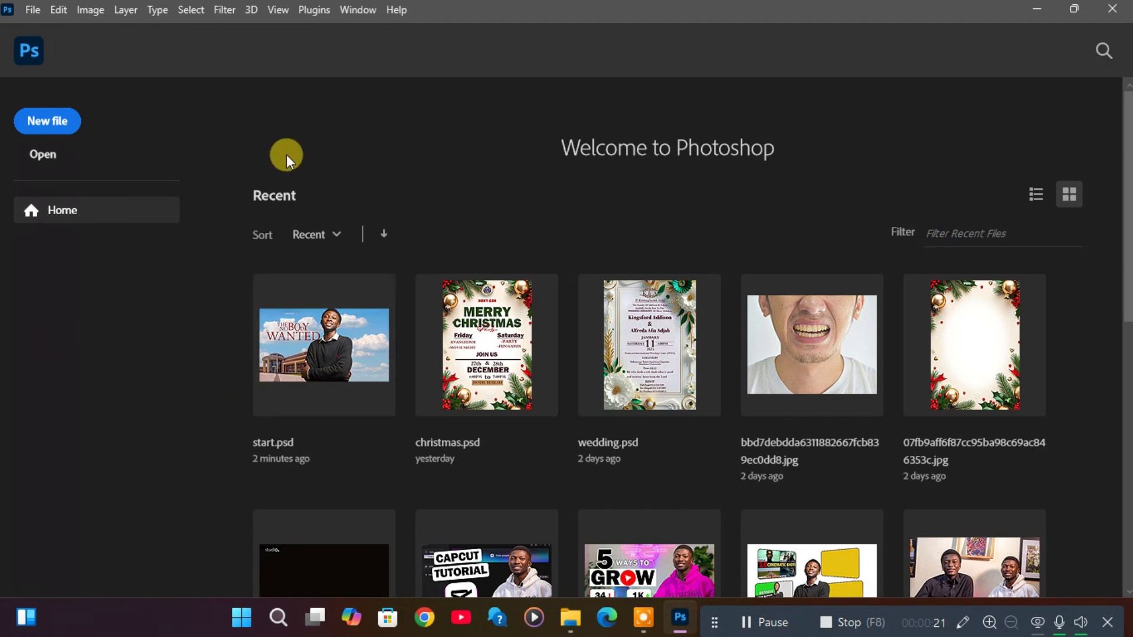
click(569, 626)
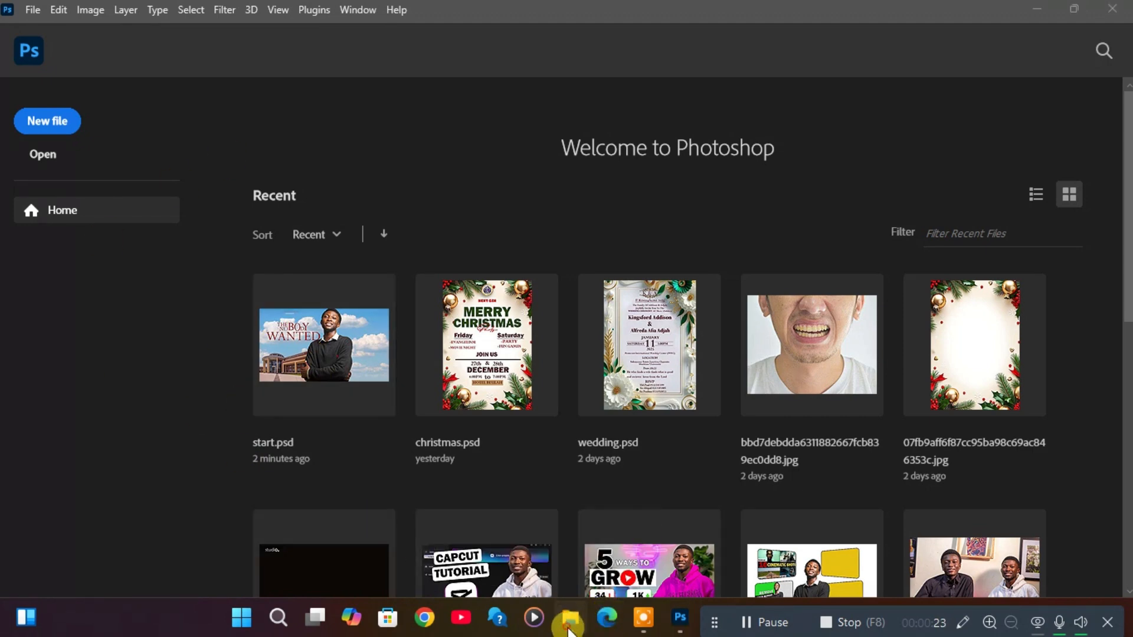
click(429, 181)
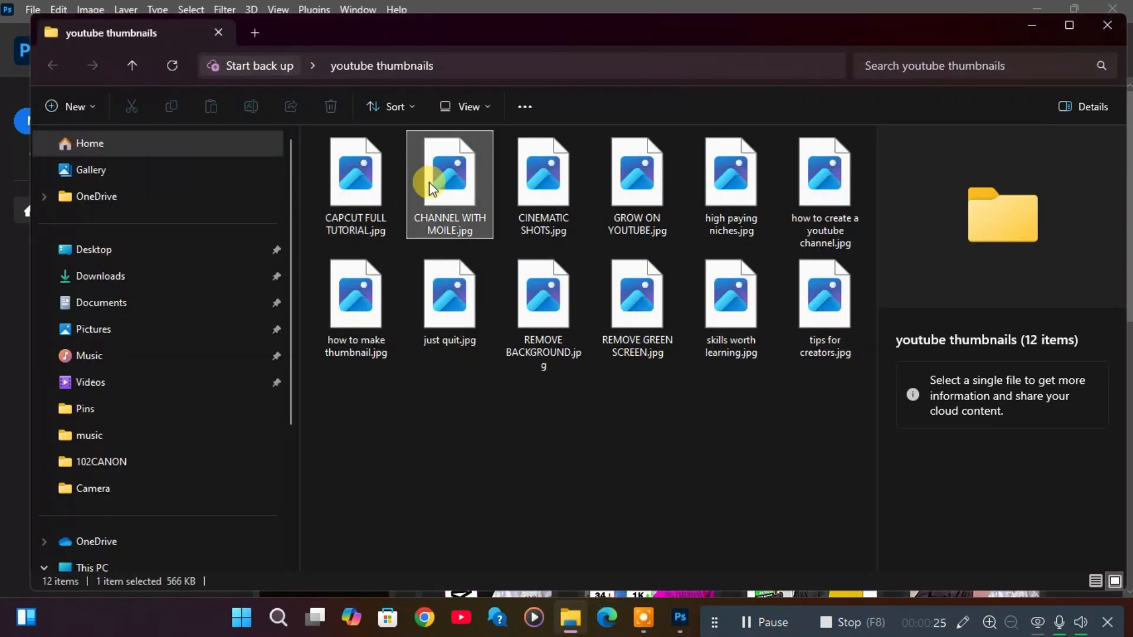
right_click(429, 181)
click(526, 231)
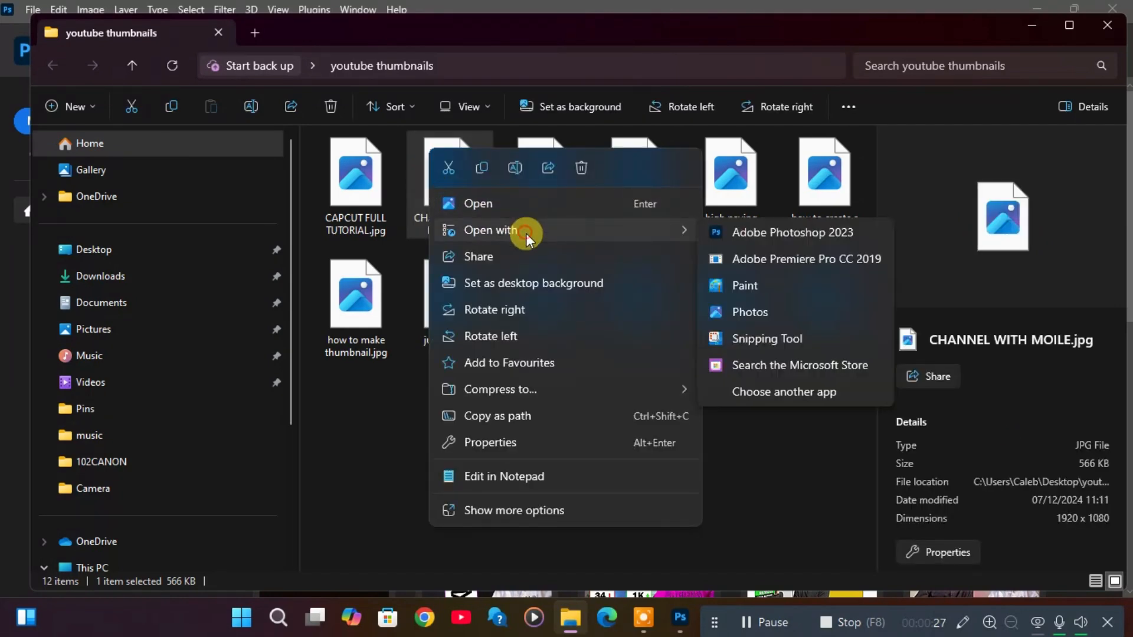
click(737, 236)
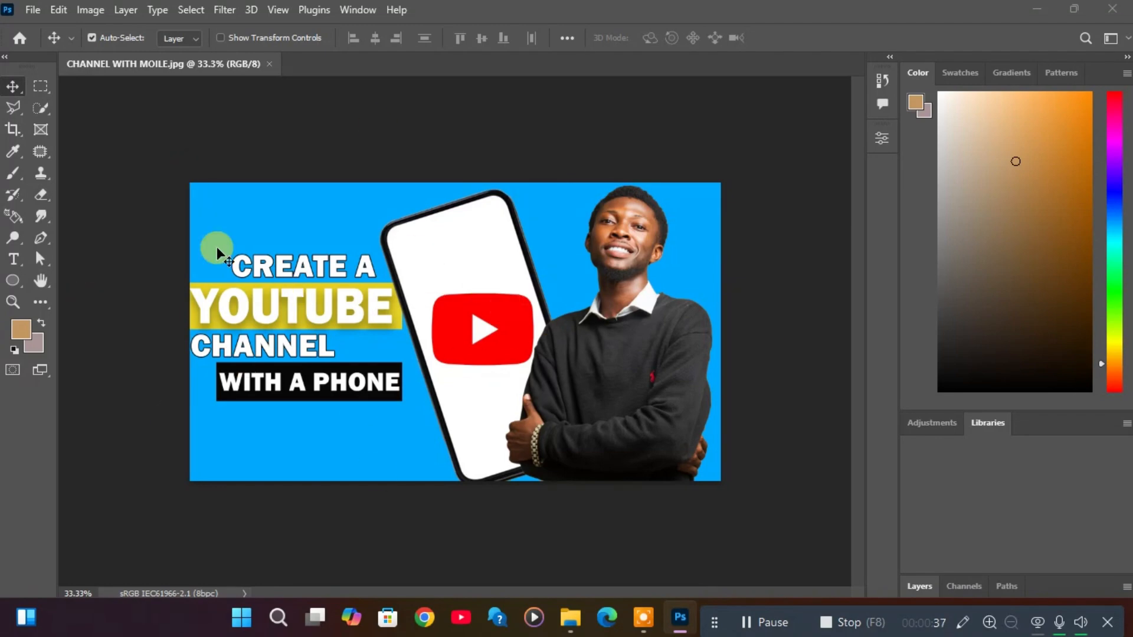
Create a new HDTV 1080p document of 1920 x 1080 px at 72 ppi with a white background, and expand the layer list.
click(10, 42)
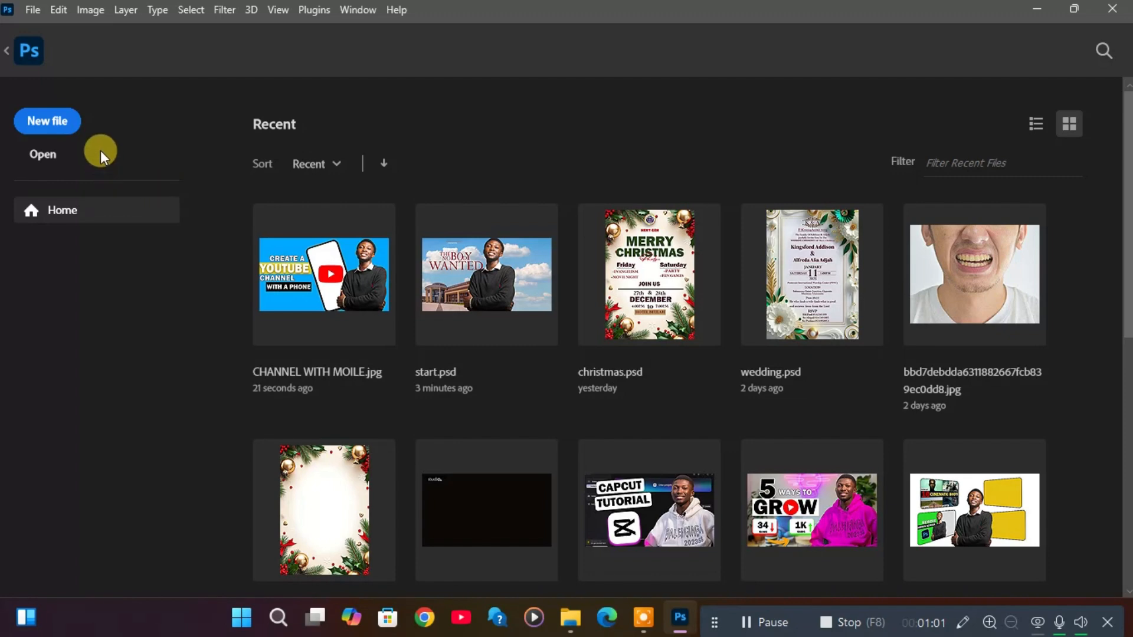
click(67, 122)
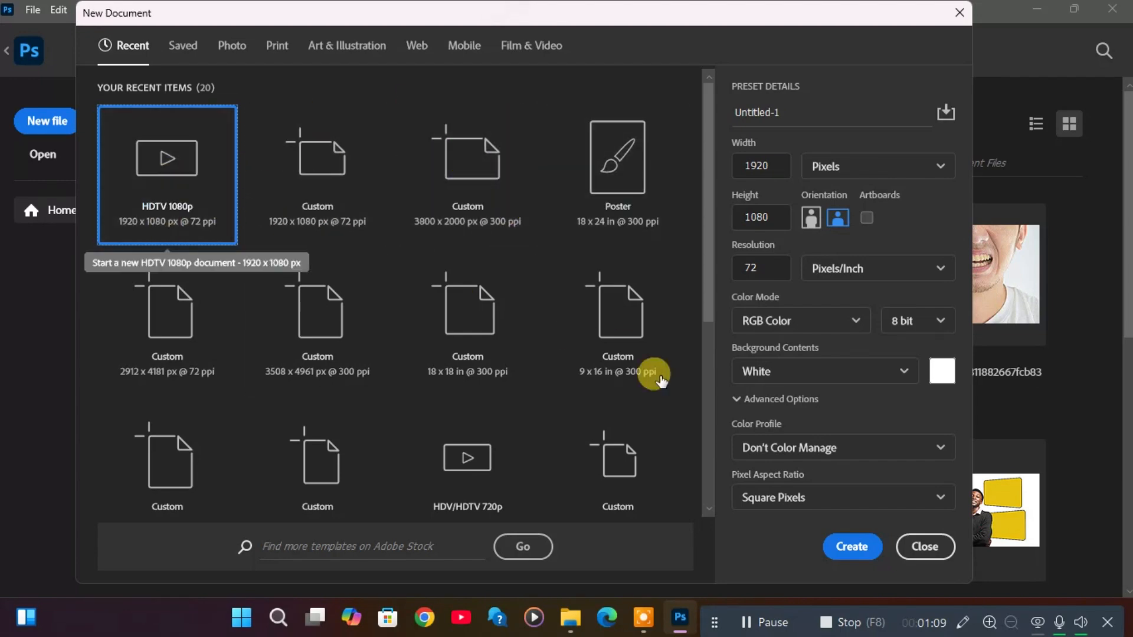
click(844, 544)
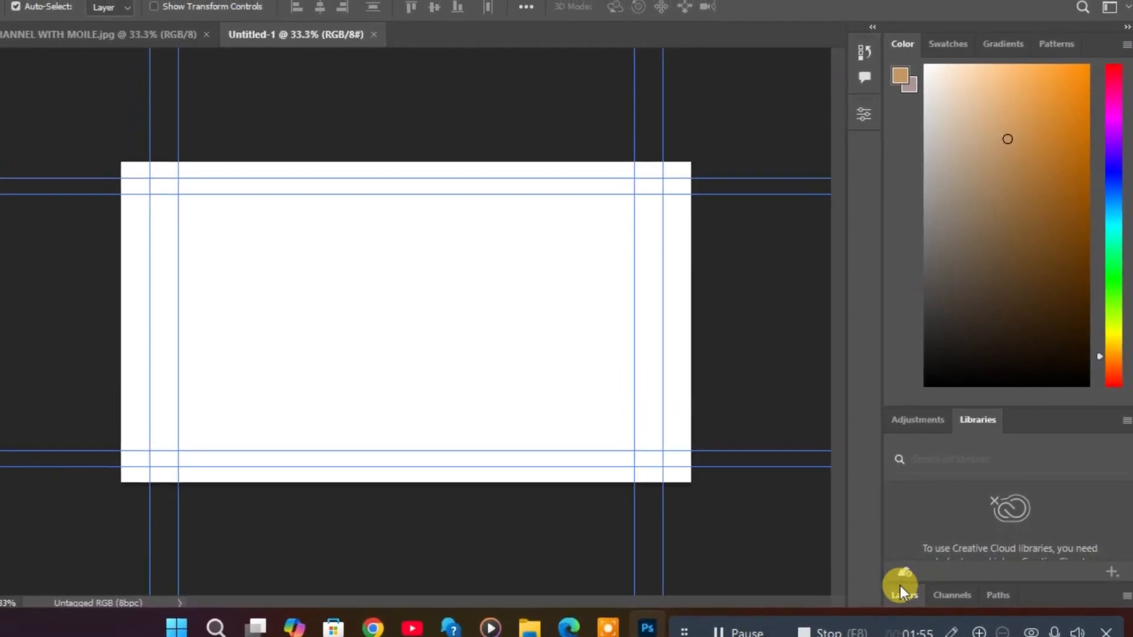
click(901, 589)
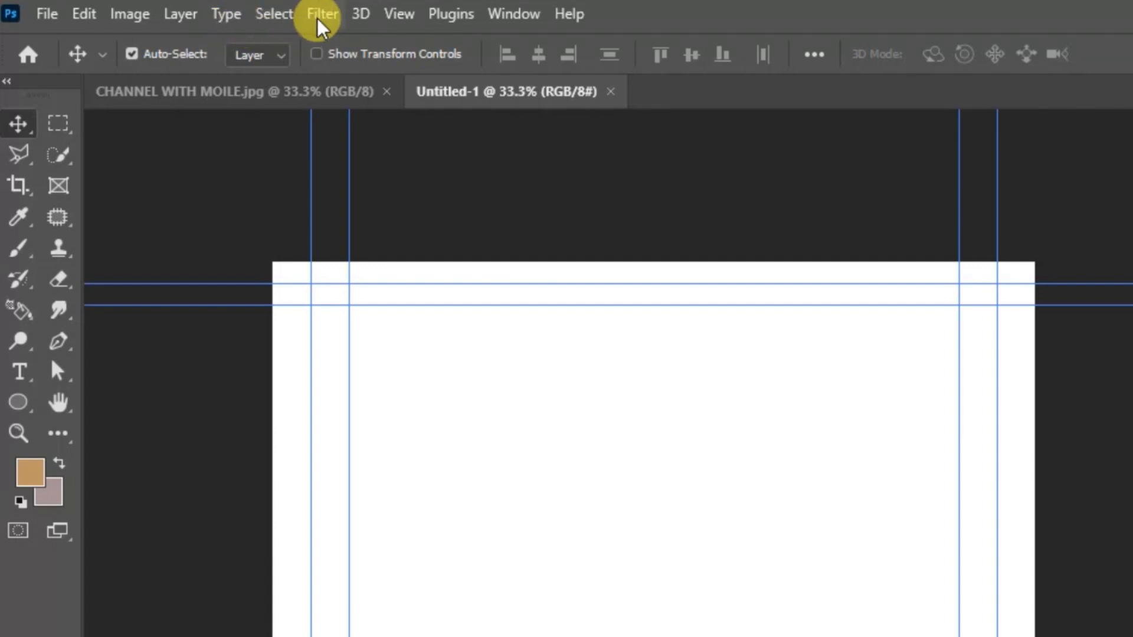
click(286, 27)
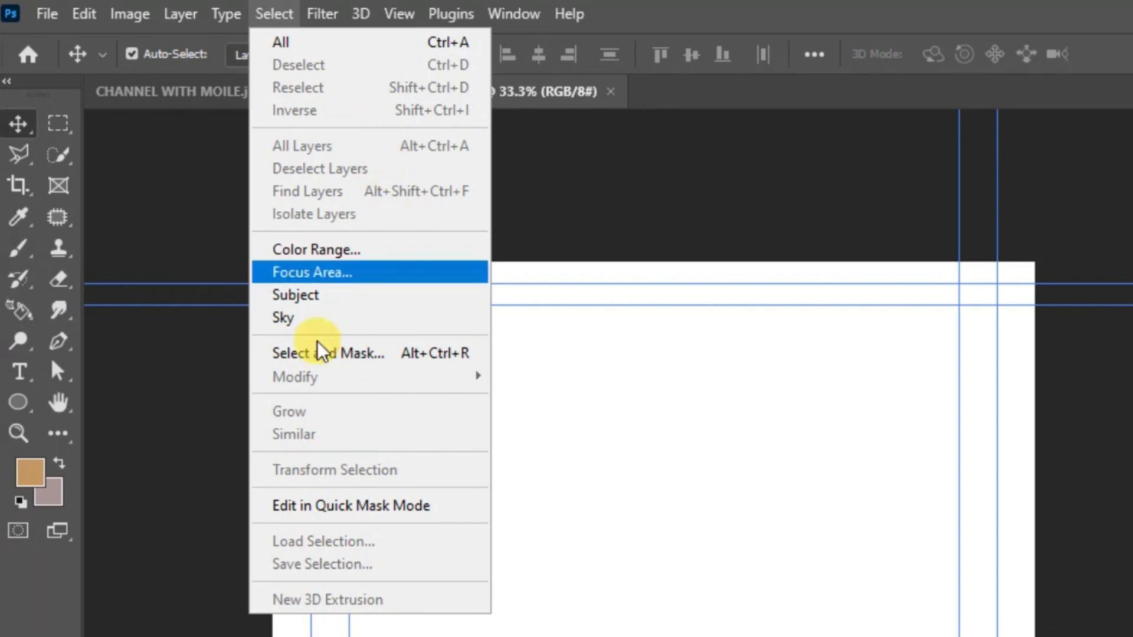
click(530, 71)
click(328, 23)
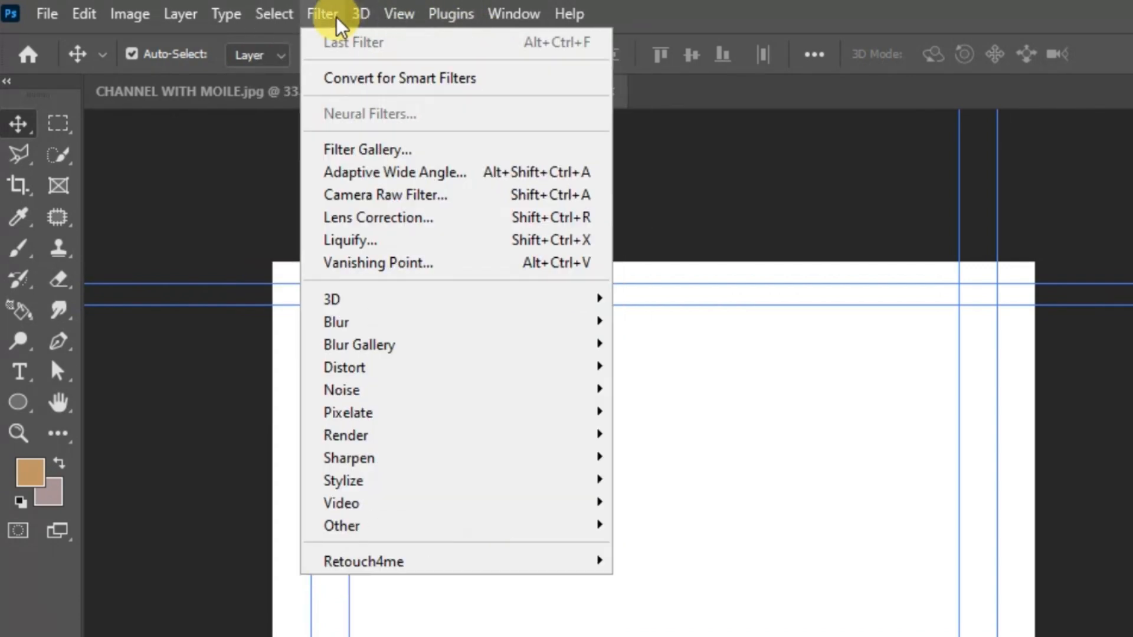
click(334, 26)
click(332, 20)
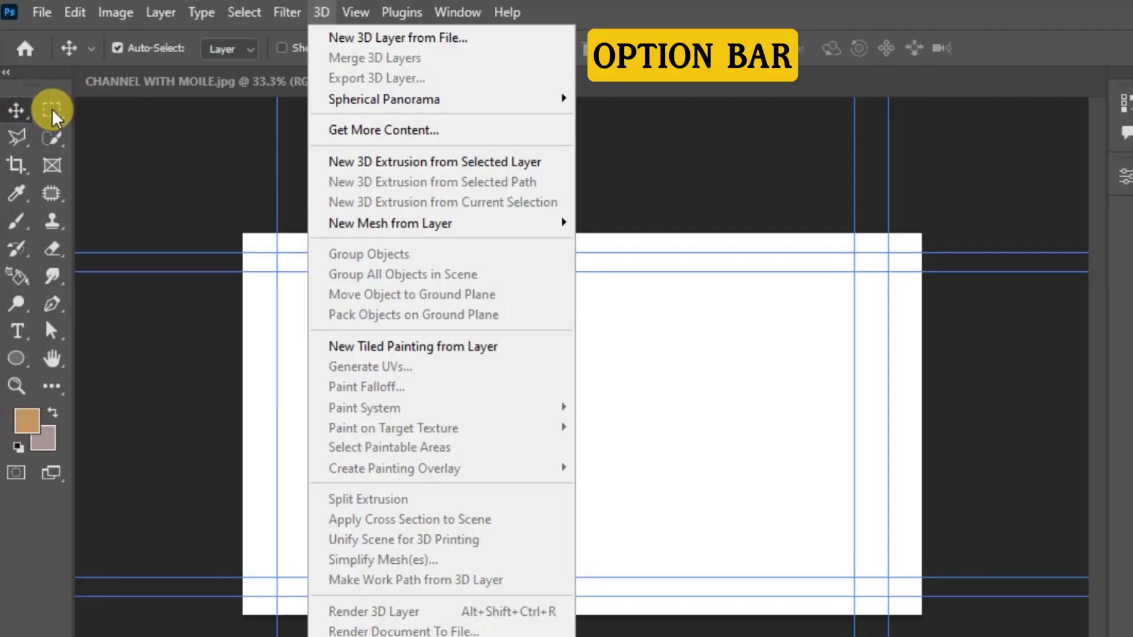
click(125, 123)
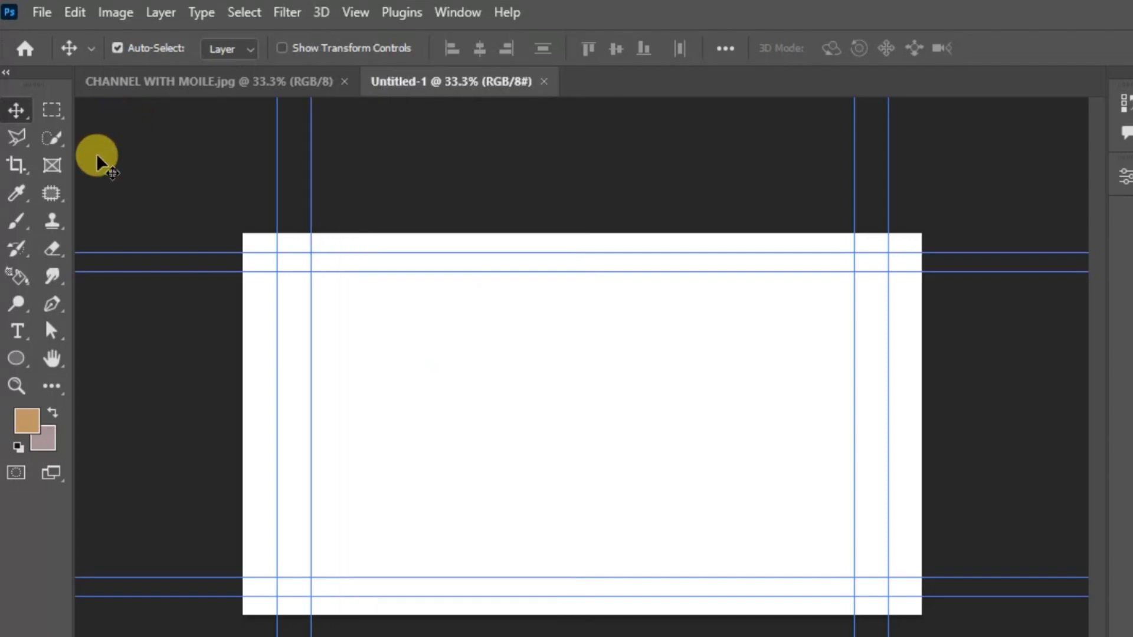
Reduce the Brush tool's size to 300 and paint a tan stroke across the middle of the blank canvas.
click(14, 224)
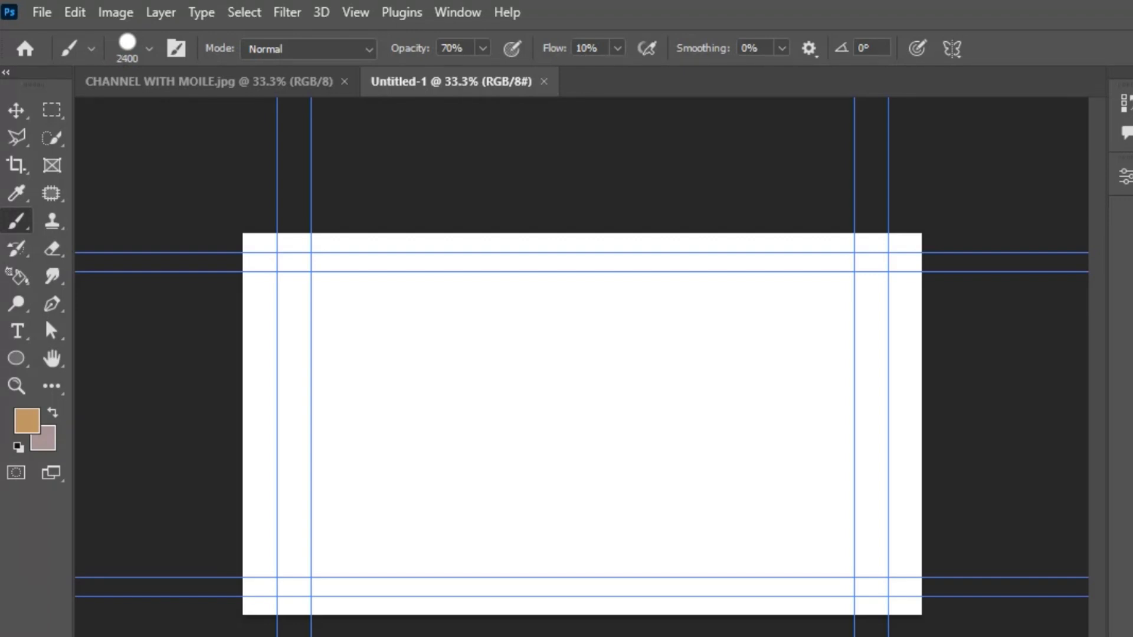
key(bracketleft)
key(bracketleft)
key(bracketleft)
key(bracketleft)
key(bracketleft)
key(bracketleft)
key(bracketleft)
key(bracketleft)
key(bracketleft)
key(bracketleft)
key(bracketleft)
key(bracketleft)
key(bracketleft)
key(bracketleft)
key(bracketleft)
key(bracketleft)
key(bracketleft)
key(bracketleft)
key(bracketleft)
key(bracketleft)
click(475, 374)
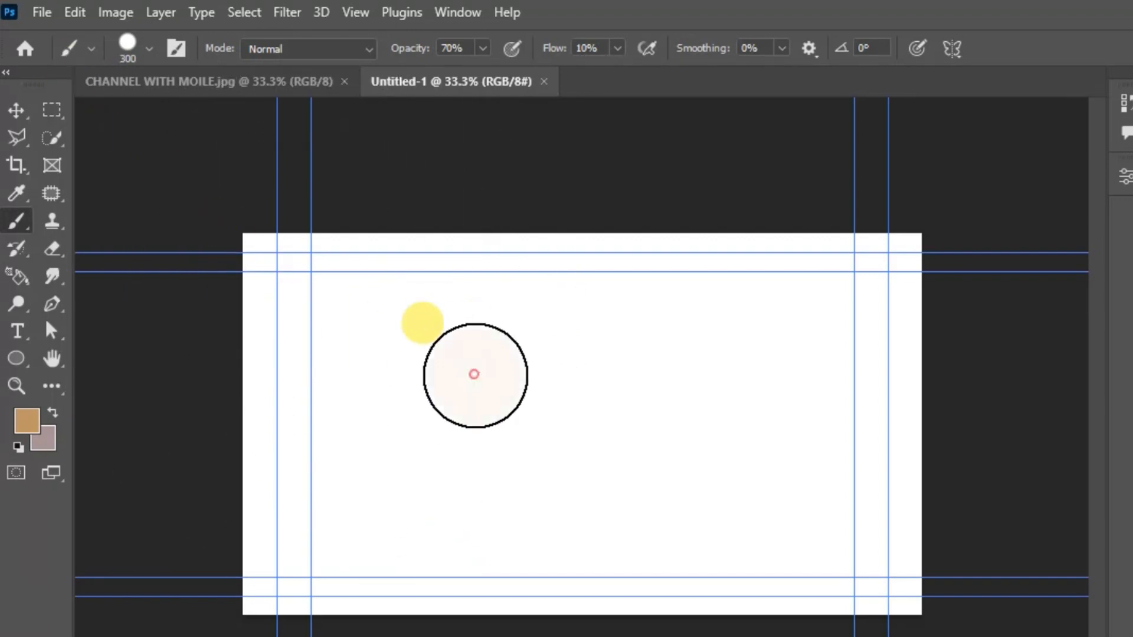
mouse_move(474, 374)
mouse_down()
mouse_move(571, 397)
mouse_move(485, 371)
mouse_move(436, 416)
mouse_up()
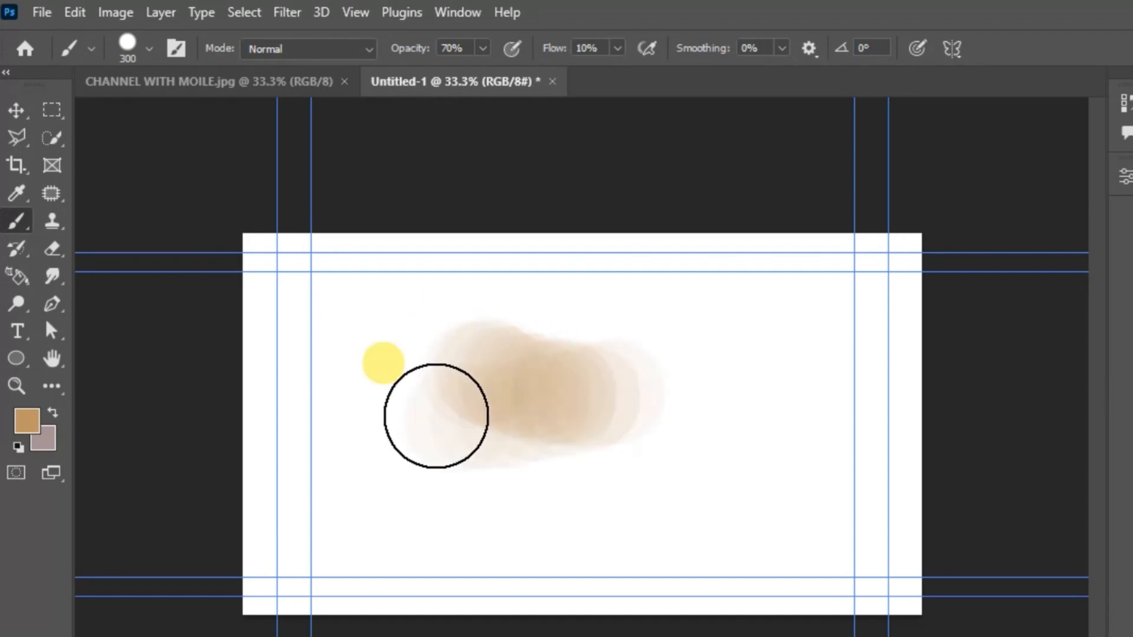
Set the foreground colour to a saturated orange and brush a wide area across the middle and lower canvas.
click(27, 420)
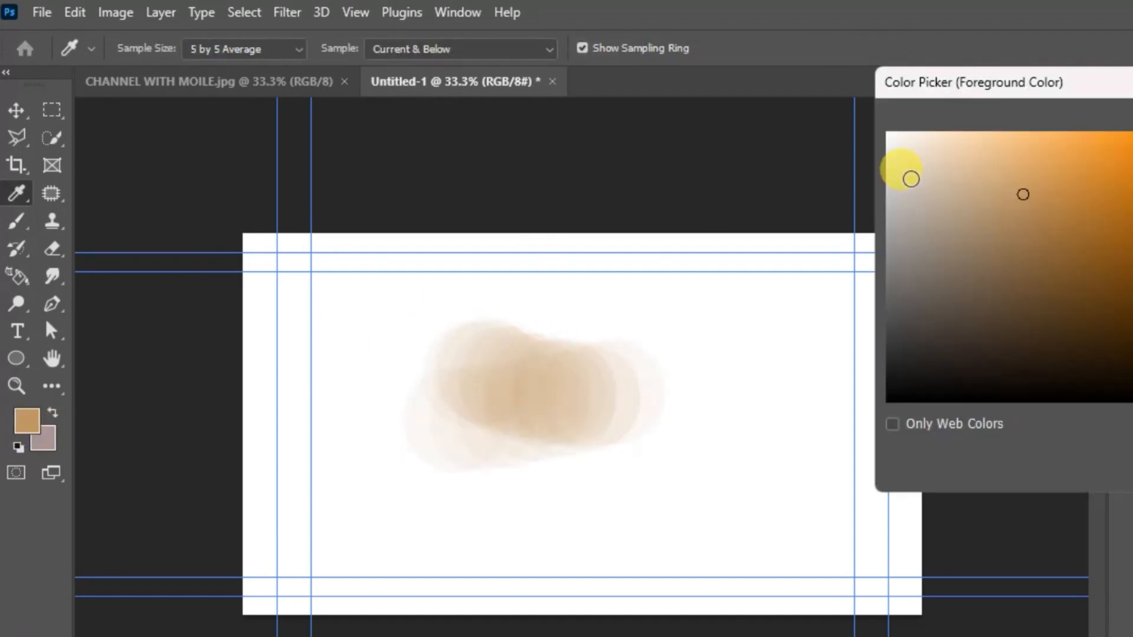
mouse_move(1012, 227)
mouse_down()
mouse_move(1132, 153)
mouse_move(1132, 177)
mouse_up()
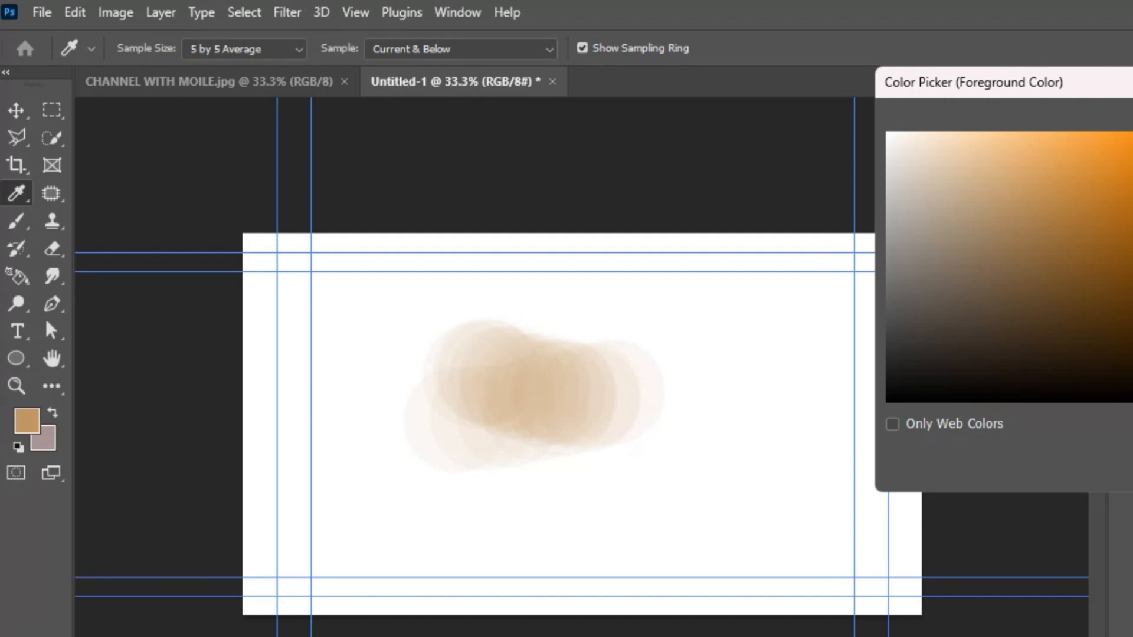
key(Return)
key(b)
mouse_move(587, 313)
mouse_down()
mouse_move(491, 373)
mouse_move(493, 452)
mouse_move(470, 458)
mouse_move(475, 528)
mouse_move(630, 425)
mouse_move(714, 405)
mouse_move(655, 470)
mouse_move(620, 472)
mouse_up()
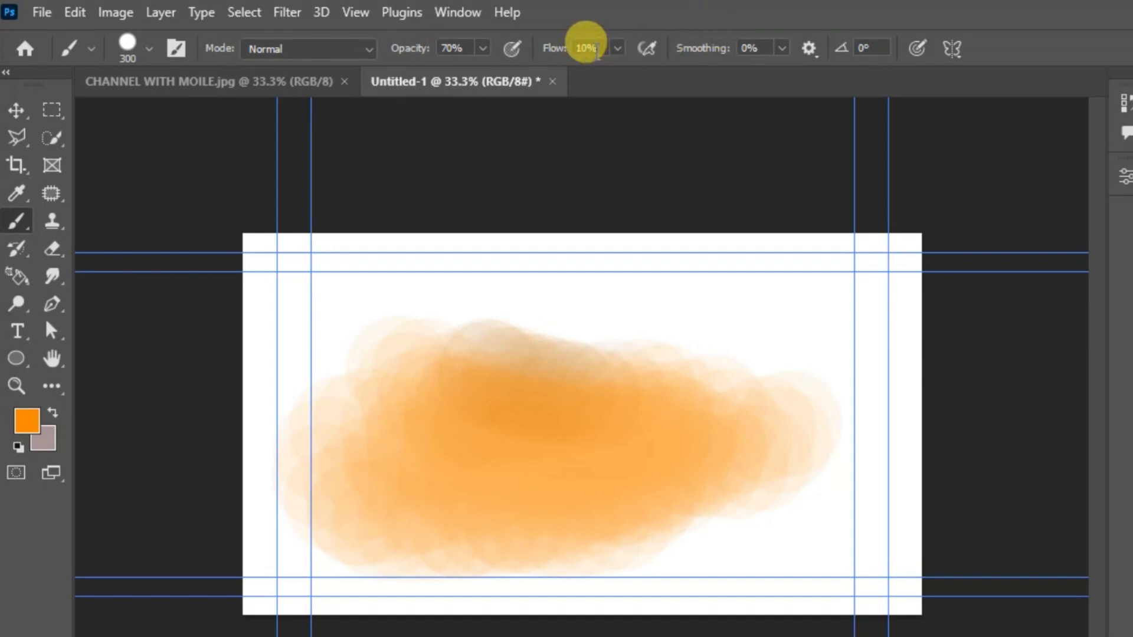
Set the brush opacity to 100% and paint a solid orange stroke across the canvas's upper right area.
click(483, 48)
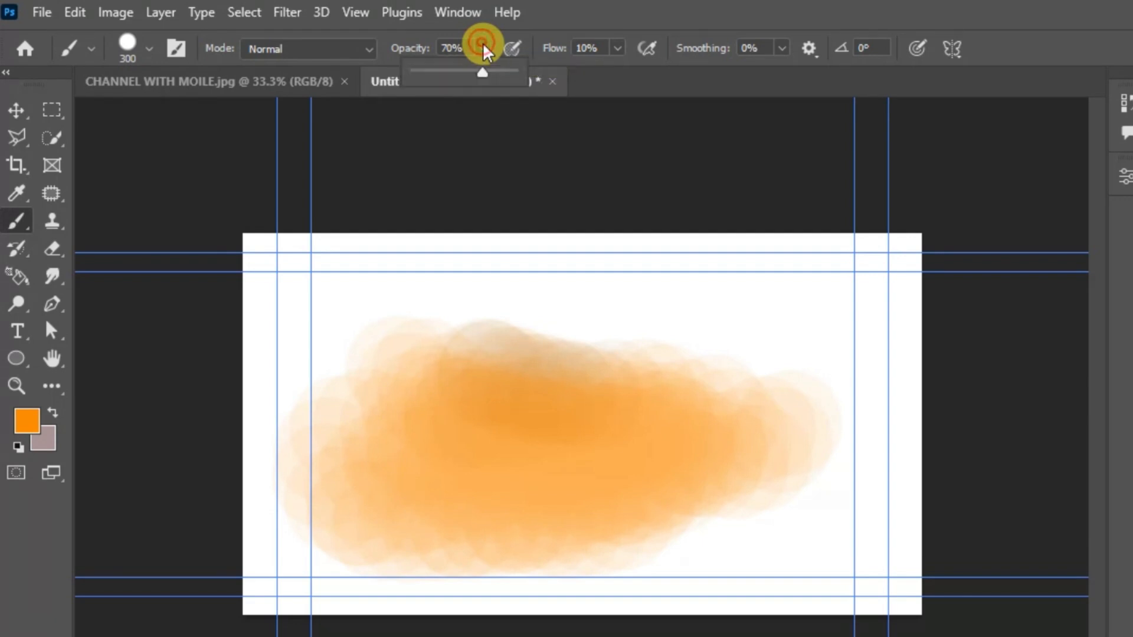
drag(481, 73, 525, 89)
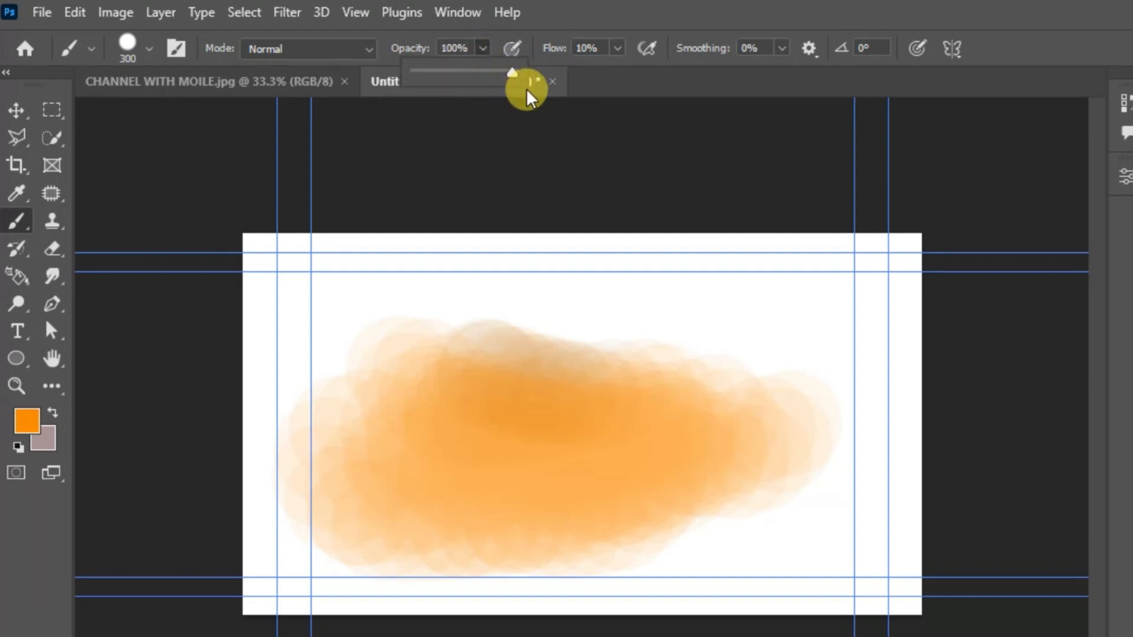
mouse_move(574, 331)
mouse_down()
mouse_move(717, 327)
mouse_move(559, 341)
mouse_move(726, 330)
mouse_move(679, 323)
mouse_move(518, 361)
mouse_move(679, 322)
mouse_move(690, 291)
mouse_up()
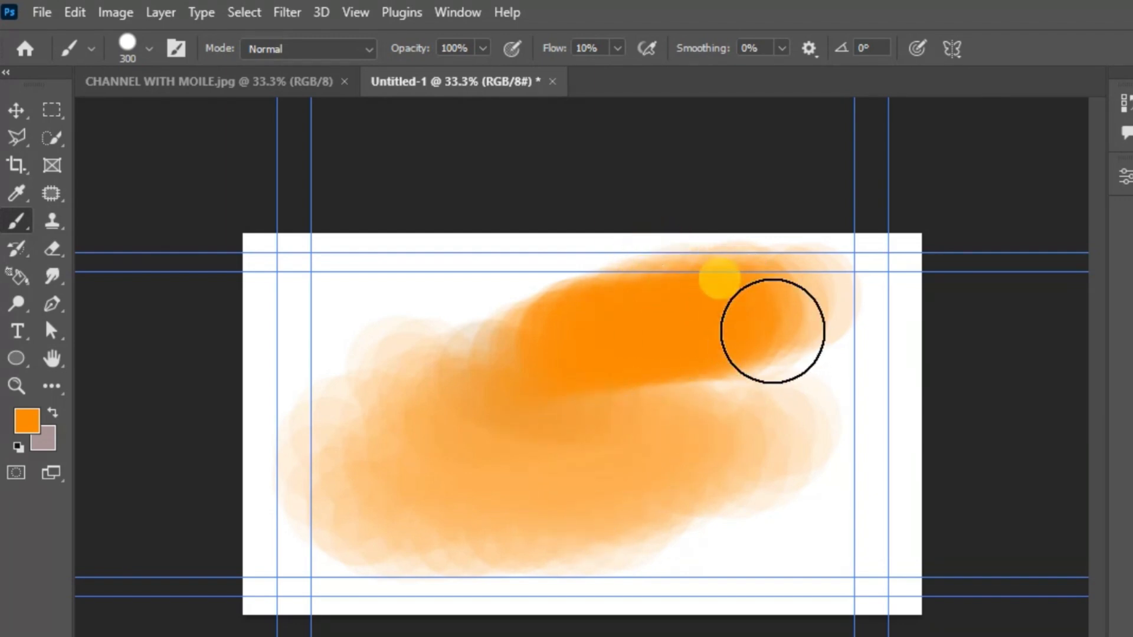
Set the brush opacity to 41% and paint a faint orange stroke along the canvas's left side.
click(483, 48)
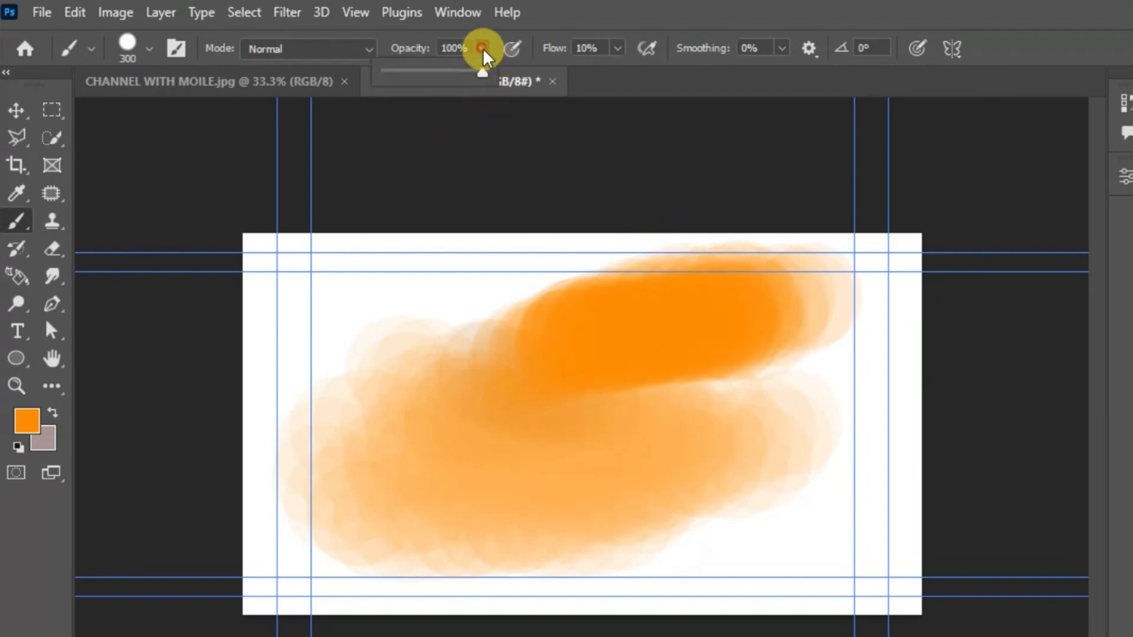
drag(471, 68, 460, 80)
drag(421, 75, 427, 75)
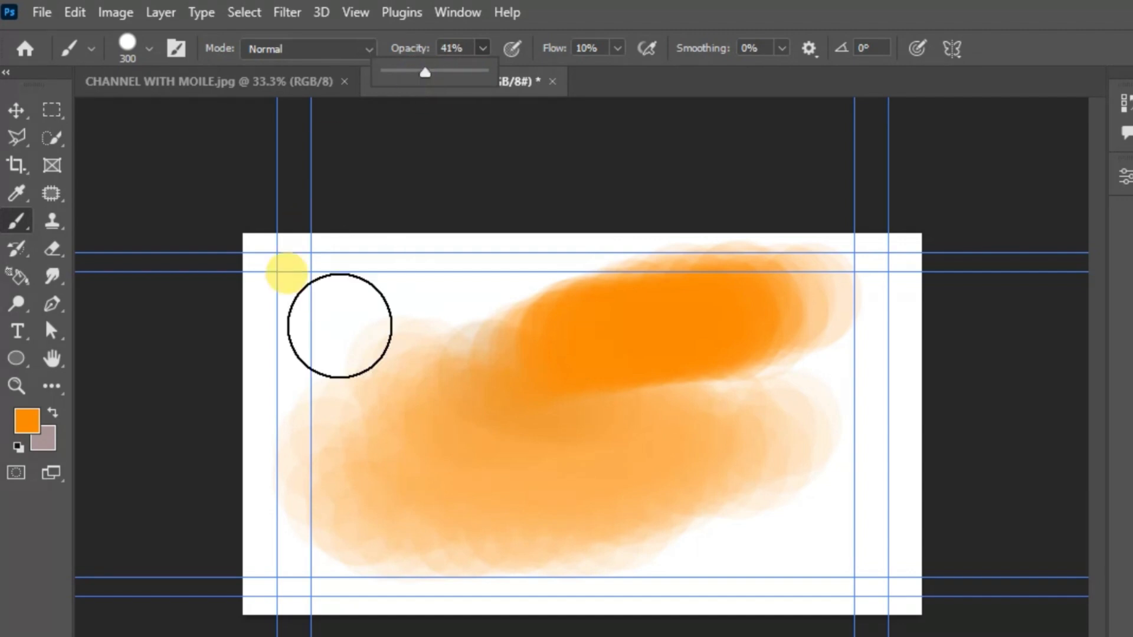
mouse_move(291, 366)
mouse_down()
mouse_move(330, 328)
mouse_move(261, 435)
mouse_move(253, 413)
mouse_move(363, 324)
mouse_move(324, 409)
mouse_move(458, 532)
mouse_up()
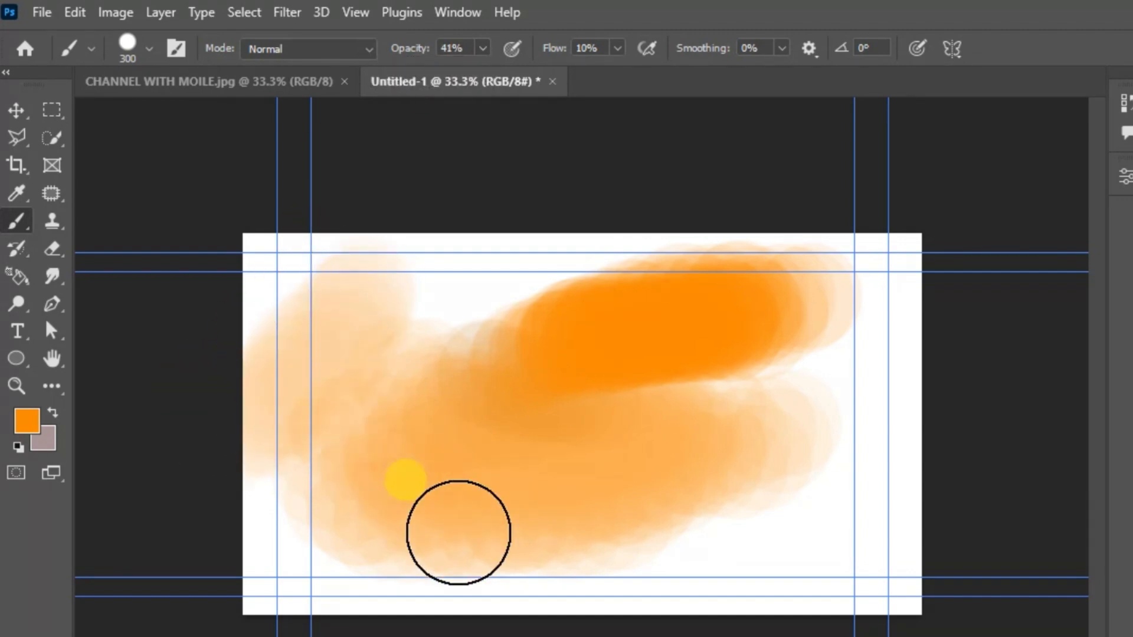
Check the Eyedropper tool's options, return to the Move tool, and make the status bar show Document Dimensions.
click(18, 192)
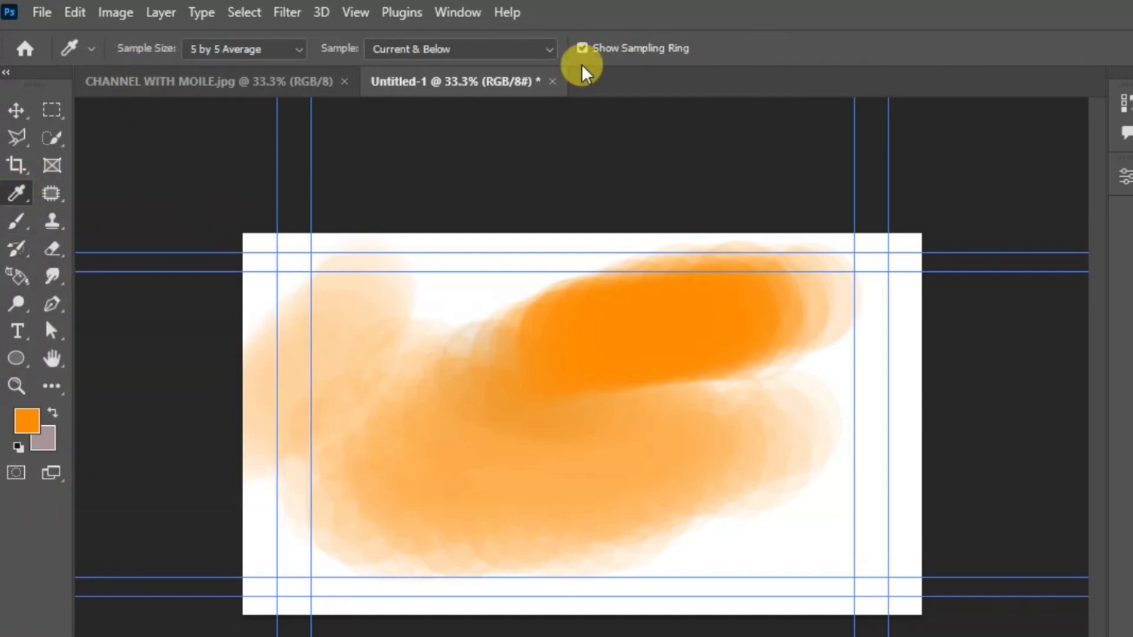
click(16, 110)
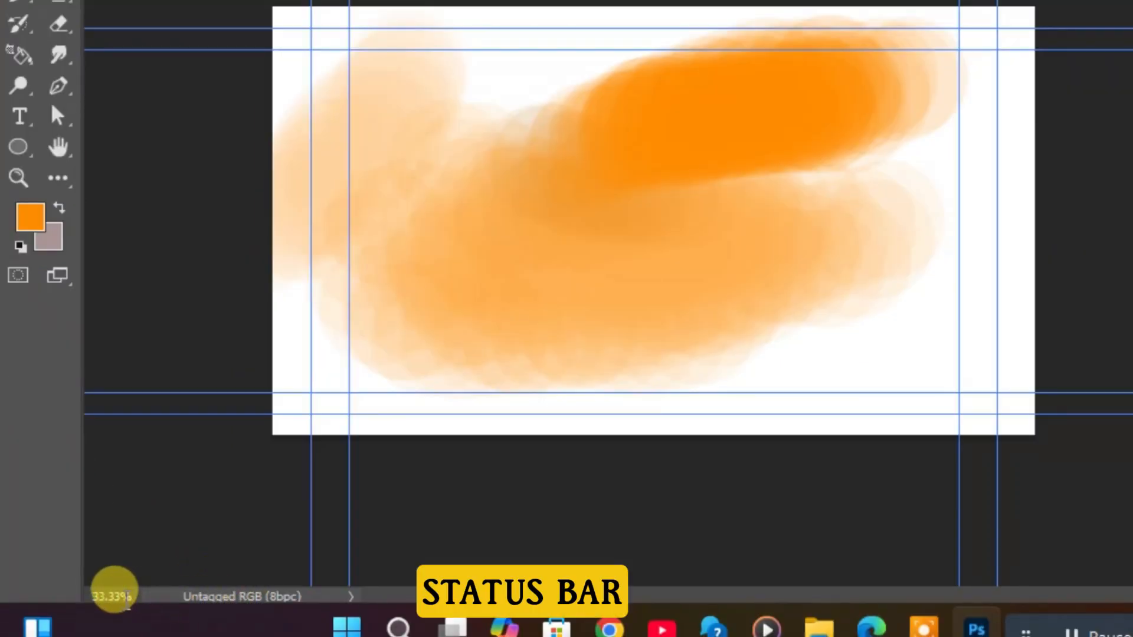
click(351, 597)
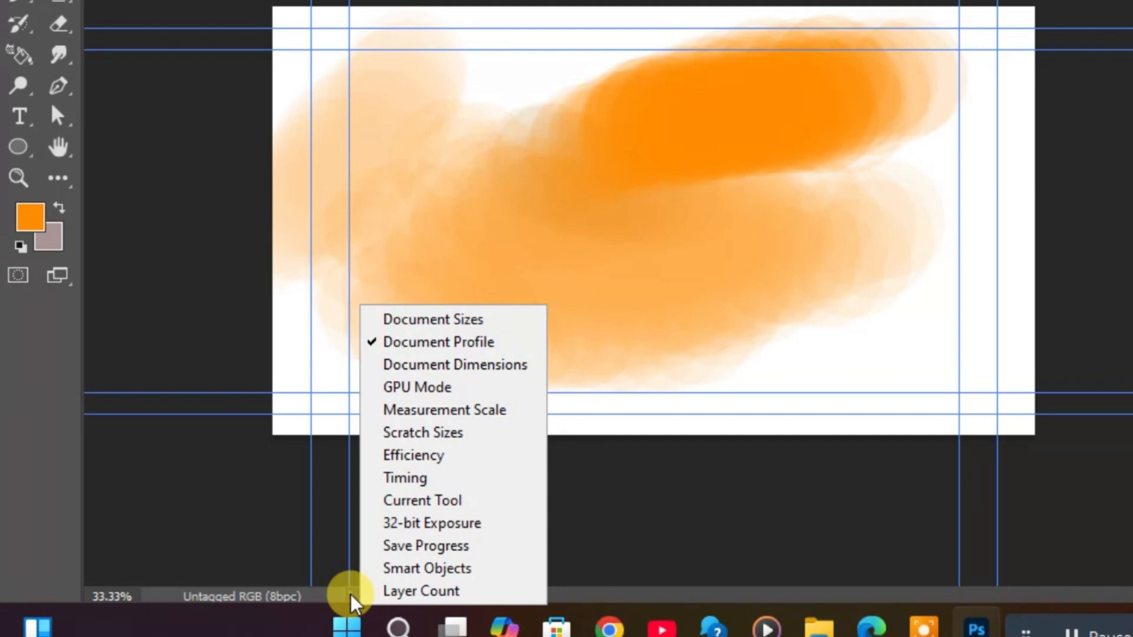
click(440, 368)
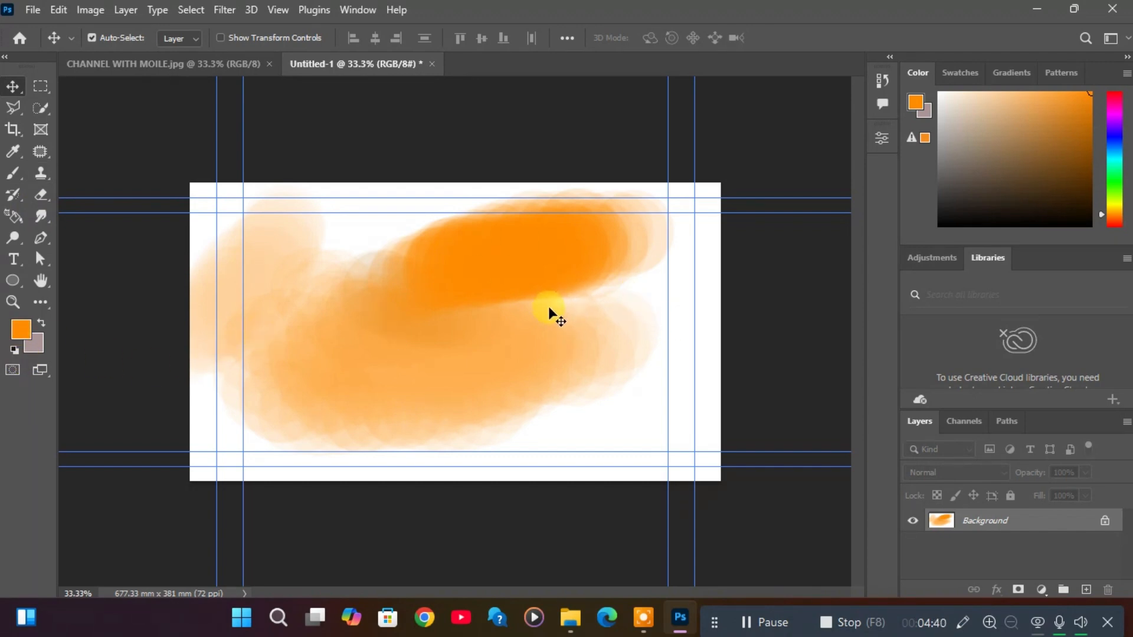
Convert the Background of CHANNEL WITH MOILE.jpg to a normal layer and try moving it on the canvas.
click(235, 75)
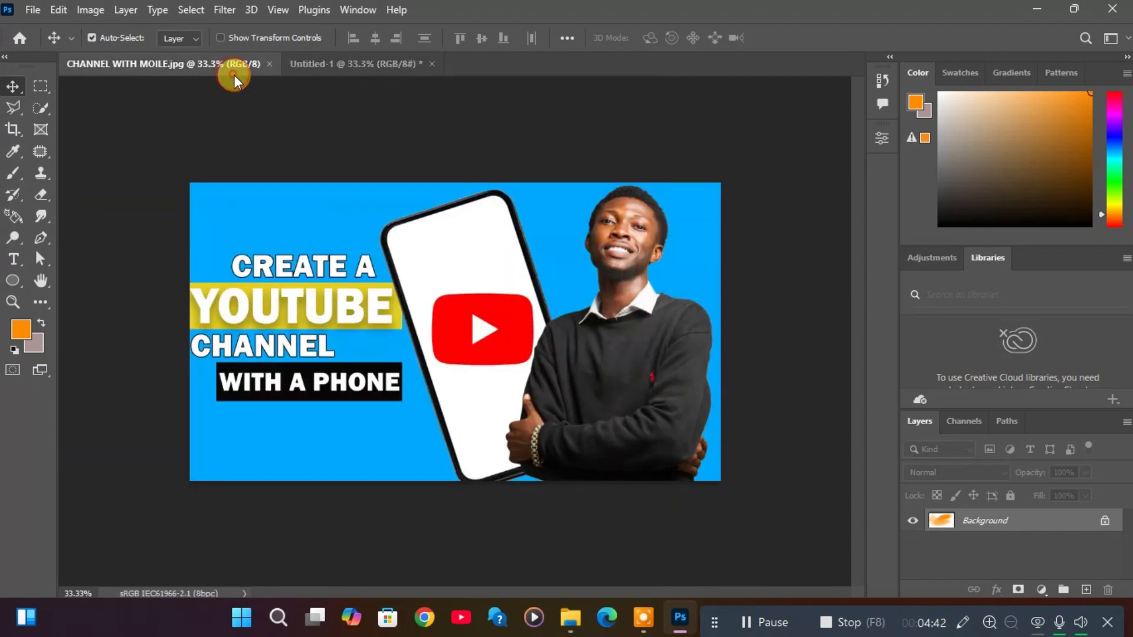
drag(609, 359, 579, 373)
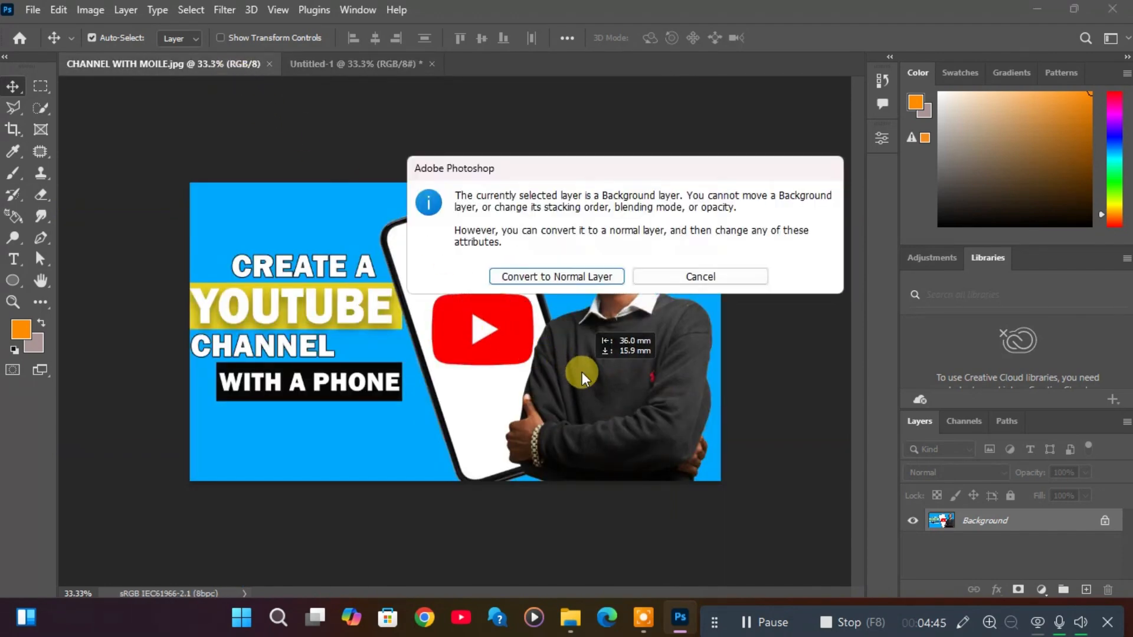
click(588, 288)
drag(580, 355, 611, 347)
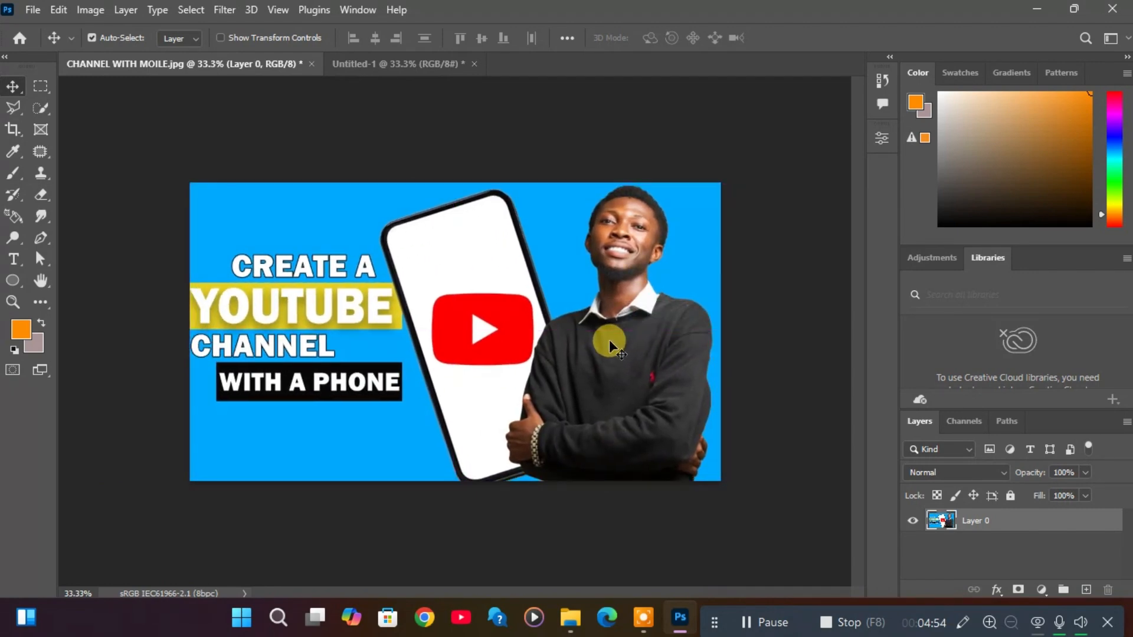
Place CHANNEL WITH MOILE.jpg from the youtube thumbnails folder in File Explorer into the Untitled-1 document.
click(423, 62)
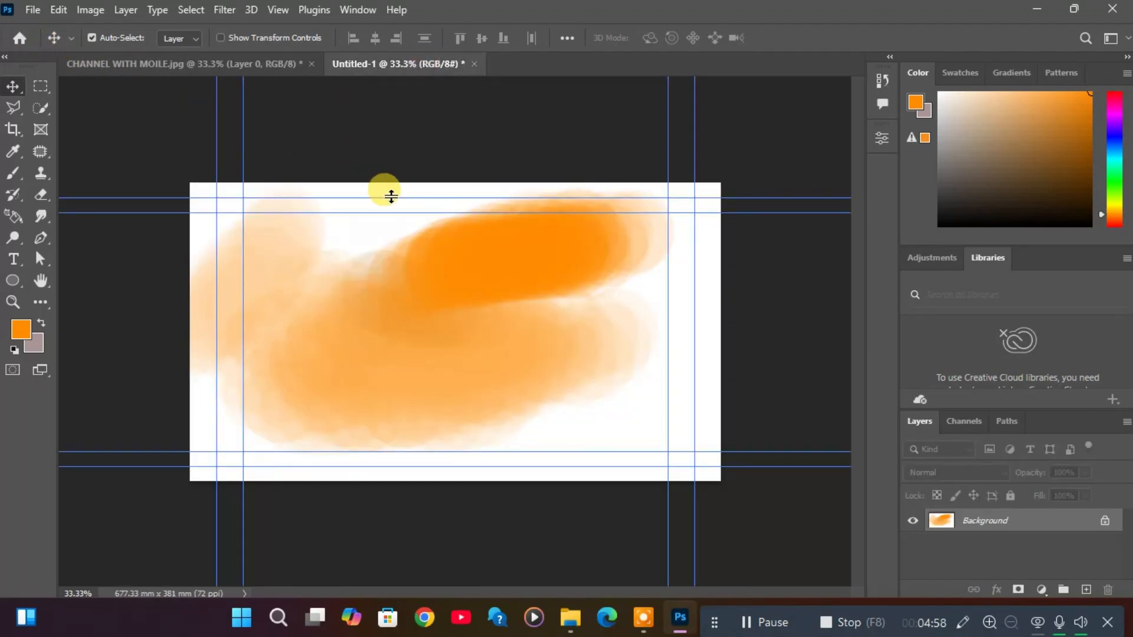
click(570, 618)
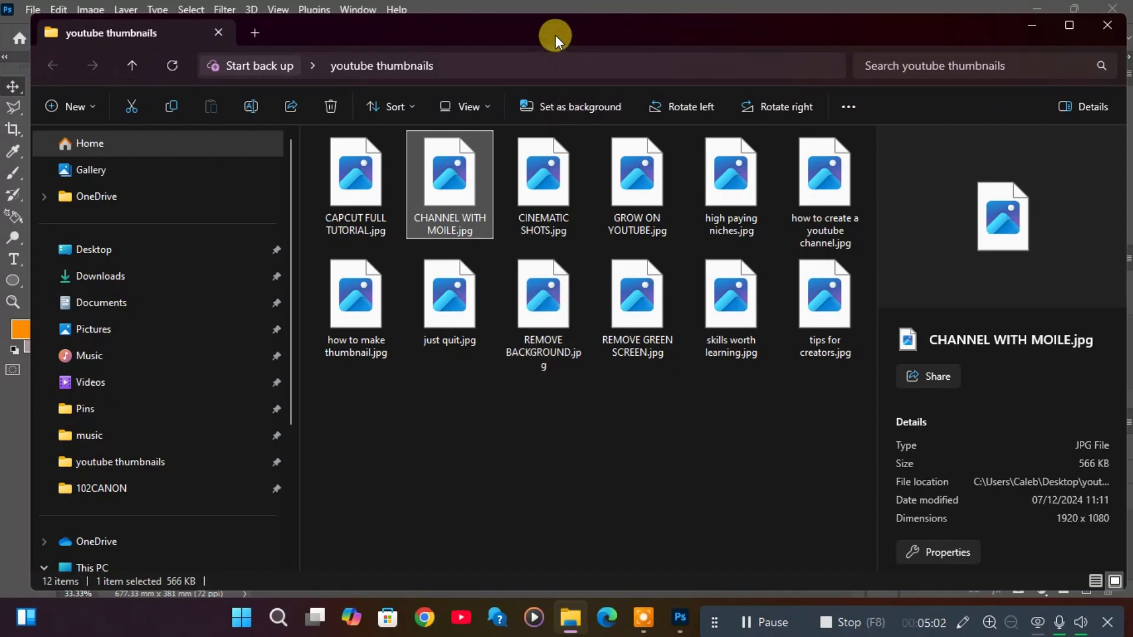
drag(555, 37, 935, 146)
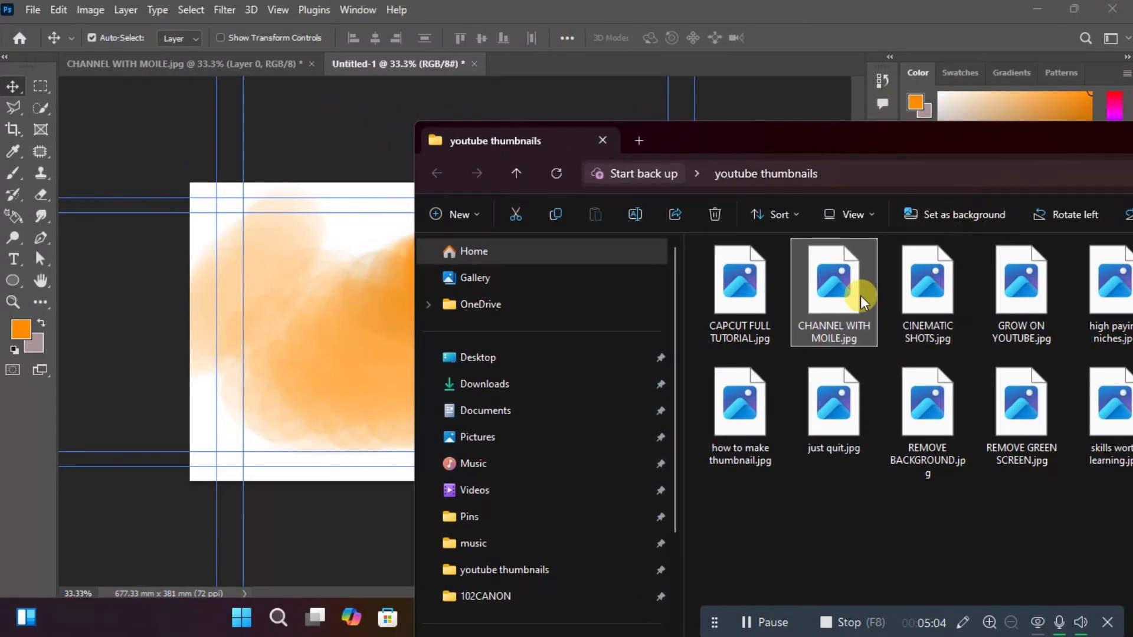
right_click(847, 300)
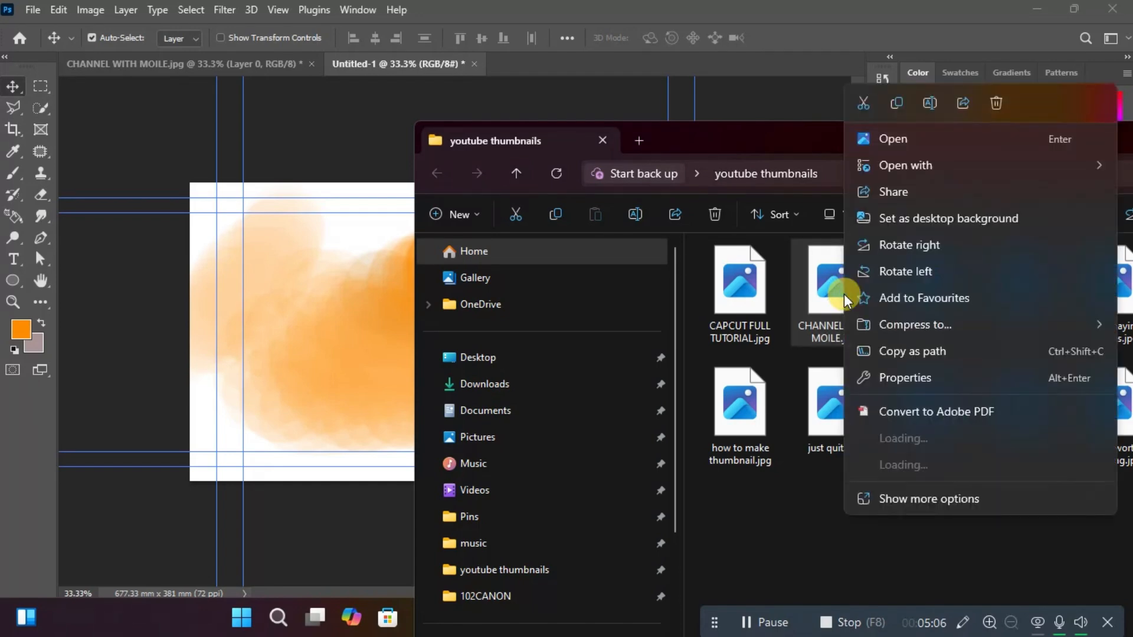
mouse_move(933, 167)
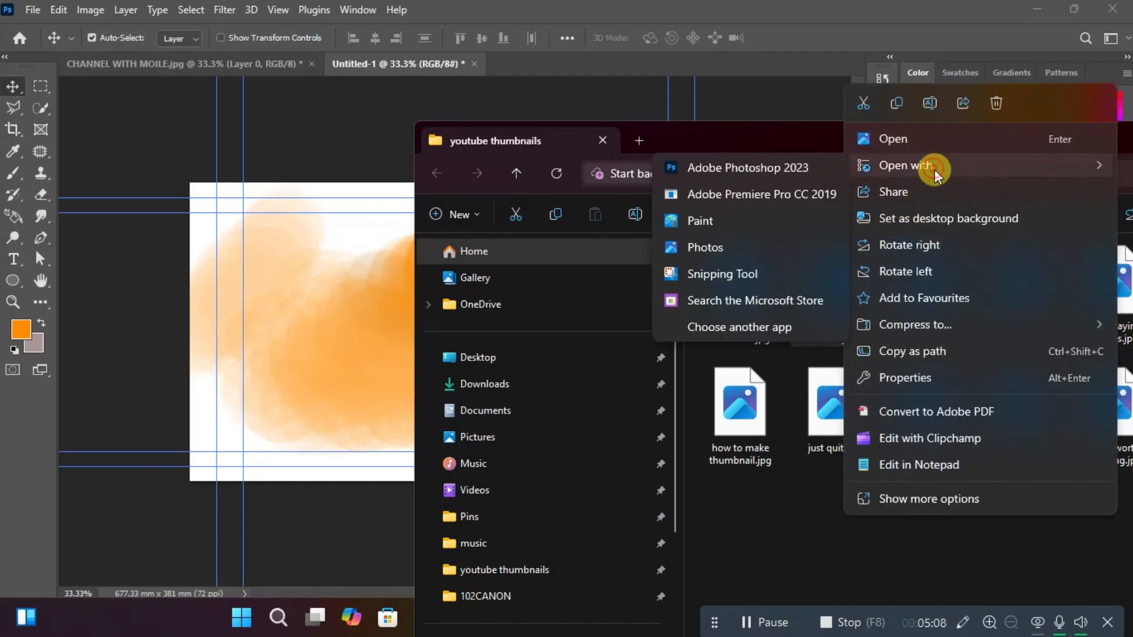
click(806, 392)
drag(840, 303, 347, 314)
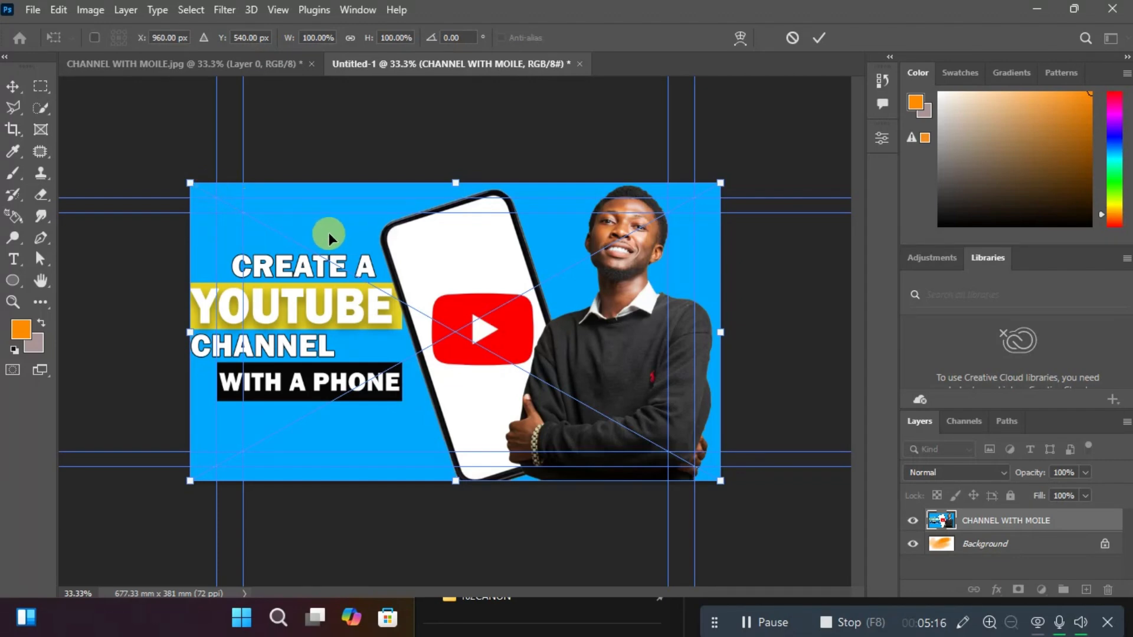
Scale the placed image down to about 478 × 246 mm, commit it, and position it near the canvas's centre.
drag(190, 183, 341, 284)
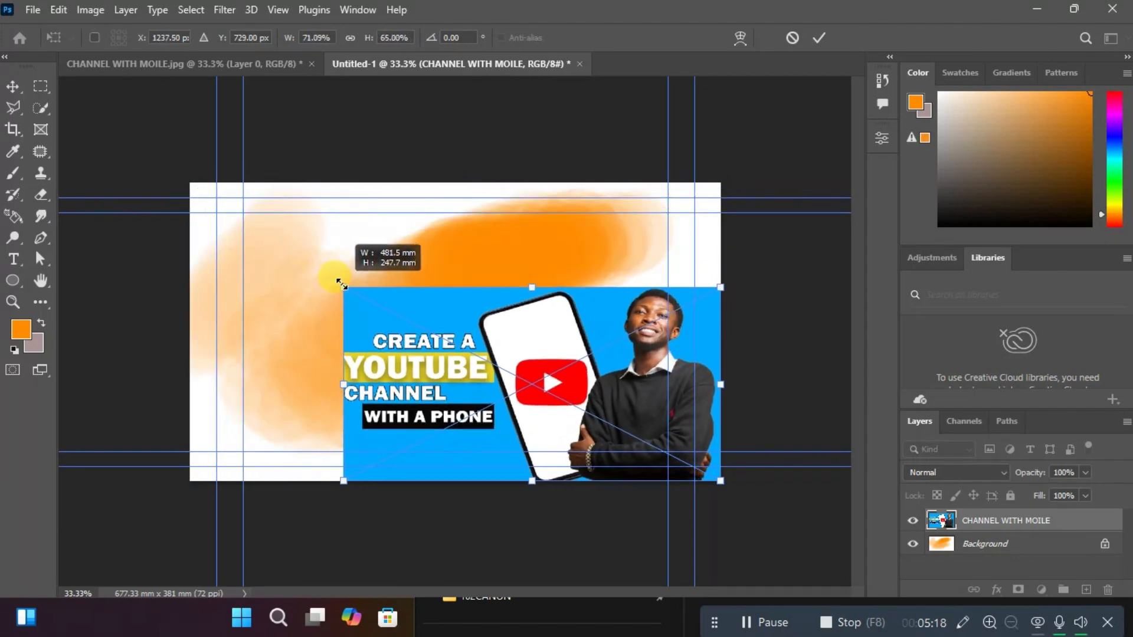
drag(597, 382, 503, 332)
key(Return)
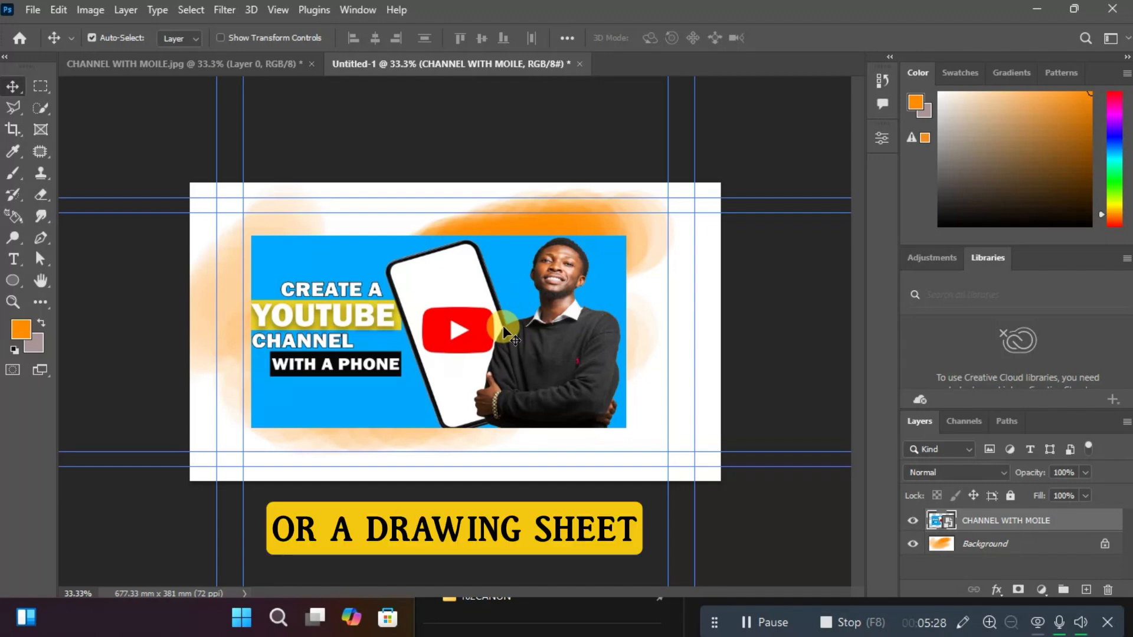
mouse_move(504, 332)
mouse_down()
mouse_move(570, 333)
mouse_move(489, 341)
mouse_move(515, 337)
mouse_move(497, 323)
mouse_up()
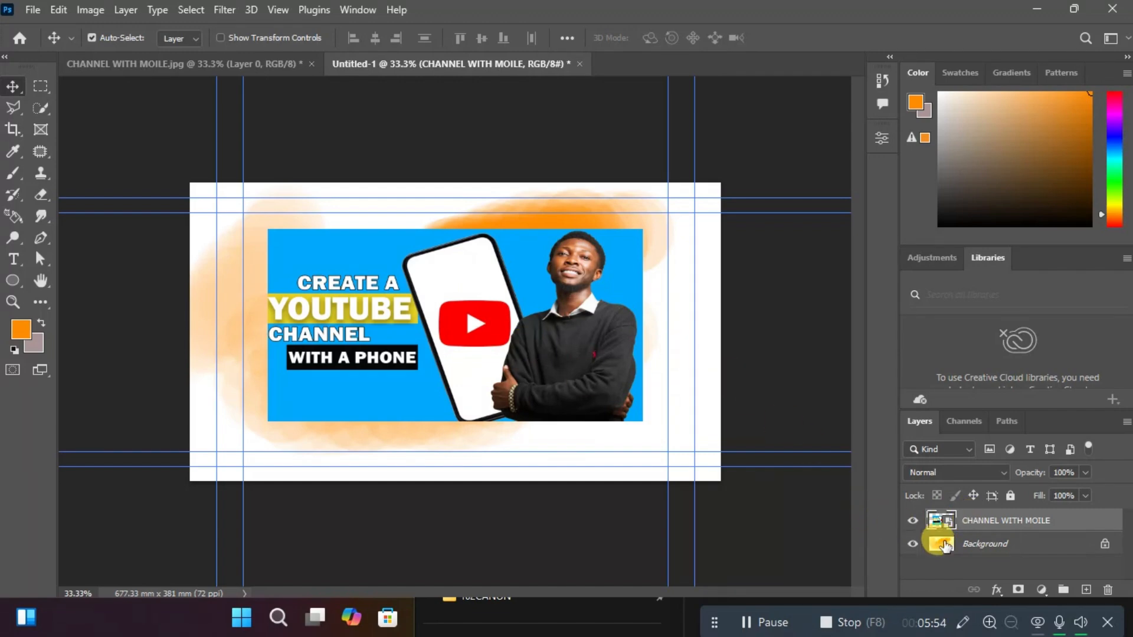
drag(616, 285, 590, 291)
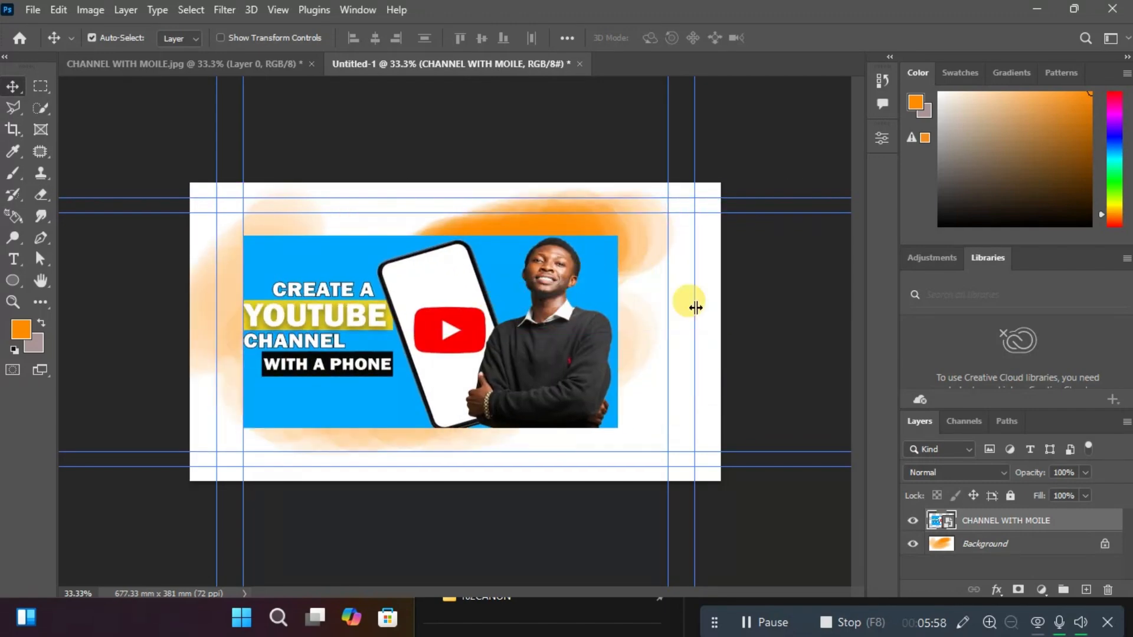
Hide the CHANNEL WITH MOILE layer and show it again.
click(912, 521)
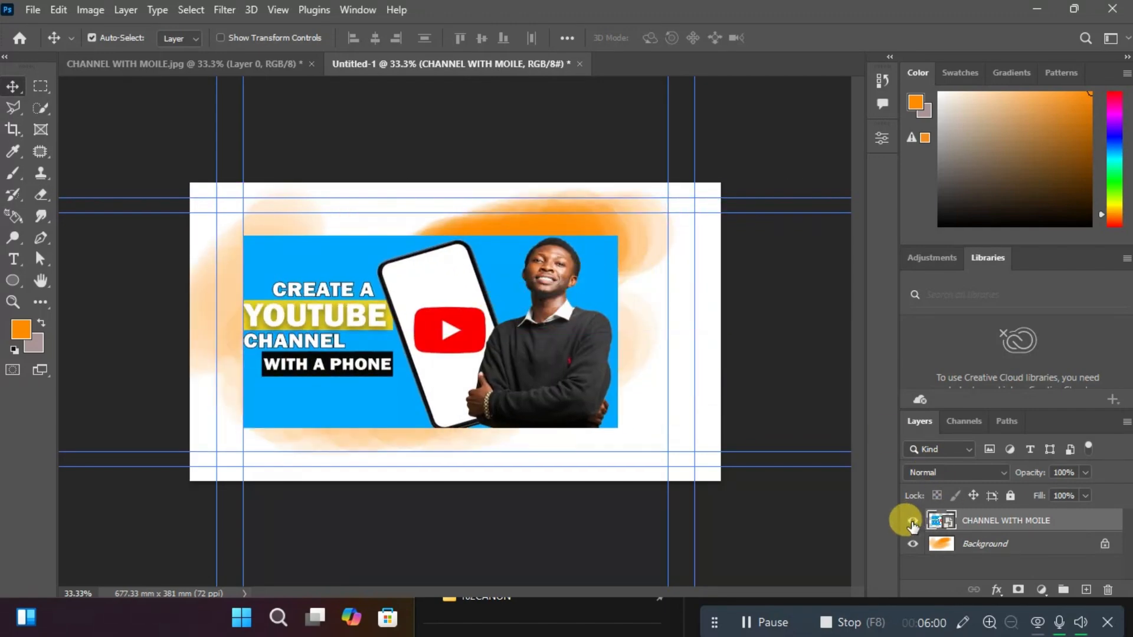
click(912, 522)
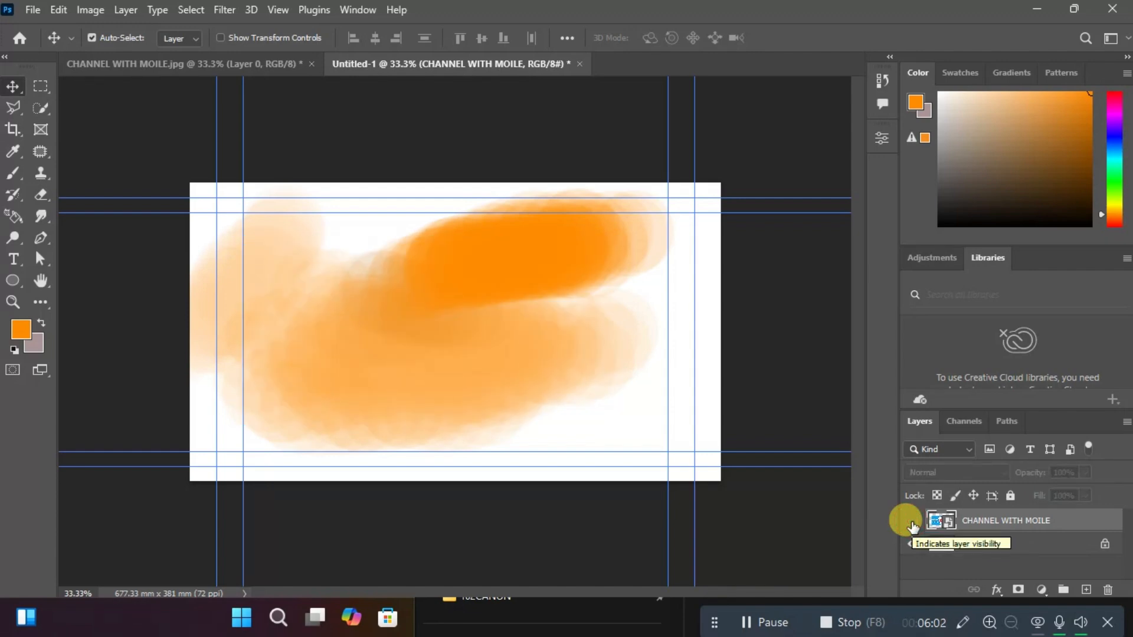
click(912, 522)
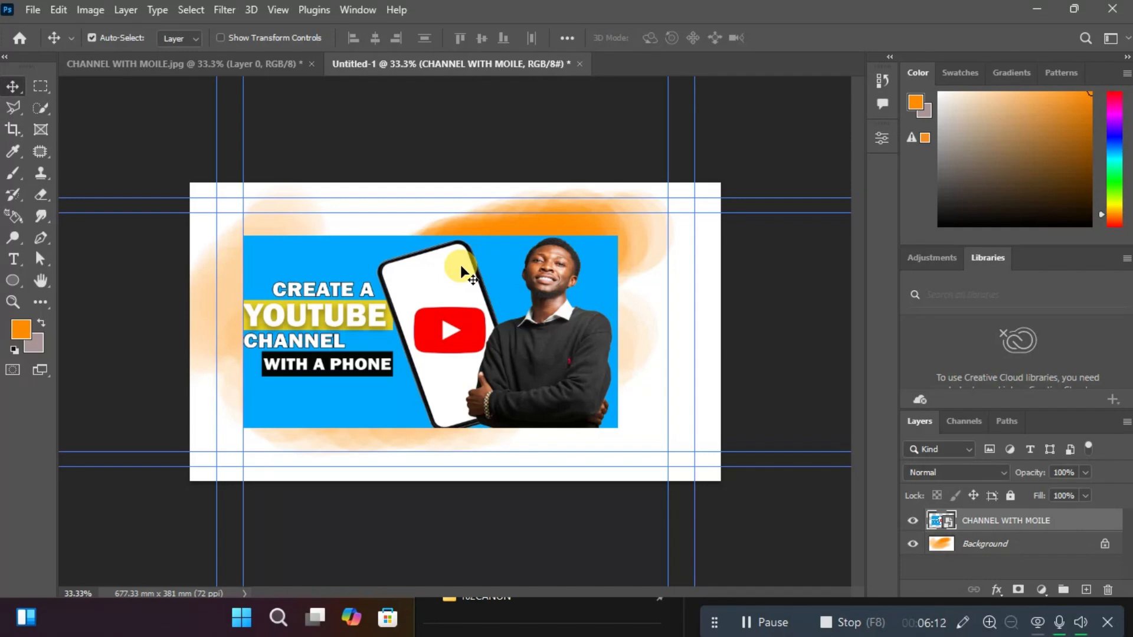
Reset the Essentials workspace and shift the placed image slightly to the right, to about X 81 mm.
click(359, 10)
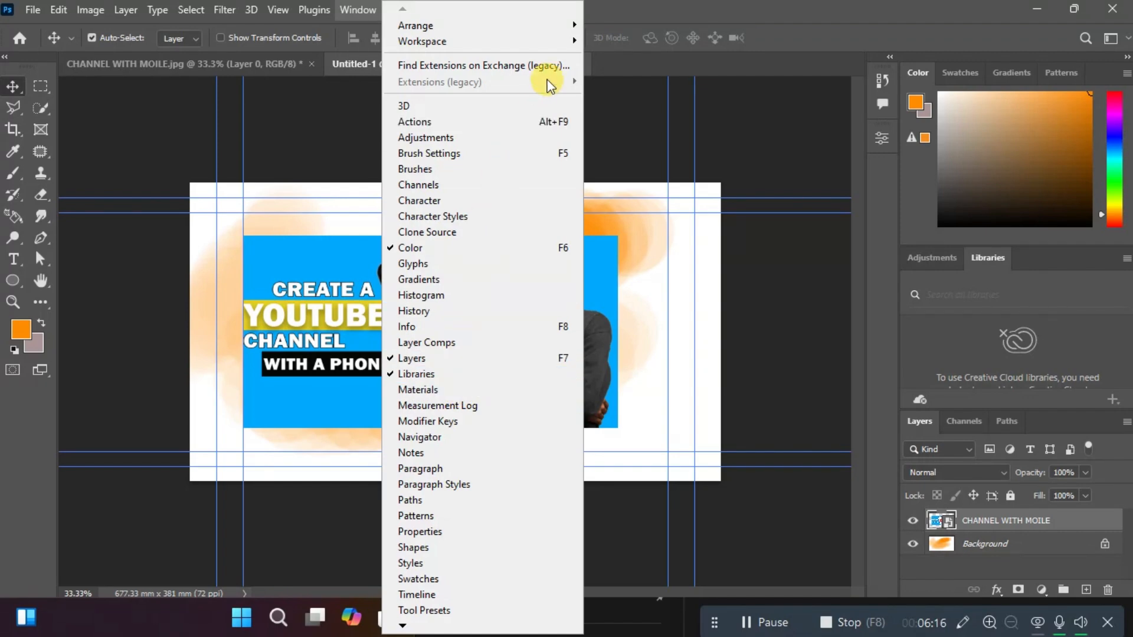
click(560, 44)
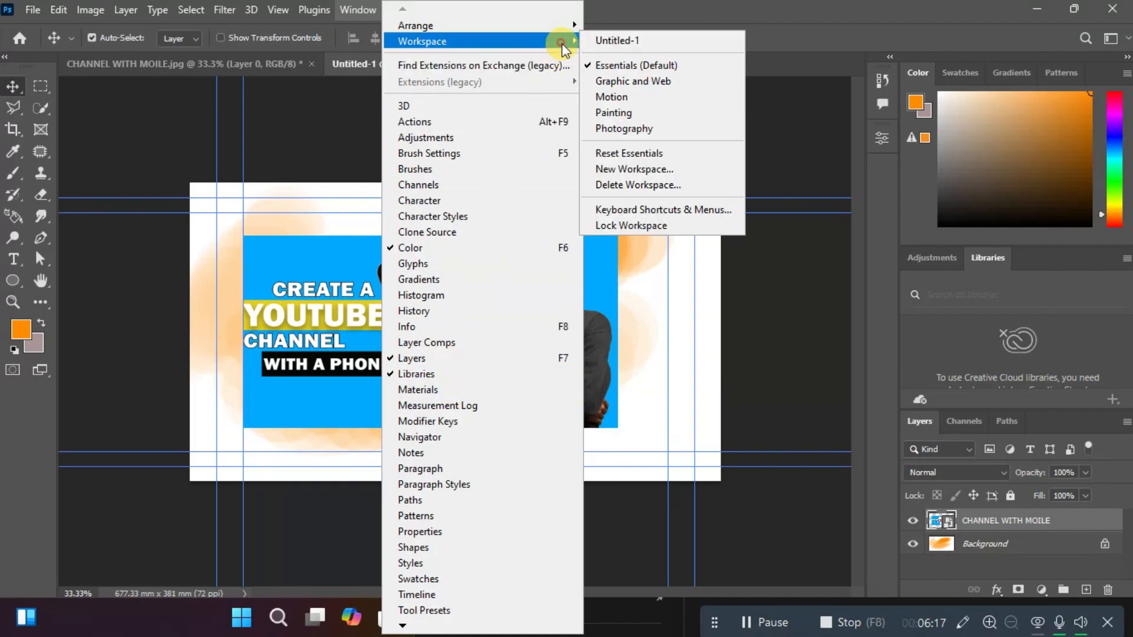
click(642, 156)
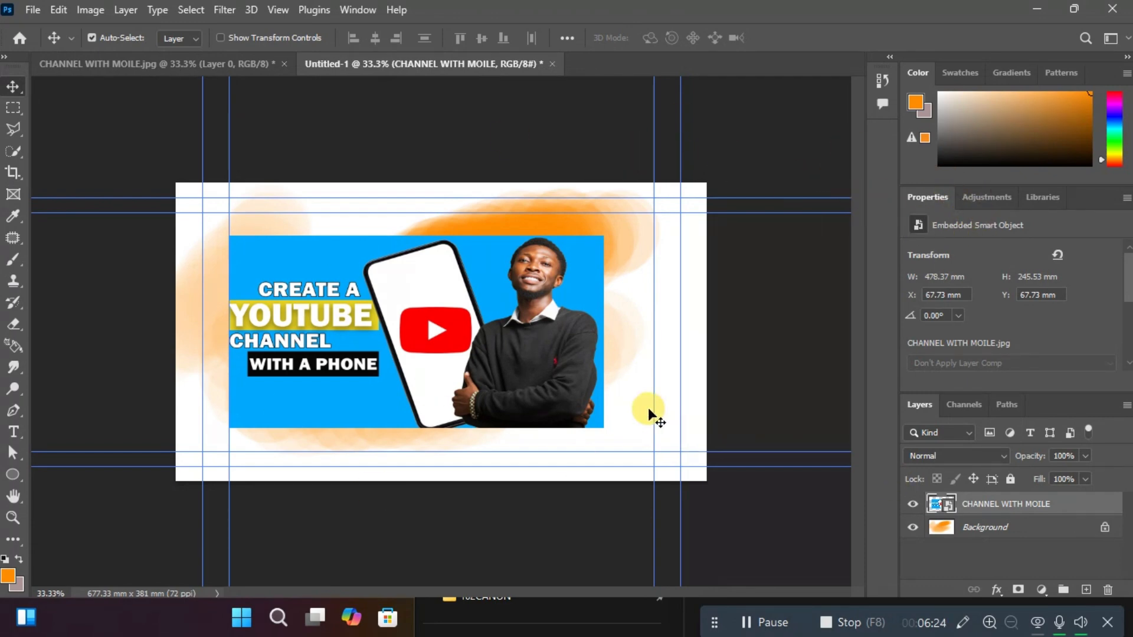
drag(461, 356, 478, 354)
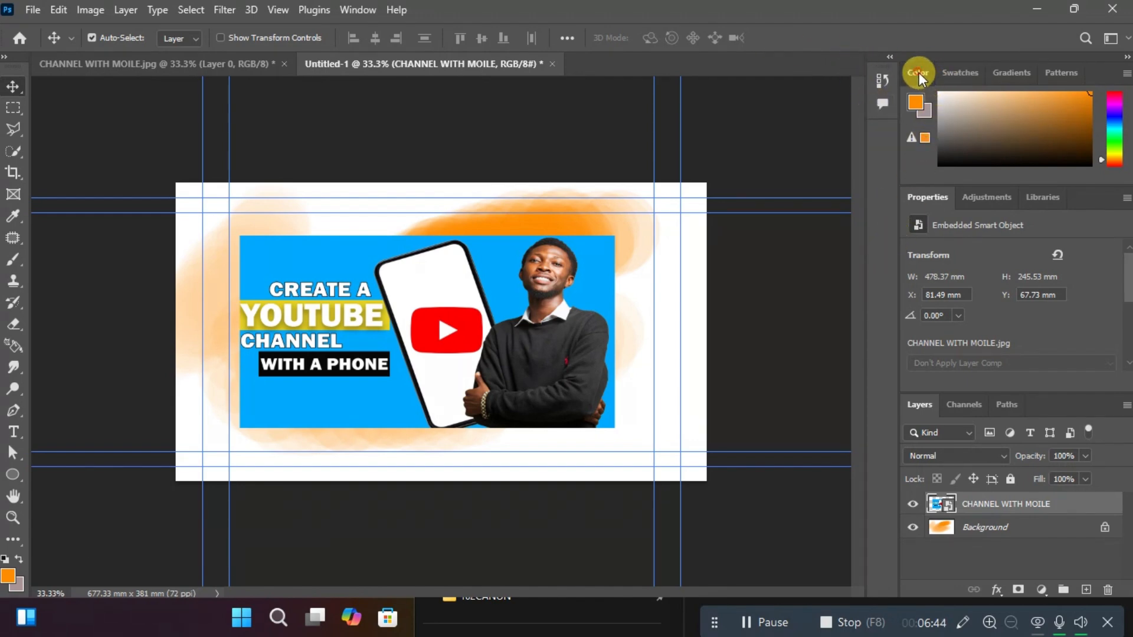
Undock the Color, Gradients and Patterns panels one after another and close each of them.
drag(918, 75, 489, 127)
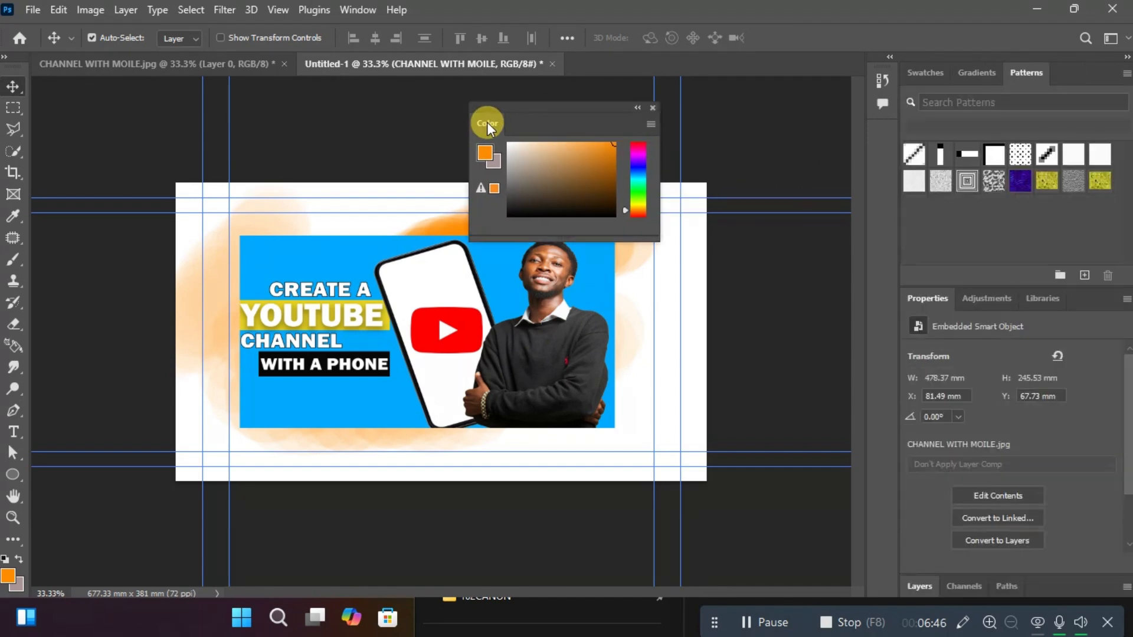
click(653, 108)
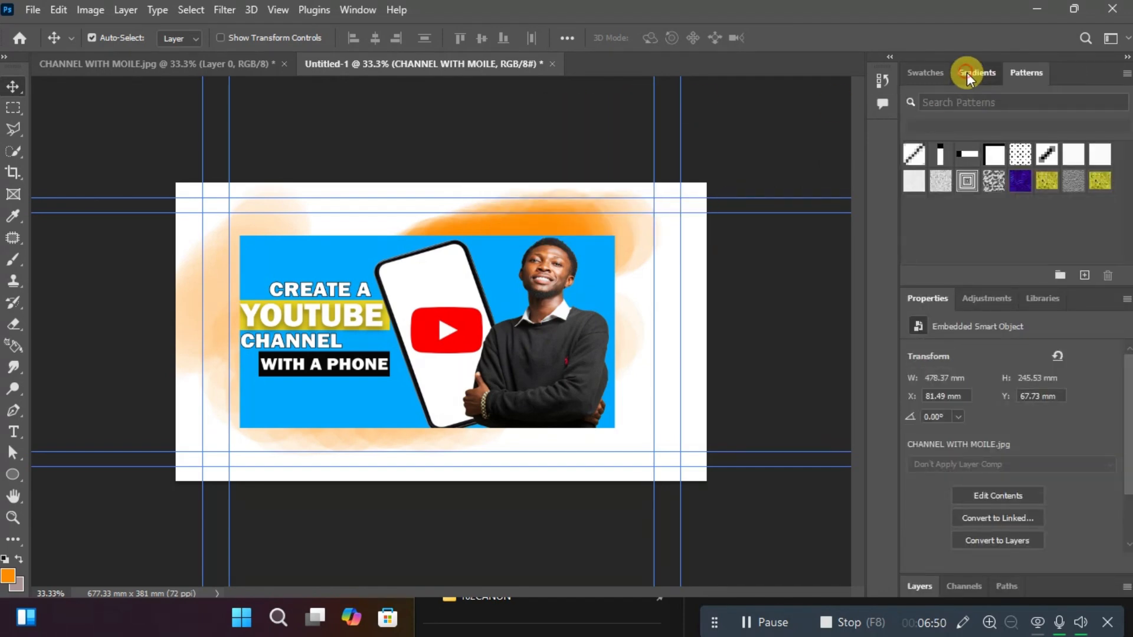
drag(967, 72, 514, 133)
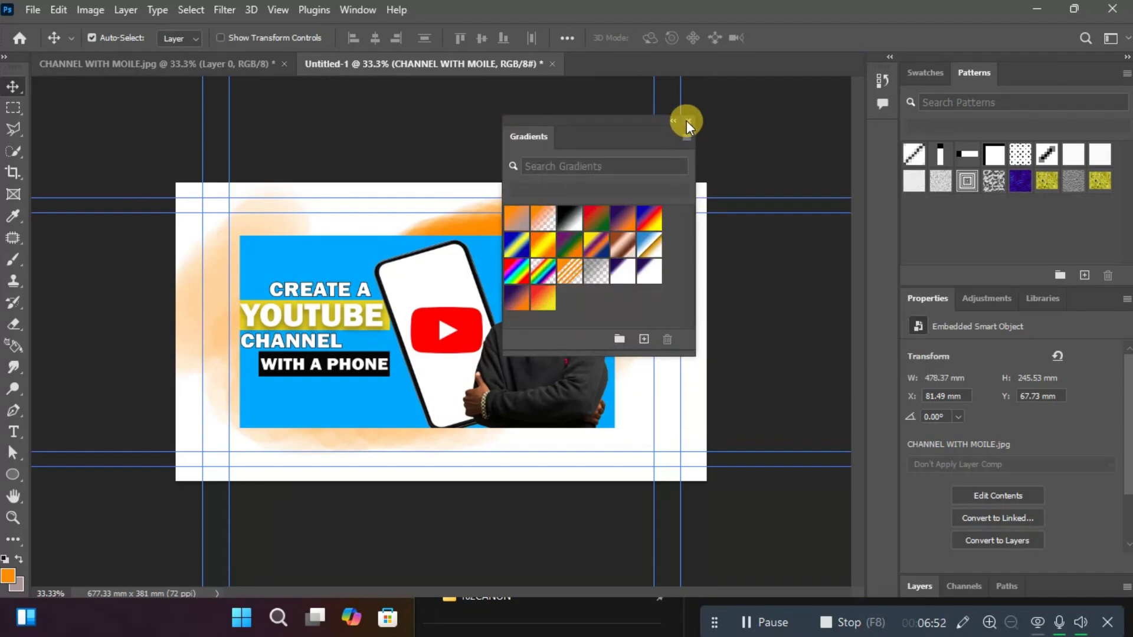
click(687, 123)
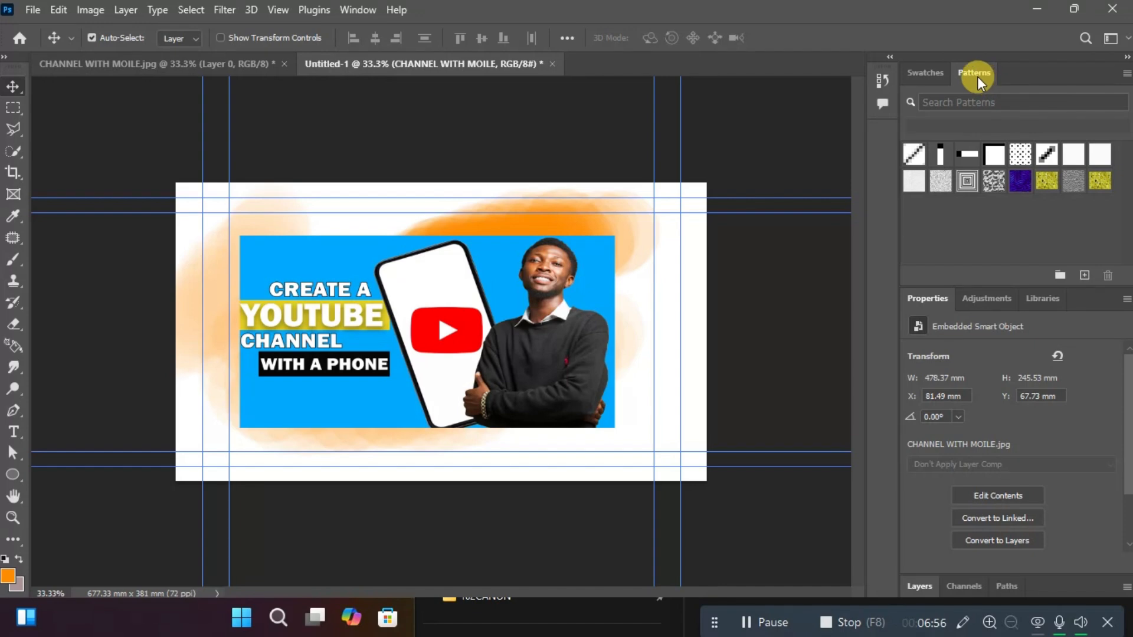
drag(977, 77, 521, 136)
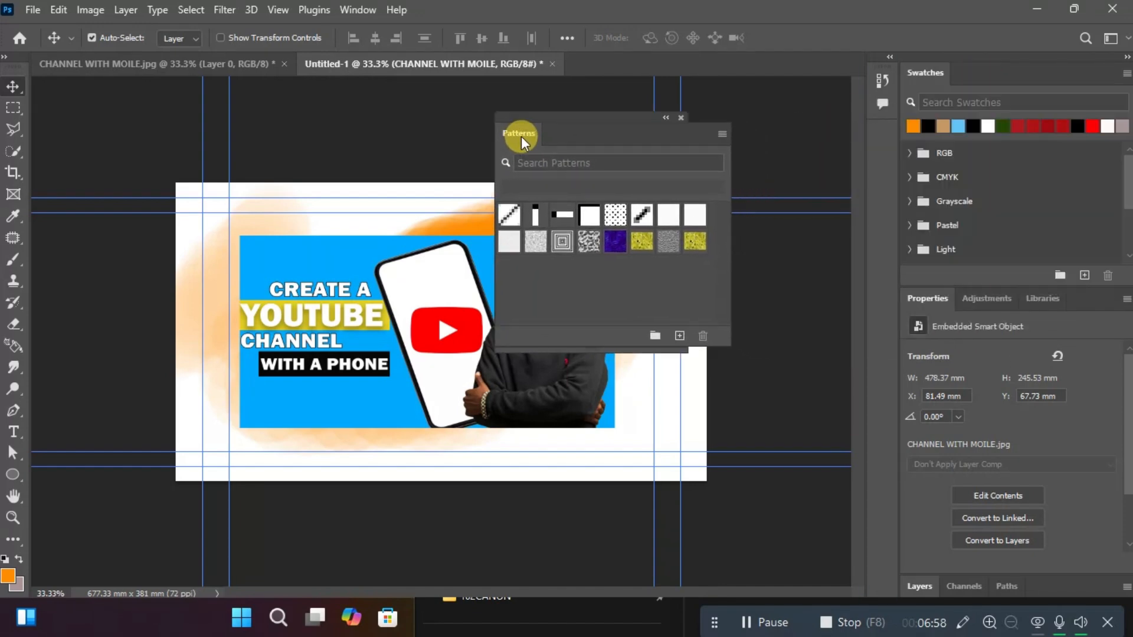
click(681, 117)
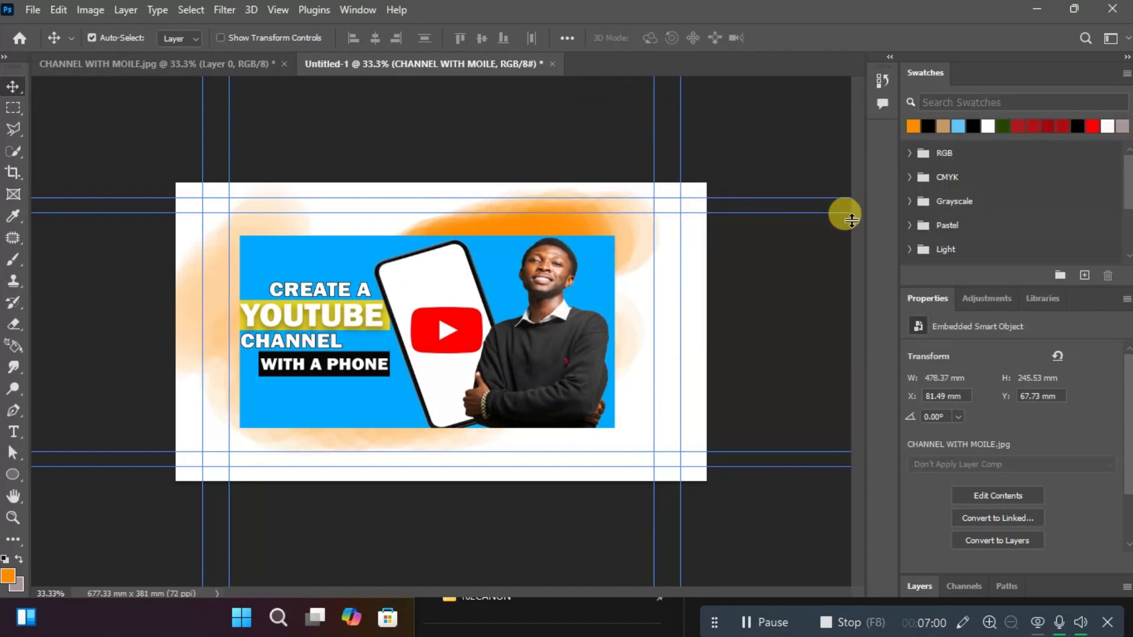
Expand the Layers panel, examine the document's history states, and collapse the History panel again.
click(919, 587)
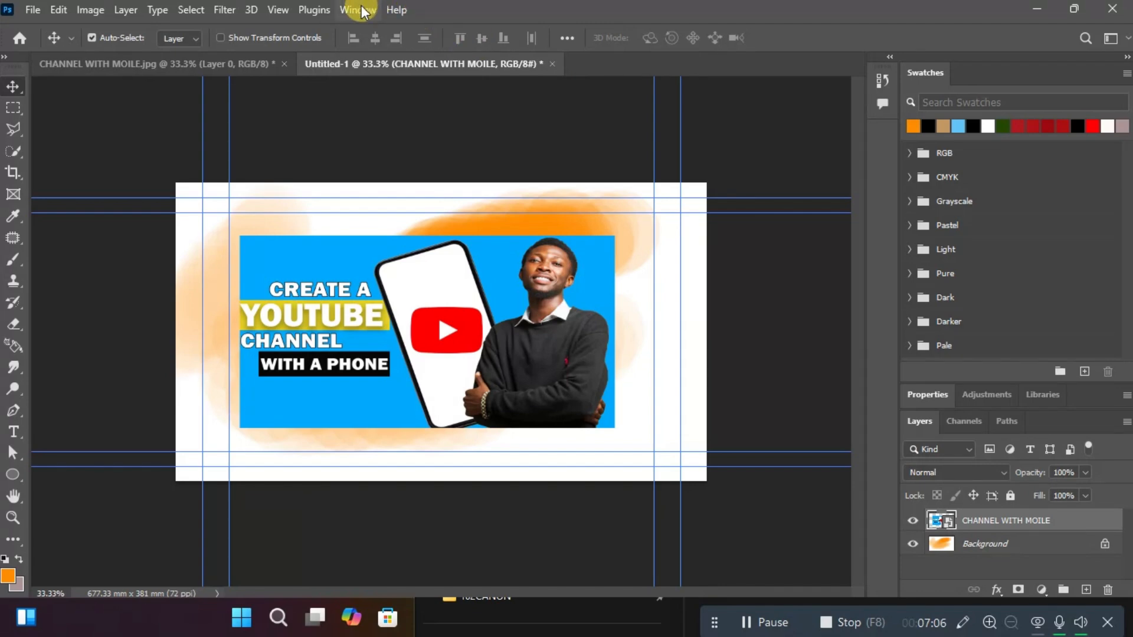
click(880, 84)
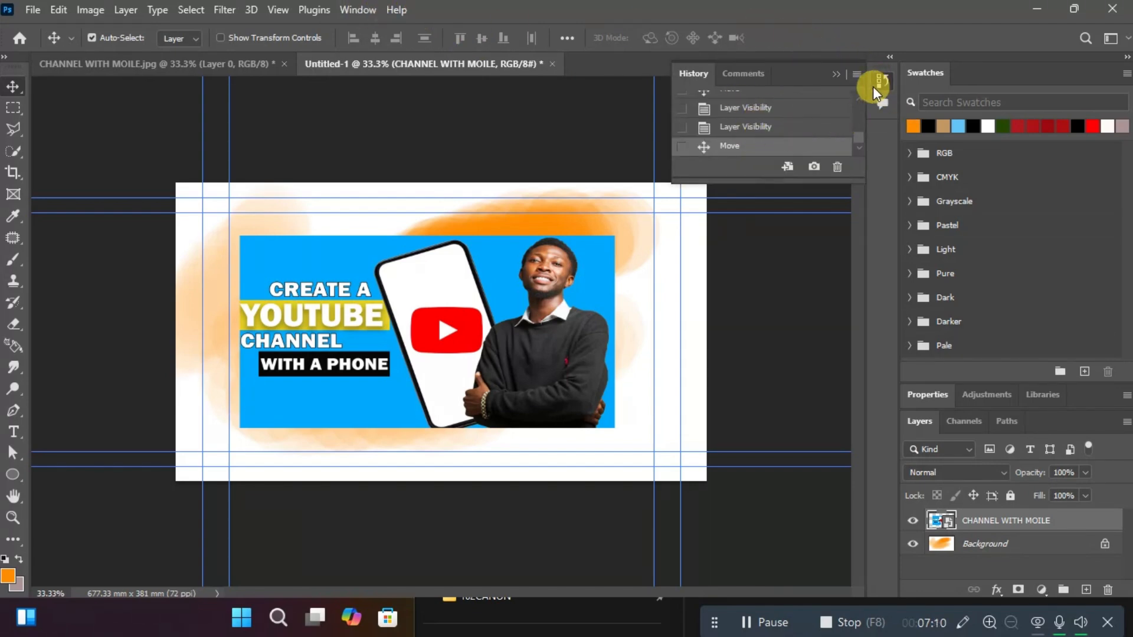
click(837, 73)
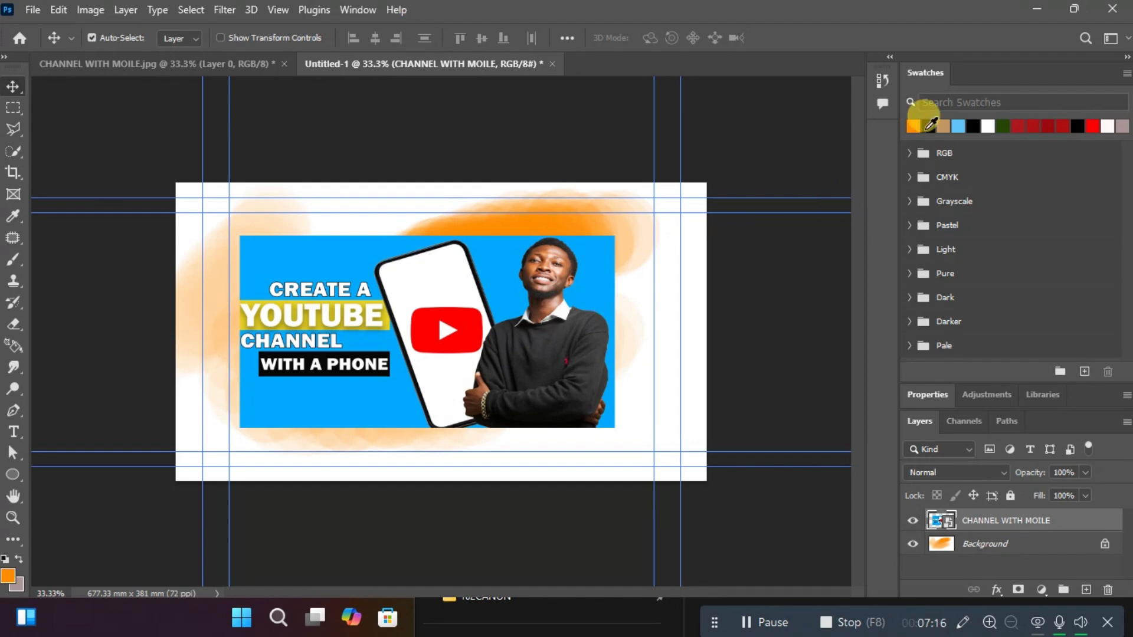
Show Properties, dock Properties, Swatches and Adjustments as icons in the collapsed column, and enlarge the Layers panel.
click(367, 18)
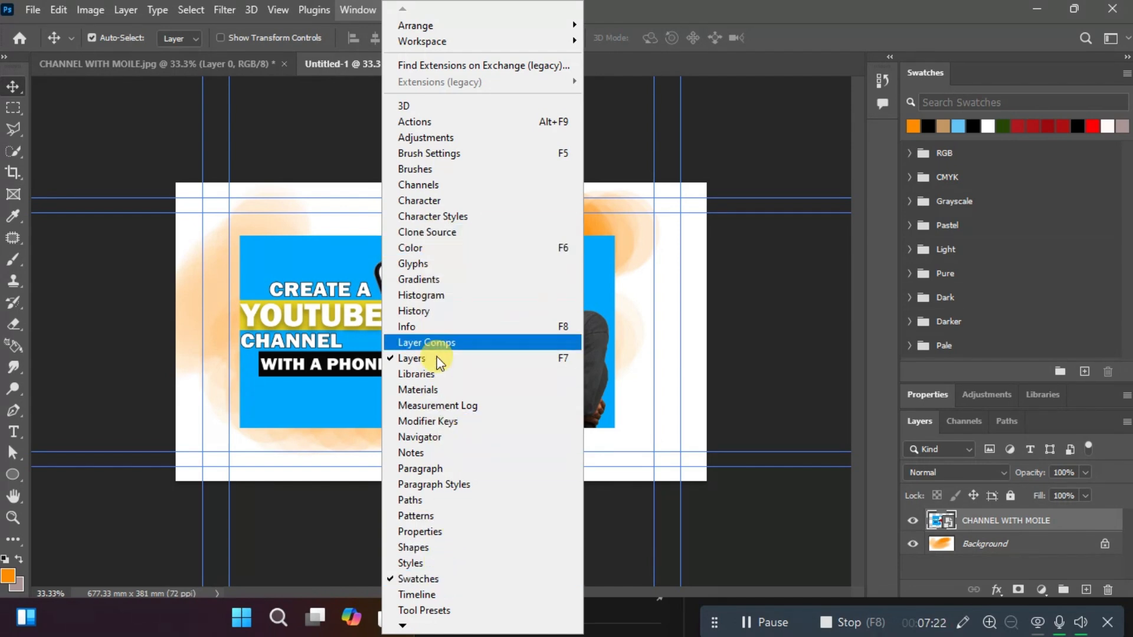
click(447, 532)
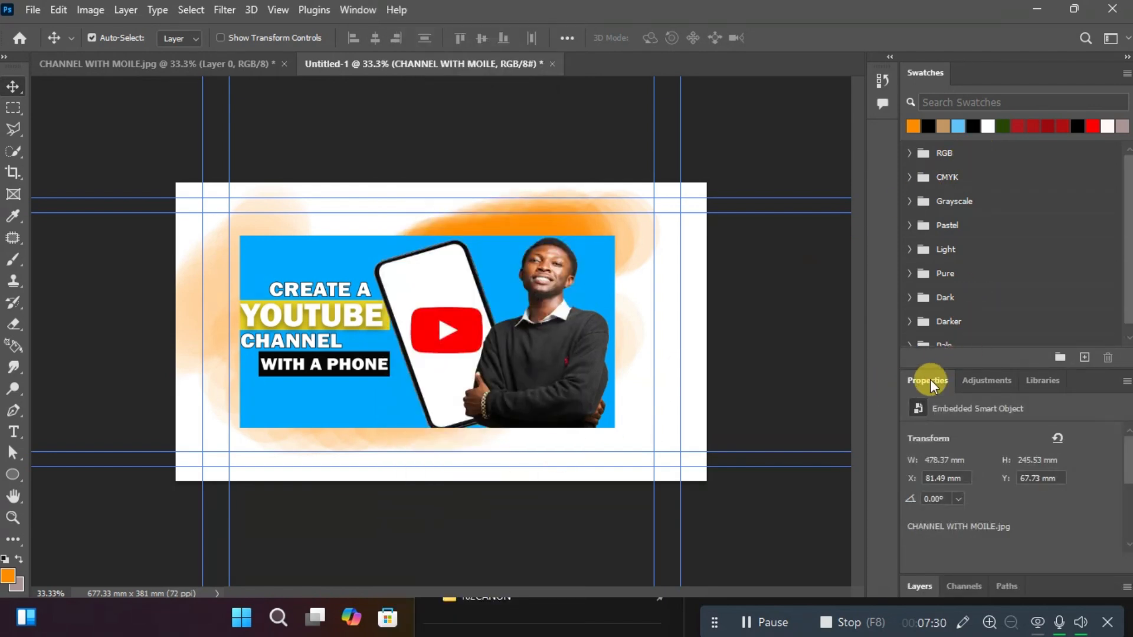
drag(929, 377, 880, 133)
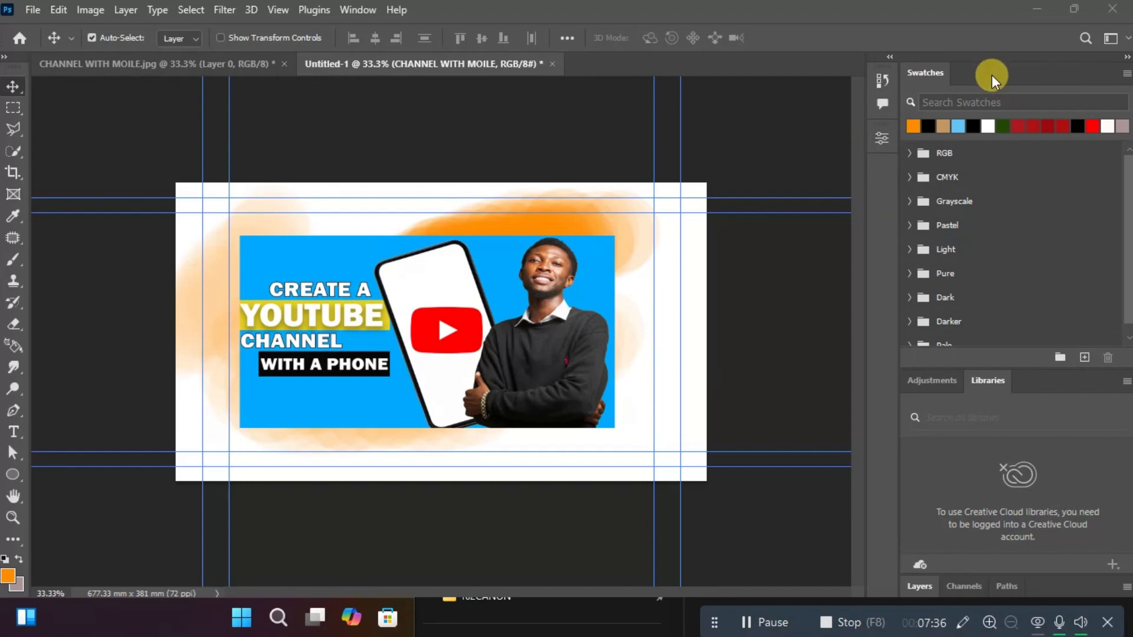
drag(935, 67, 880, 178)
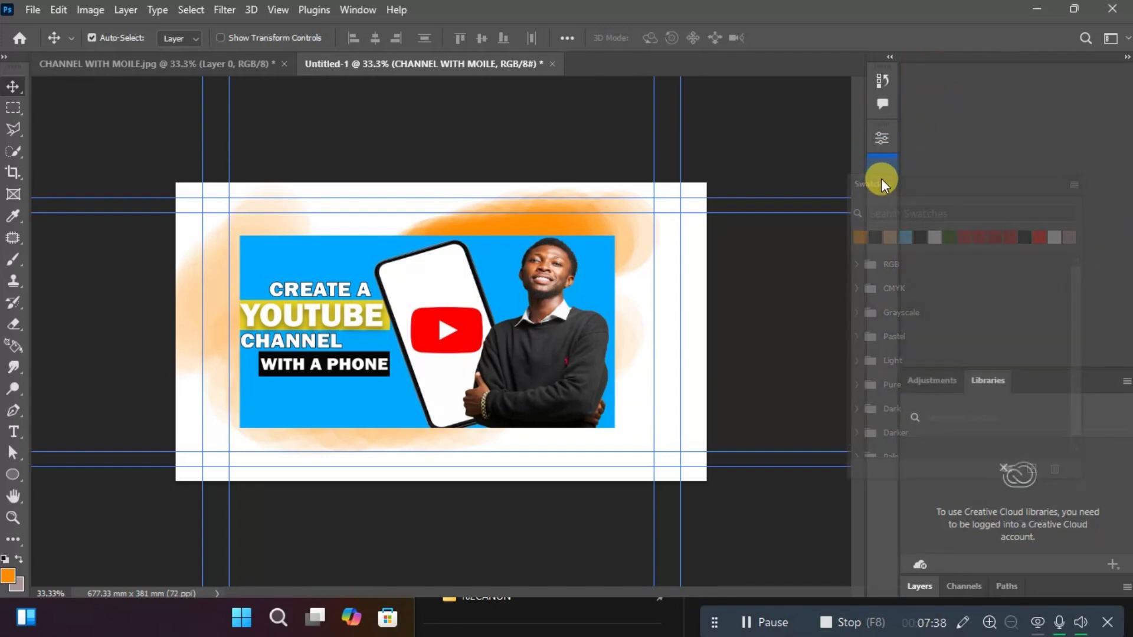
drag(939, 72, 879, 204)
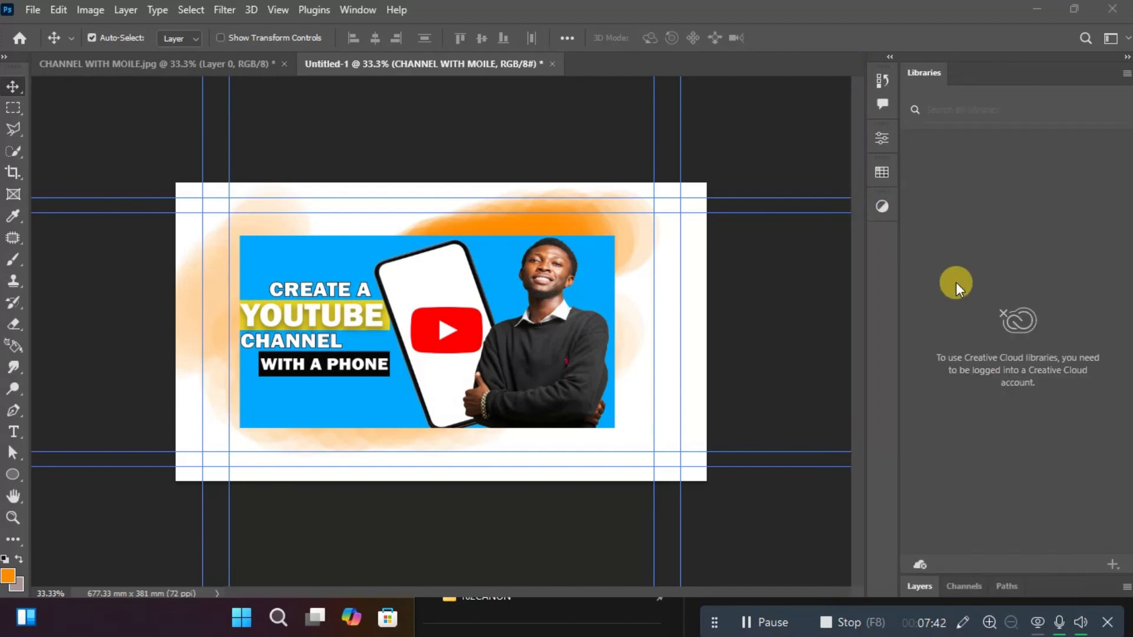
click(921, 588)
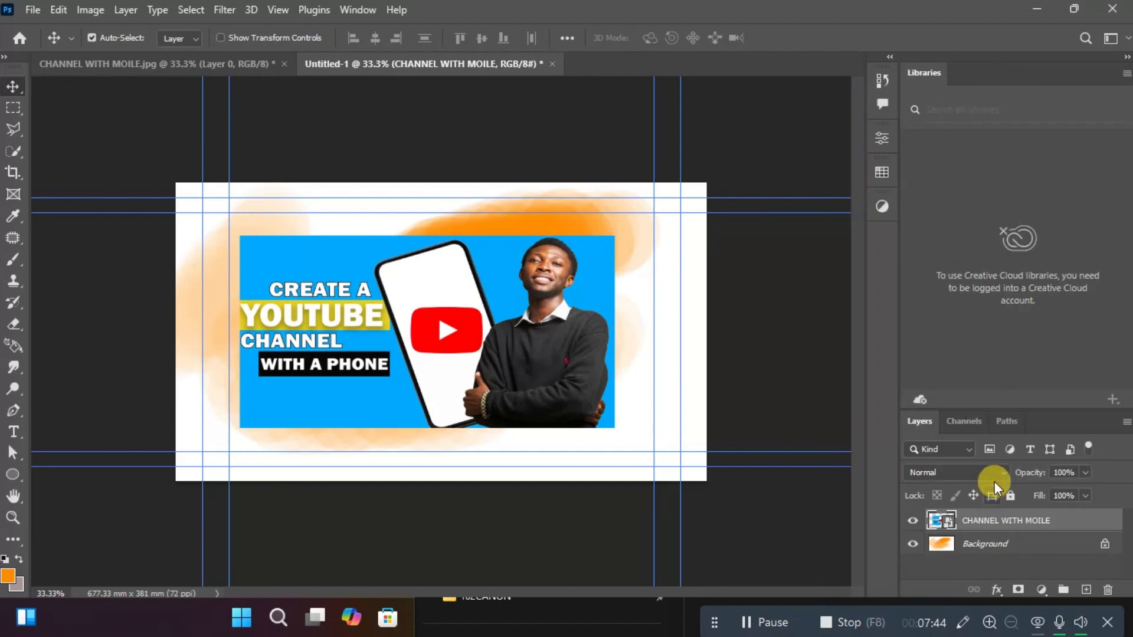
drag(1000, 412, 998, 164)
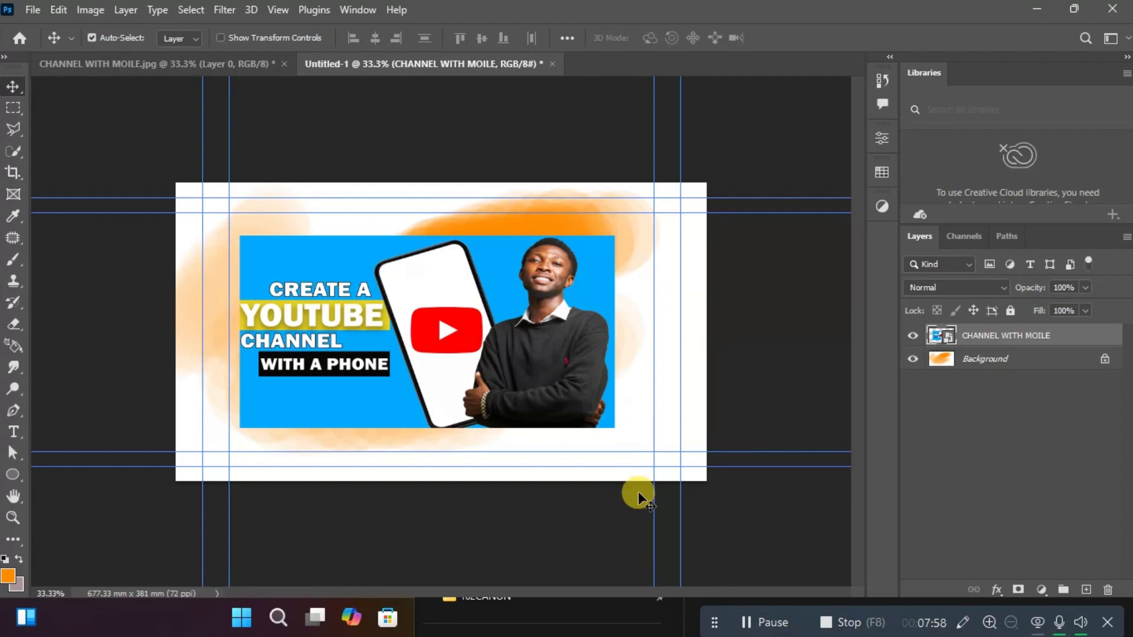
Place CINEMATIC SHOTS.jpg from the youtube thumbnails folder as a new layer, scale it to about 50% width, and position it over the first image's right half.
click(535, 626)
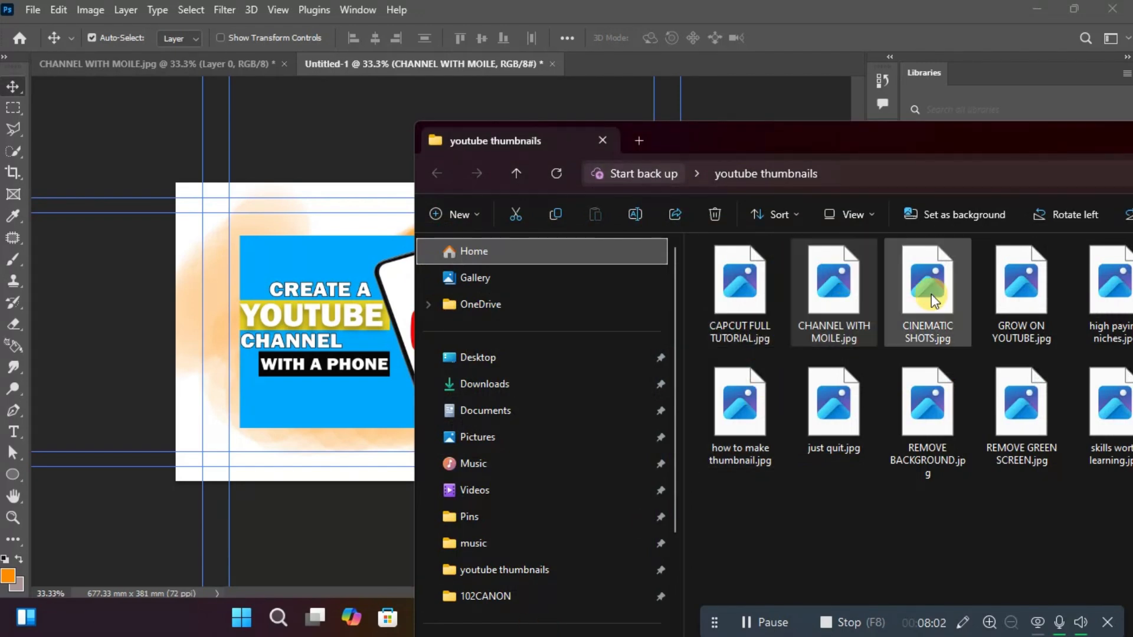
drag(931, 301, 348, 348)
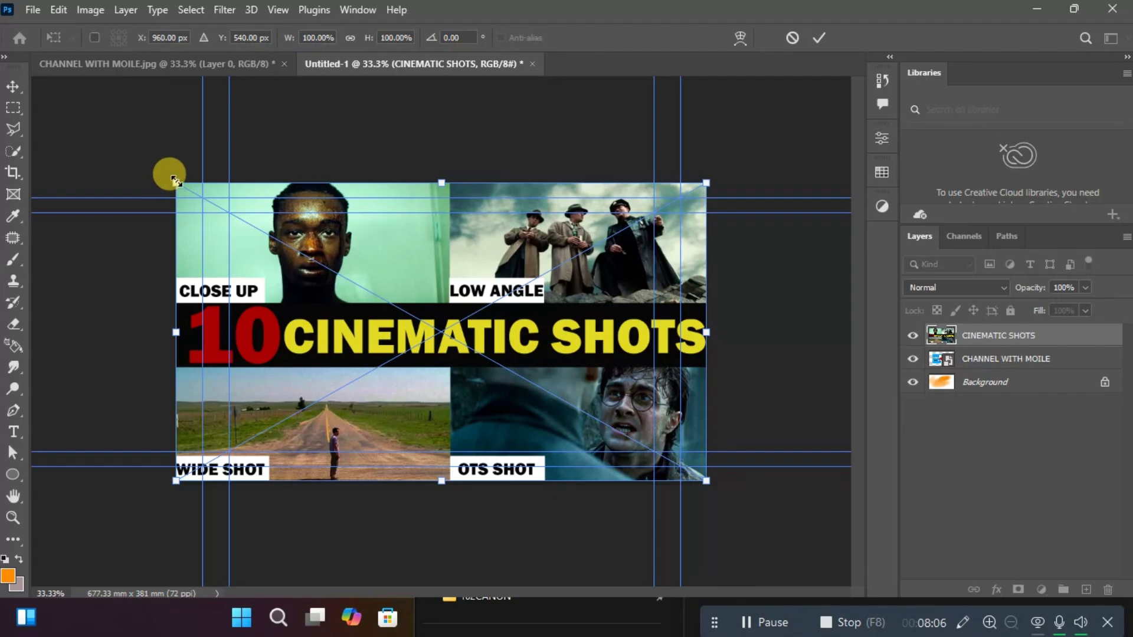
drag(176, 180, 435, 354)
drag(545, 389, 472, 288)
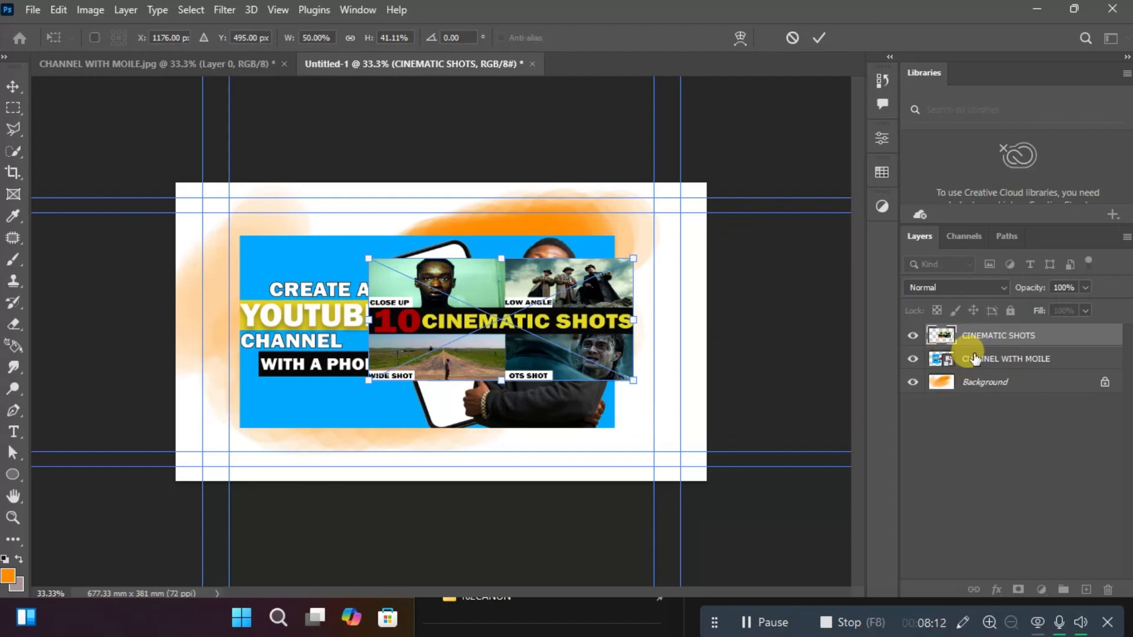
Move the CHANNEL WITH MOILE layer above CINEMATIC SHOTS, then unlock the Background layer and bring it to the top of the stack.
drag(974, 361, 972, 329)
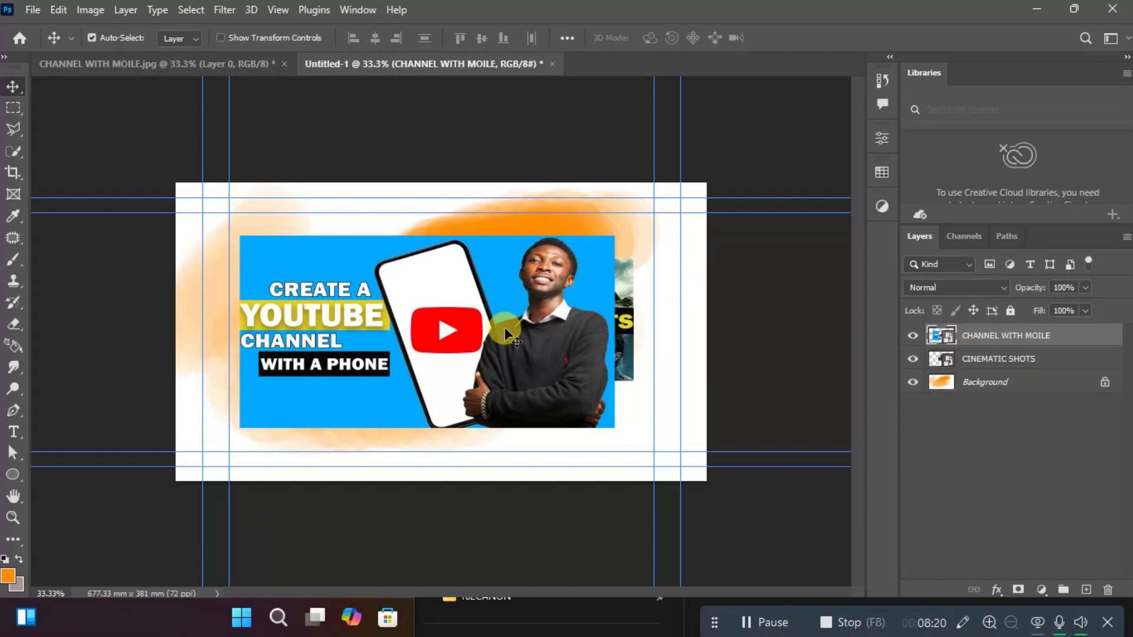
click(1104, 382)
drag(1017, 385, 1001, 334)
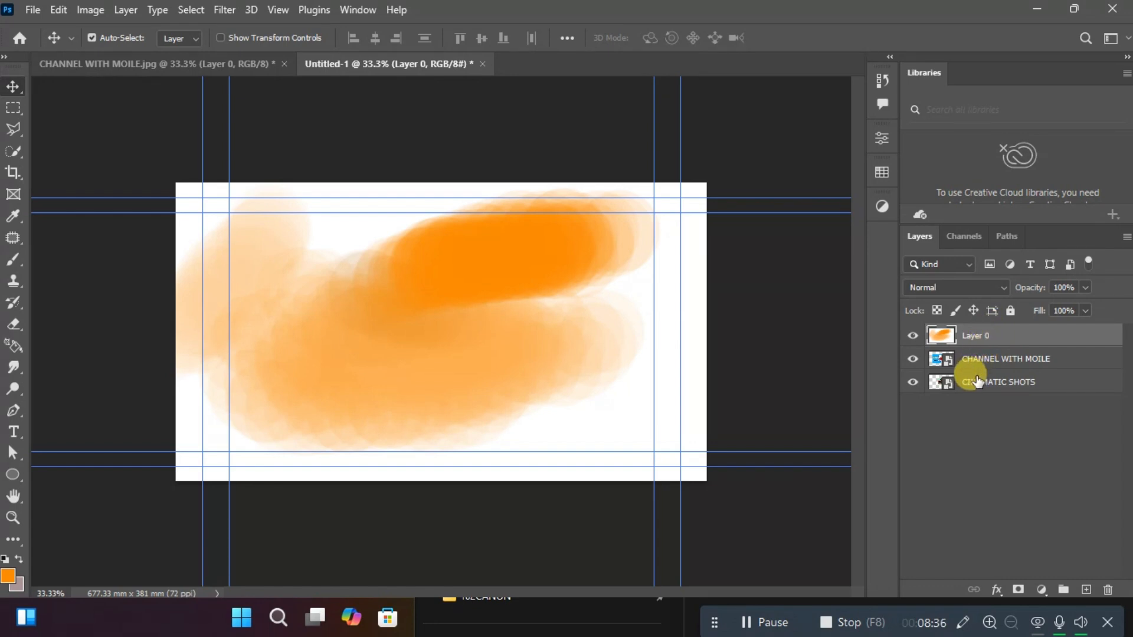
Reorder the layers so CINEMATIC SHOTS is topmost and CHANNEL WITH MOILE sits directly above the painted layer.
drag(979, 381, 971, 321)
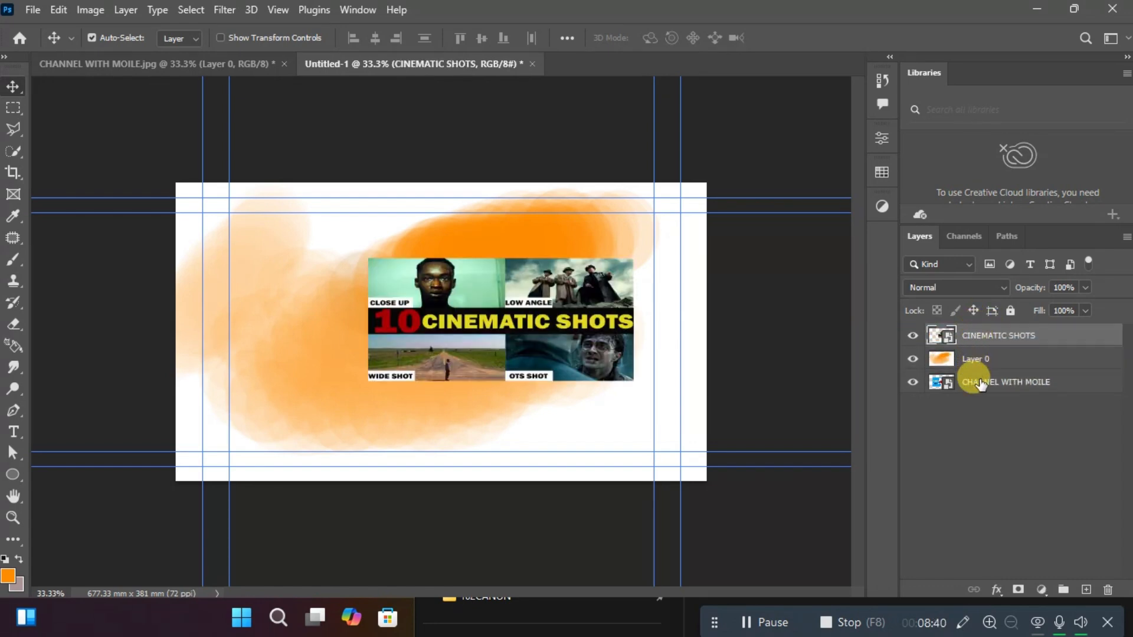
drag(979, 383, 980, 348)
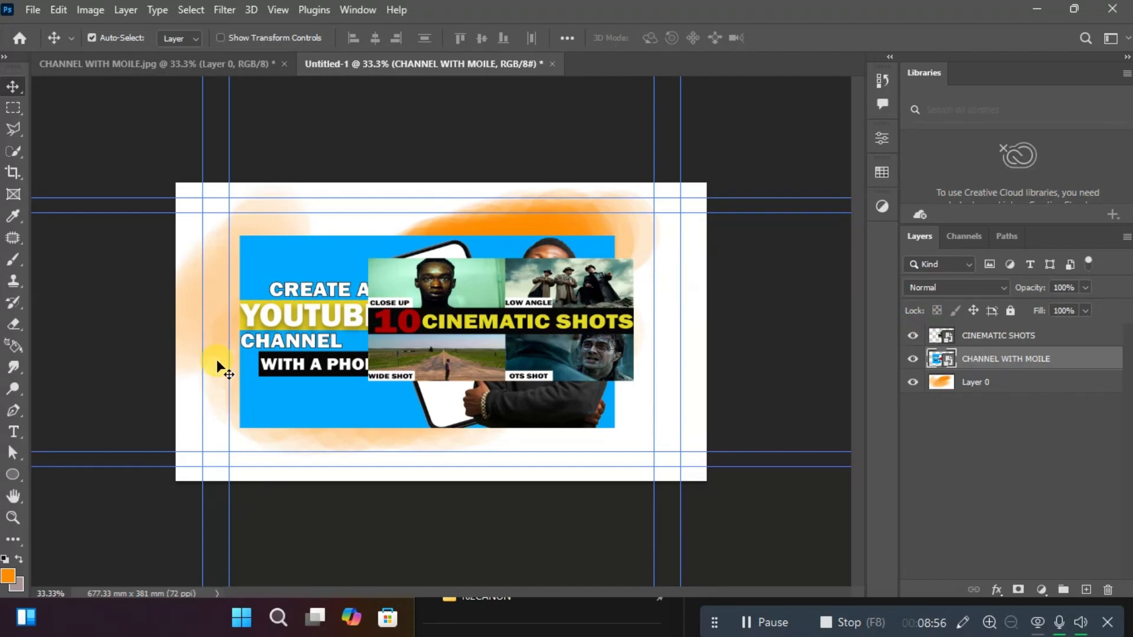
Add a text layer near the canvas's upper edge and hide the CHANNEL WITH MOILE and CINEMATIC SHOTS layers.
click(13, 431)
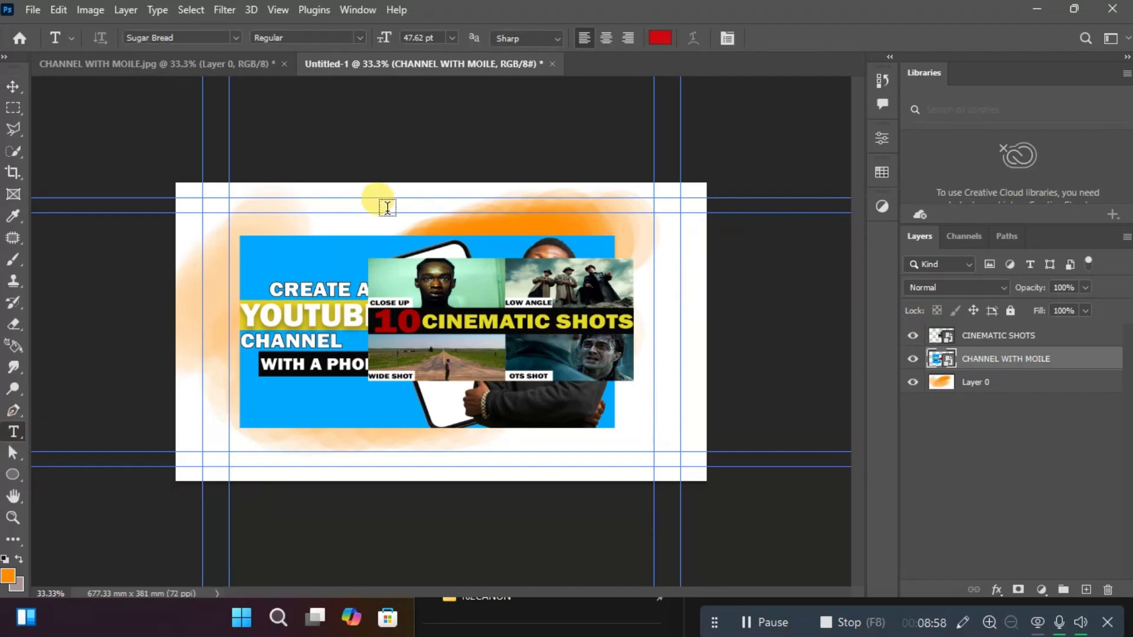
click(357, 208)
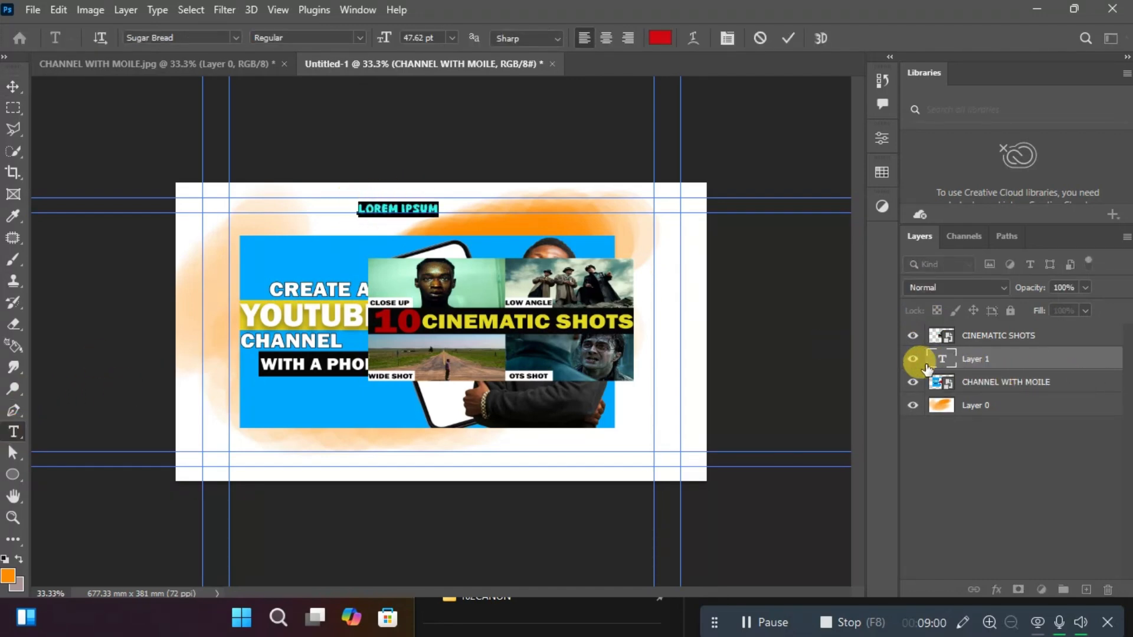
click(912, 382)
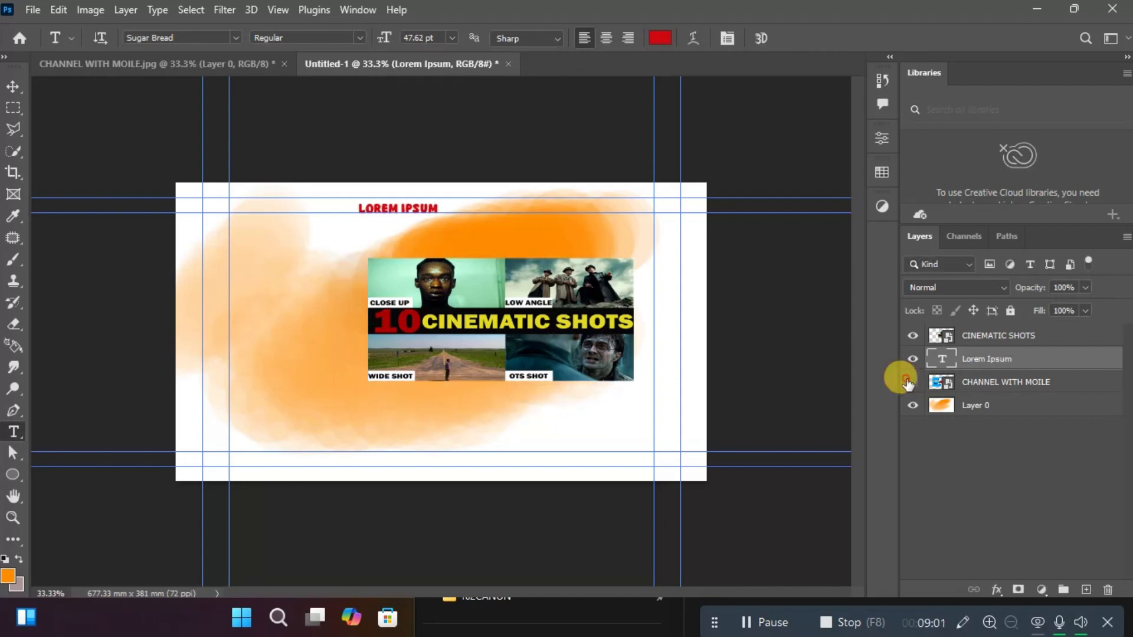
click(913, 336)
Replace the placeholder text on the new text layer with "subscribe" and commit the edit.
click(419, 209)
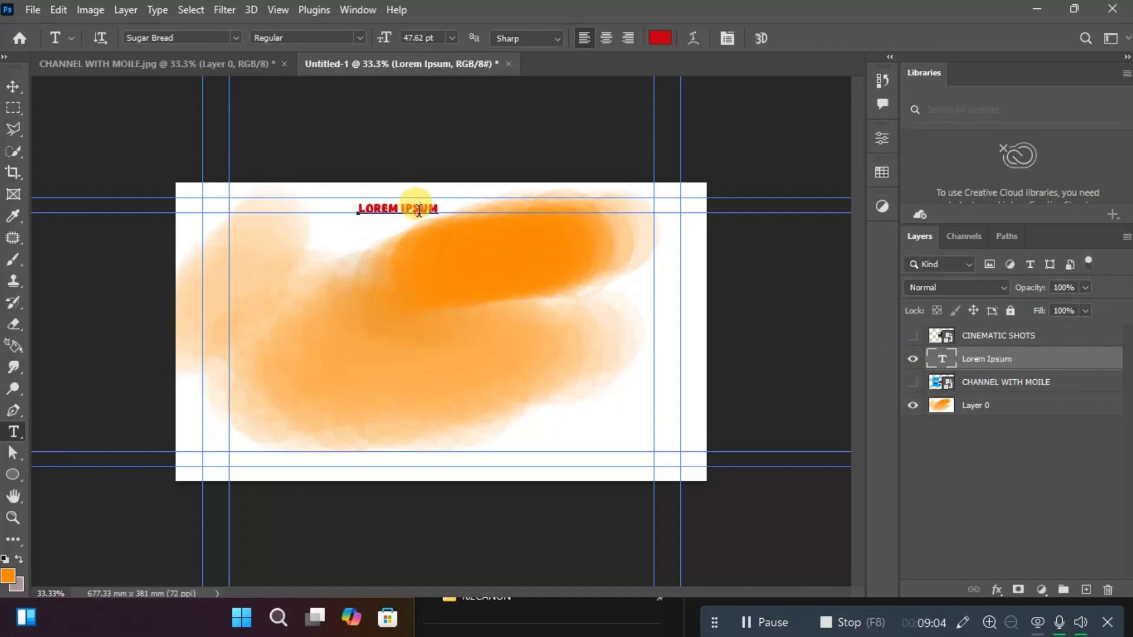
key(BackSpace)
key(BackSpace)
key(BackSpace)
key(BackSpace)
key(BackSpace)
key(BackSpace)
key(BackSpace)
key(BackSpace)
key(BackSpace)
key(BackSpace)
key(BackSpace)
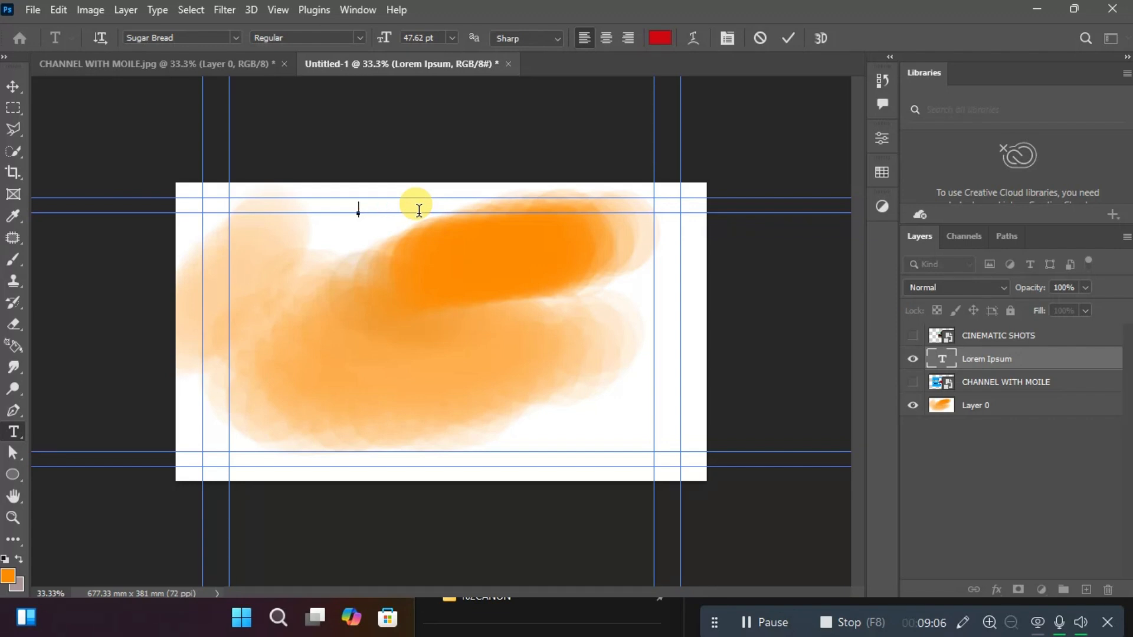
text(SUBSCRIBE)
key(ctrl+Return)
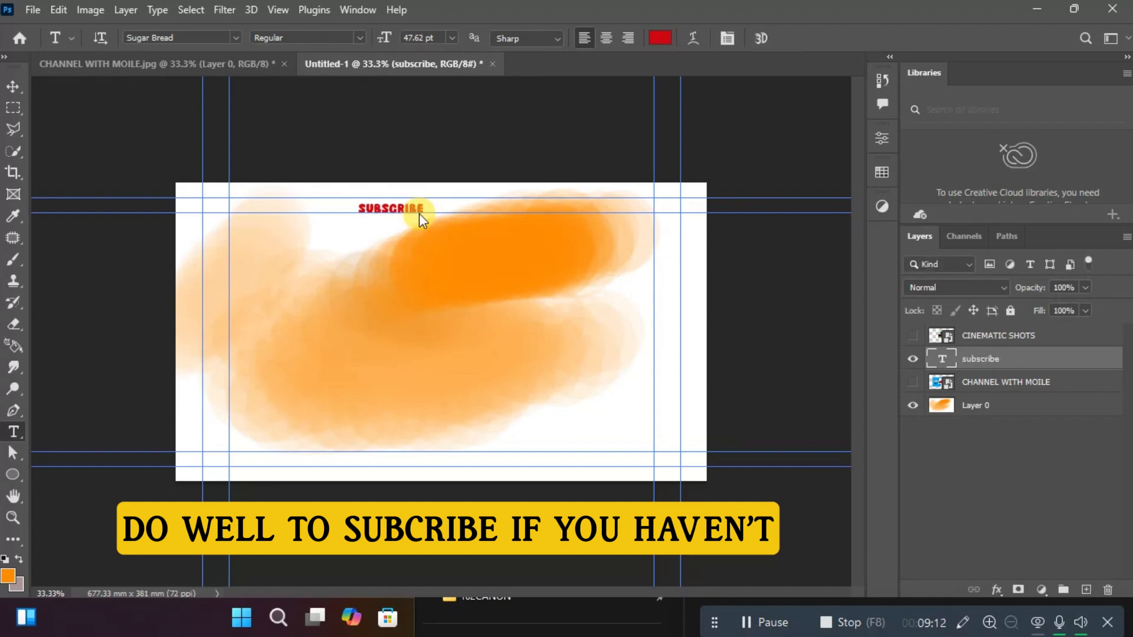
Enlarge the "subscribe" text proportionally with Free Transform to about 348%.
key(ctrl+t)
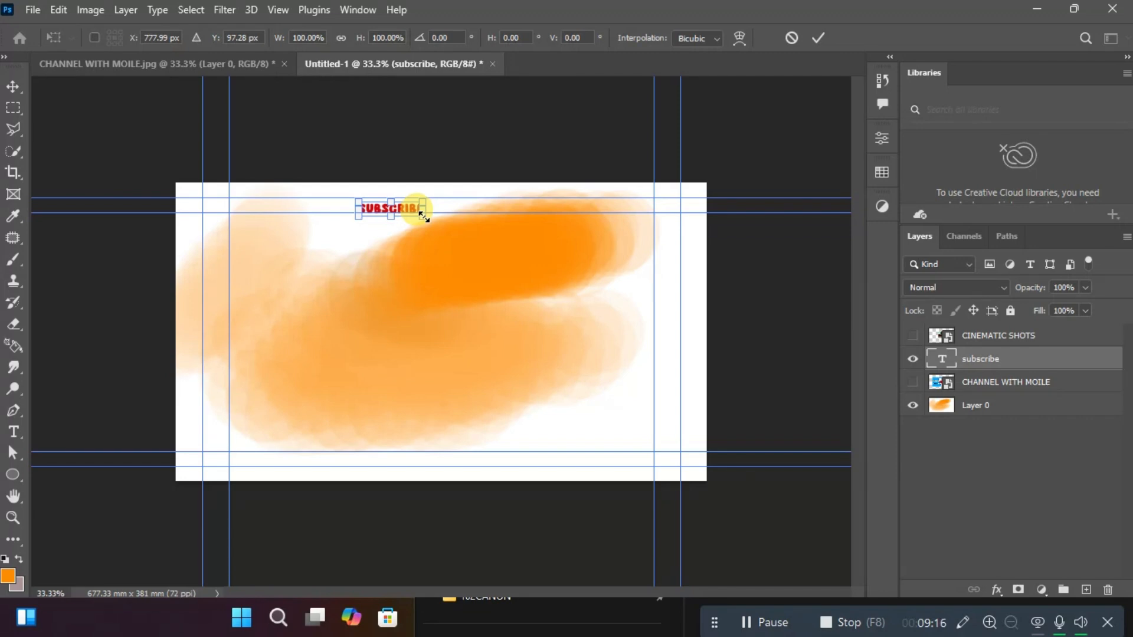
drag(422, 216, 541, 321)
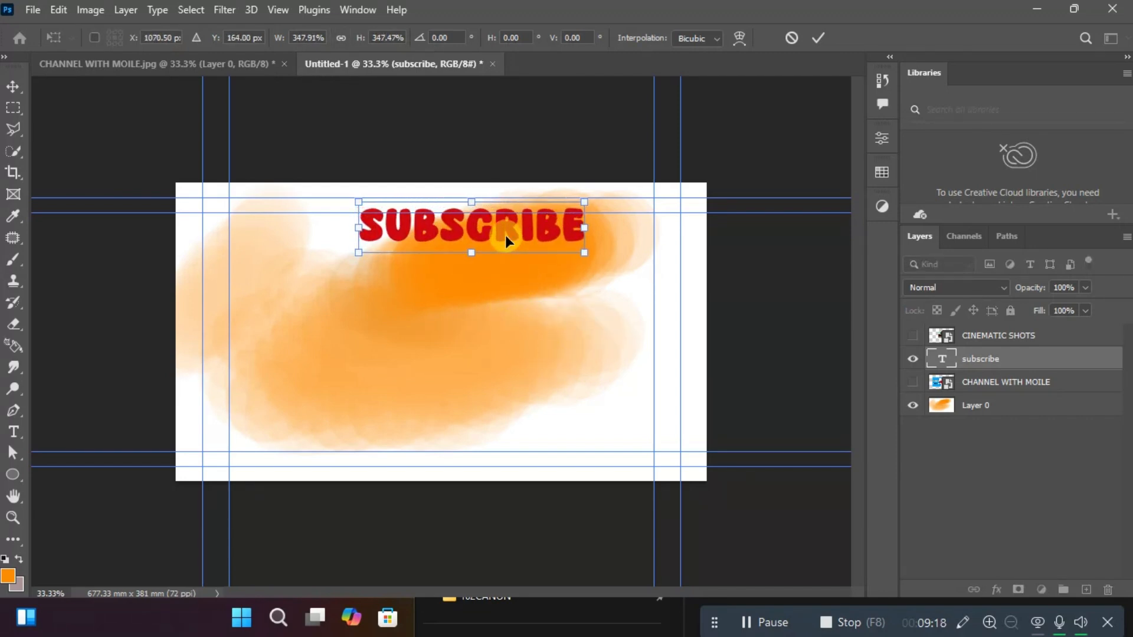
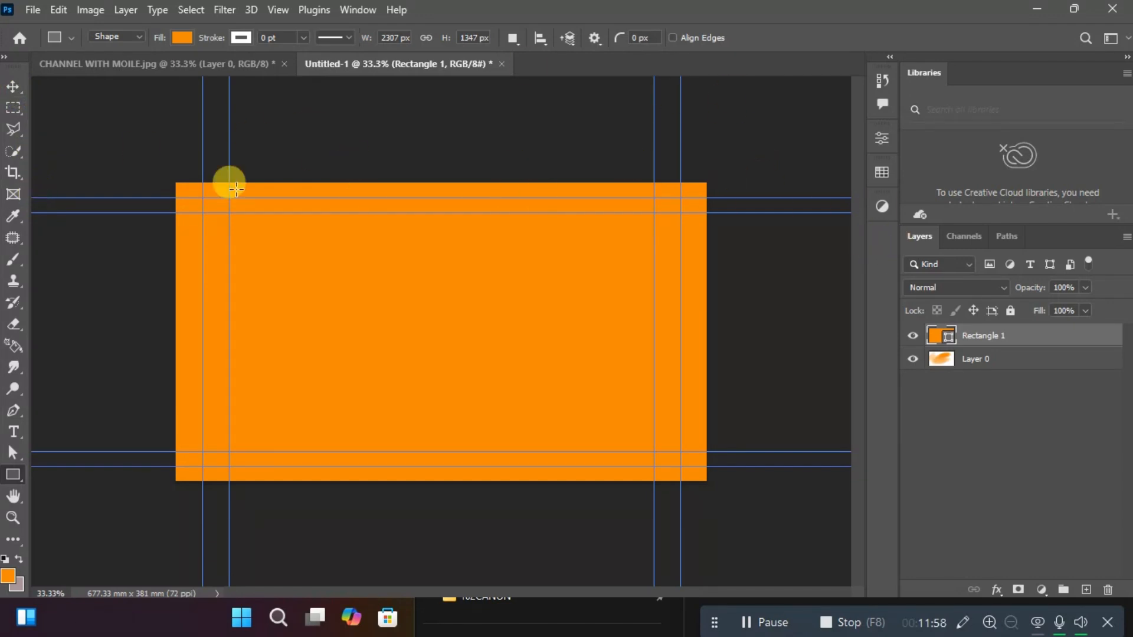
Switch the toolbar to two columns and inspect the tool variants grouped under the Move, Brush and Rectangle tools.
click(5, 56)
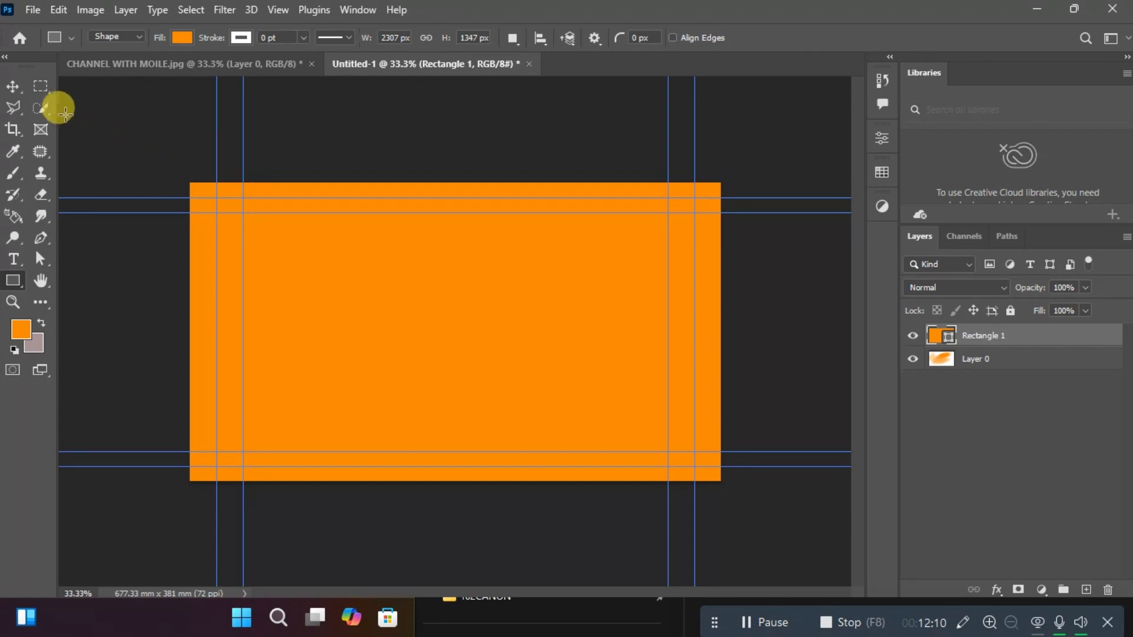
click(16, 90)
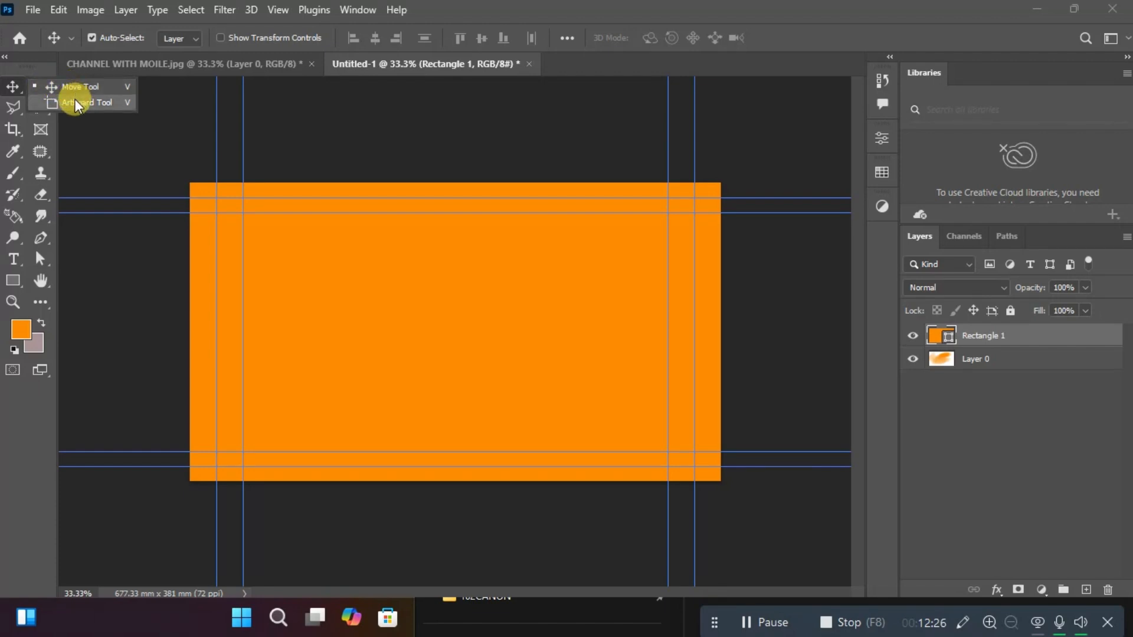
click(9, 176)
right_click(8, 176)
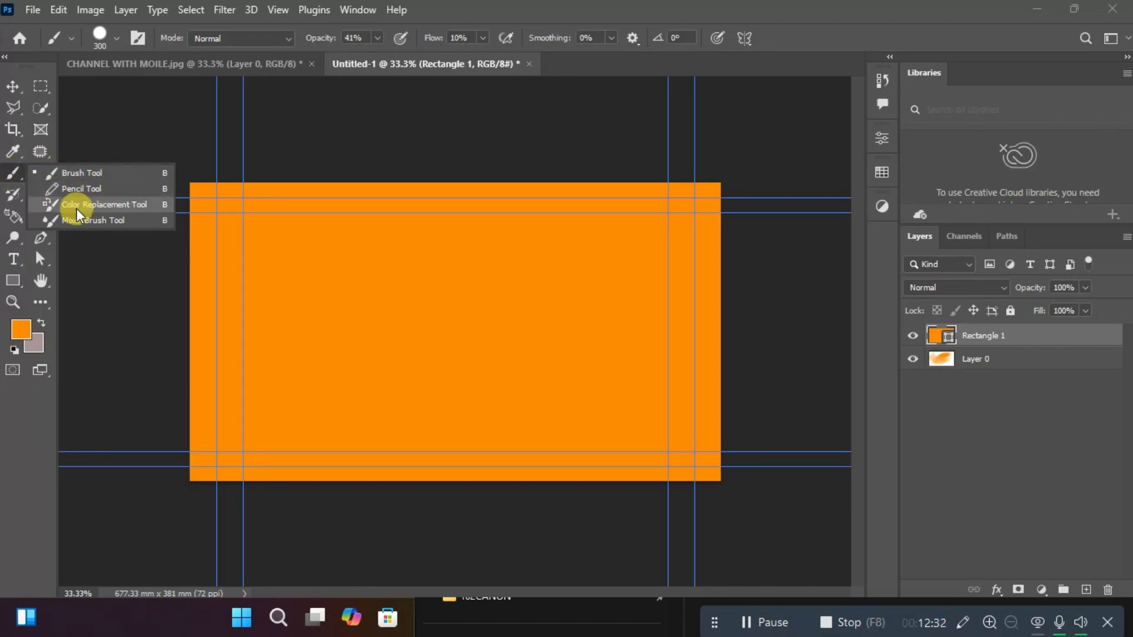
click(14, 282)
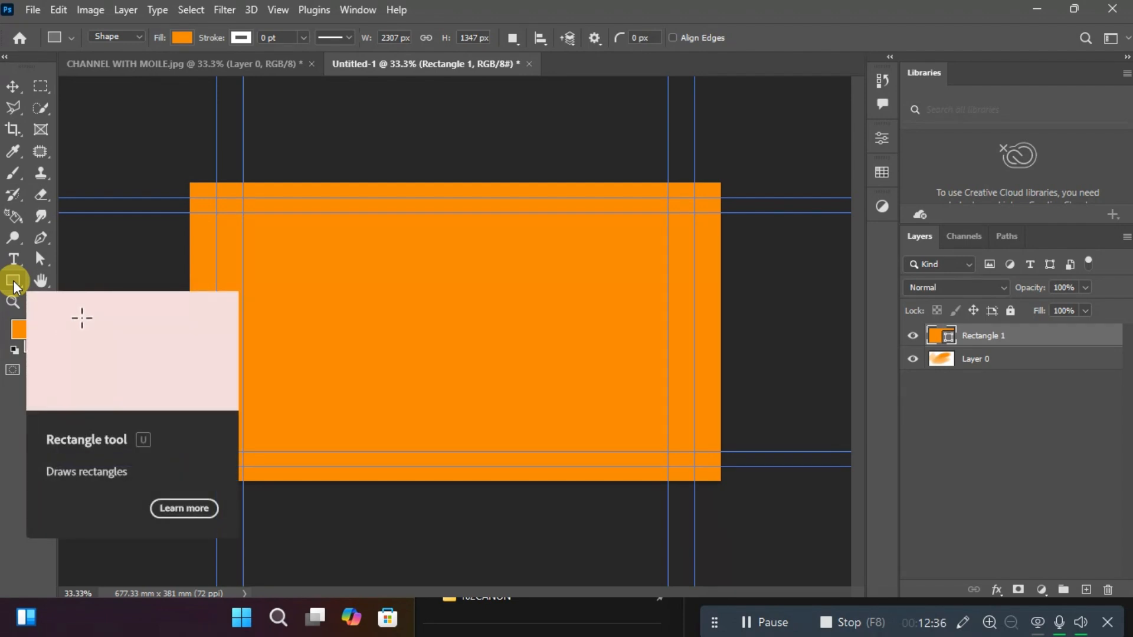
right_click(14, 284)
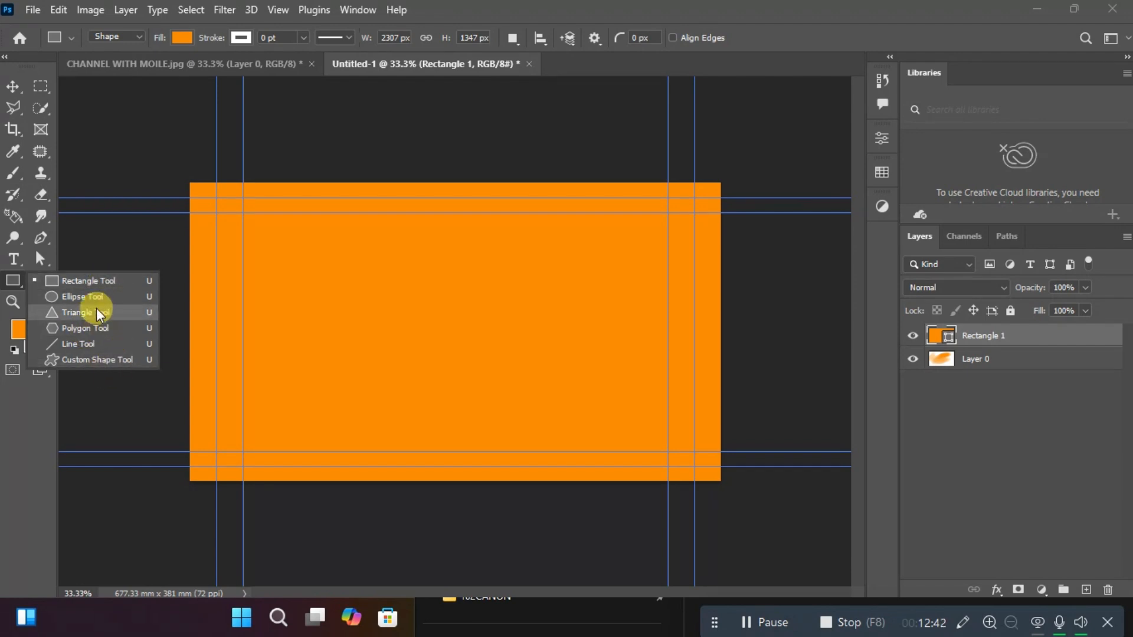
click(15, 88)
Switch to the CHANNEL WITH MOILE.jpg document and inspect the image and the options available for its Layer 0.
click(123, 59)
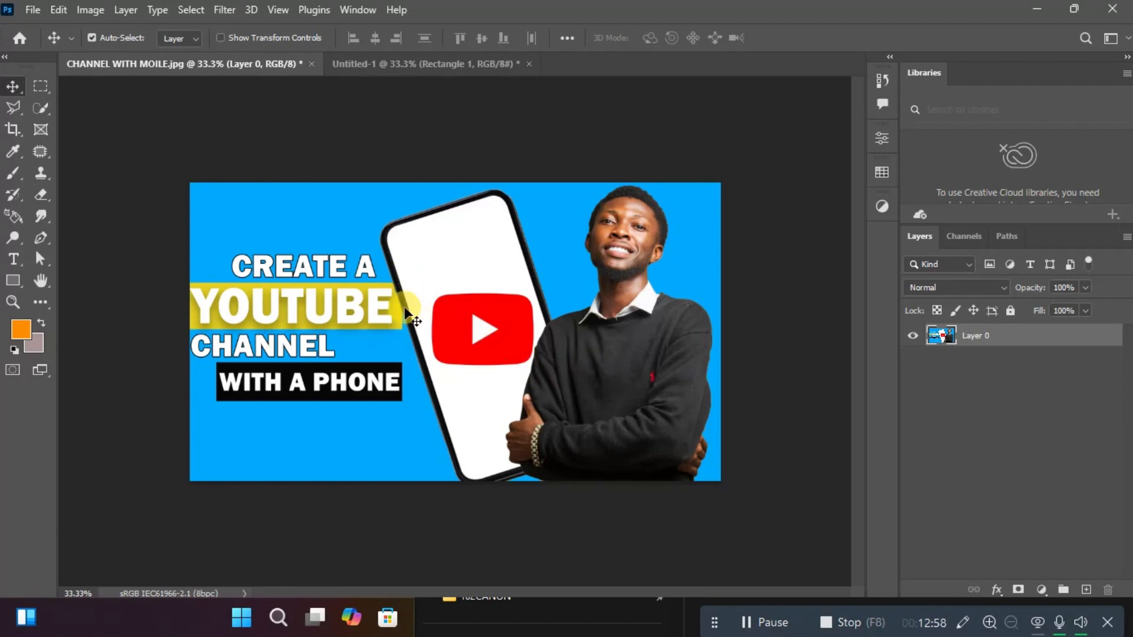
mouse_move(405, 307)
mouse_down()
mouse_move(449, 315)
mouse_move(395, 307)
mouse_move(405, 307)
mouse_up()
right_click(1015, 337)
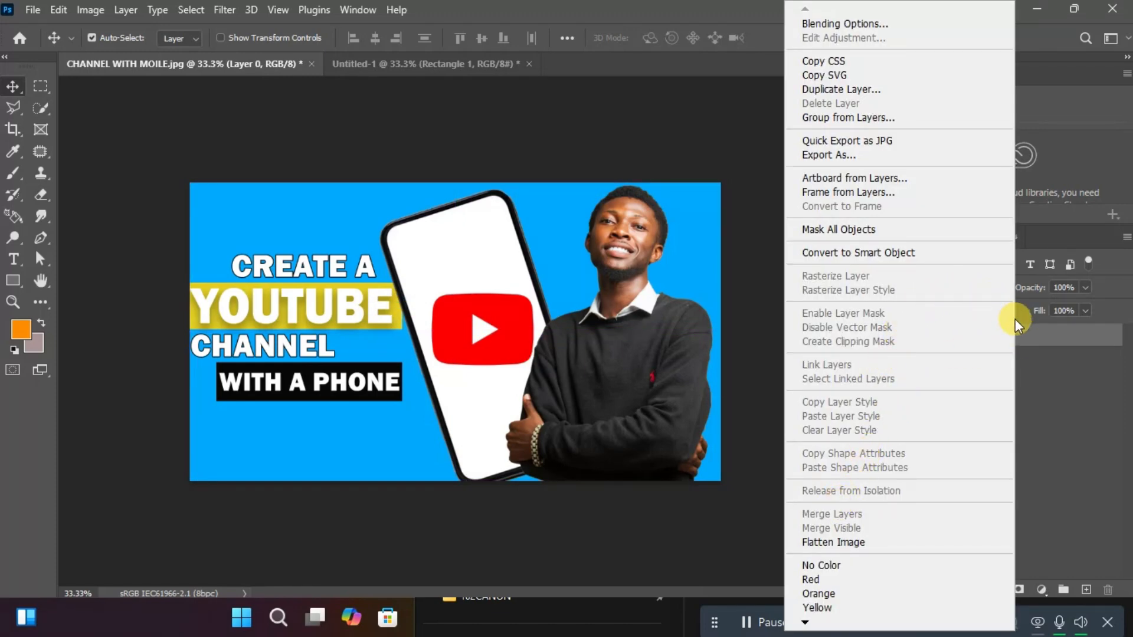
click(461, 319)
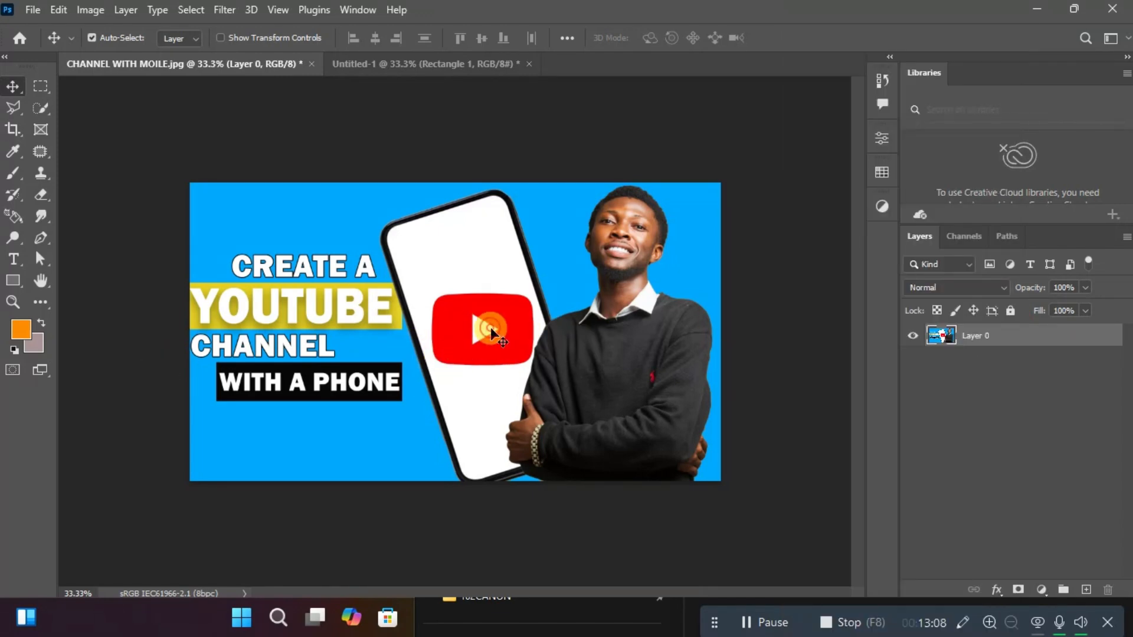
mouse_move(490, 327)
mouse_down()
mouse_move(310, 372)
mouse_move(423, 396)
mouse_move(251, 342)
mouse_move(662, 240)
mouse_move(277, 54)
mouse_move(442, 359)
mouse_move(296, 405)
mouse_move(379, 310)
mouse_move(517, 342)
mouse_move(484, 332)
mouse_up()
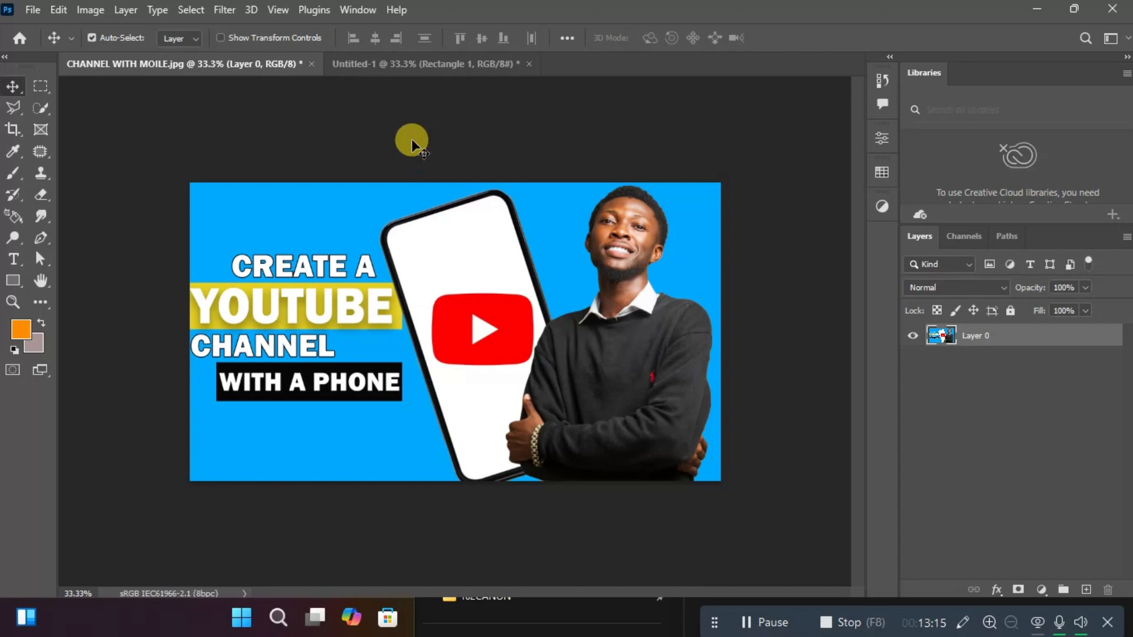
Open the recent file start.psd and reposition its pictures, the man toward the right edge and the school building slightly up and left.
click(21, 40)
click(517, 306)
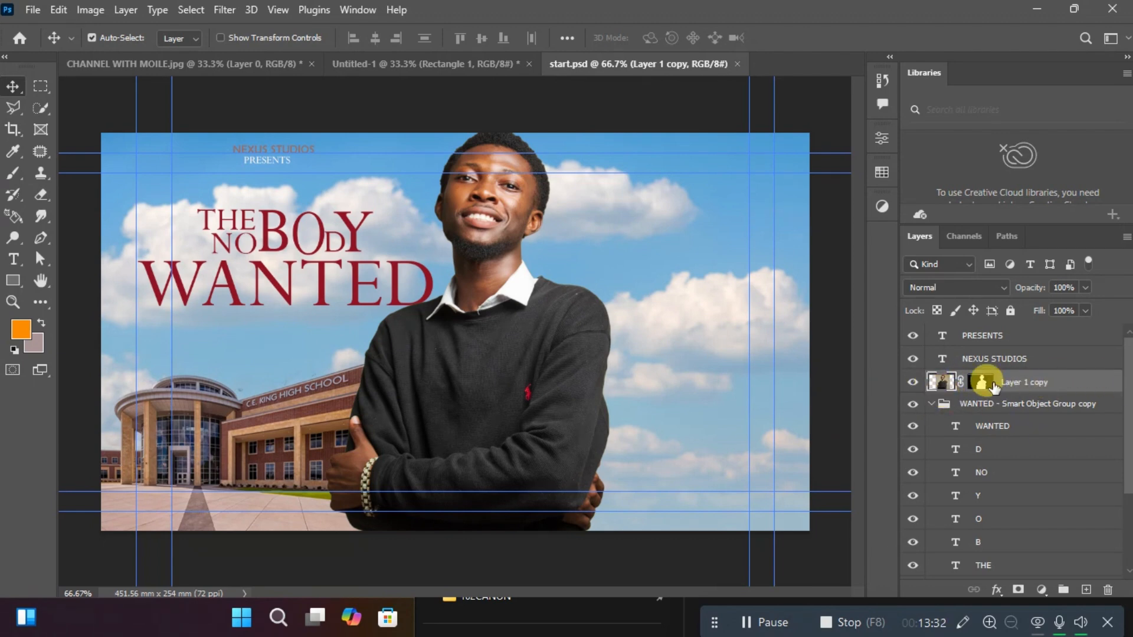
drag(486, 355, 657, 346)
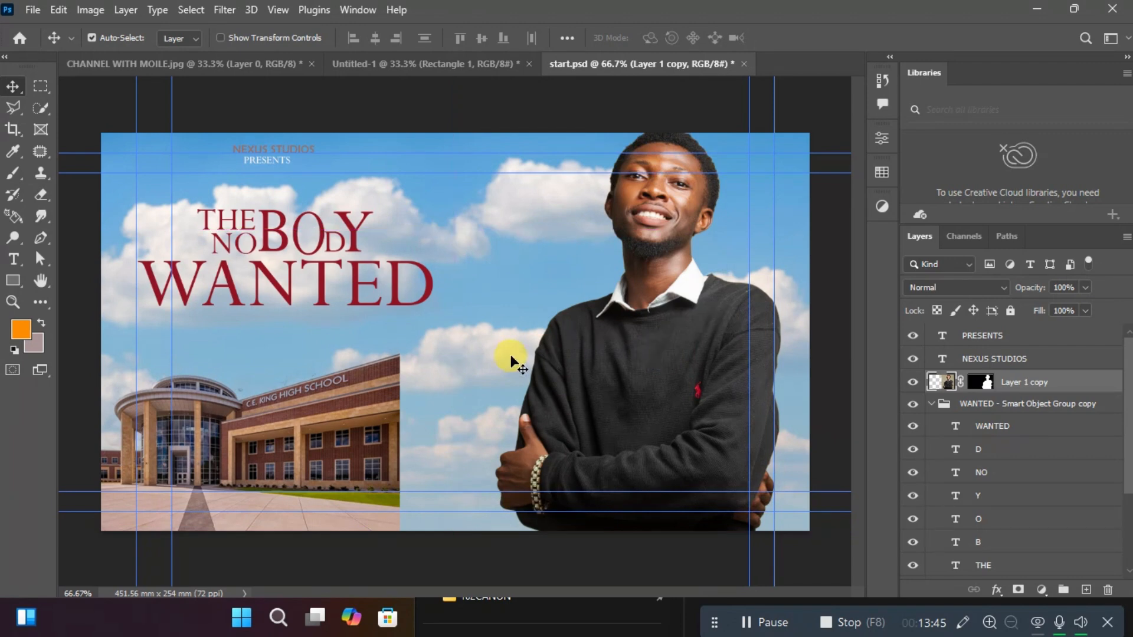
click(353, 407)
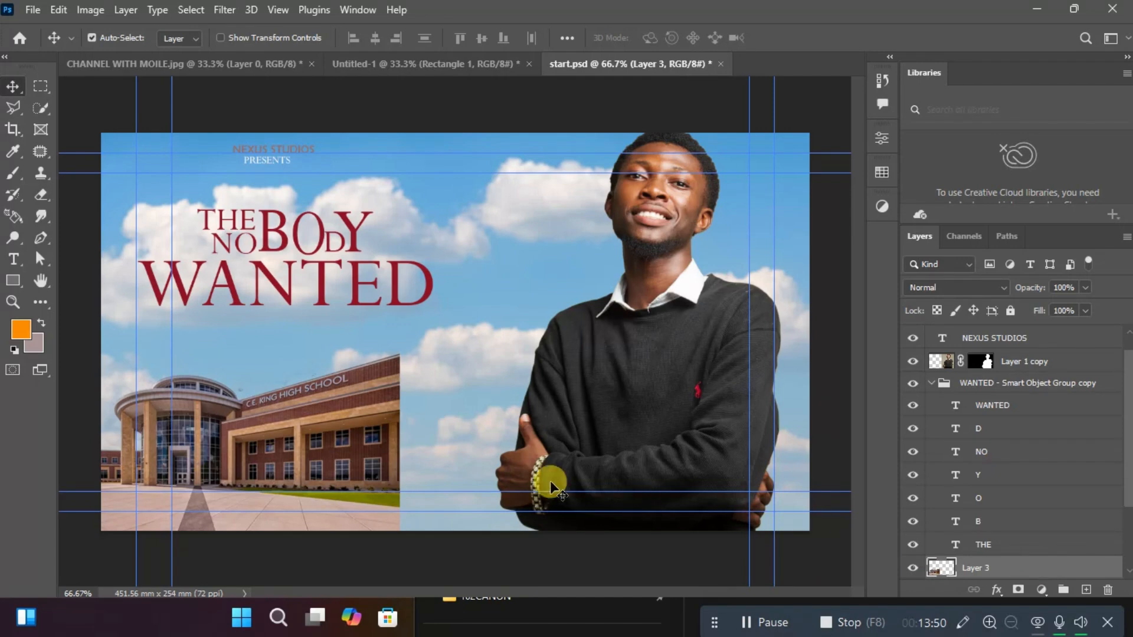
mouse_move(324, 438)
mouse_down()
mouse_move(496, 457)
mouse_move(309, 442)
mouse_move(490, 433)
mouse_move(321, 435)
mouse_up()
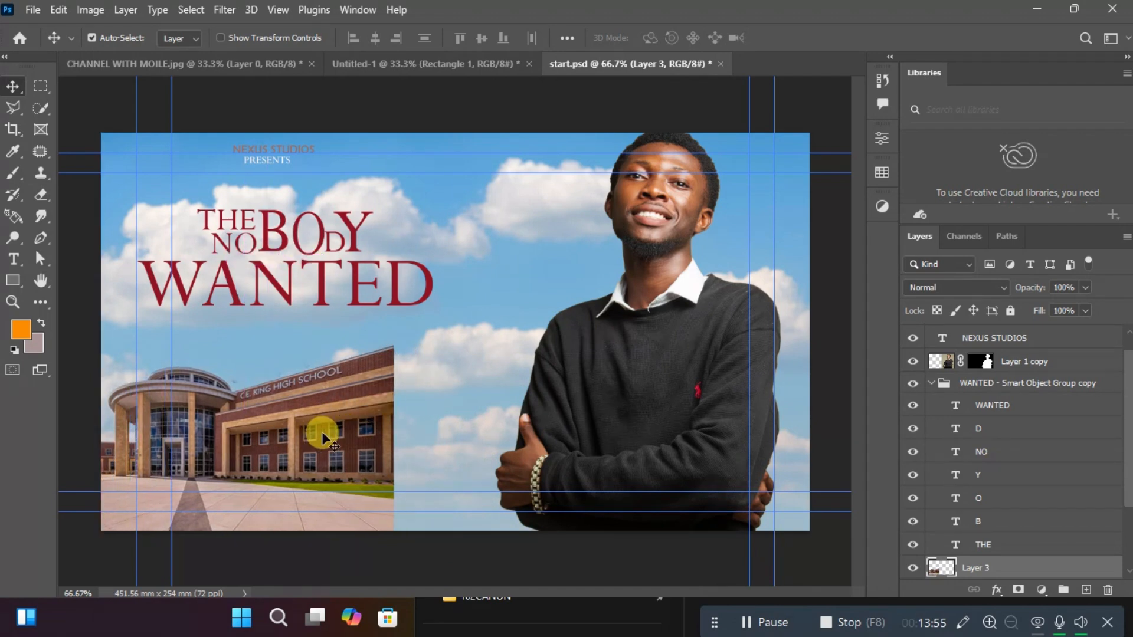
Try moving the letter Y of the title, undo that, and move the man back to the canvas centre.
click(353, 227)
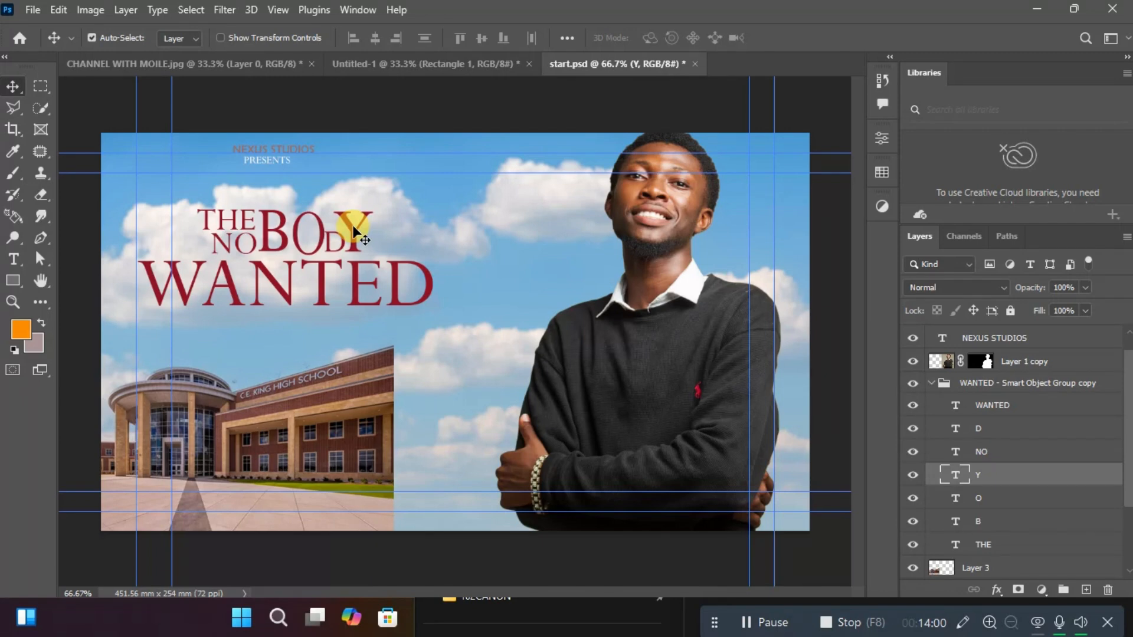
drag(354, 229, 479, 200)
key(ctrl+z)
drag(626, 374, 449, 382)
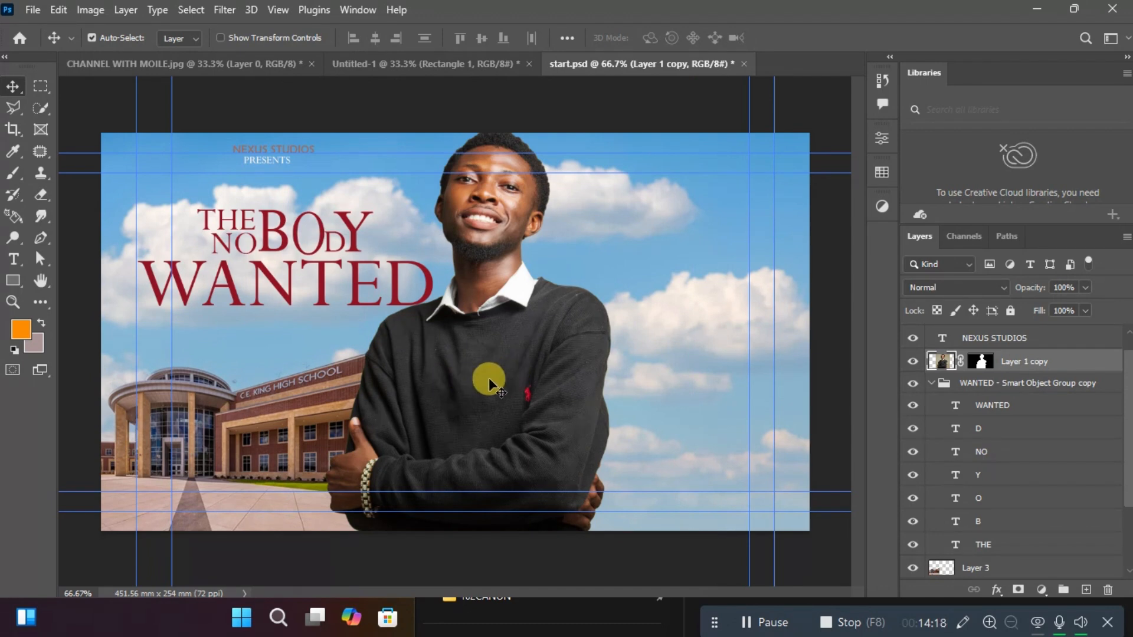
Try moving the man with a rectangular marquee selection around him, undo the move and deselect.
click(43, 87)
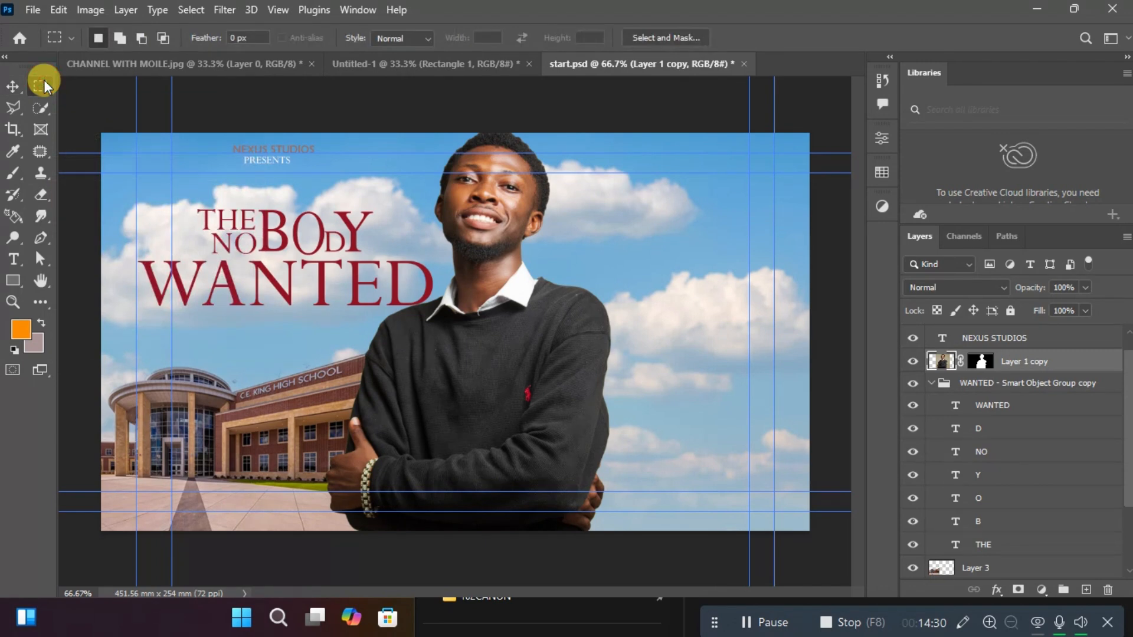
drag(361, 142, 611, 548)
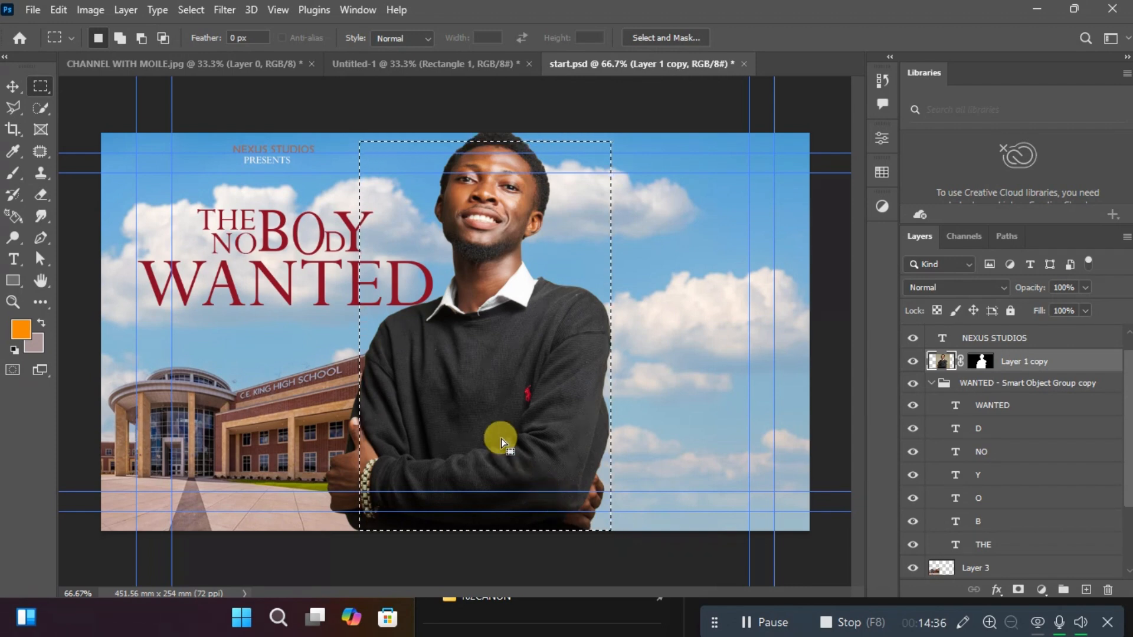
click(12, 86)
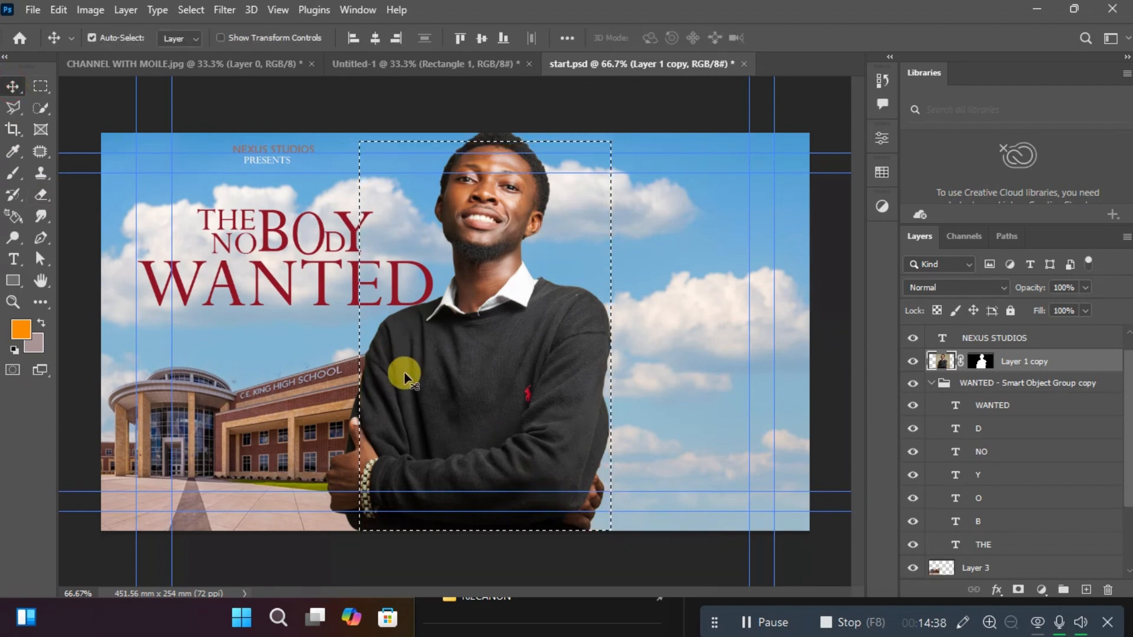
drag(433, 384, 515, 349)
key(ctrl+z)
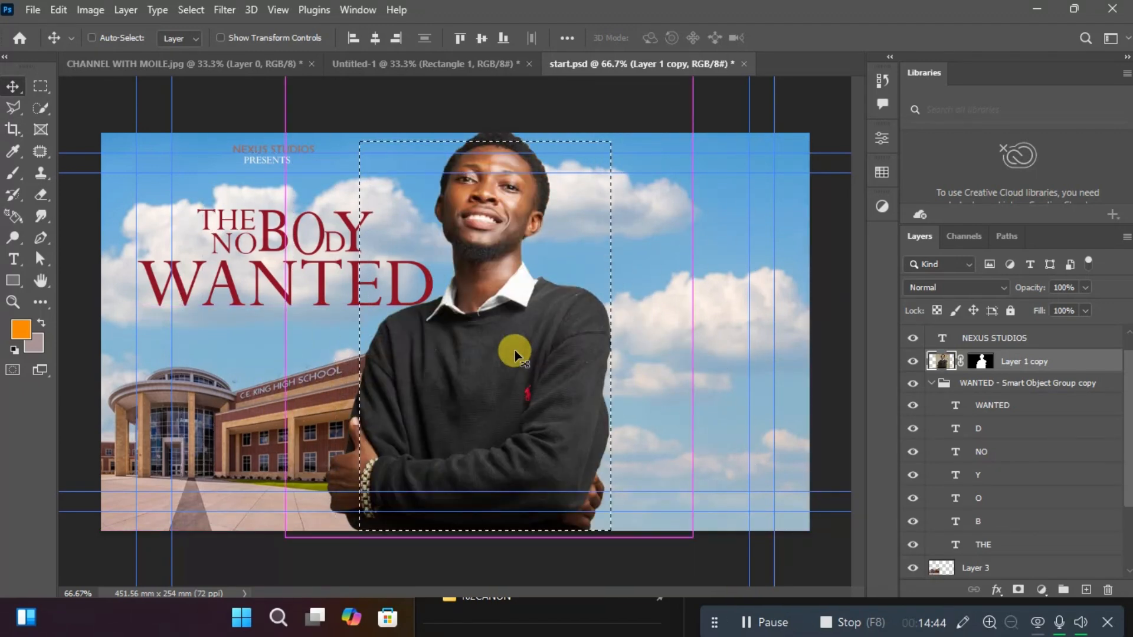
key(ctrl+d)
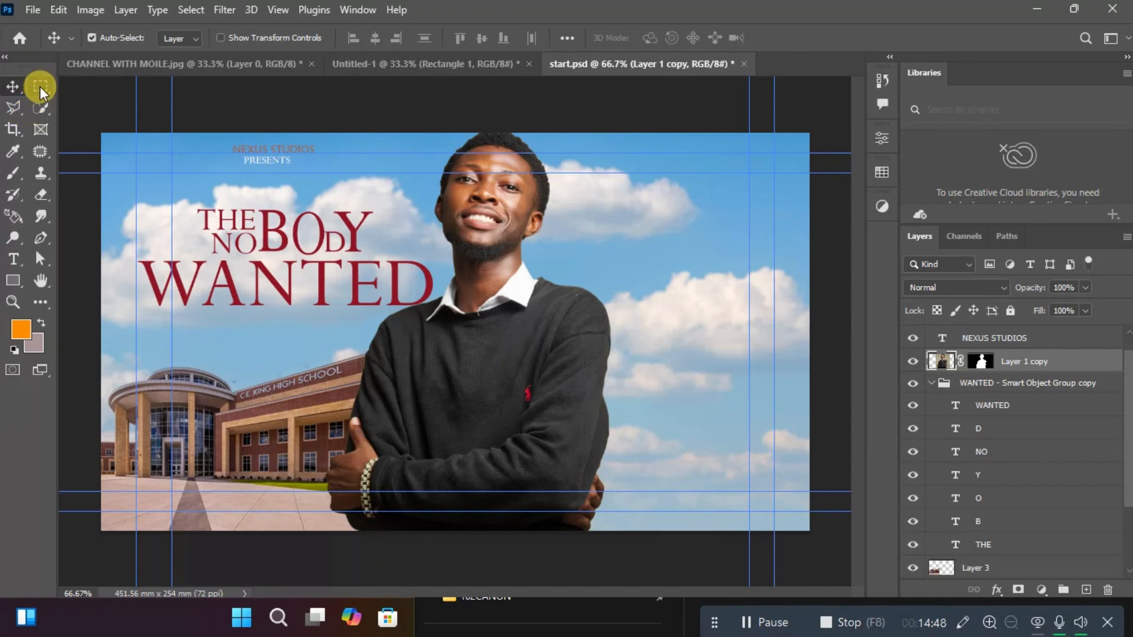
Activate the Polygonal Lasso tool and open the recent close-up photo of a man showing his teeth.
click(16, 112)
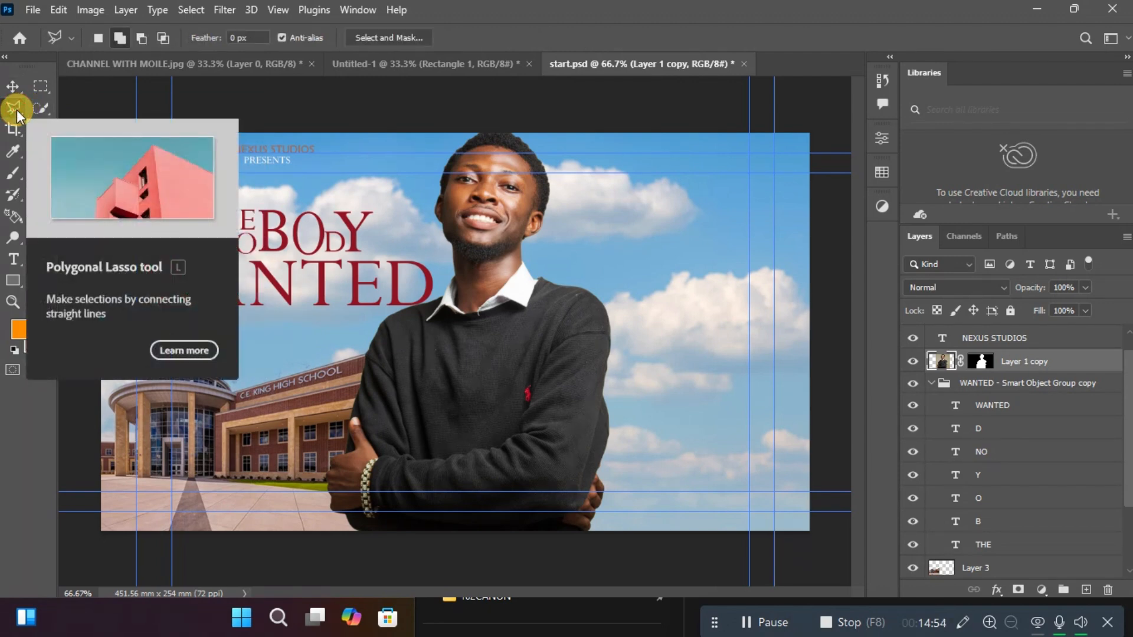
click(14, 40)
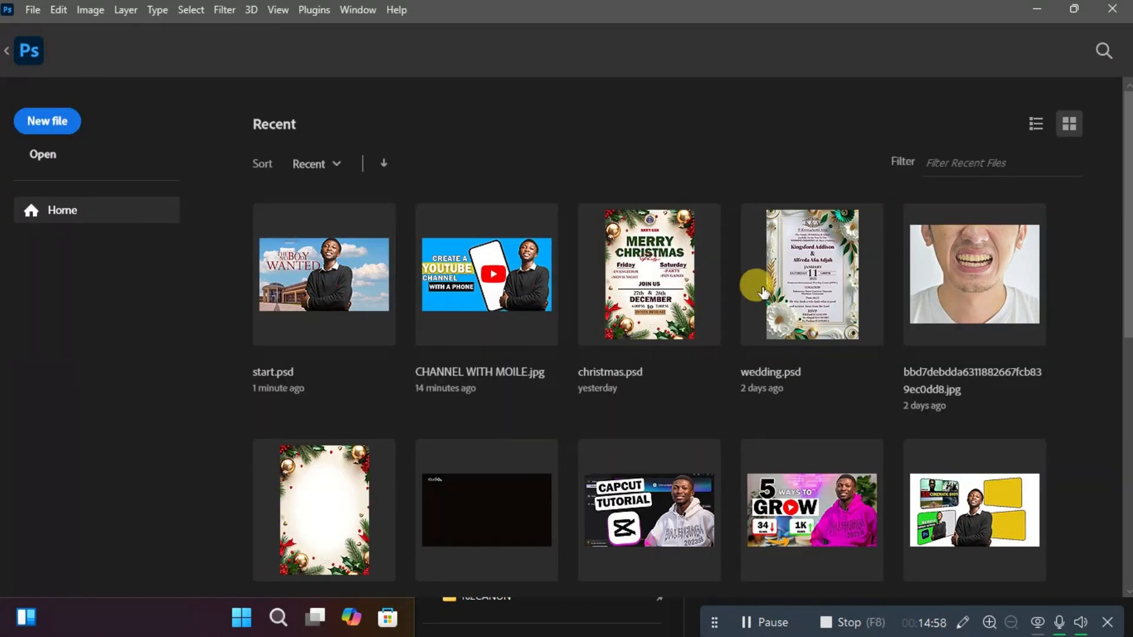
click(968, 311)
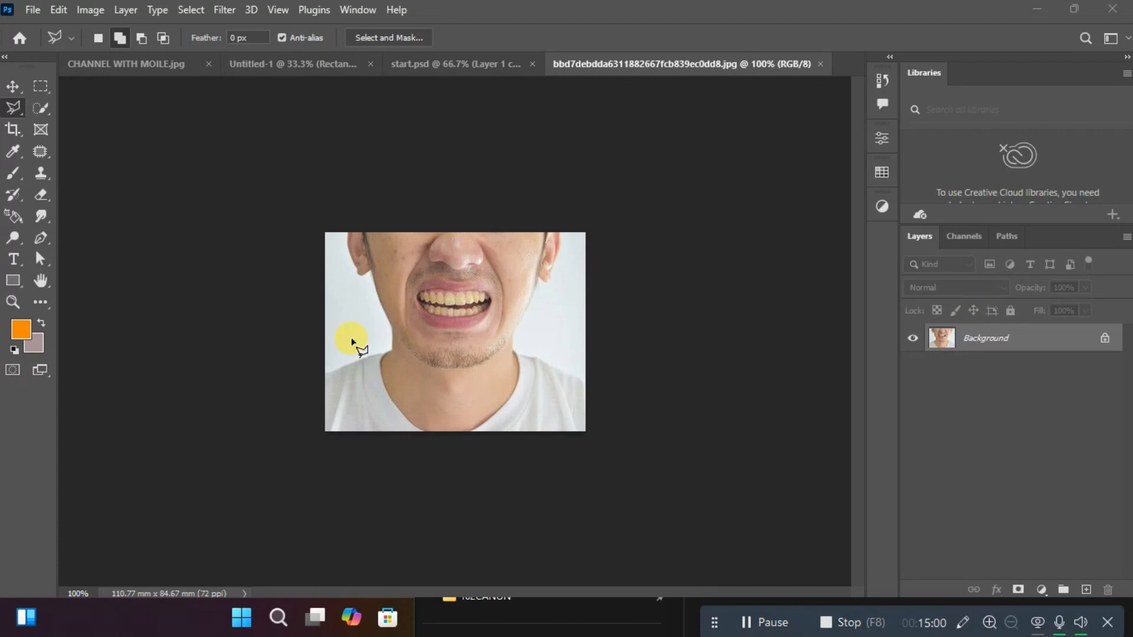
key(ctrl+0)
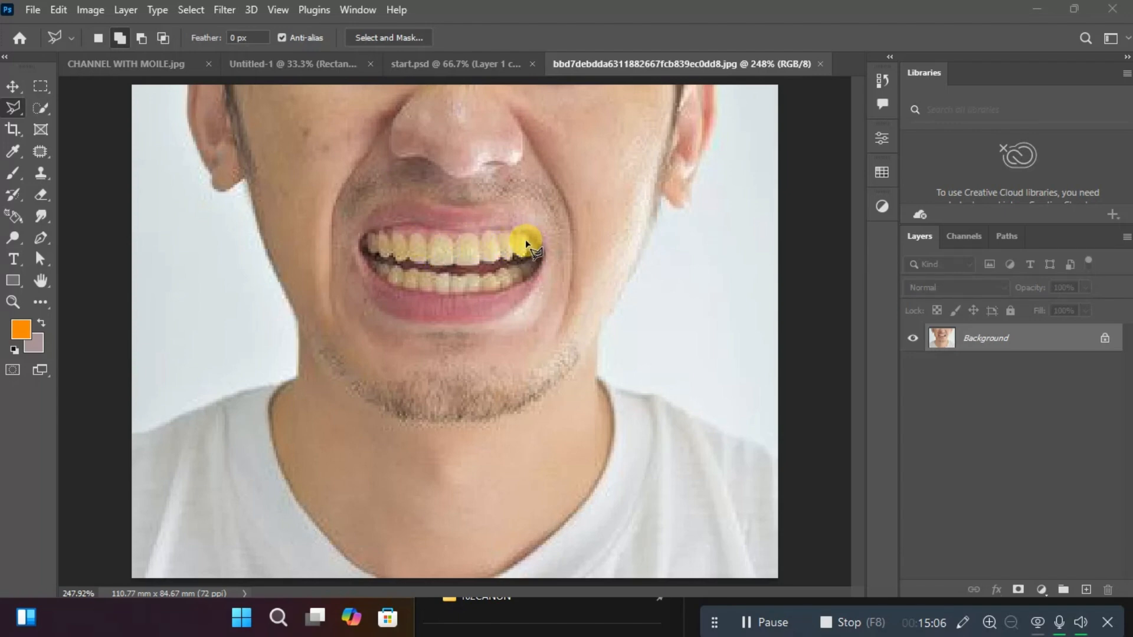
Outline the upper and lower teeth with a closed Polygonal Lasso selection.
click(410, 227)
click(362, 235)
click(376, 273)
click(408, 288)
click(451, 293)
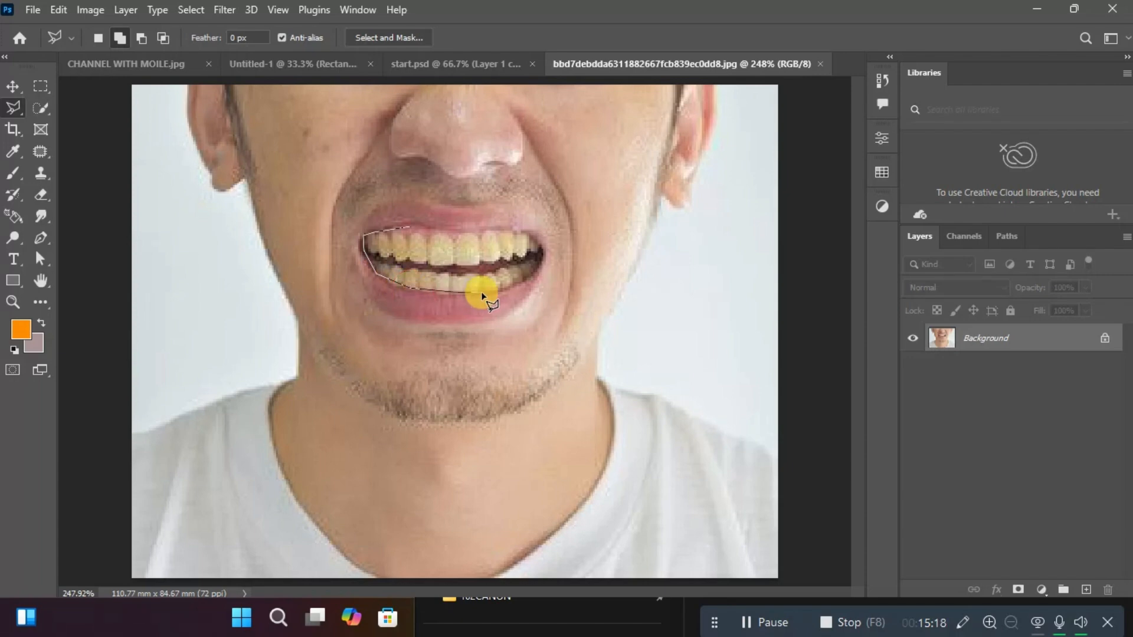
click(482, 293)
click(518, 282)
click(541, 264)
click(530, 243)
click(521, 234)
click(413, 229)
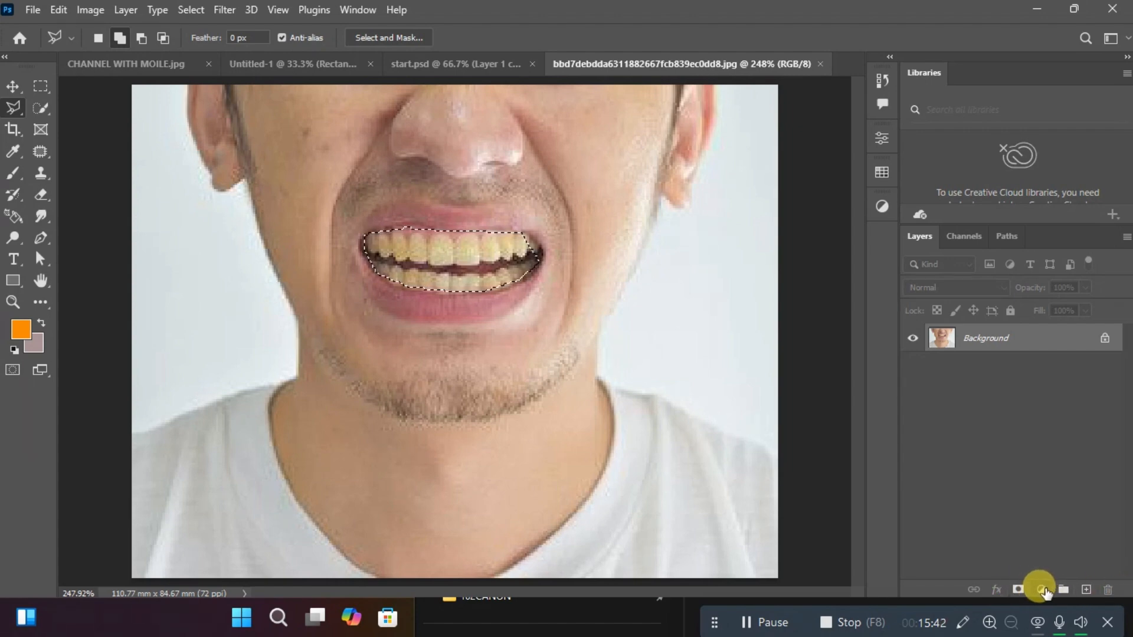
Copy the selected teeth to a new layer and, with the Background hidden, move them slightly to the right.
key(ctrl+j)
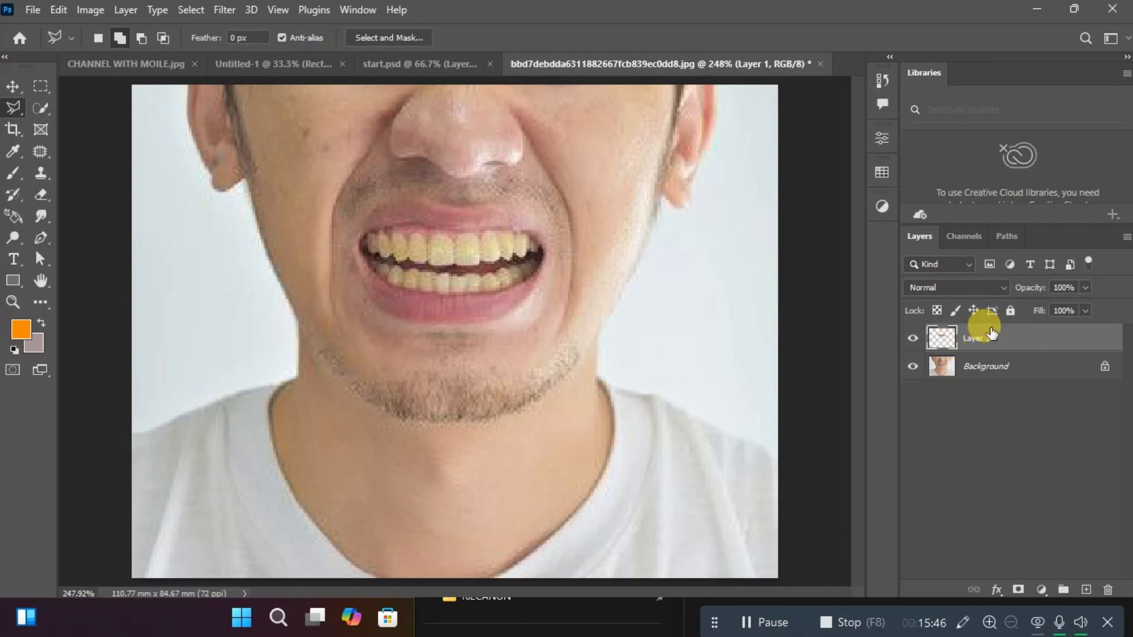
click(913, 365)
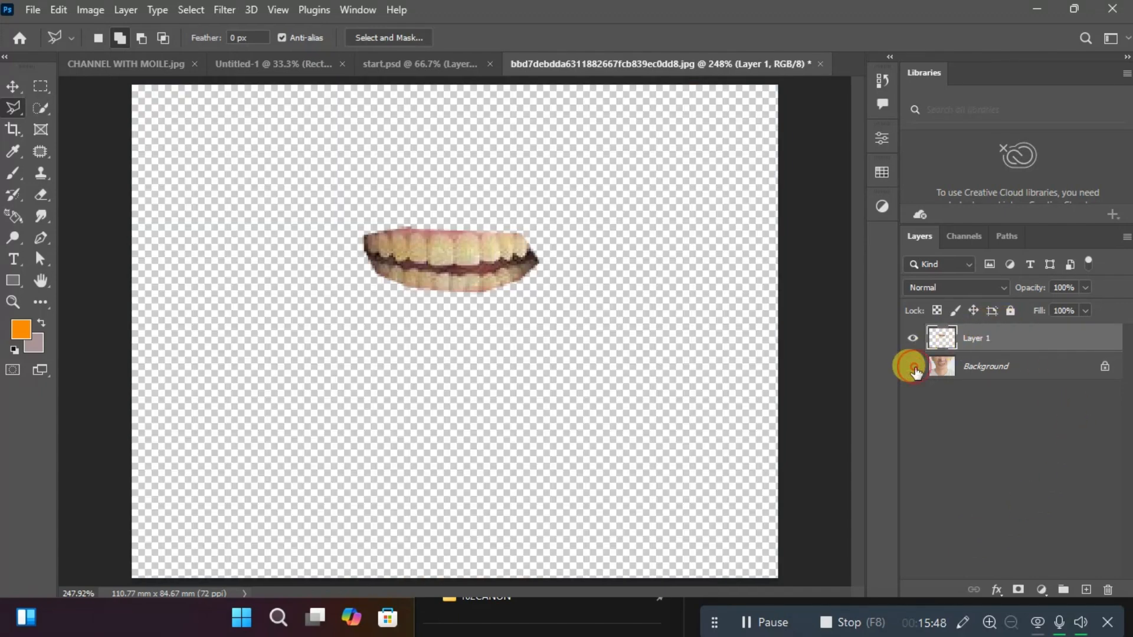
click(15, 88)
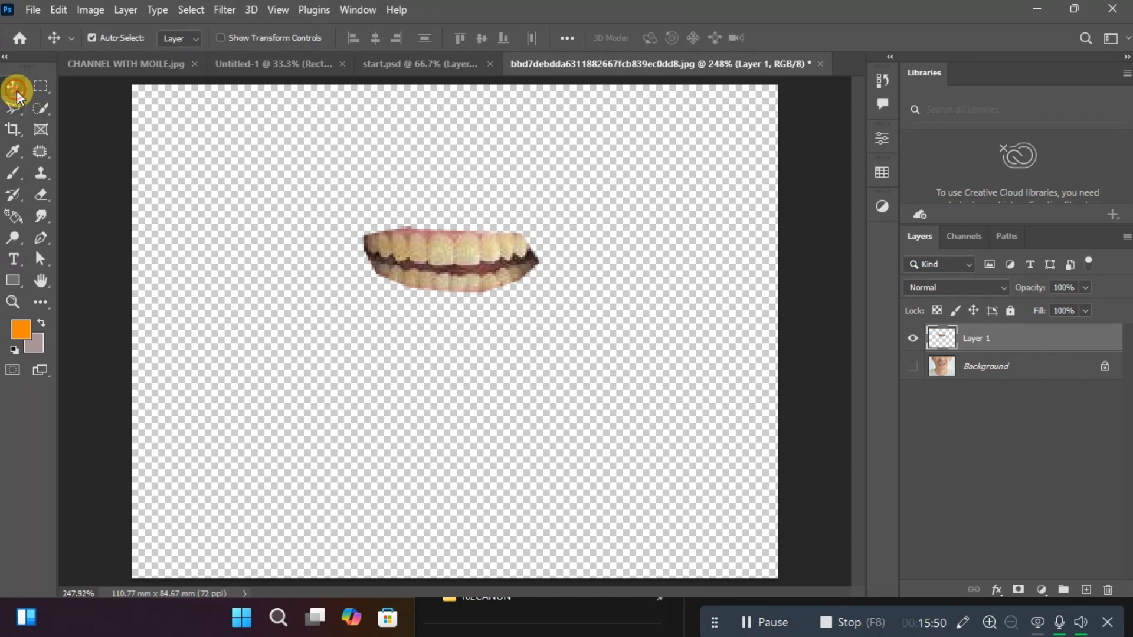
drag(459, 255, 512, 259)
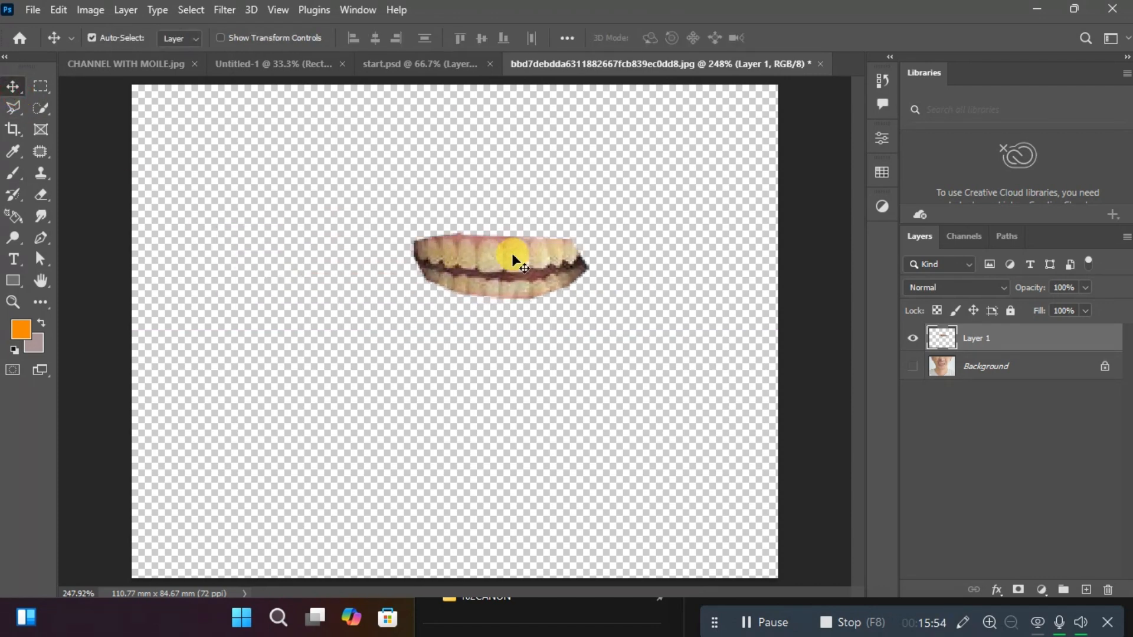
Undo the teeth's move, the Background hiding and the layer copy, back to the teeth selection.
click(9, 105)
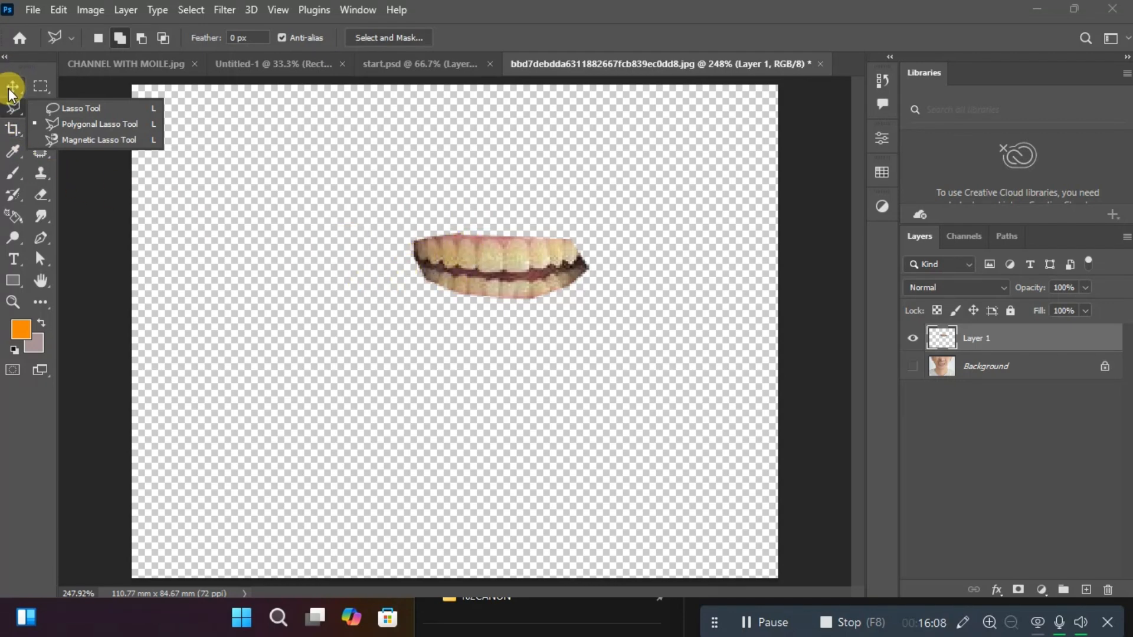
key(ctrl+z)
key(ctrl+z)
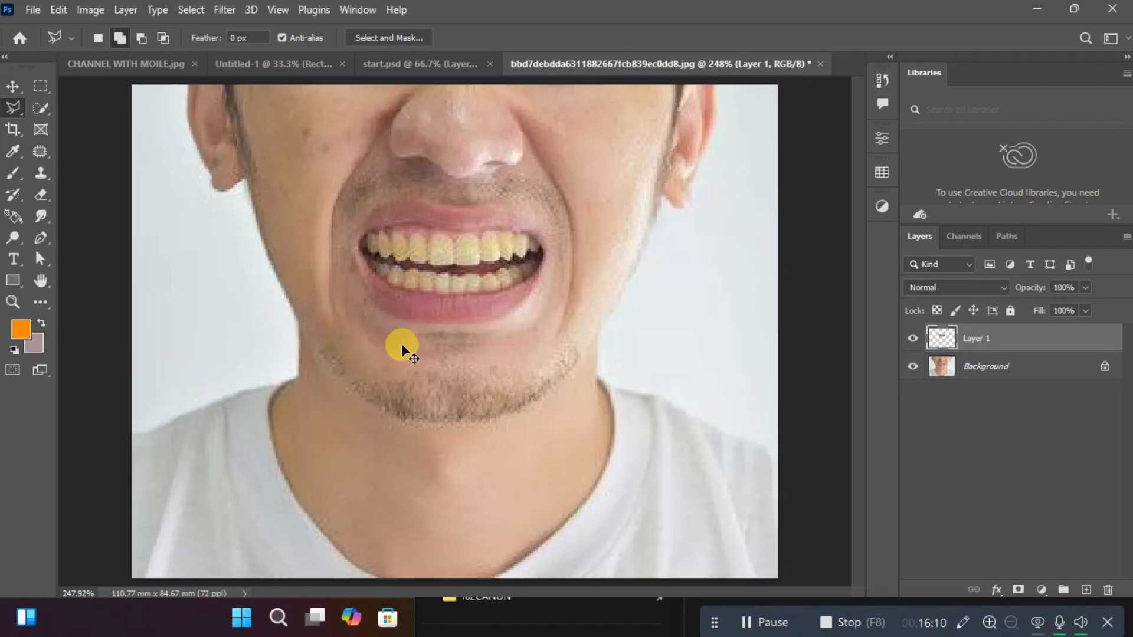
key(ctrl+z)
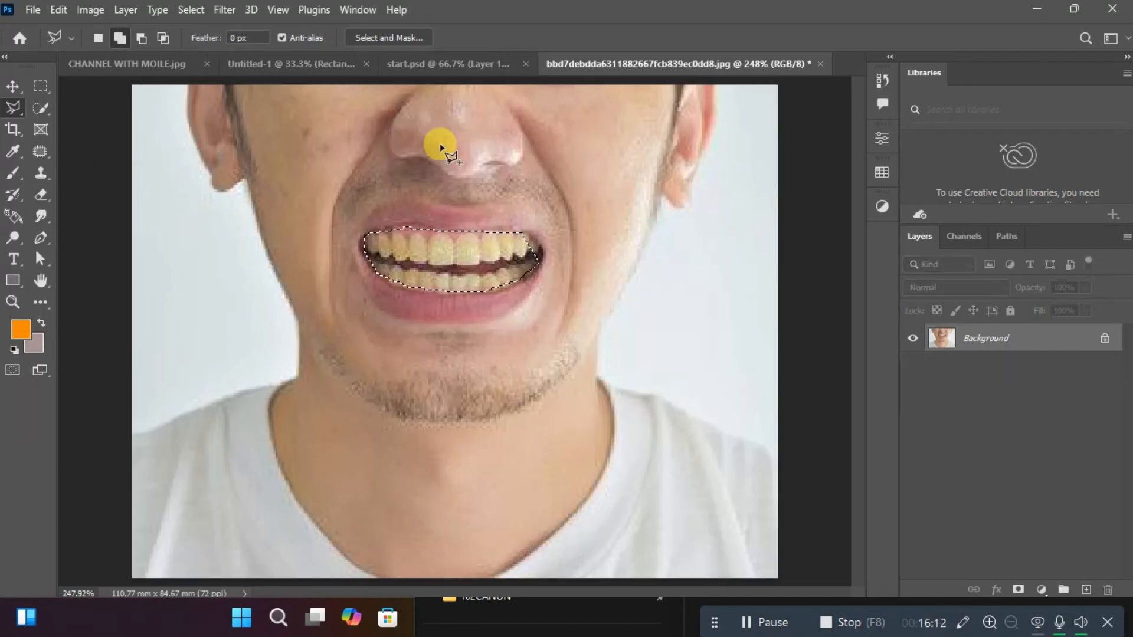
Try a Brightness/Contrast adjustment on the selected teeth, lowering the brightness to -150 and raising it again, and discard it.
click(97, 10)
mouse_move(134, 59)
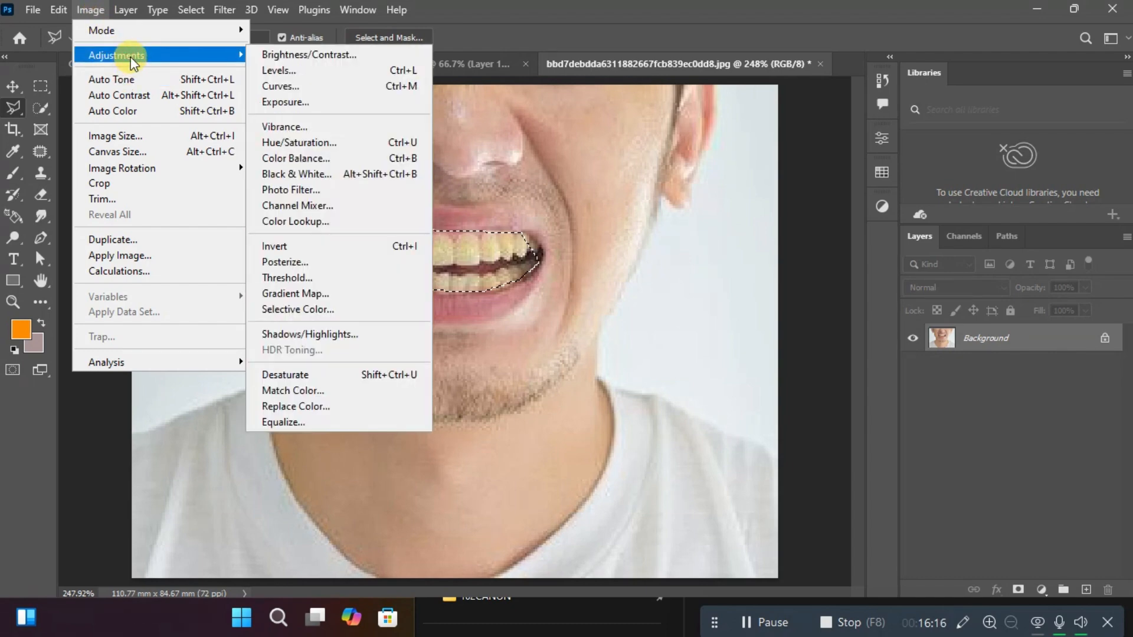
click(284, 56)
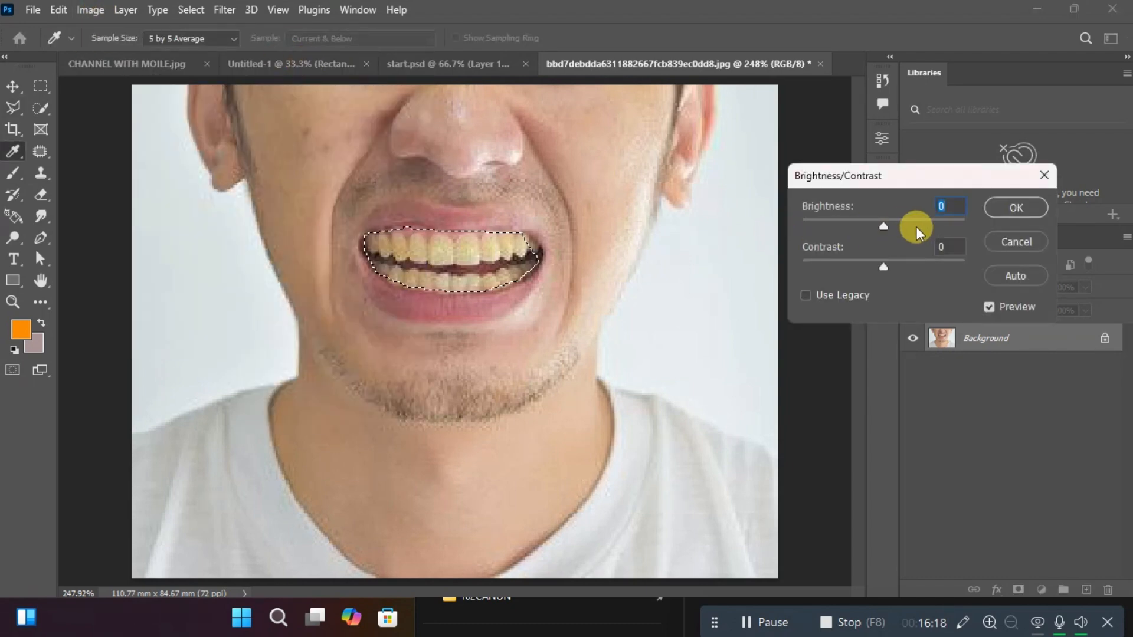
drag(883, 223, 701, 217)
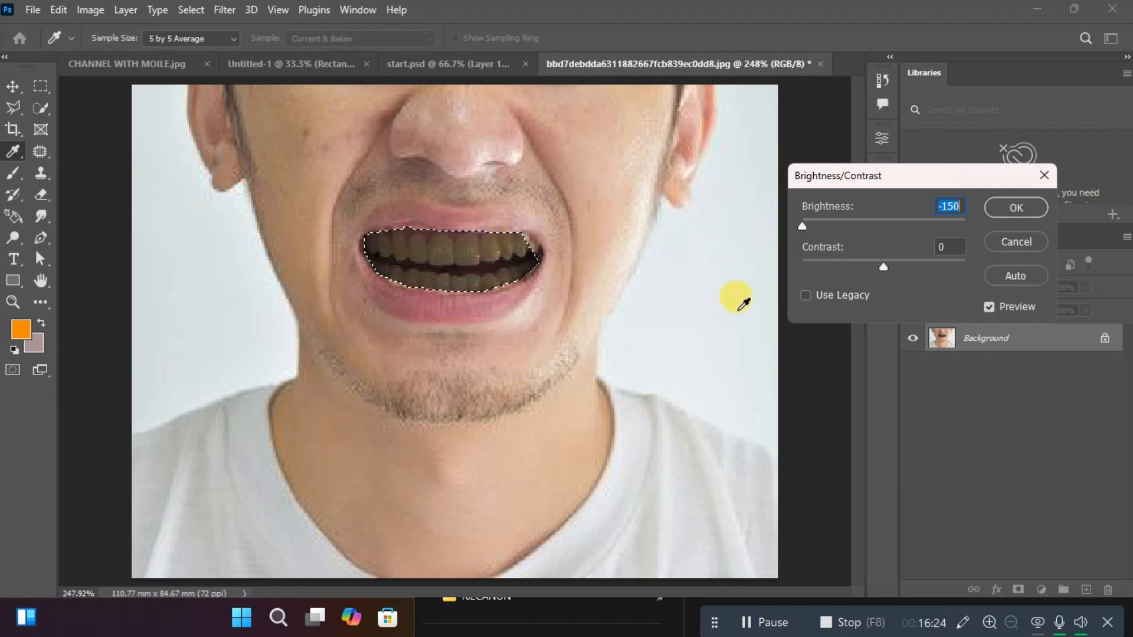
drag(802, 224, 892, 219)
click(1043, 176)
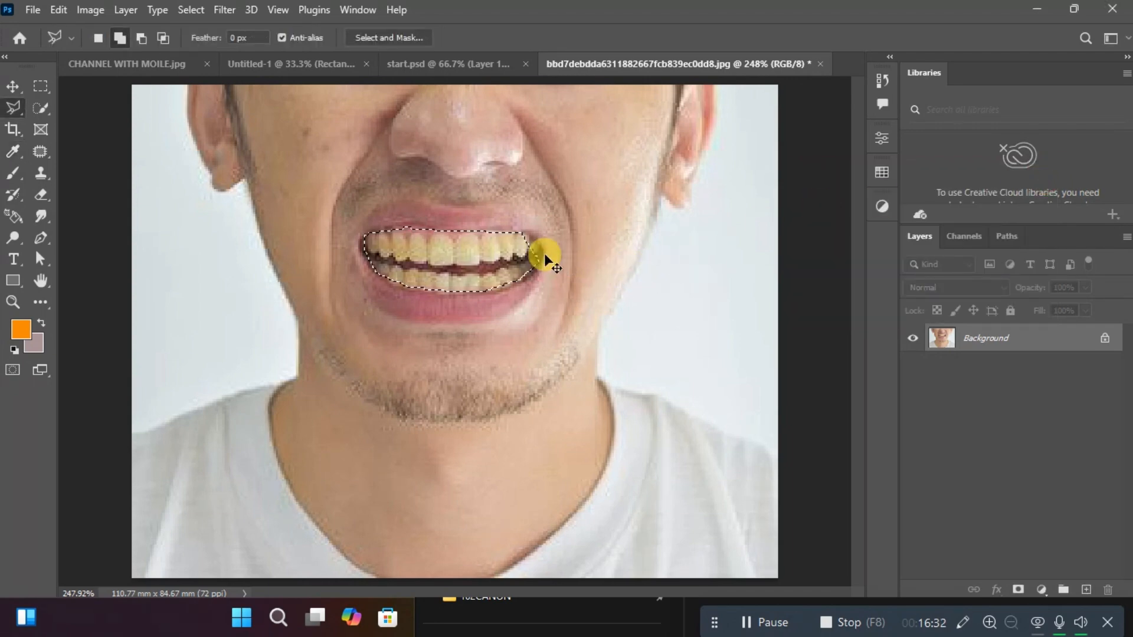
Deselect the teeth and brush over the man's face, neck and shirt with the Quick Selection tool.
key(ctrl+d)
click(43, 107)
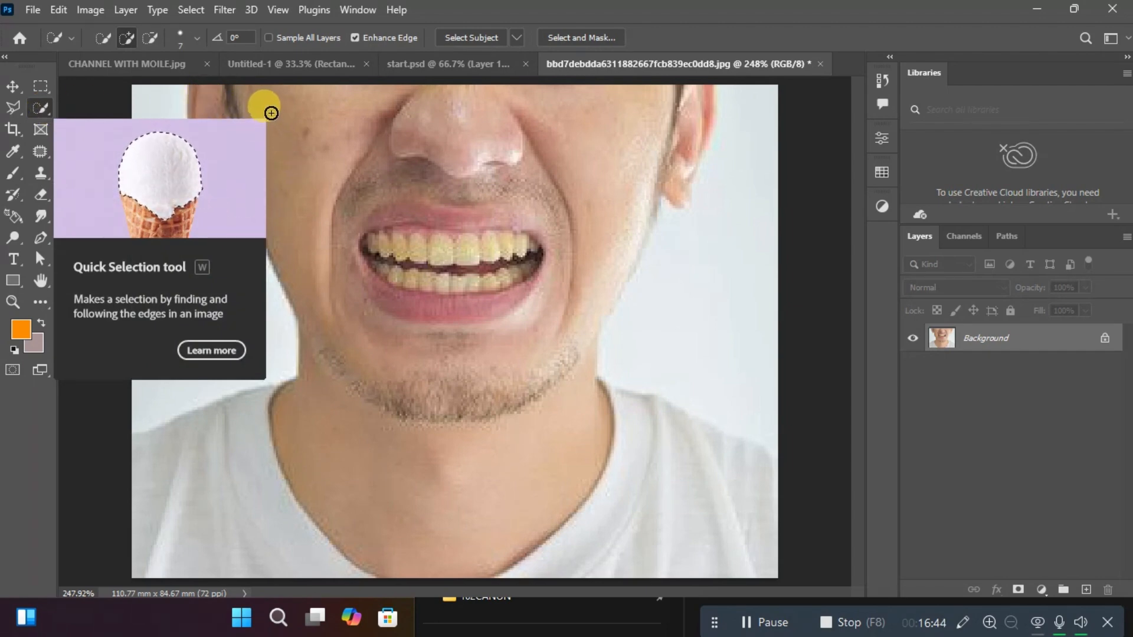
mouse_move(281, 131)
mouse_down()
mouse_move(347, 216)
mouse_move(431, 431)
mouse_move(481, 456)
mouse_move(533, 508)
mouse_move(505, 272)
mouse_move(571, 173)
mouse_move(548, 153)
mouse_move(560, 140)
mouse_move(564, 215)
mouse_move(692, 110)
mouse_move(448, 213)
mouse_move(347, 456)
mouse_move(208, 498)
mouse_up()
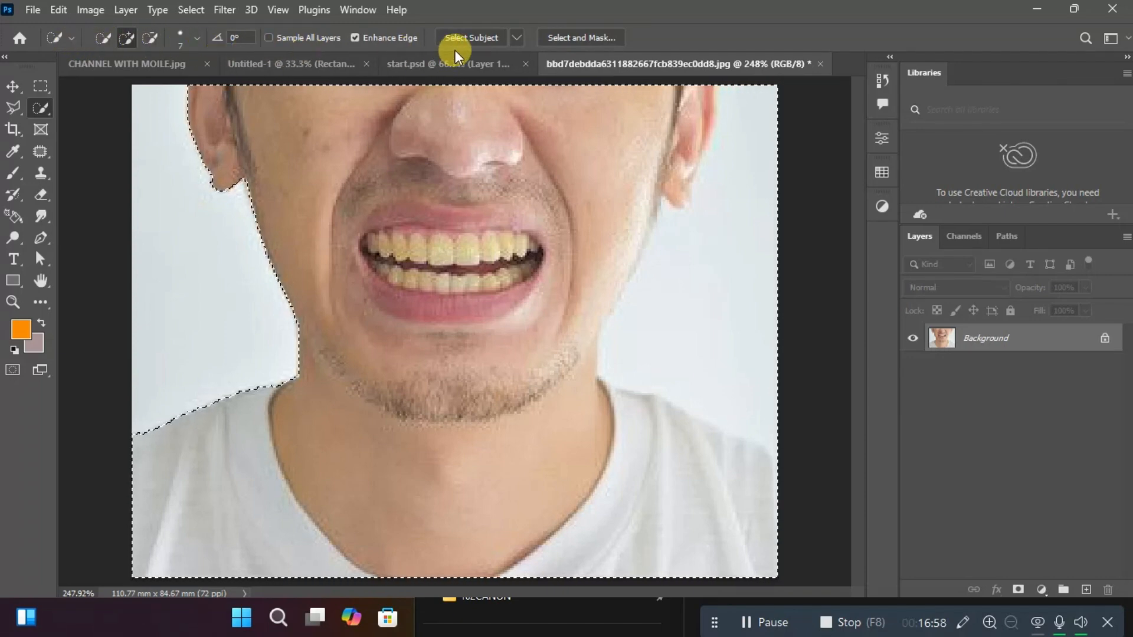
Subtract the background on the right from the selection, add the shirt's right shoulder back, and clear the selection.
click(151, 39)
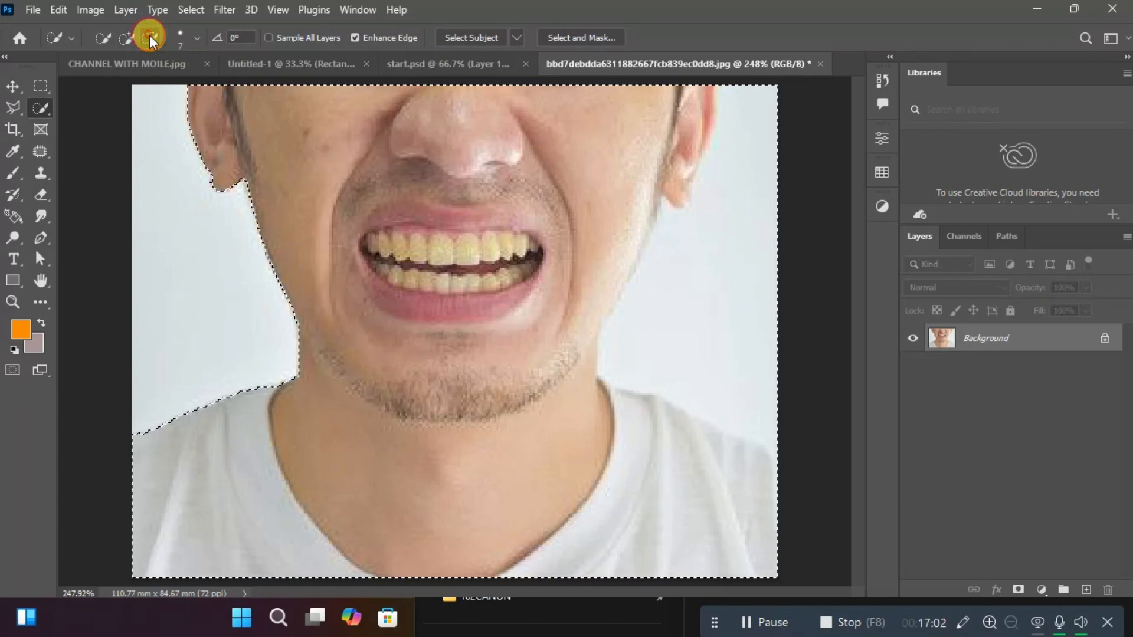
drag(771, 138, 666, 281)
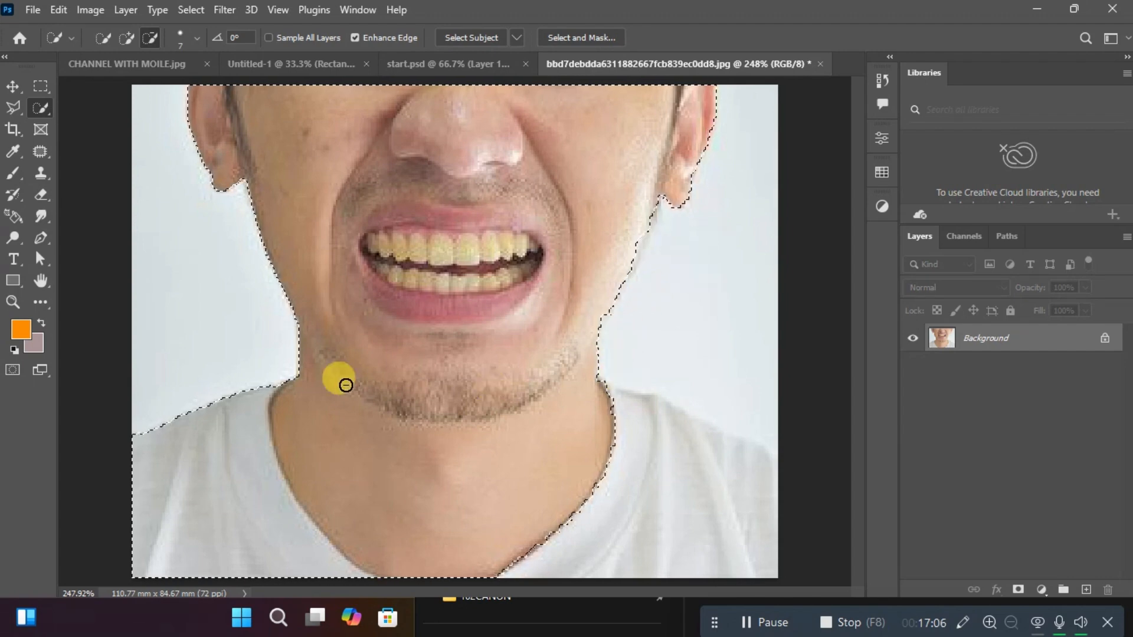
click(126, 40)
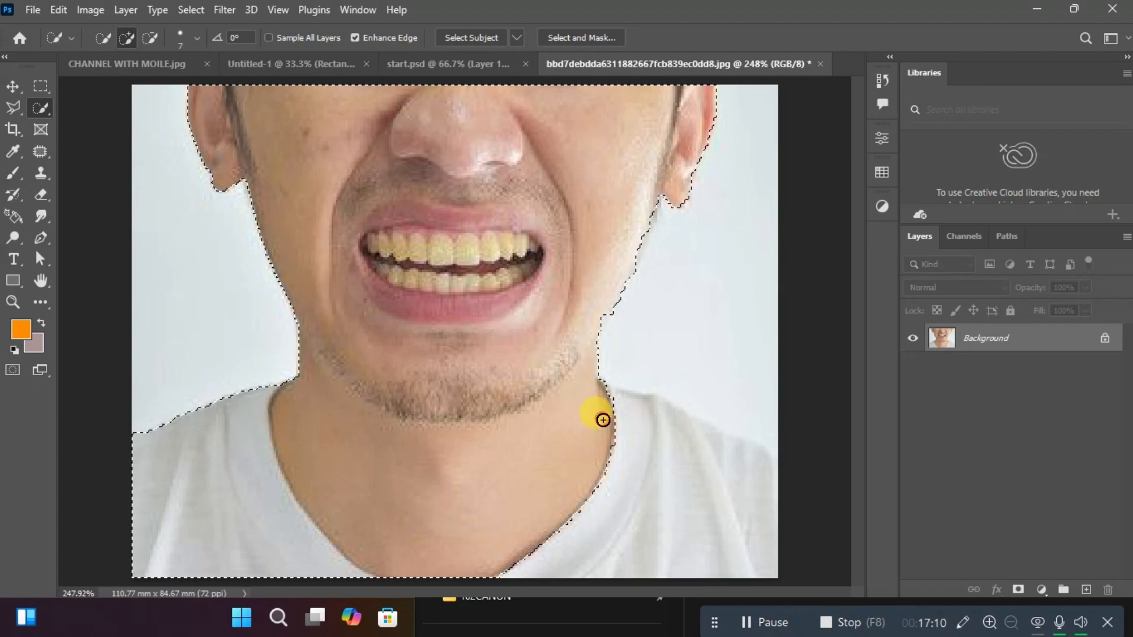
mouse_move(602, 420)
mouse_down()
mouse_move(718, 505)
mouse_move(341, 522)
mouse_up()
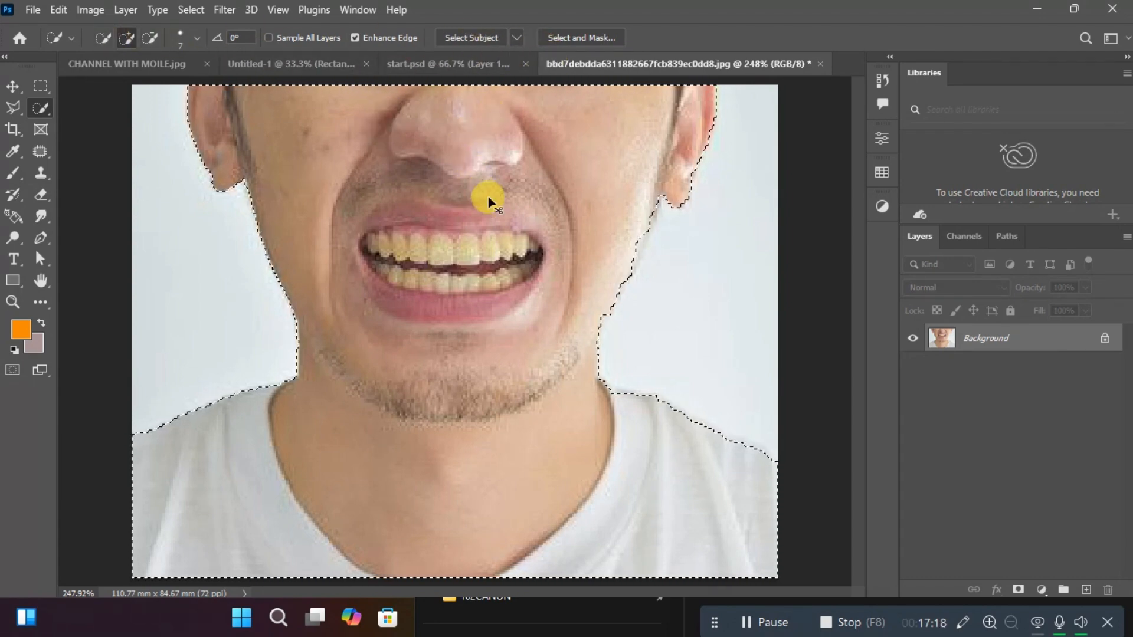
key(ctrl+d)
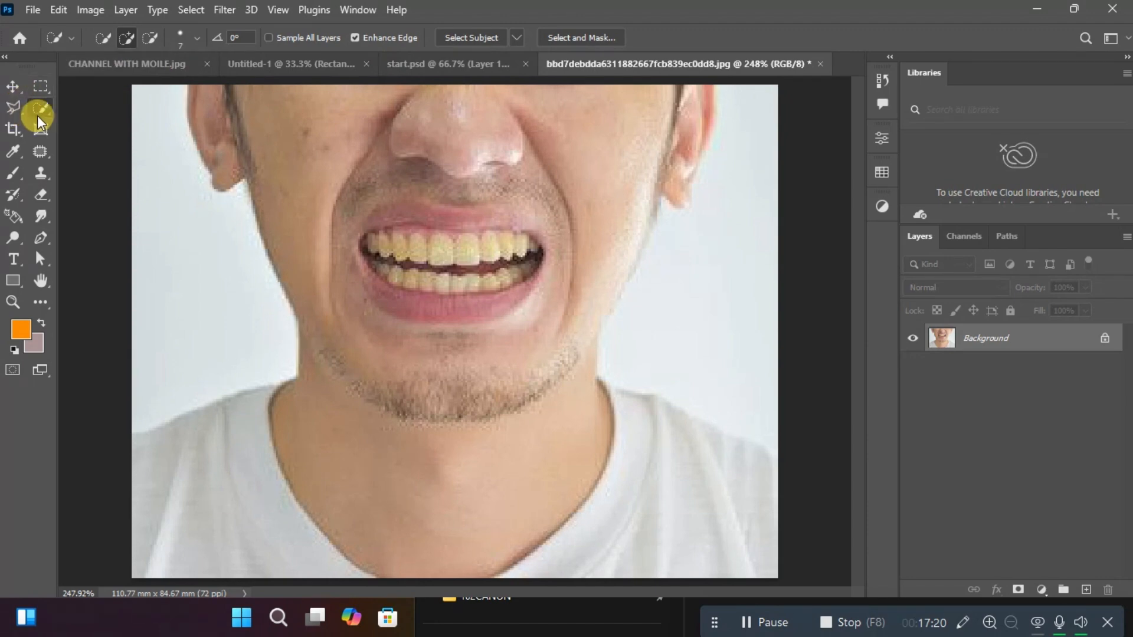
Select the man with Select Subject, accept the selection unchanged in Select and Mask, and clear it.
click(465, 39)
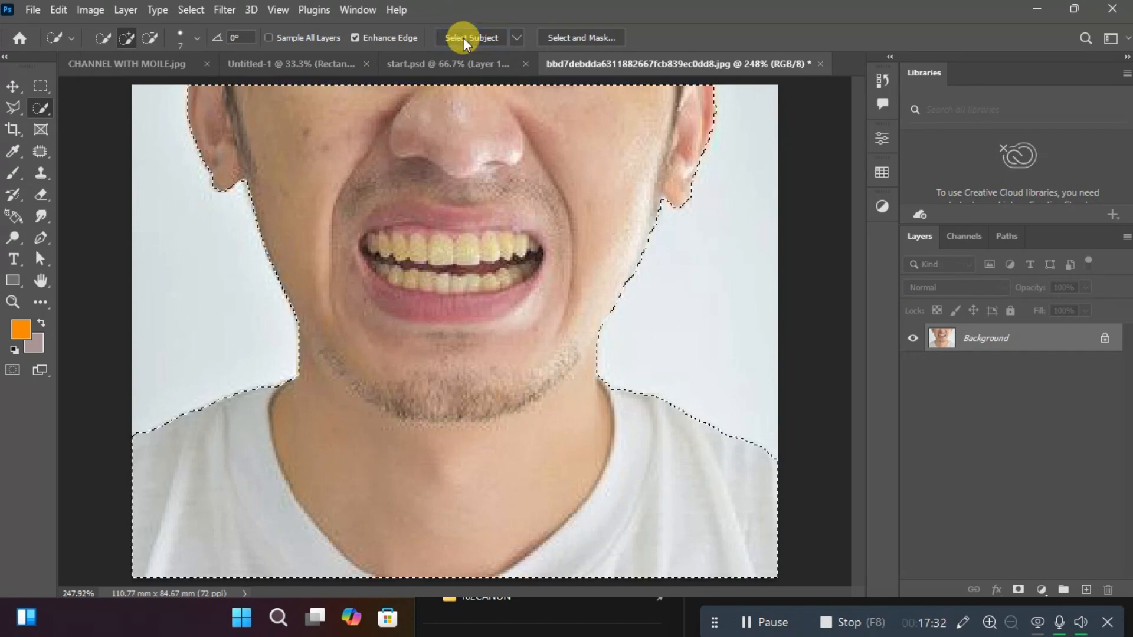
click(558, 37)
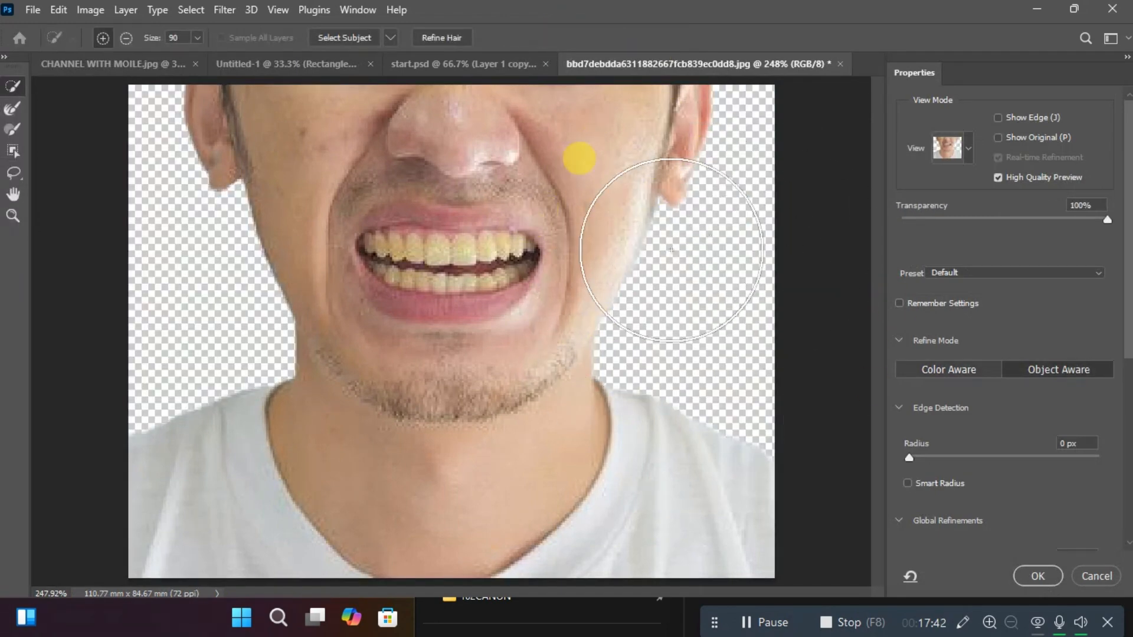
click(1034, 576)
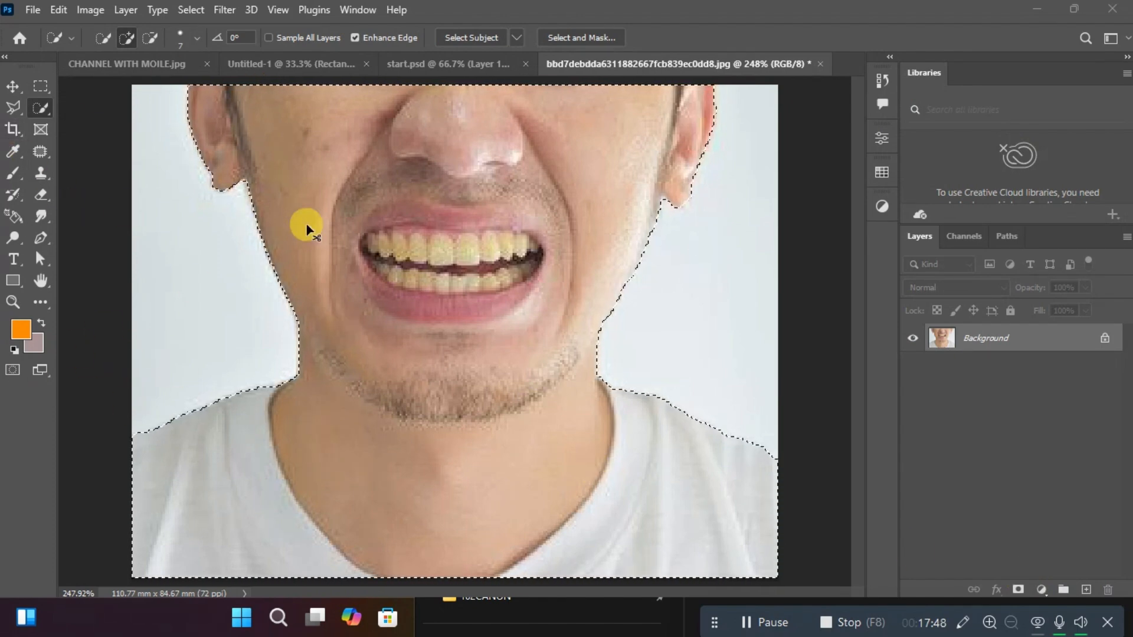
key(ctrl+d)
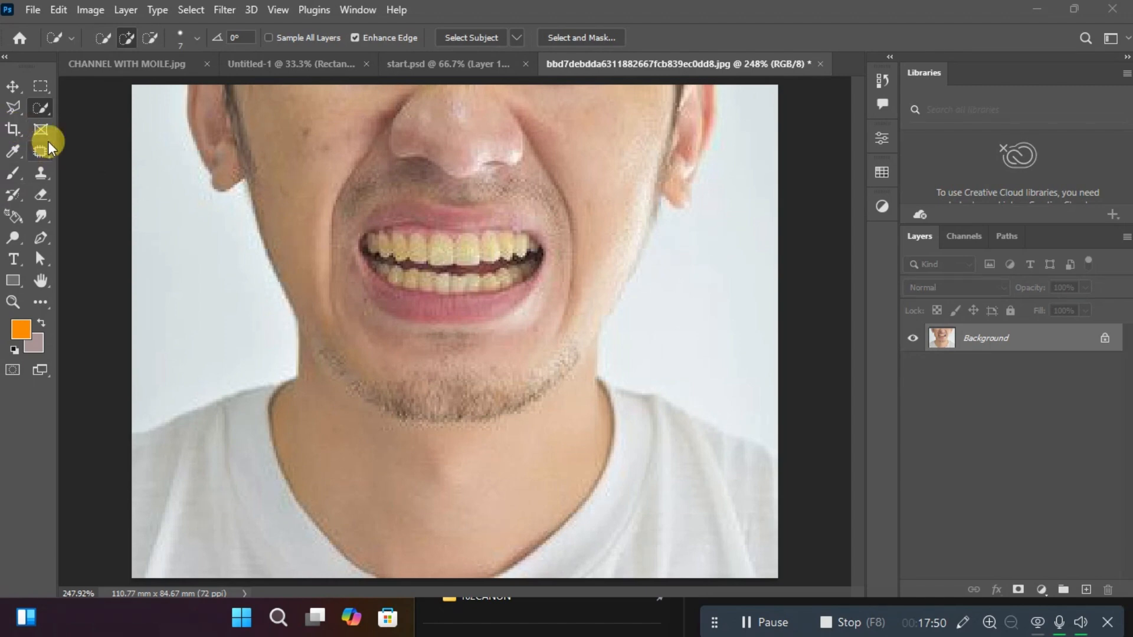
Crop both sides of the photo around the mouth to a width of about 49 mm, and undo the crop.
click(16, 129)
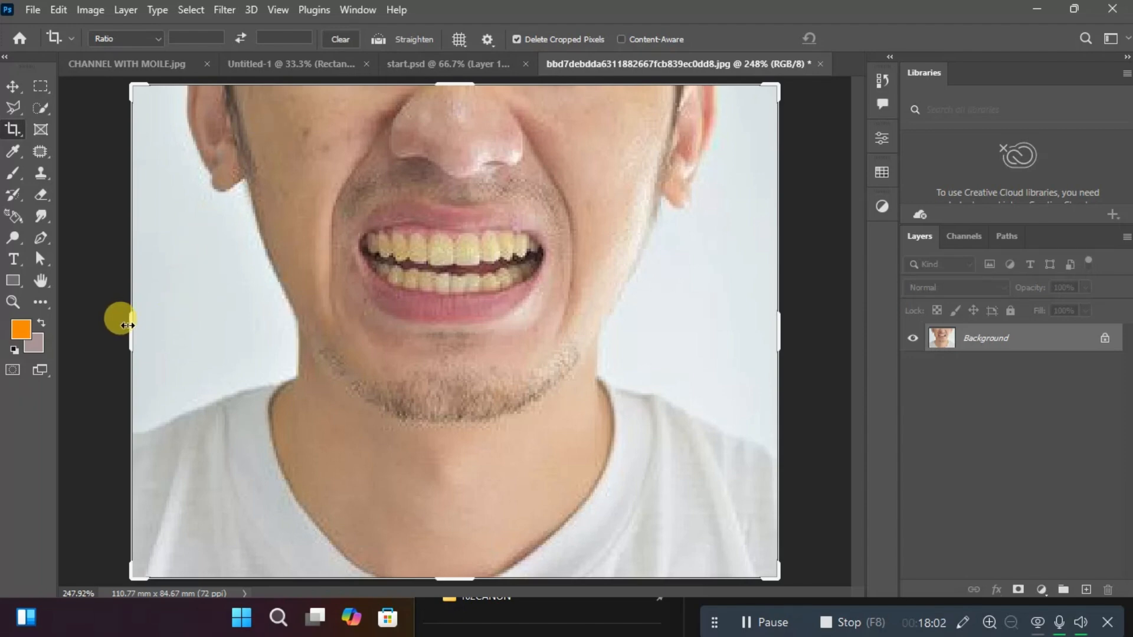
drag(128, 325, 202, 342)
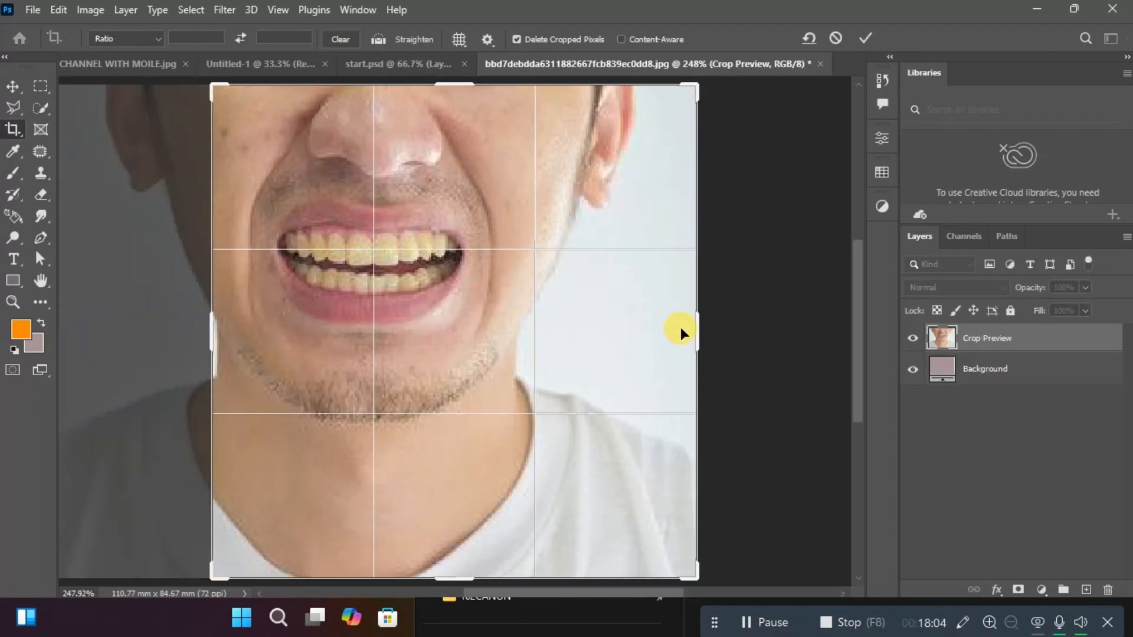
drag(696, 333, 590, 334)
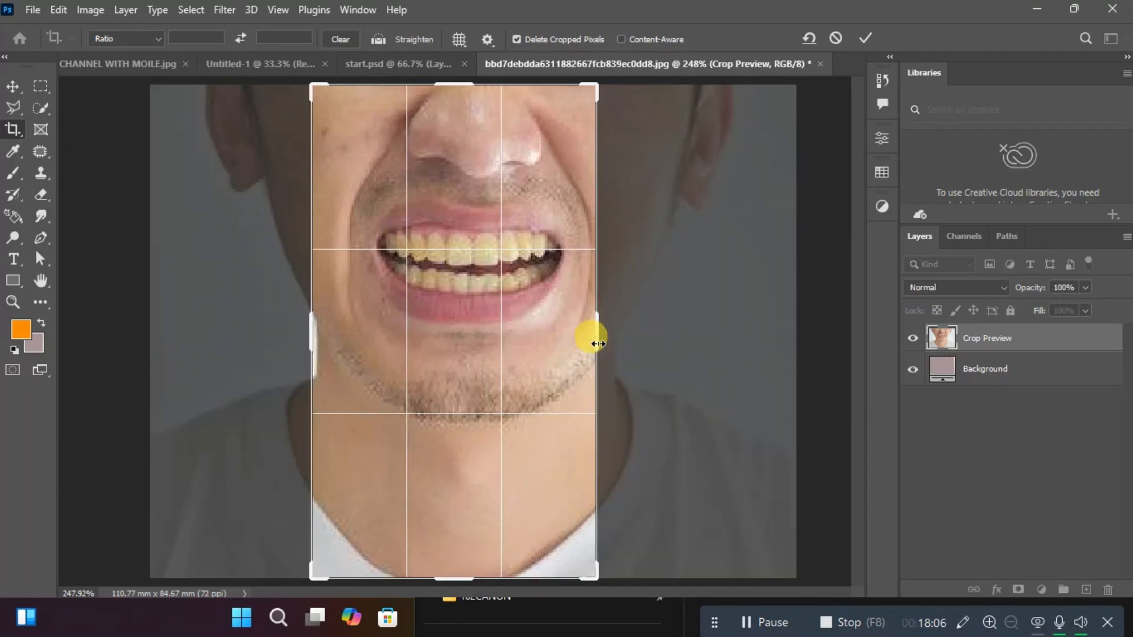
key(Return)
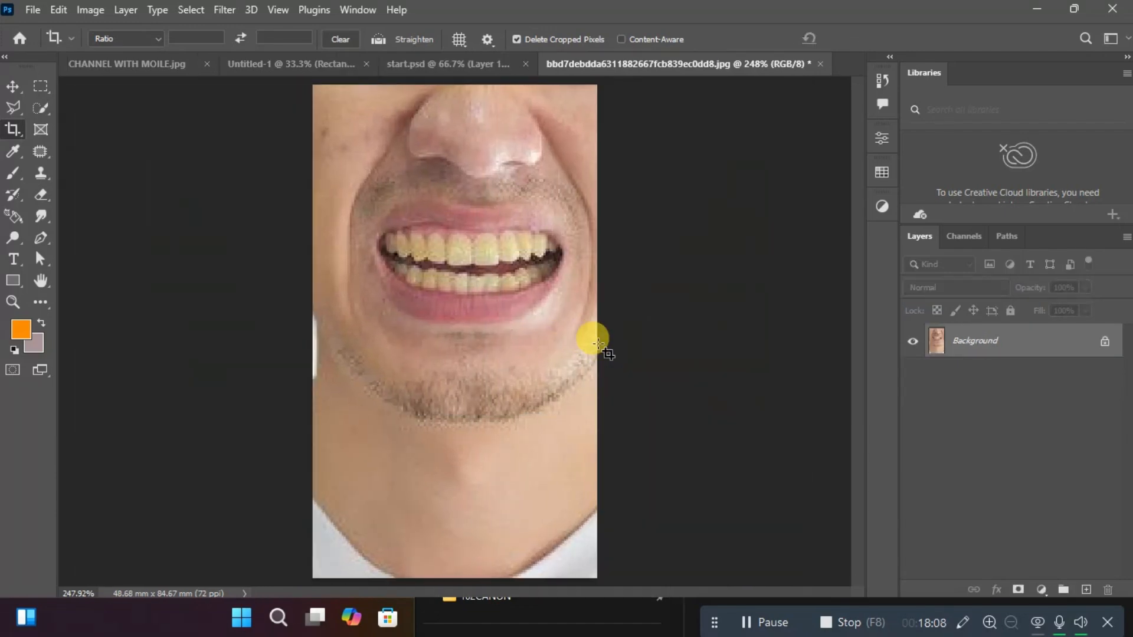
key(ctrl+z)
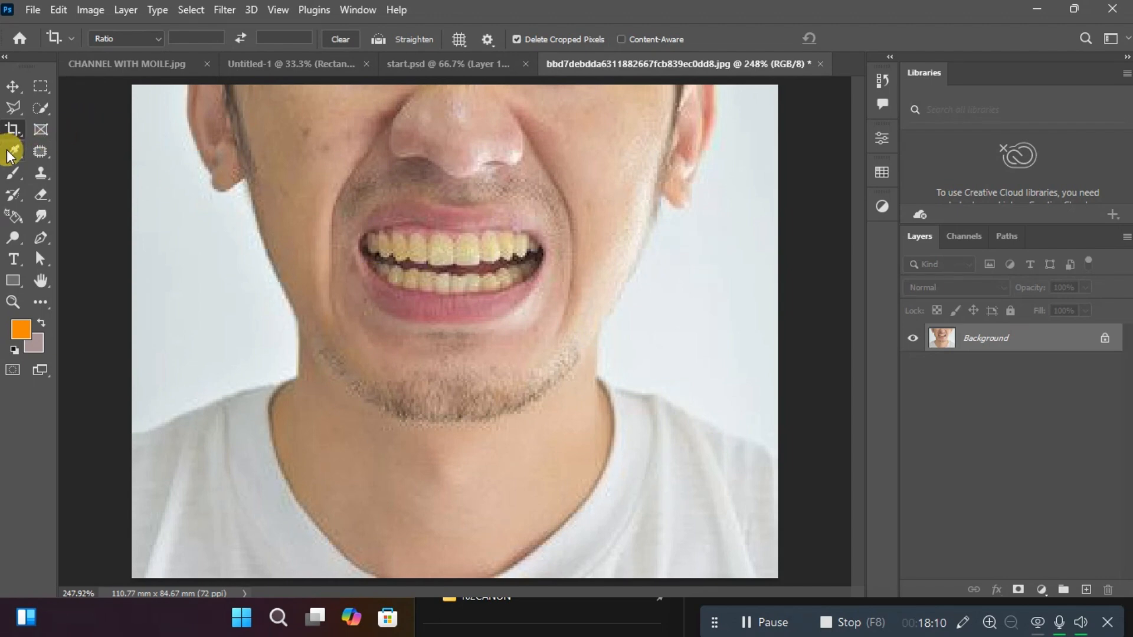
Crop both sides of the photo again to a narrow strip about 26 mm wide, and undo that crop.
click(11, 131)
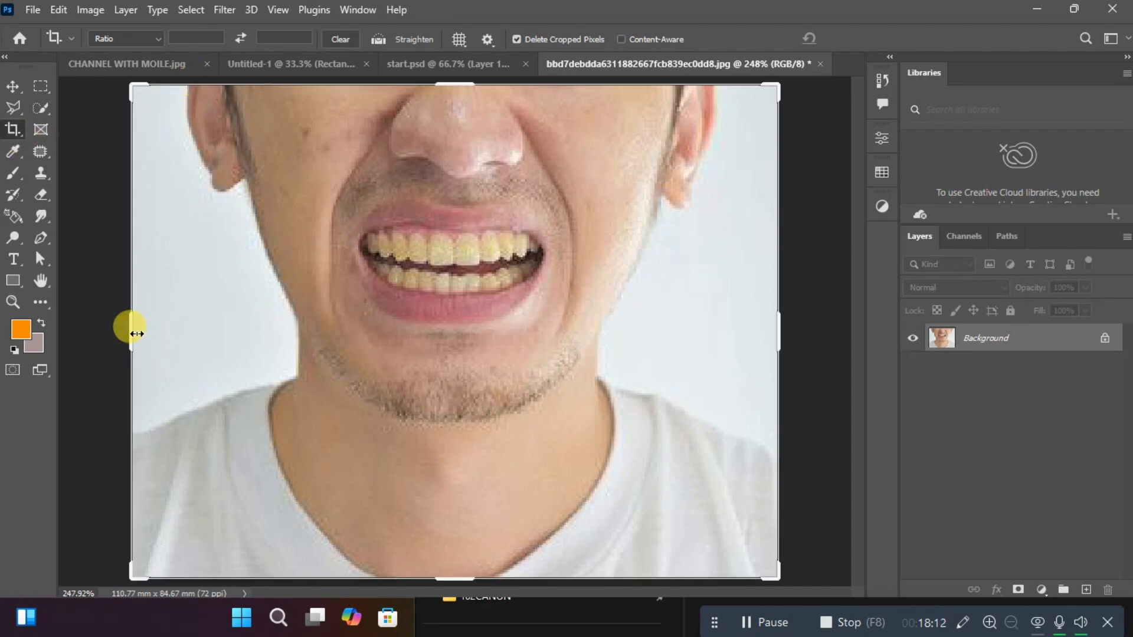
drag(134, 333, 263, 324)
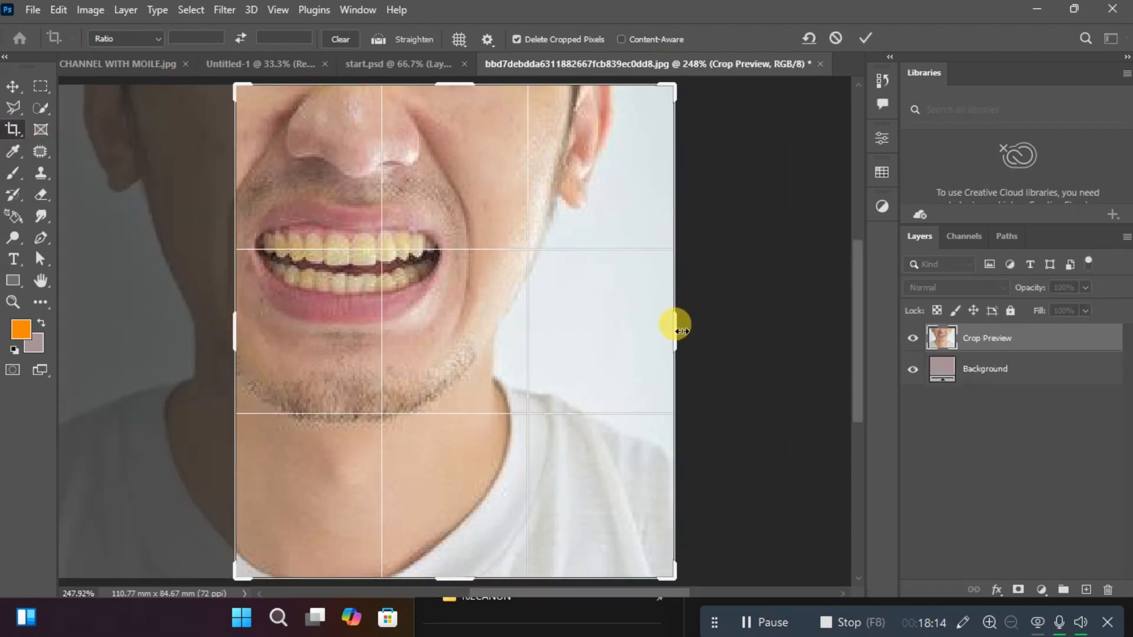
drag(676, 330, 531, 373)
key(Return)
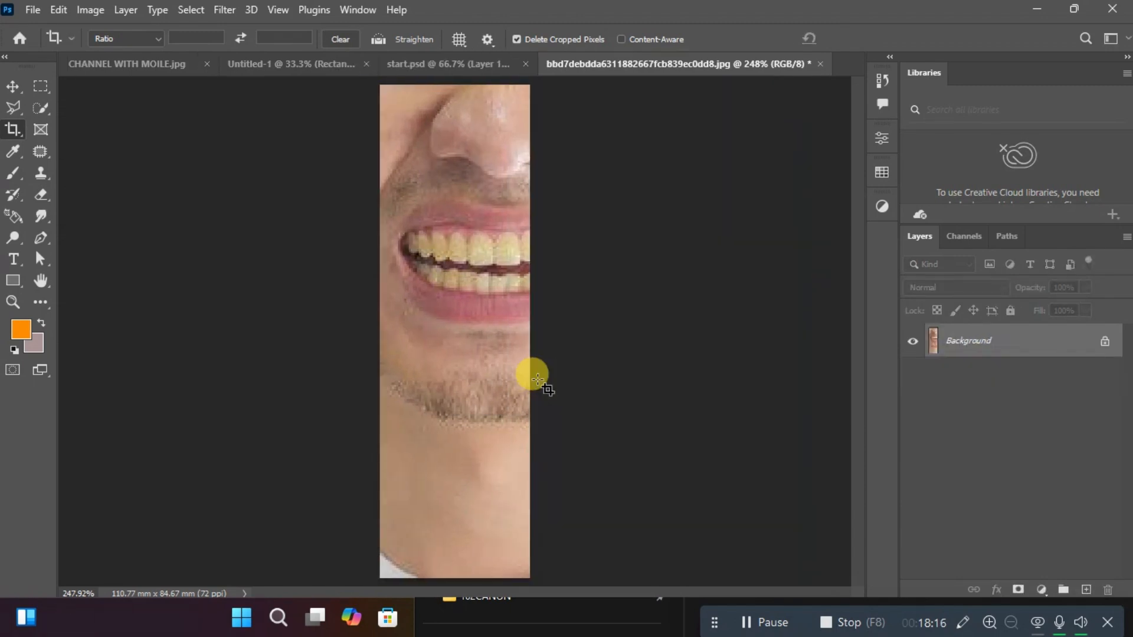
key(ctrl+z)
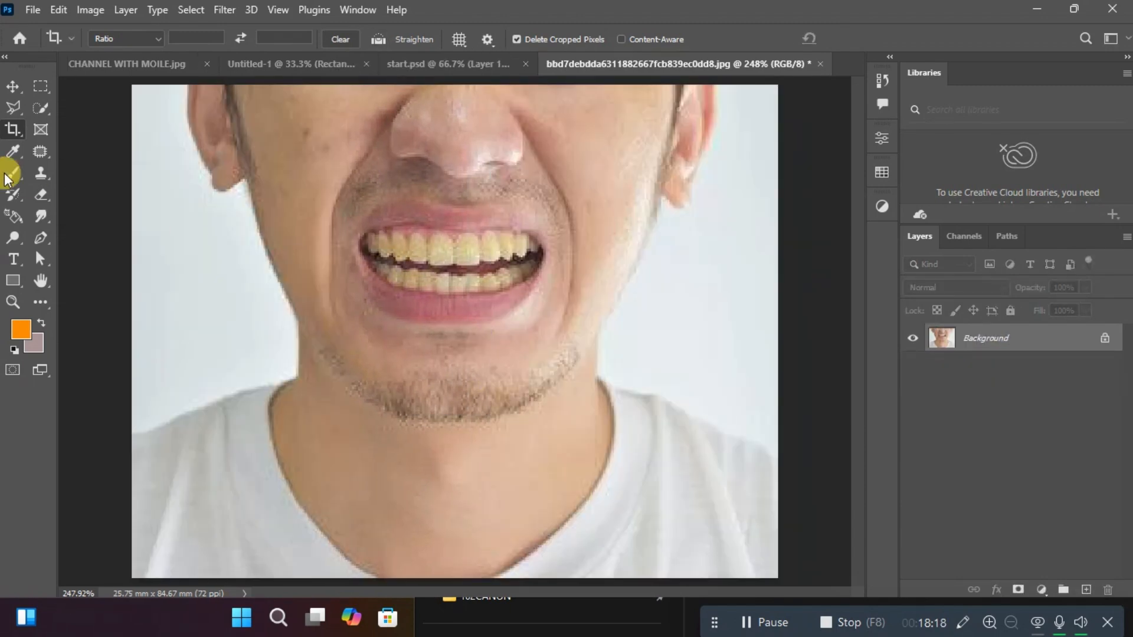
Switch to the Object Selection tool and try it with a rectangle over the man's mouth, chin and neck.
click(44, 115)
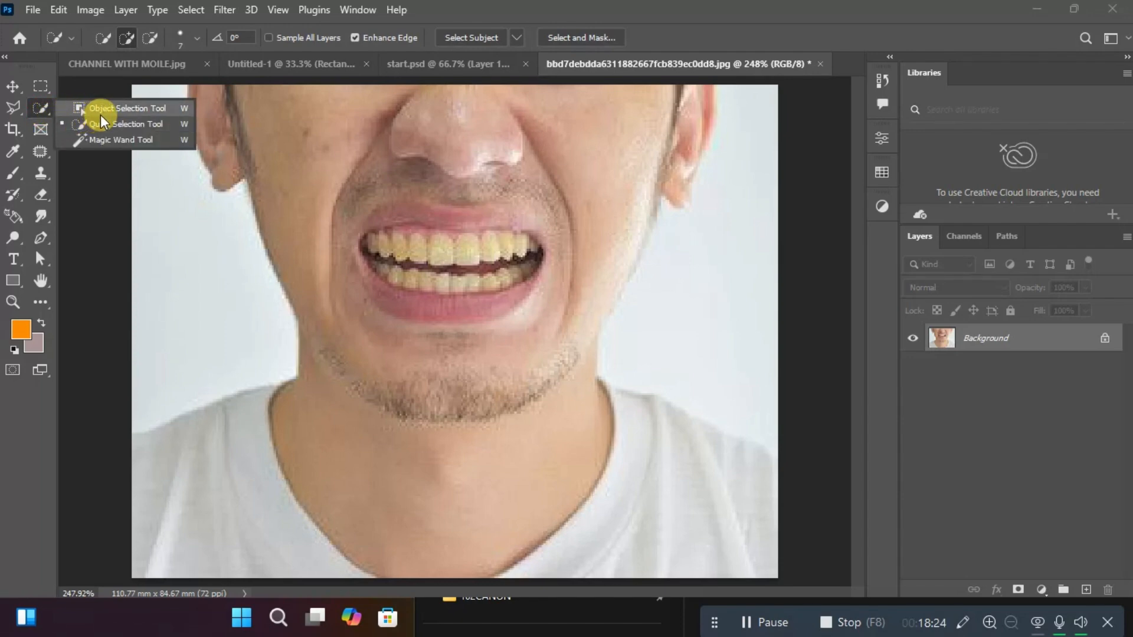
click(136, 107)
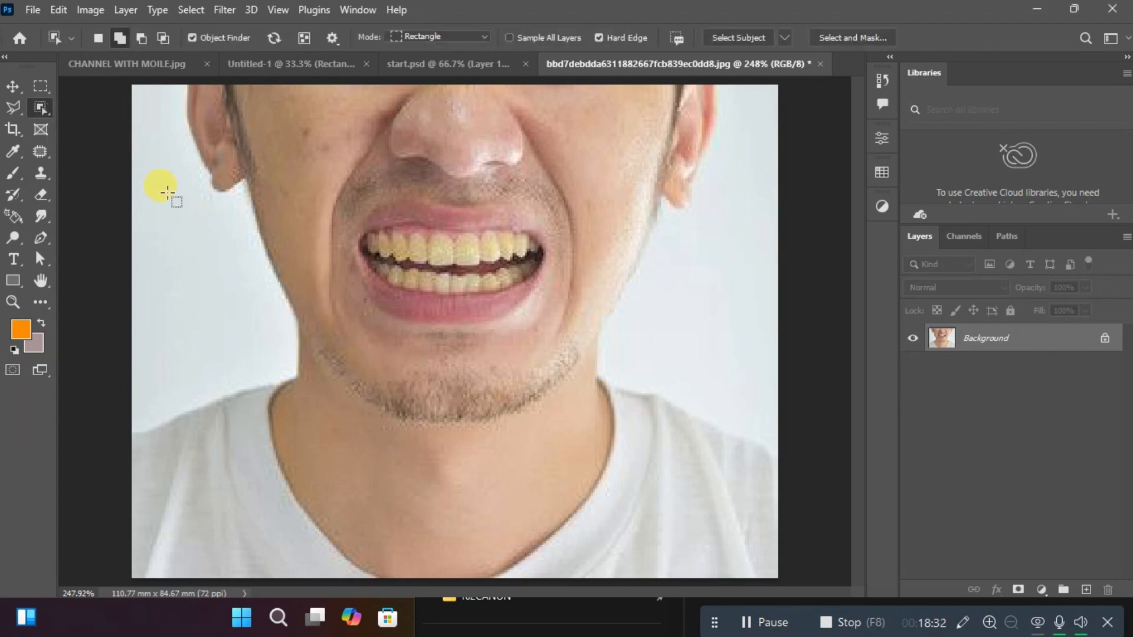
click(43, 108)
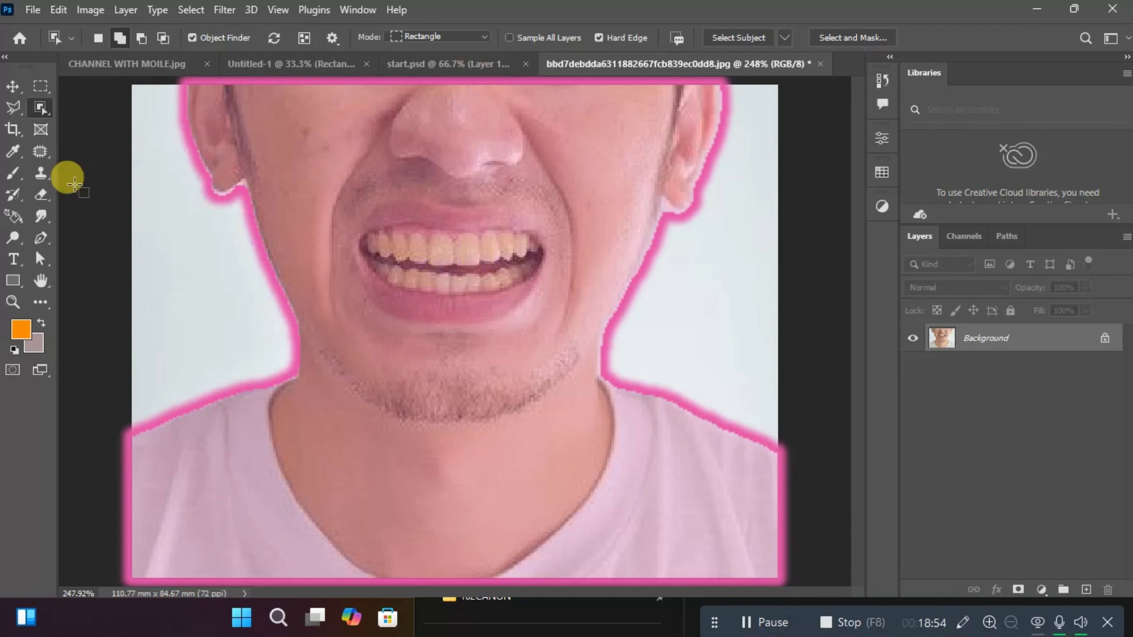
drag(375, 180, 472, 523)
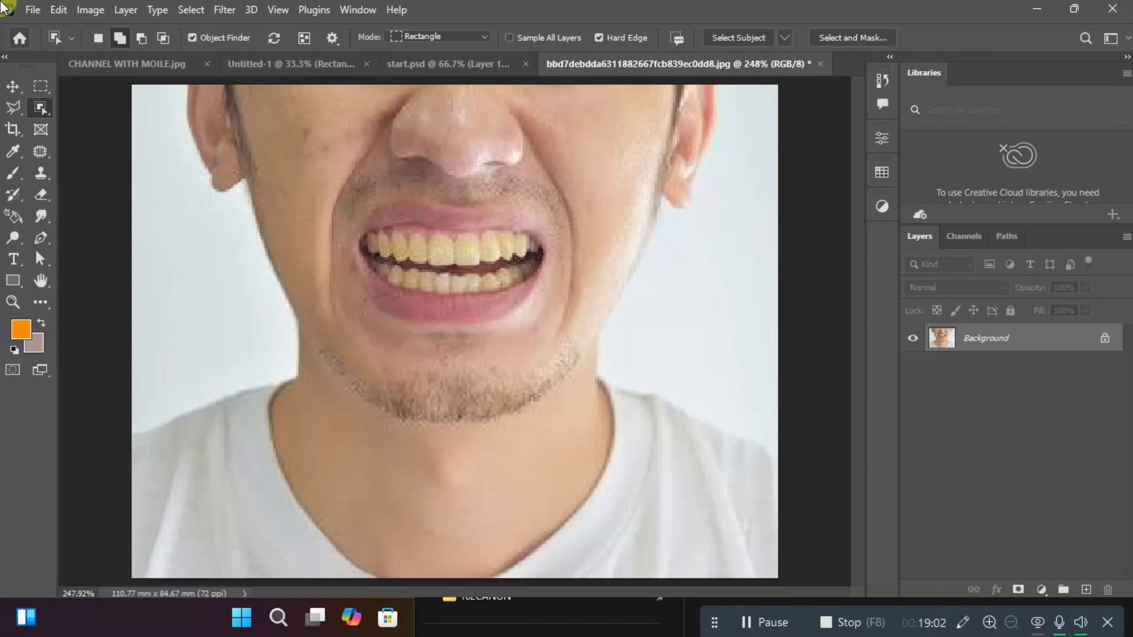
Activate the Eyedropper tool and sample the blue background of CHANNEL WITH MOILE.jpg as the foreground colour.
click(13, 156)
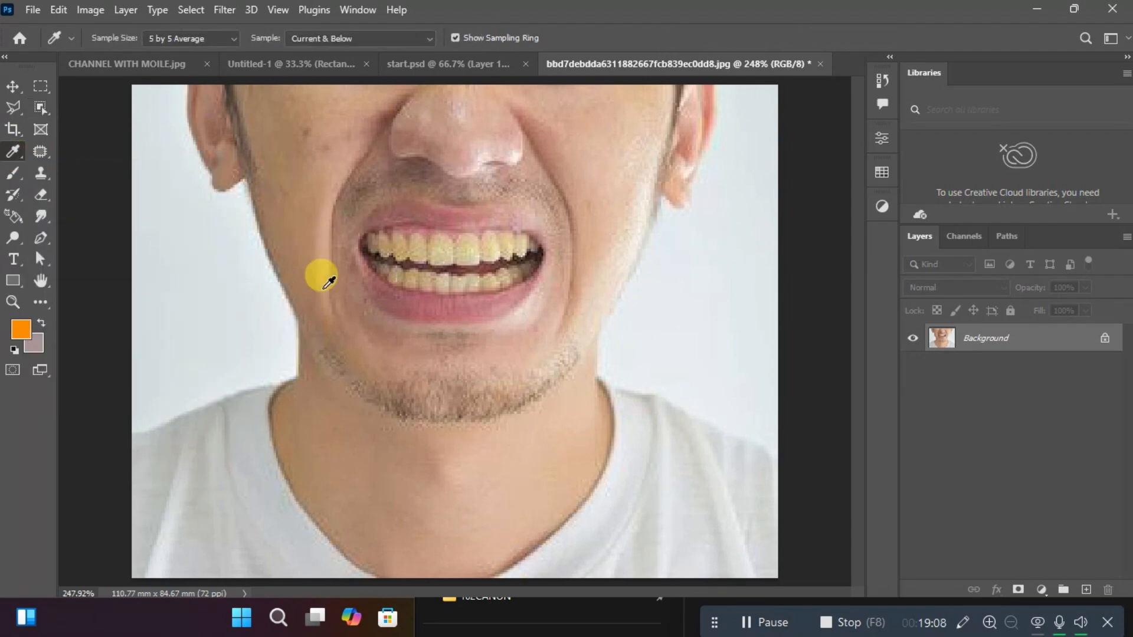
click(273, 63)
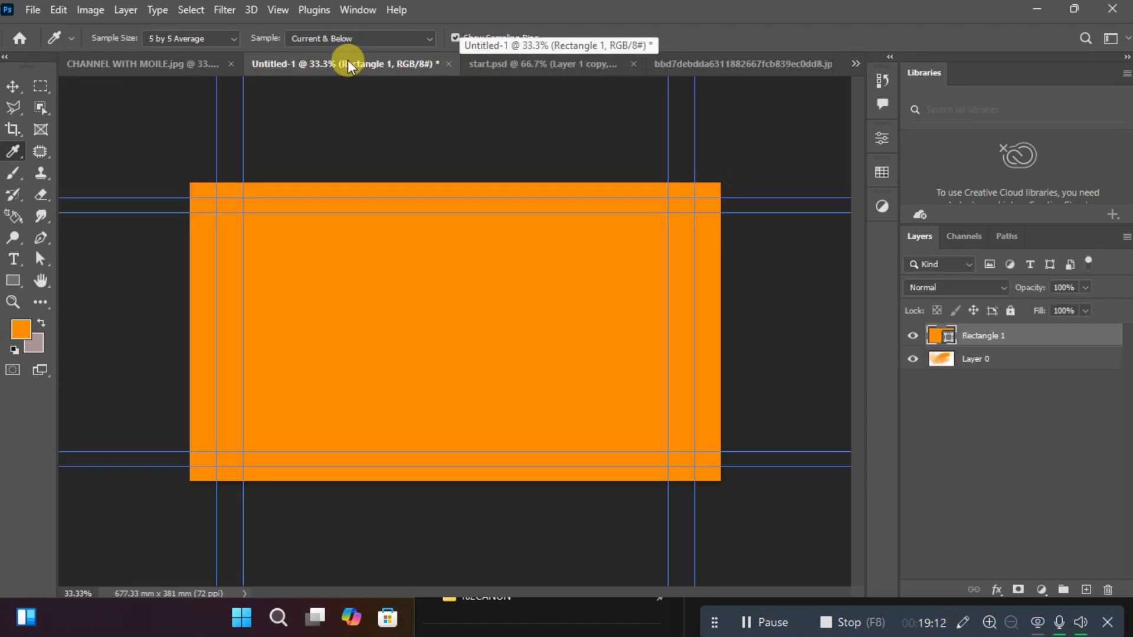
click(177, 64)
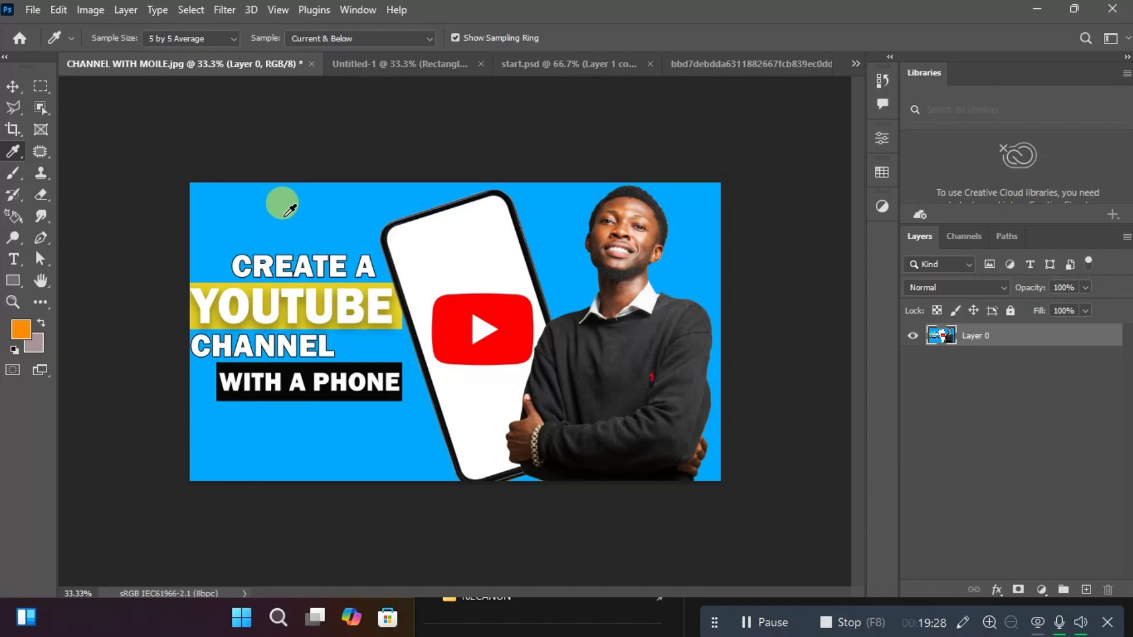
click(282, 203)
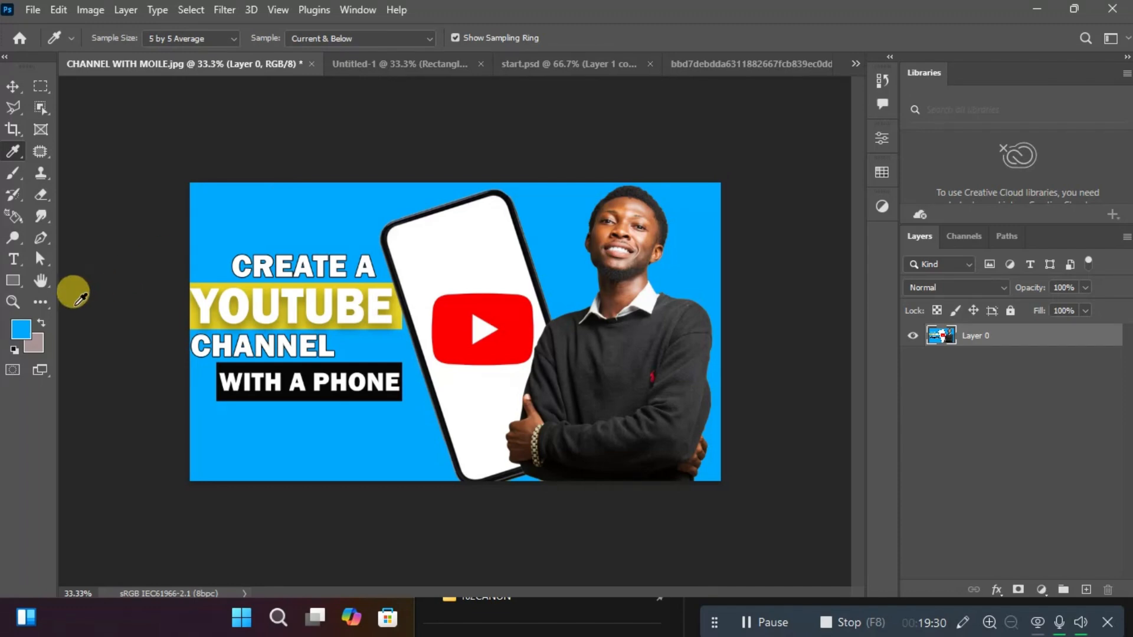
Check and accept the foreground colour in the Color Picker, and sample the YouTube logo's red as the new foreground colour.
click(23, 339)
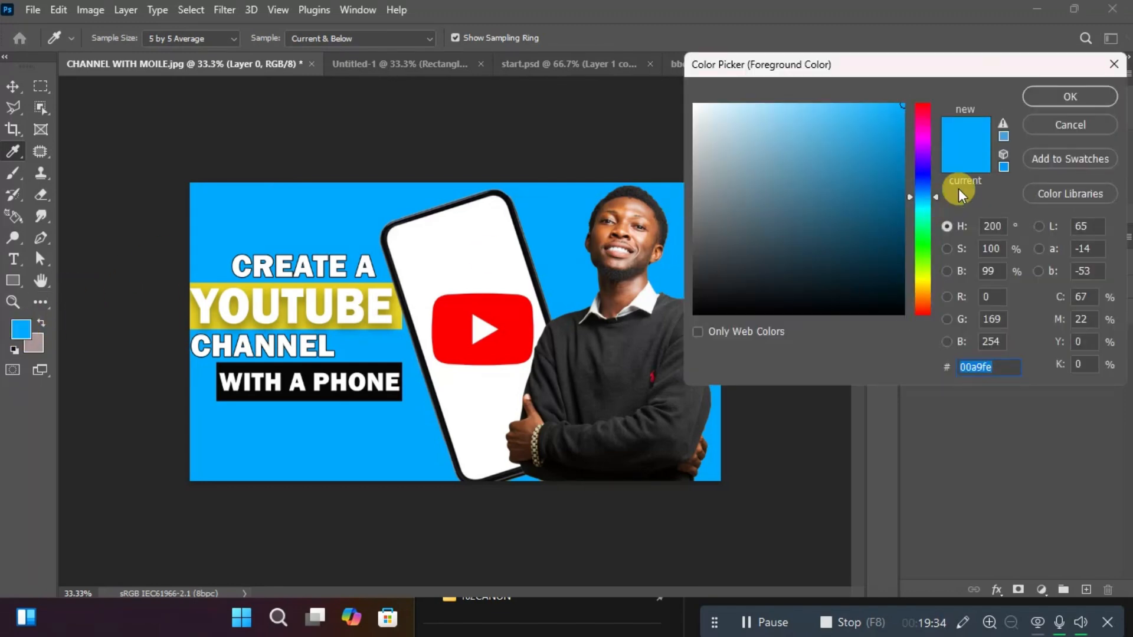
click(1041, 96)
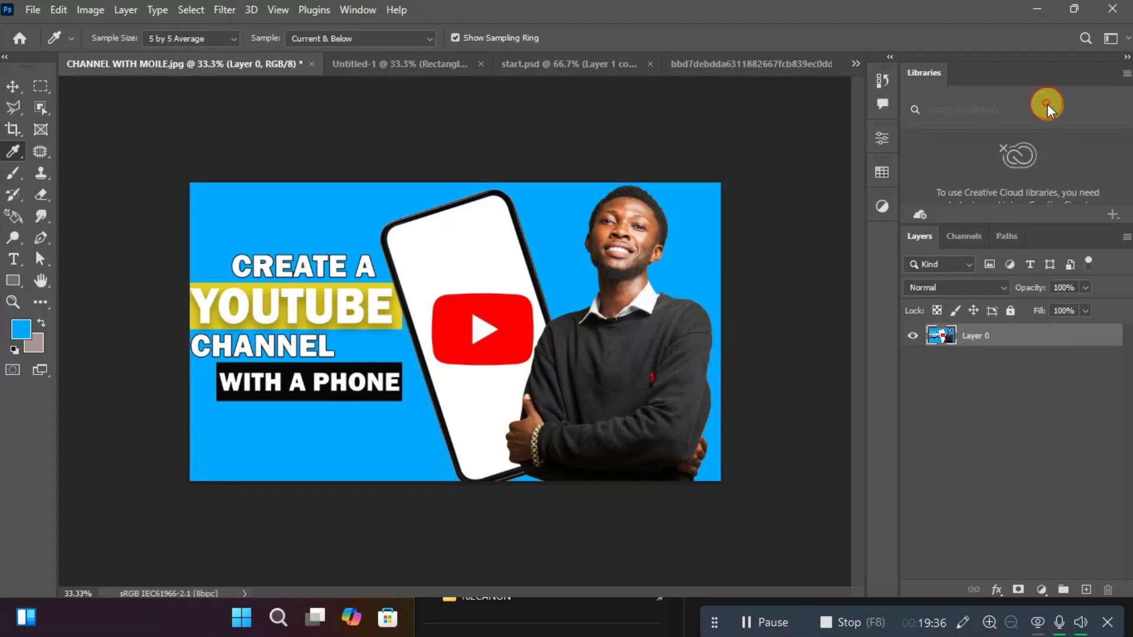
click(515, 317)
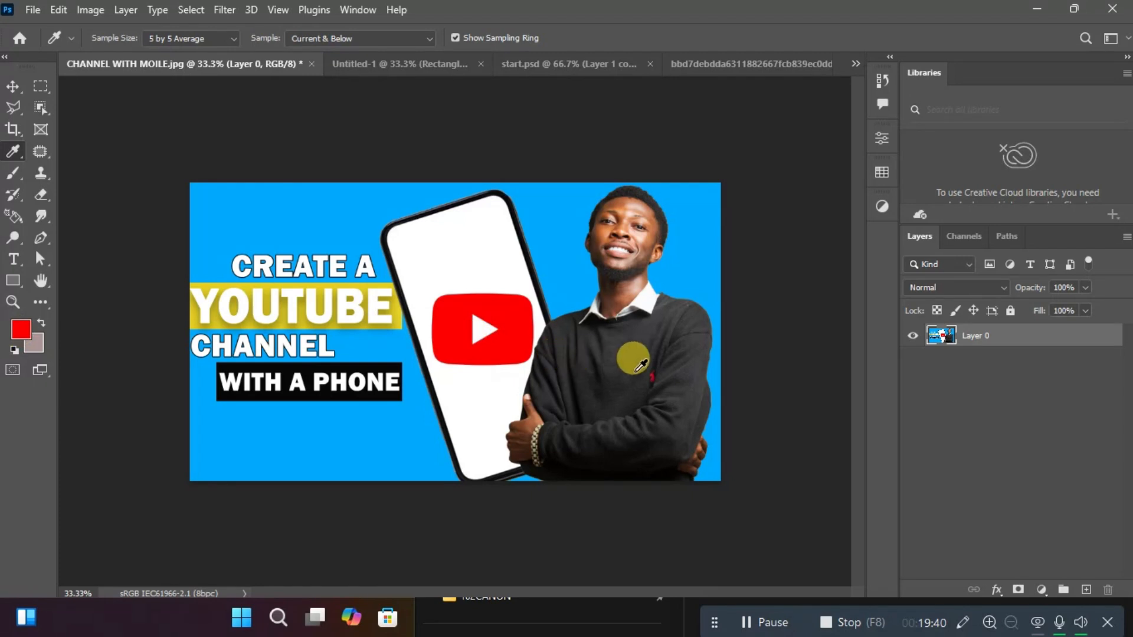
Sample several foreground colours from the man's black sweater, hair and face with the Eyedropper tool.
click(634, 366)
click(628, 203)
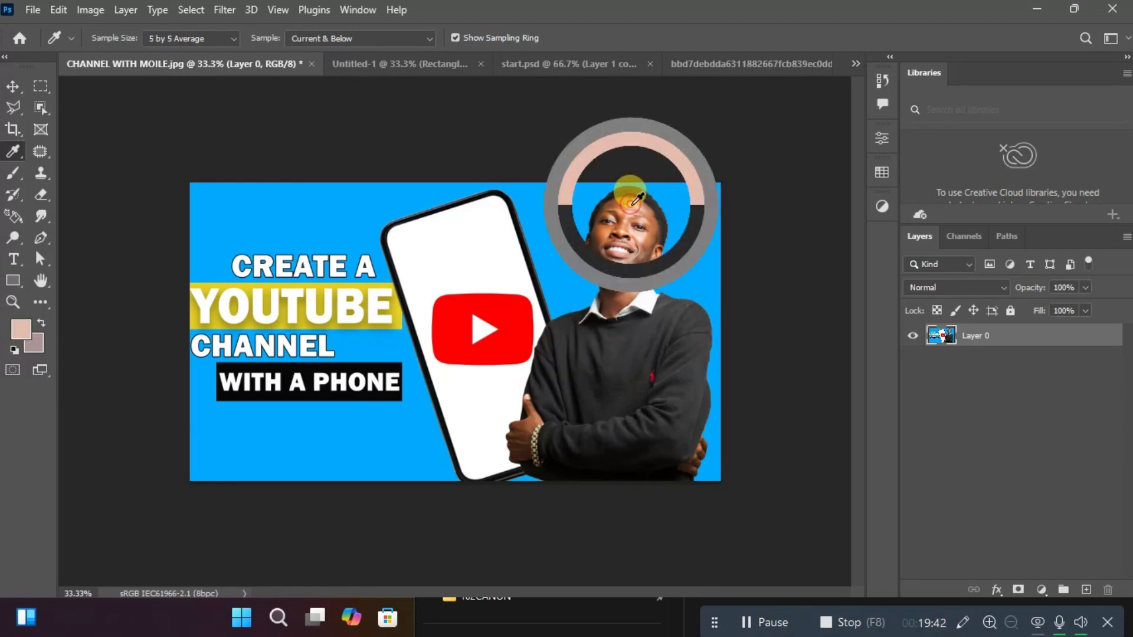
click(623, 203)
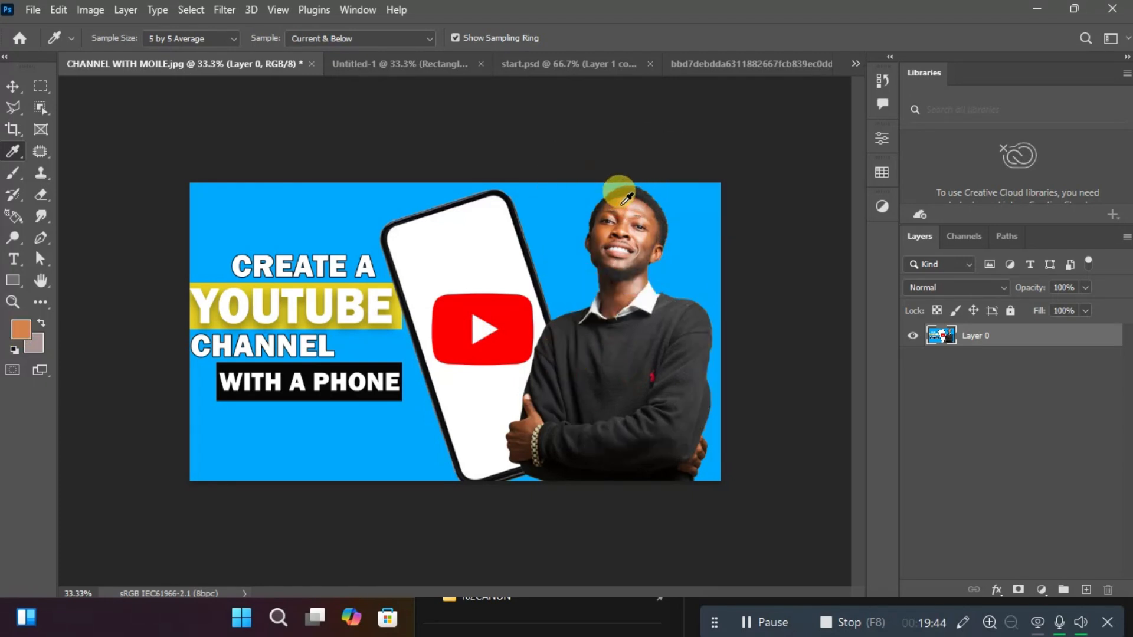
click(623, 203)
Try the brown aa5a2f in the foreground Color Picker, and set the colour to white (ffffff) sampled from the phone screen.
click(20, 329)
drag(784, 194, 845, 174)
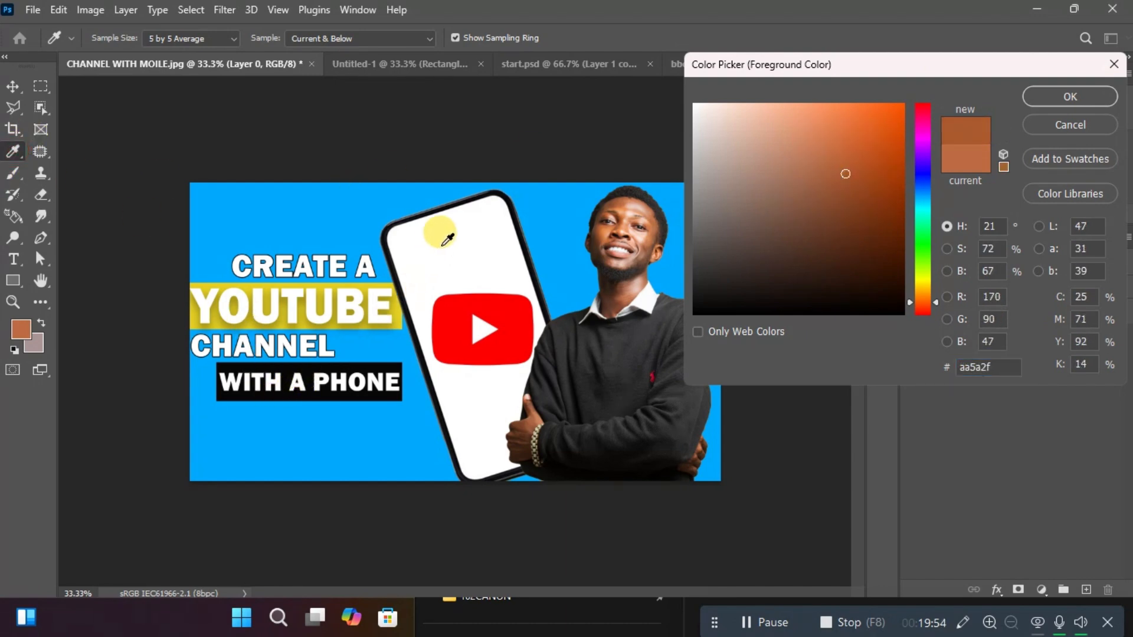
click(442, 244)
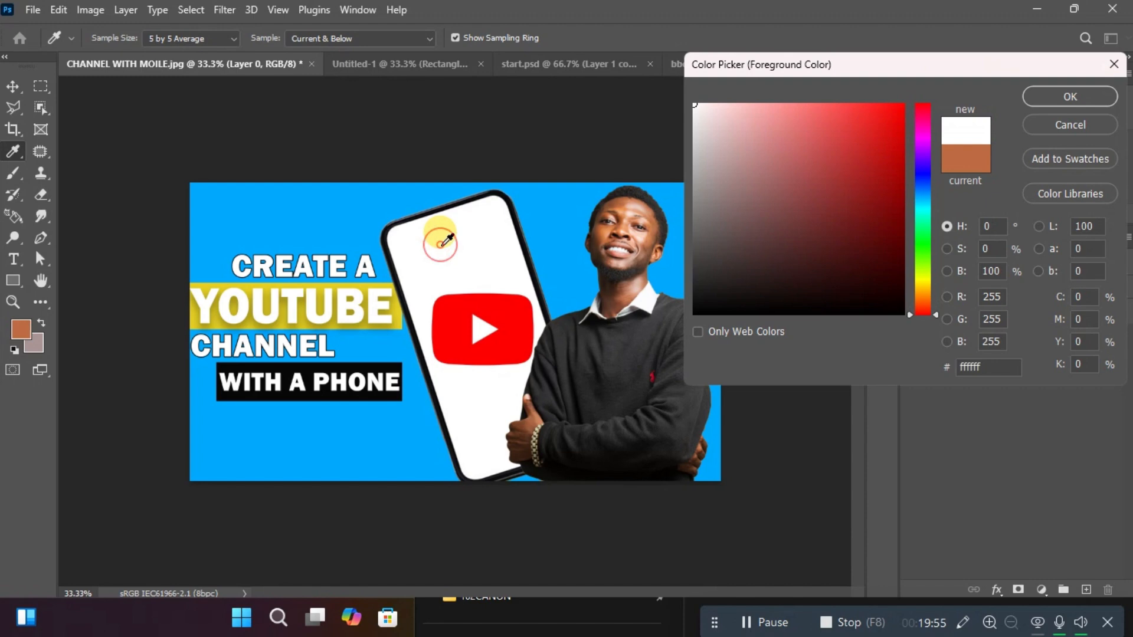
click(1070, 97)
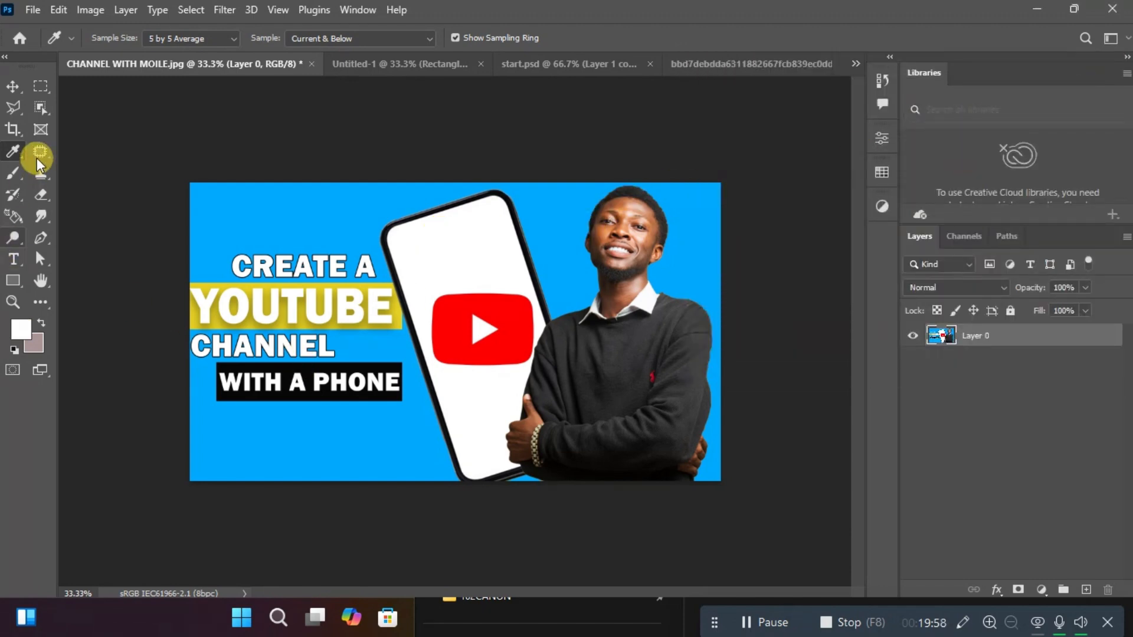
Check the Eyedropper tool variants, sample the blue background as the foreground colour, and activate the Patch tool.
right_click(12, 155)
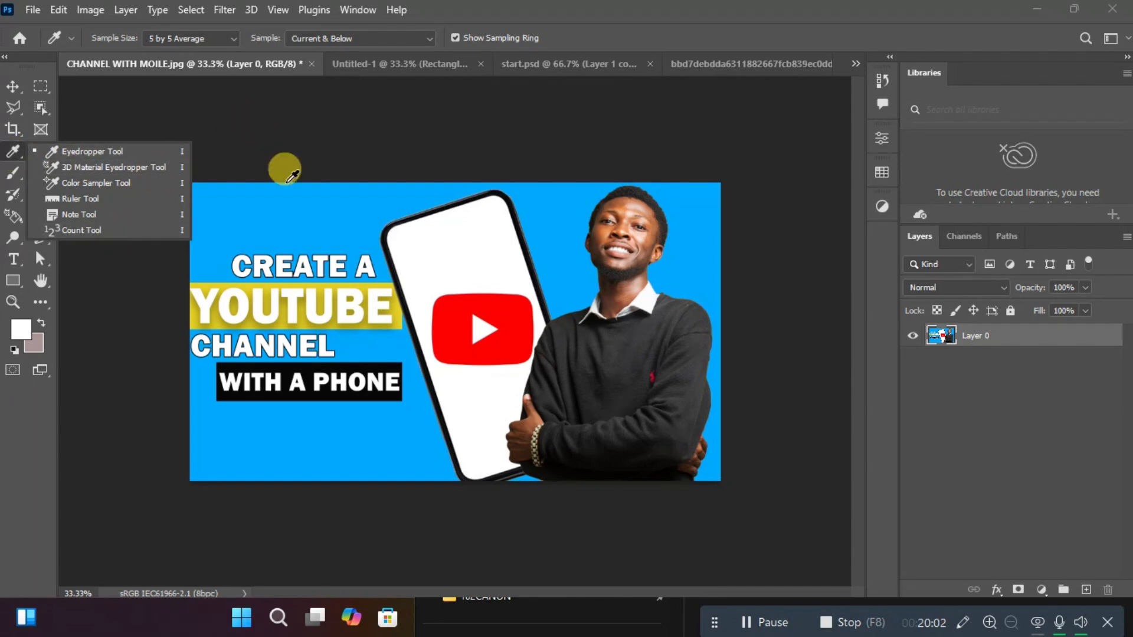
click(289, 187)
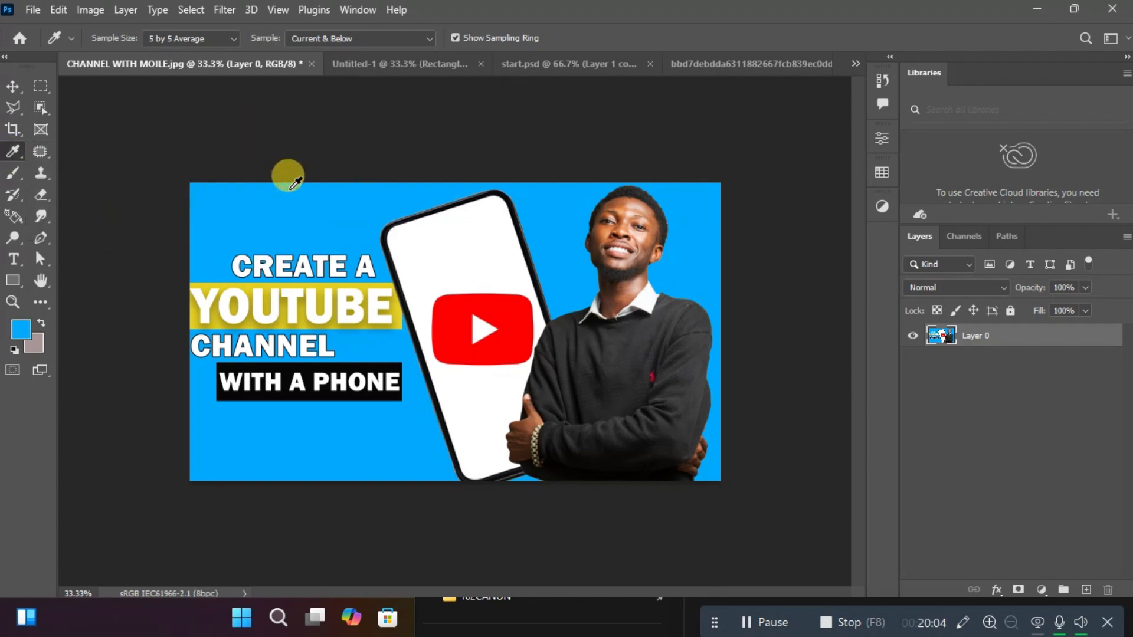
click(41, 158)
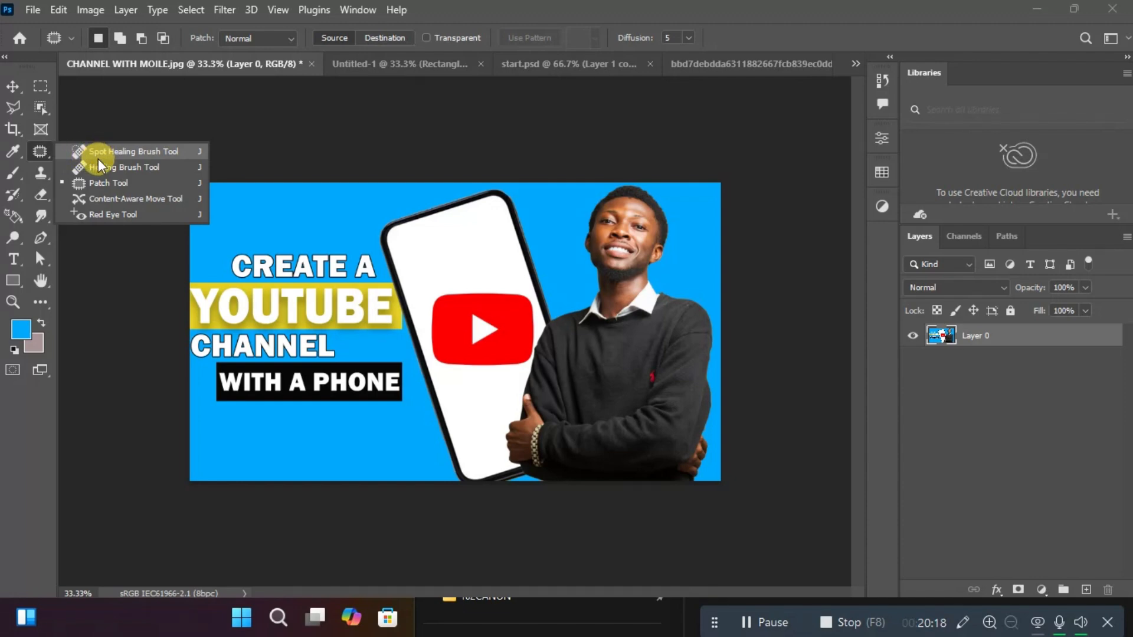
click(102, 183)
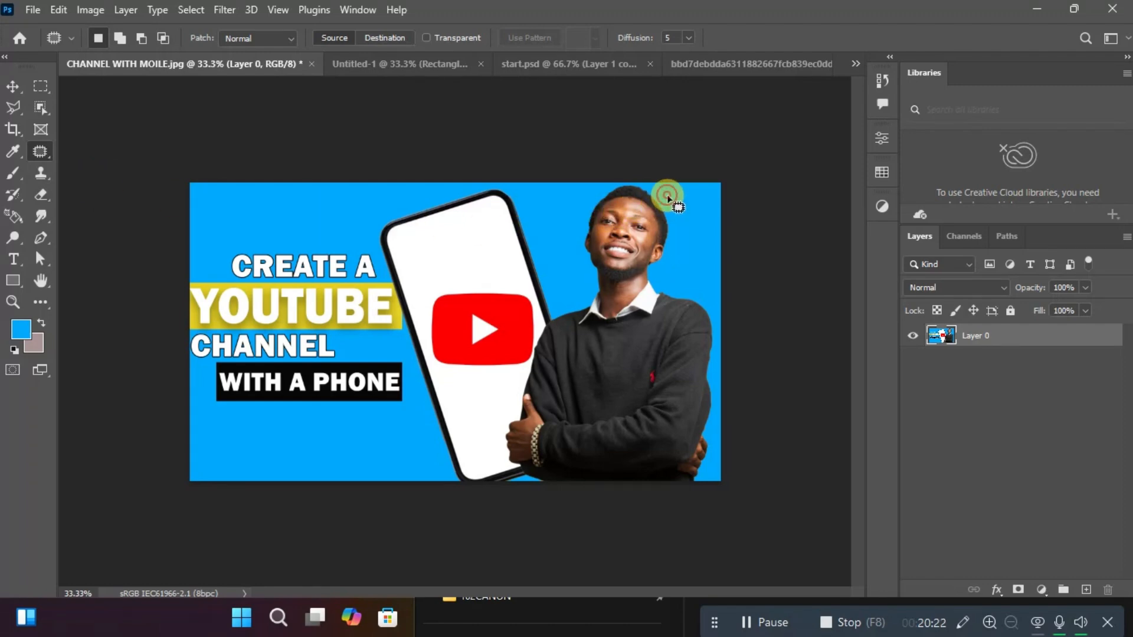
Outline the man's head with the Patch tool, patch it from the area around the CREATE A text, and undo the patch.
mouse_move(669, 199)
mouse_down()
mouse_move(613, 195)
mouse_move(576, 247)
mouse_move(609, 275)
mouse_move(671, 258)
mouse_move(659, 187)
mouse_up()
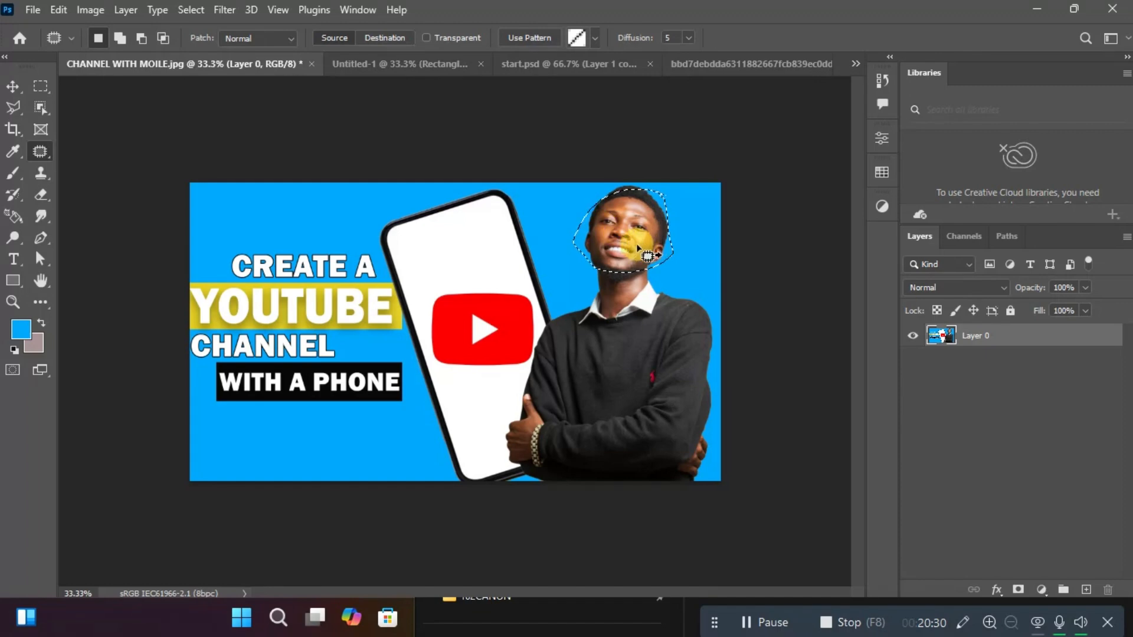
drag(638, 248, 300, 243)
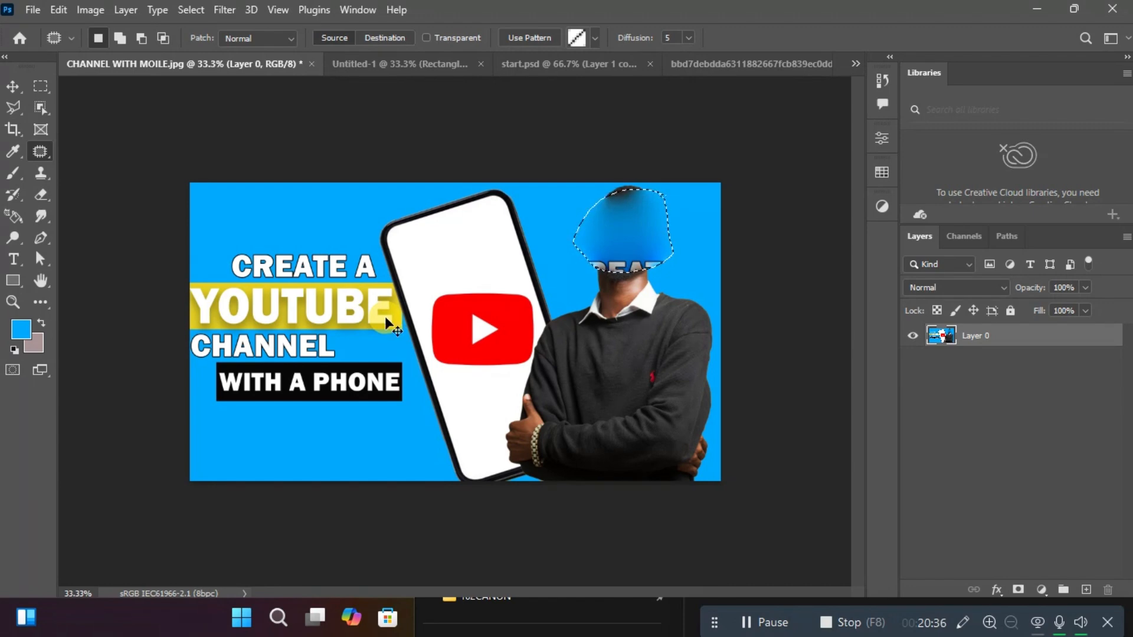
click(587, 245)
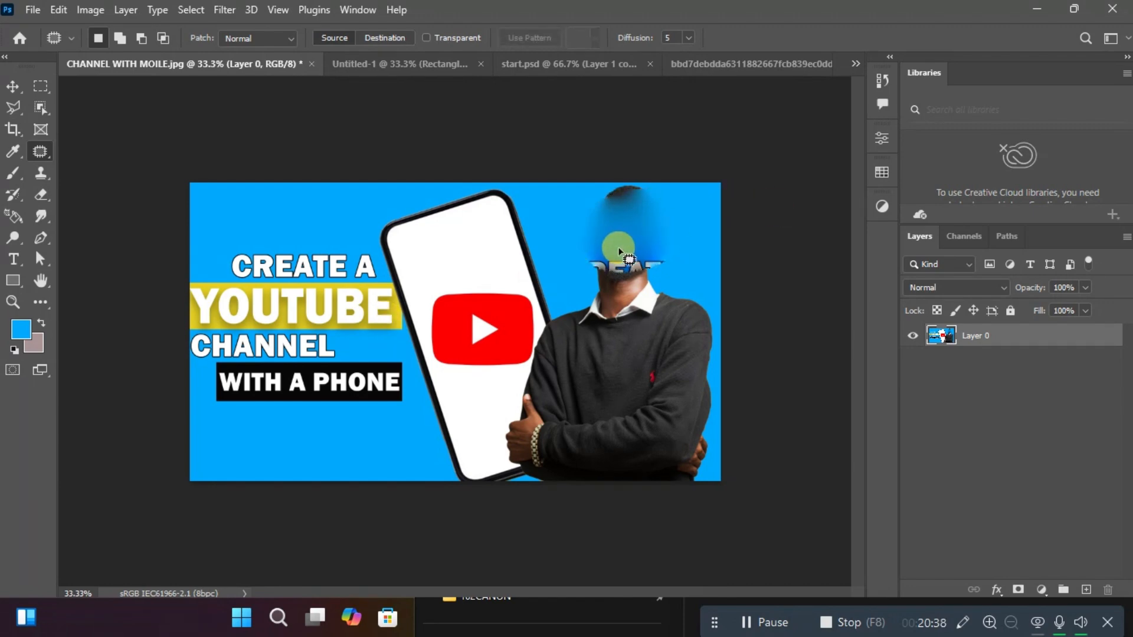
key(ctrl+z)
key(ctrl+z)
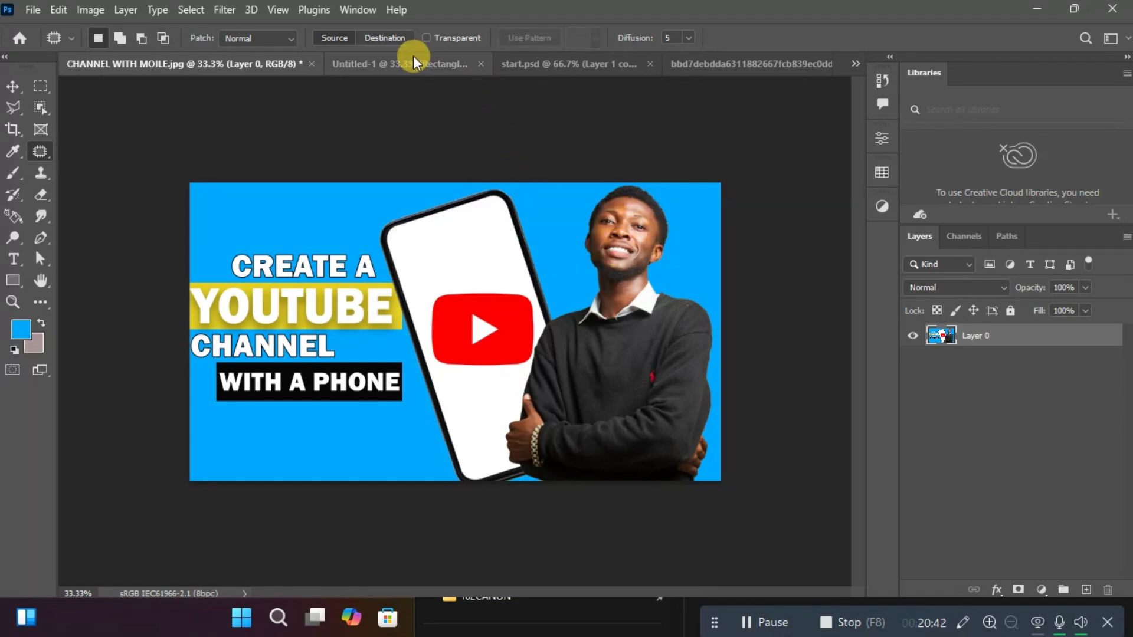
Look through start.psd, the teeth photo and Untitled-1, and return to CHANNEL WITH MOILE.jpg.
click(523, 63)
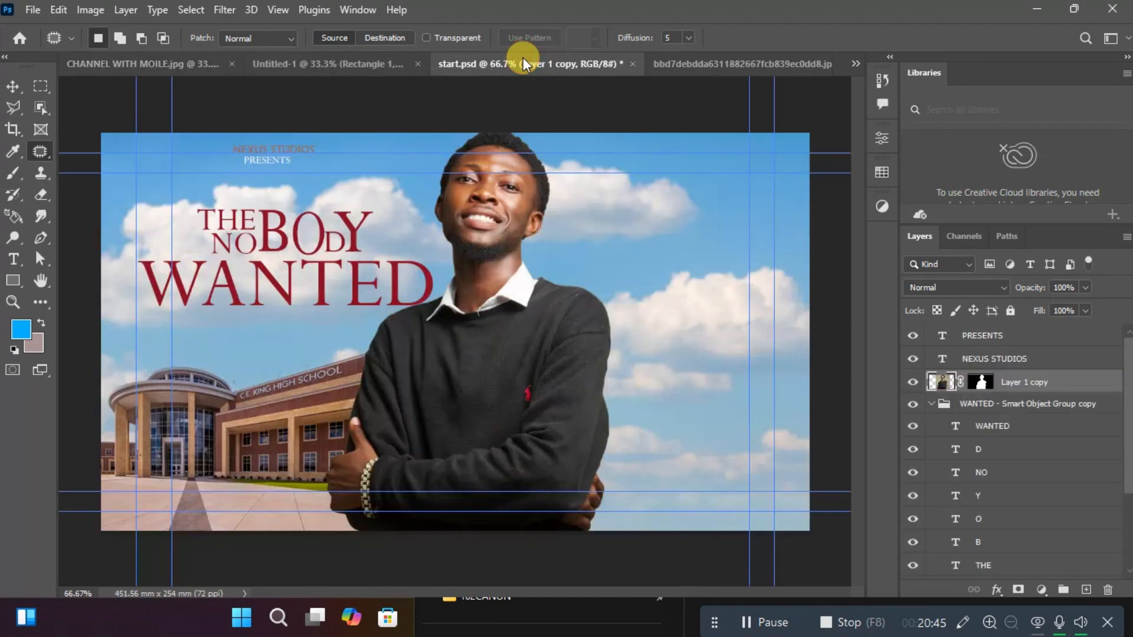
click(736, 72)
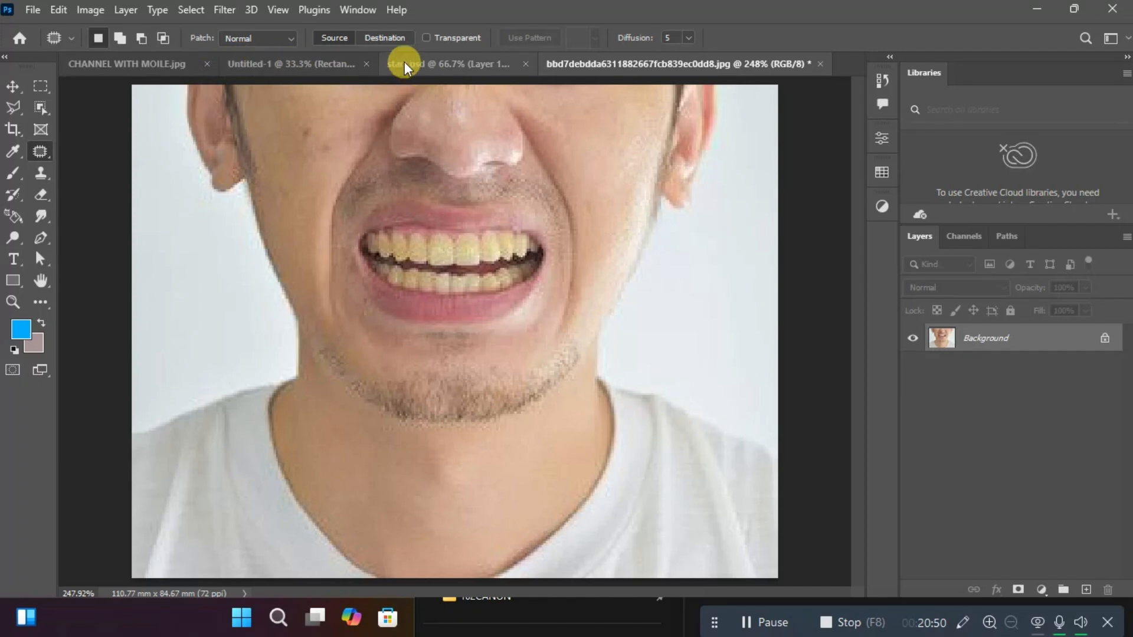
click(316, 63)
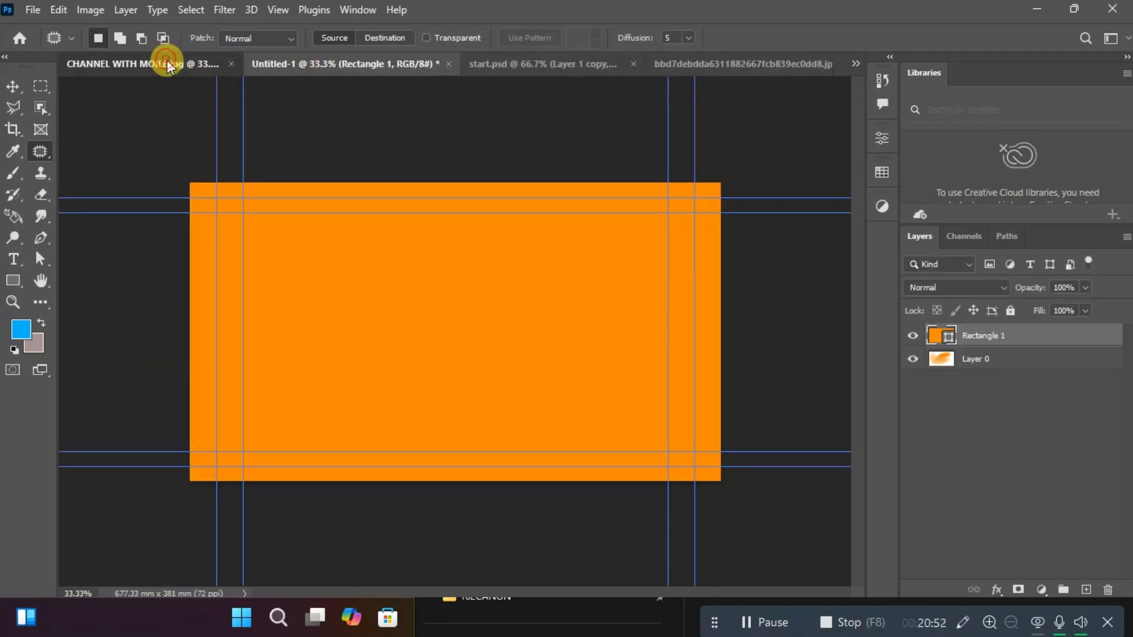
mouse_move(167, 62)
mouse_down()
mouse_move(445, 51)
mouse_move(182, 52)
mouse_up()
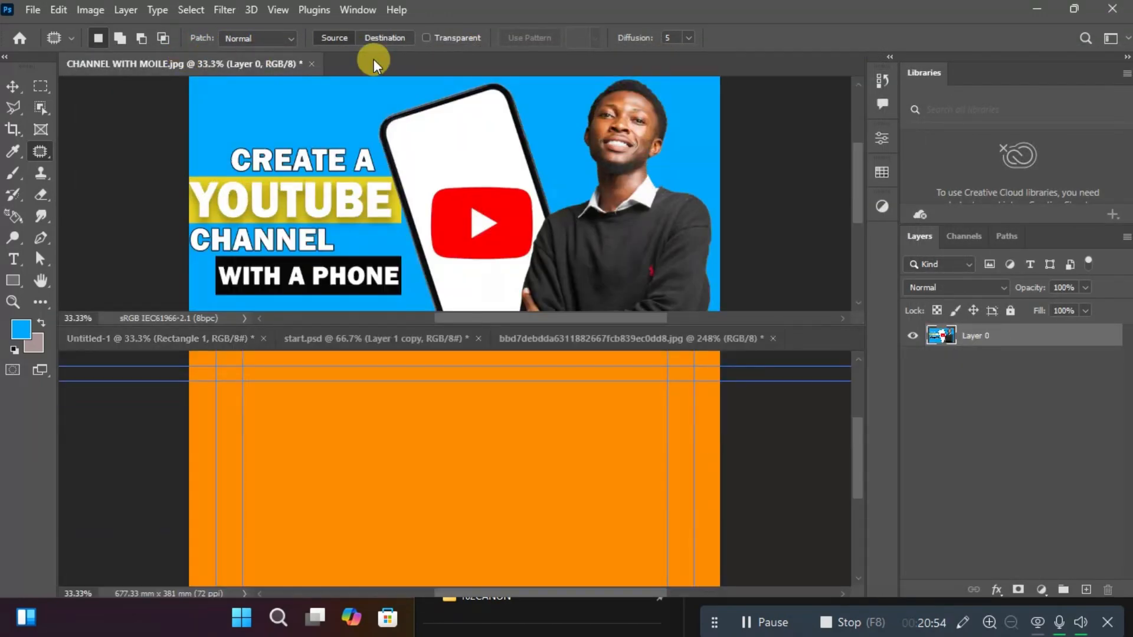
key(ctrl+z)
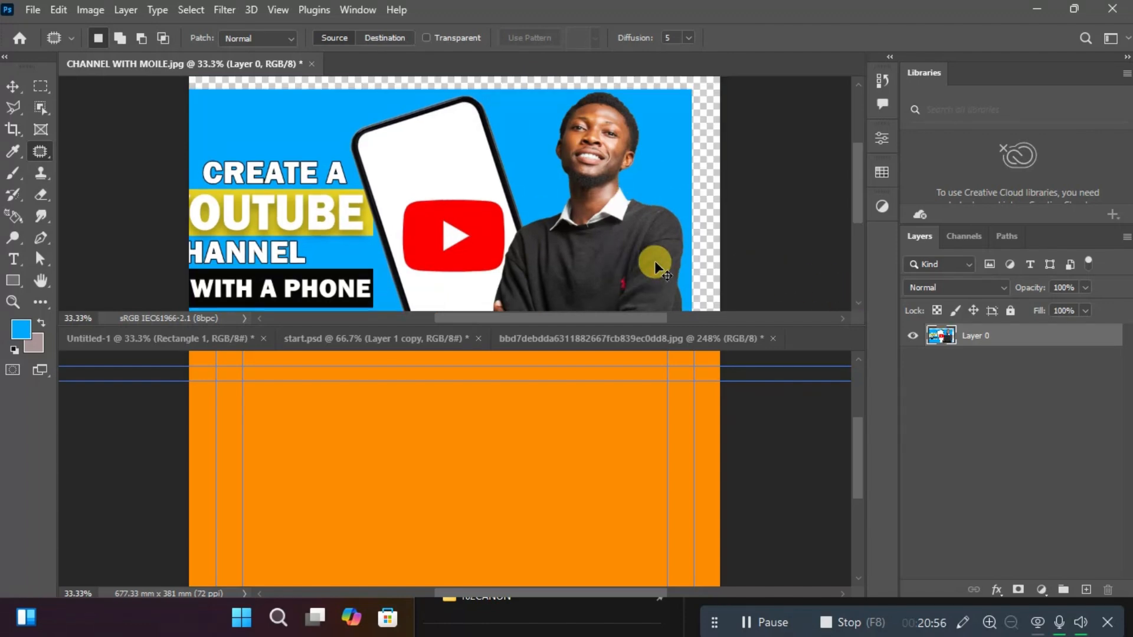
Reset the Essentials workspace to its default panel layout.
click(372, 7)
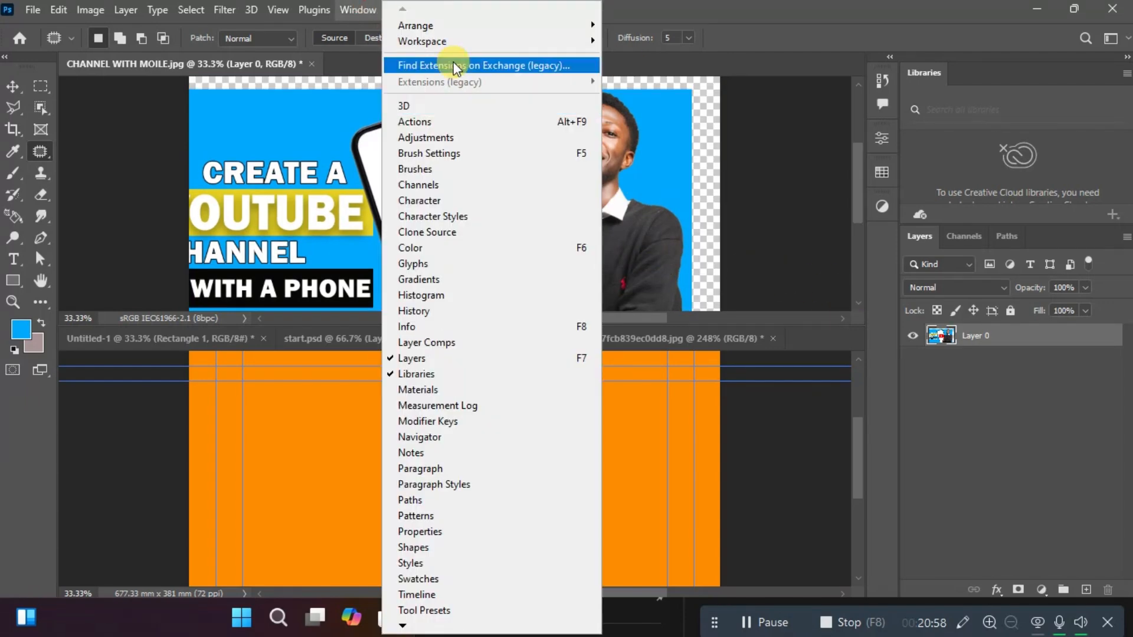
click(457, 40)
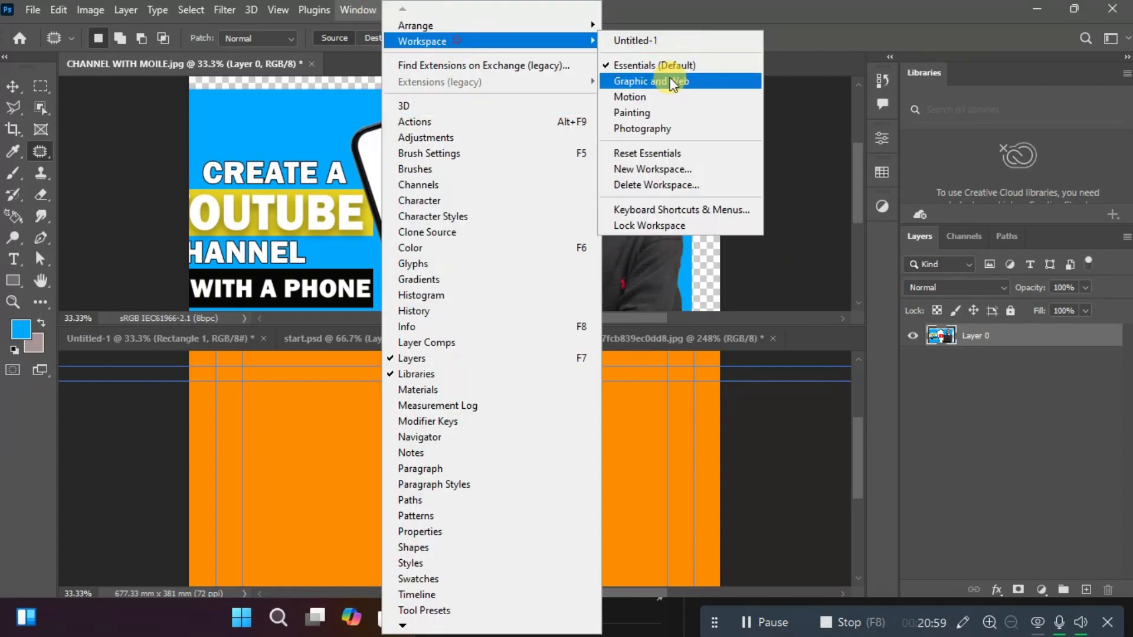
click(666, 155)
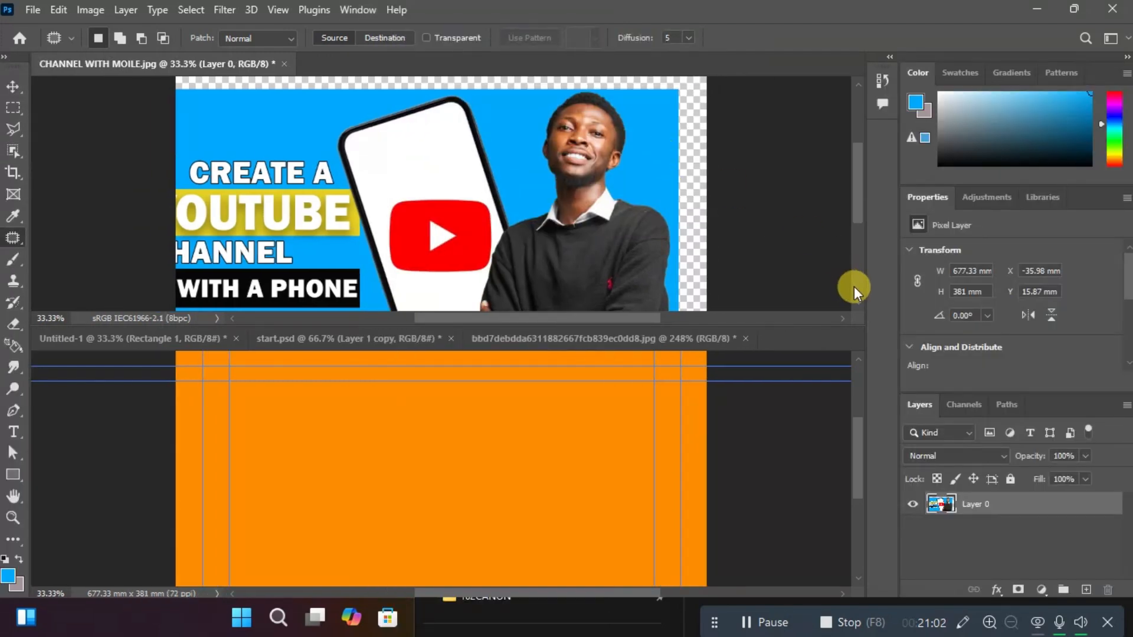
Close CHANNEL WITH MOILE.jpg without saving its changes.
click(339, 319)
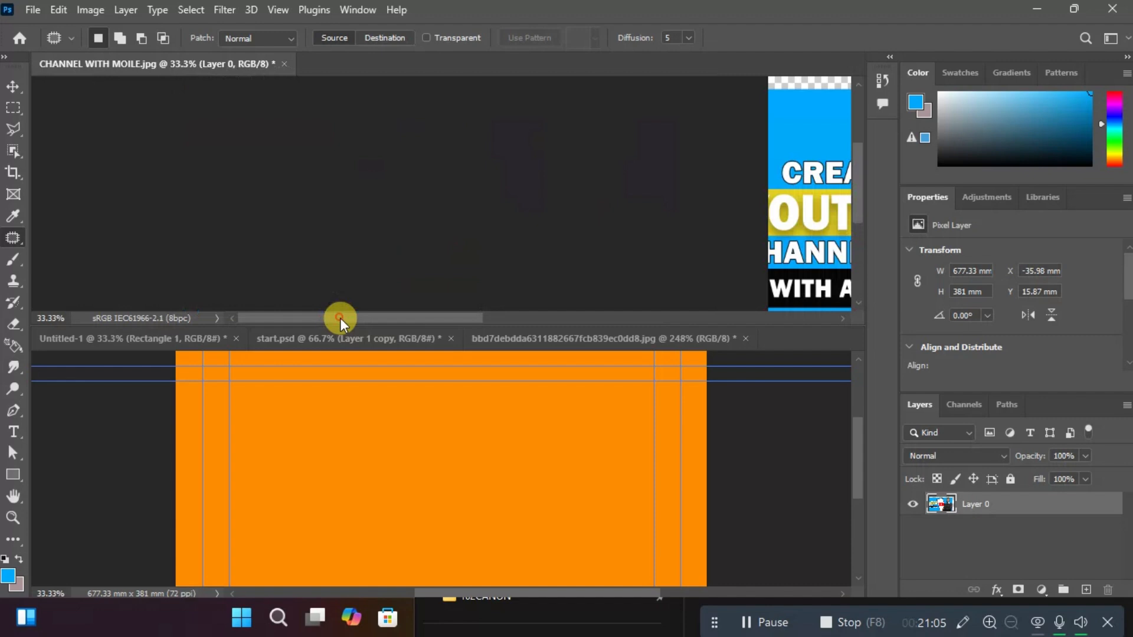
click(284, 64)
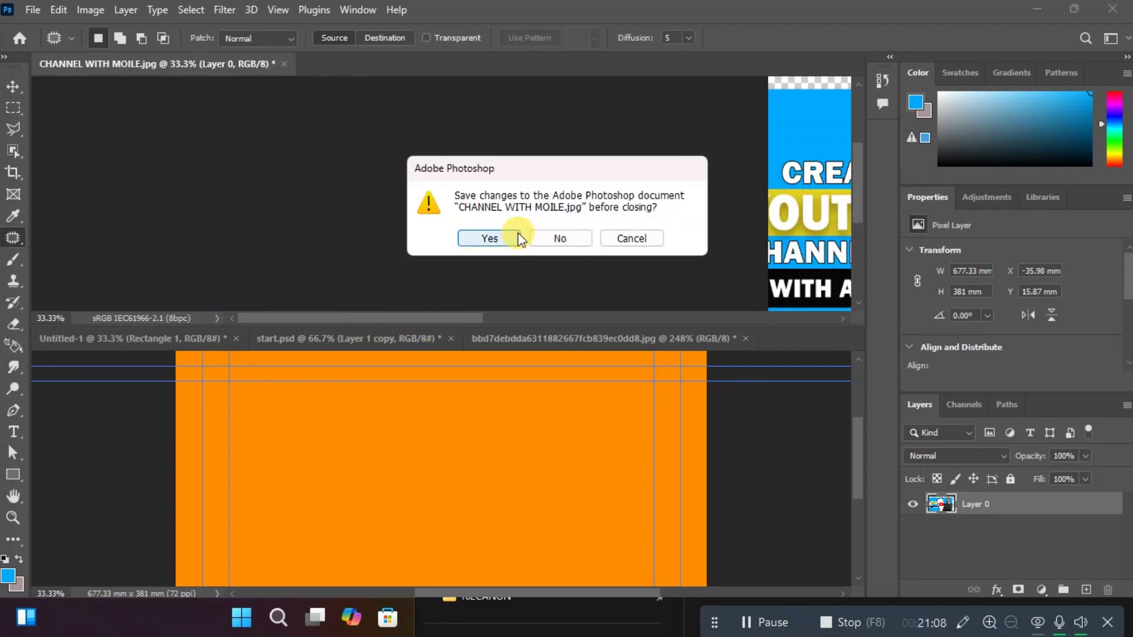
click(545, 239)
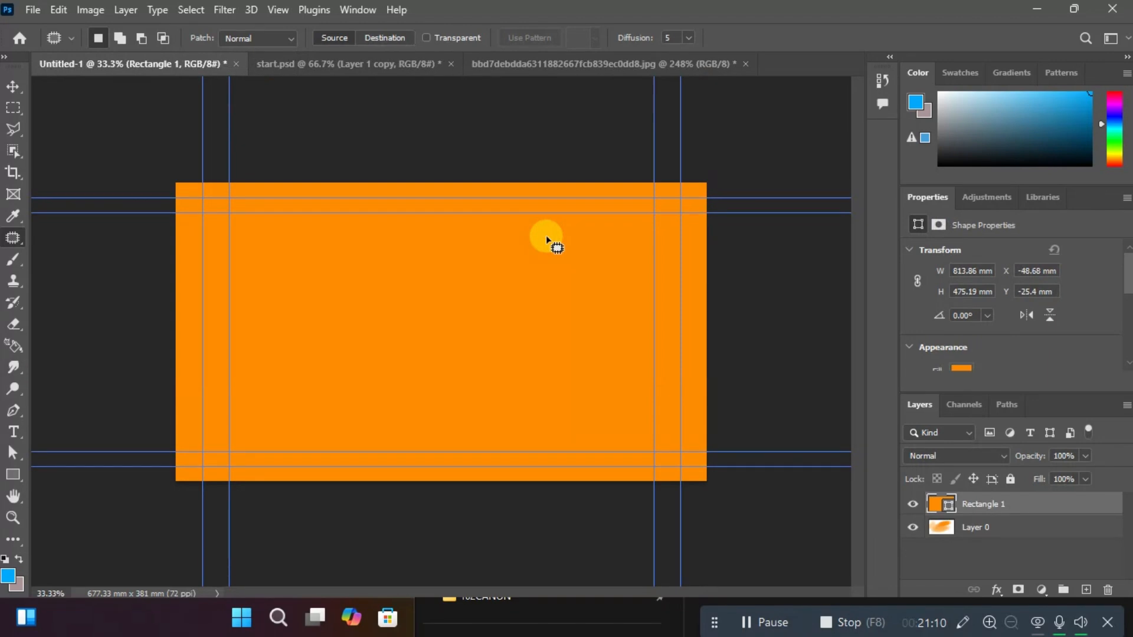
Copy the teeth photo into start.psd with the Move tool, placing it over the clouds beside the man's head.
click(374, 64)
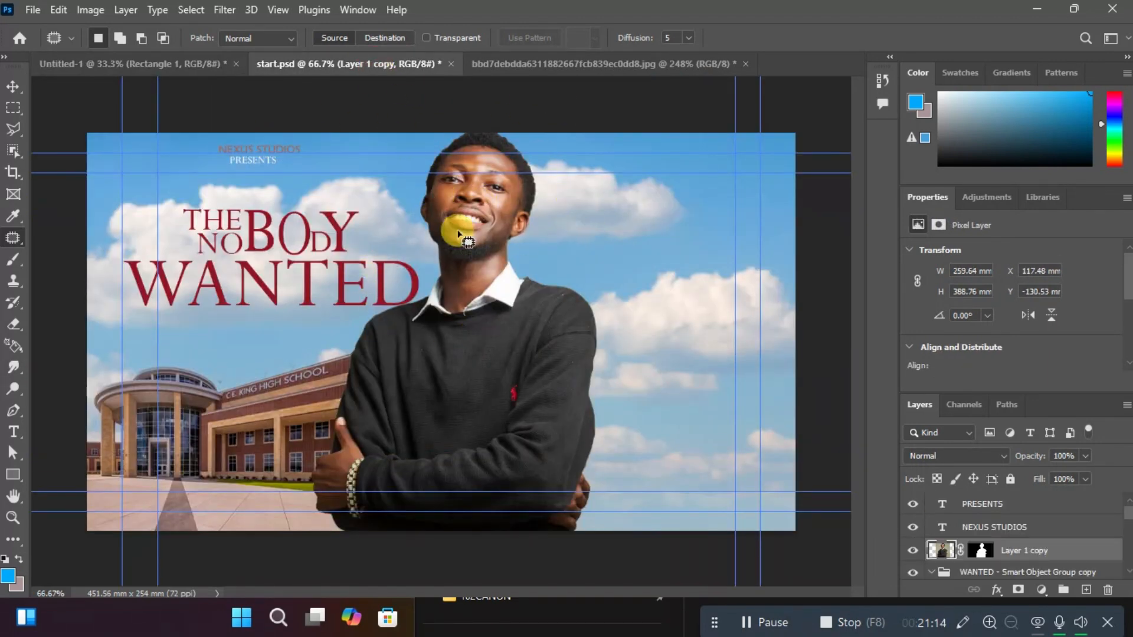
click(511, 64)
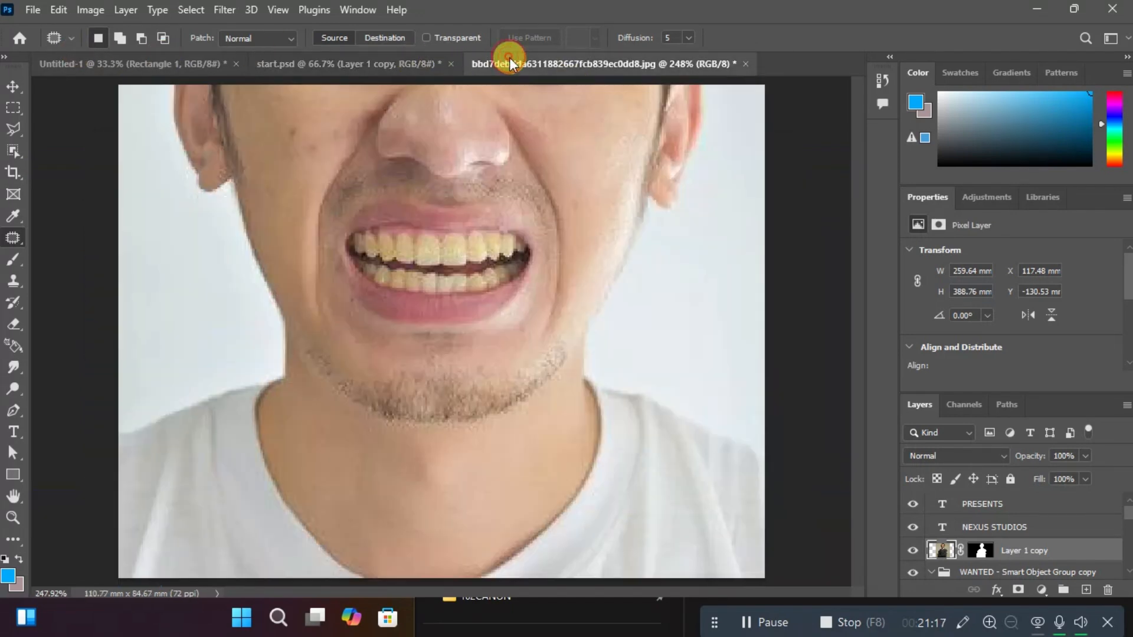
click(13, 88)
drag(561, 338, 677, 237)
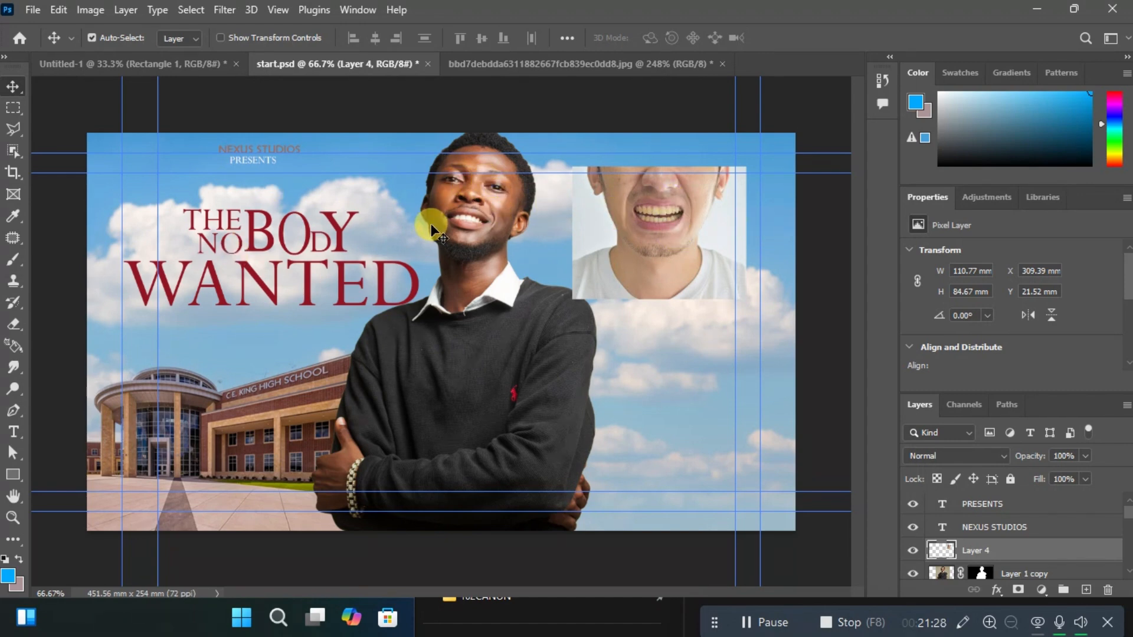
Outline the man's teeth in start.psd with the Patch tool and try patching them with the pasted photo's layer active.
click(13, 238)
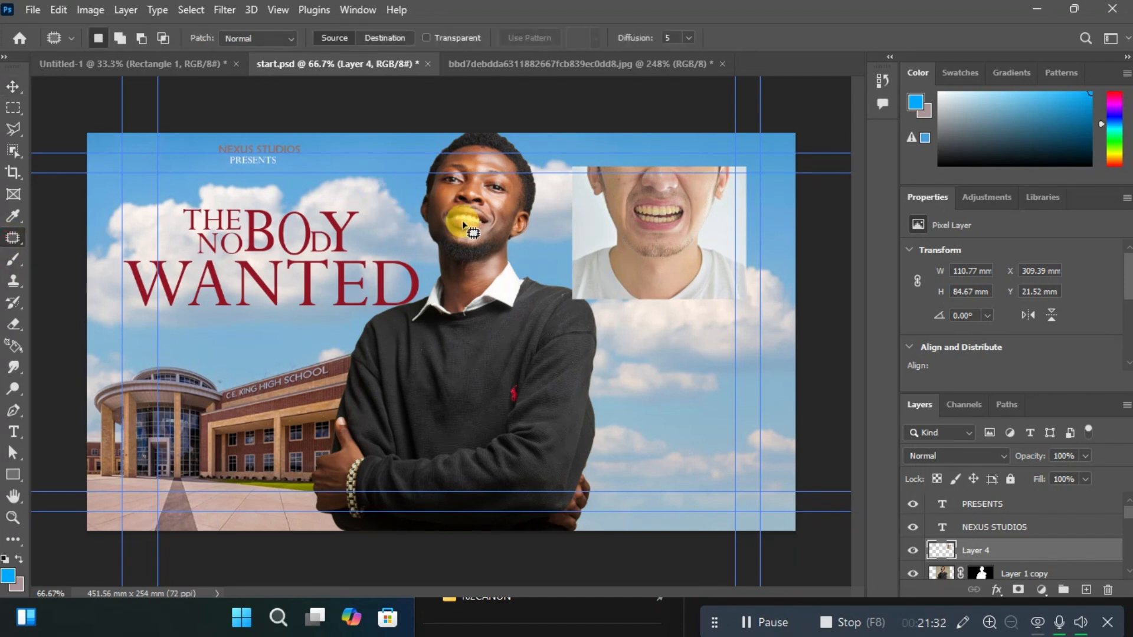
key(ctrl+plus)
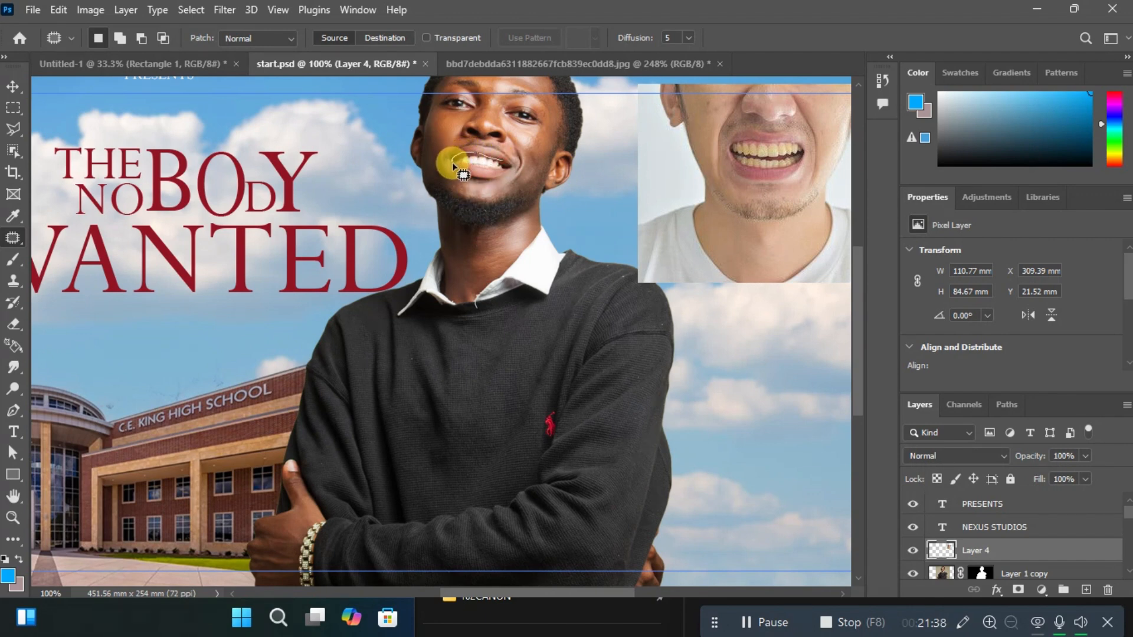
drag(453, 167, 502, 166)
click(496, 165)
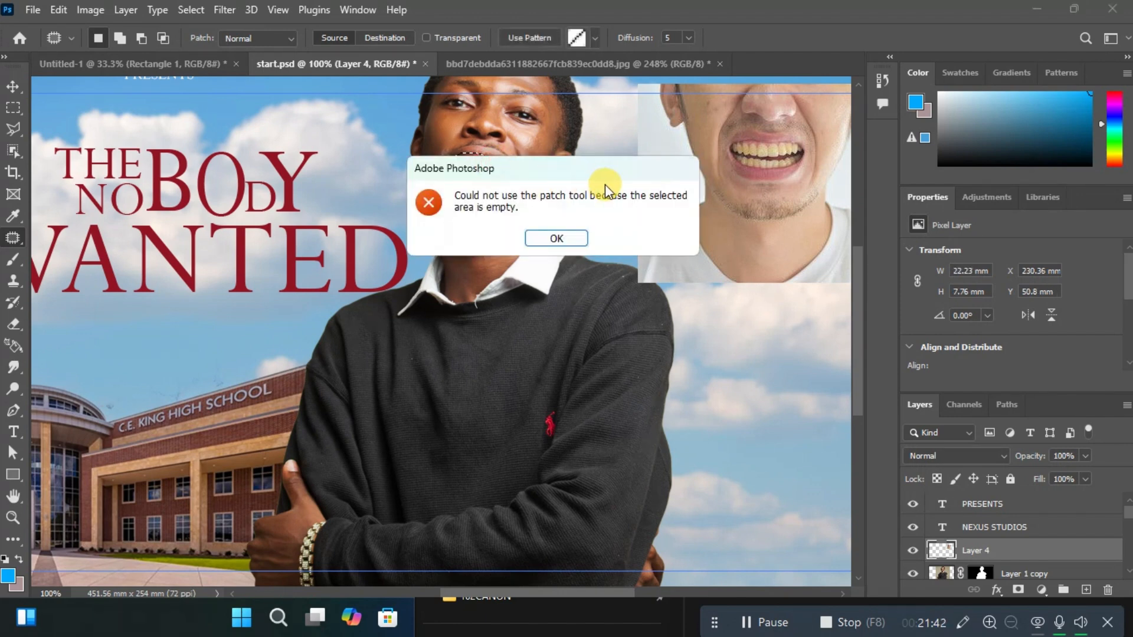
click(566, 236)
click(476, 165)
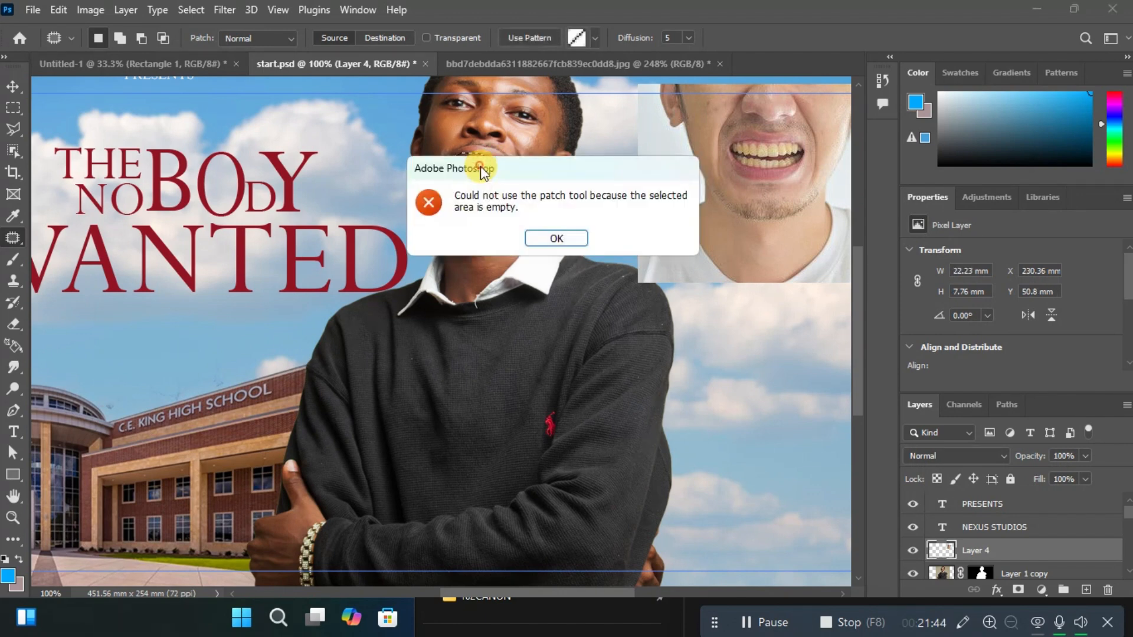
click(547, 239)
On Layer 1 copy, patch the outlined teeth using the area over the pasted photo's mouth, and deselect.
click(1033, 576)
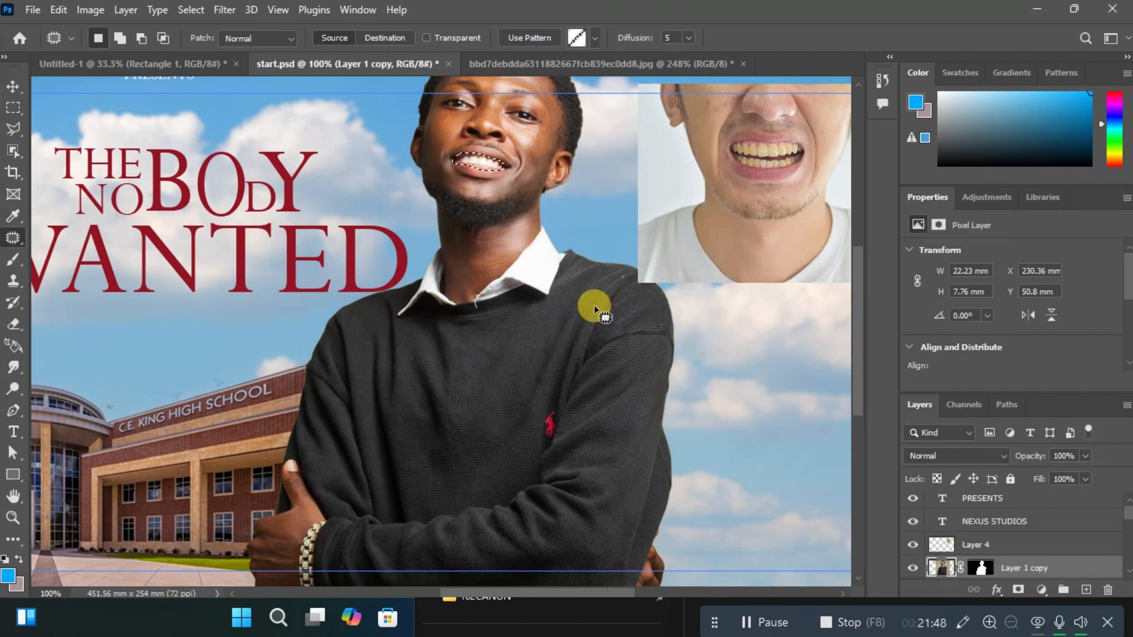
drag(570, 186, 769, 159)
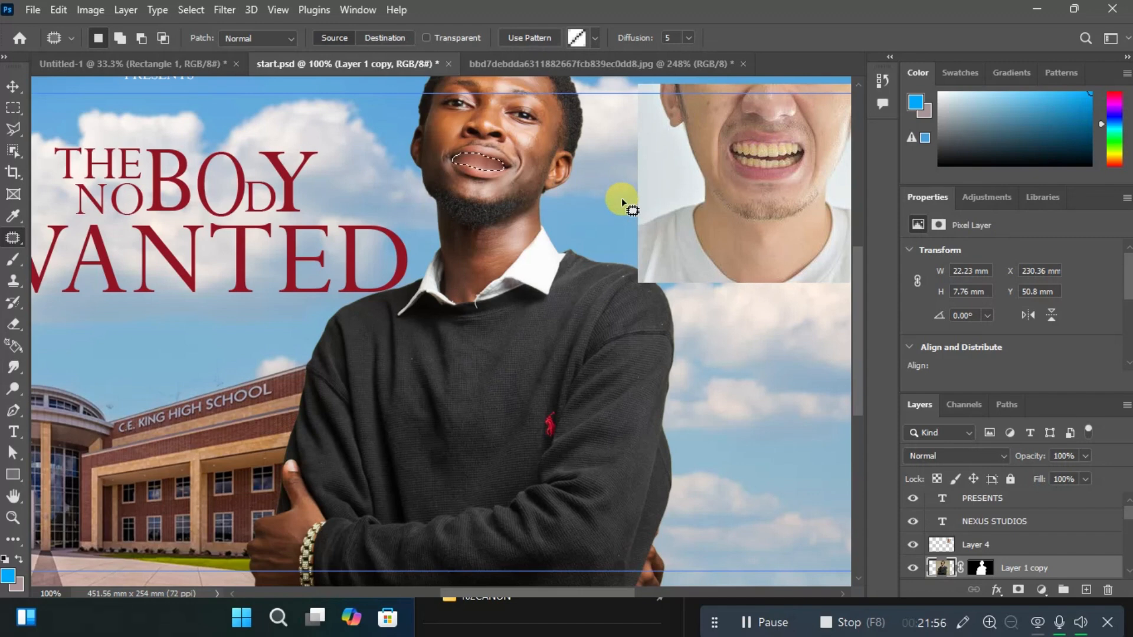
key(ctrl+d)
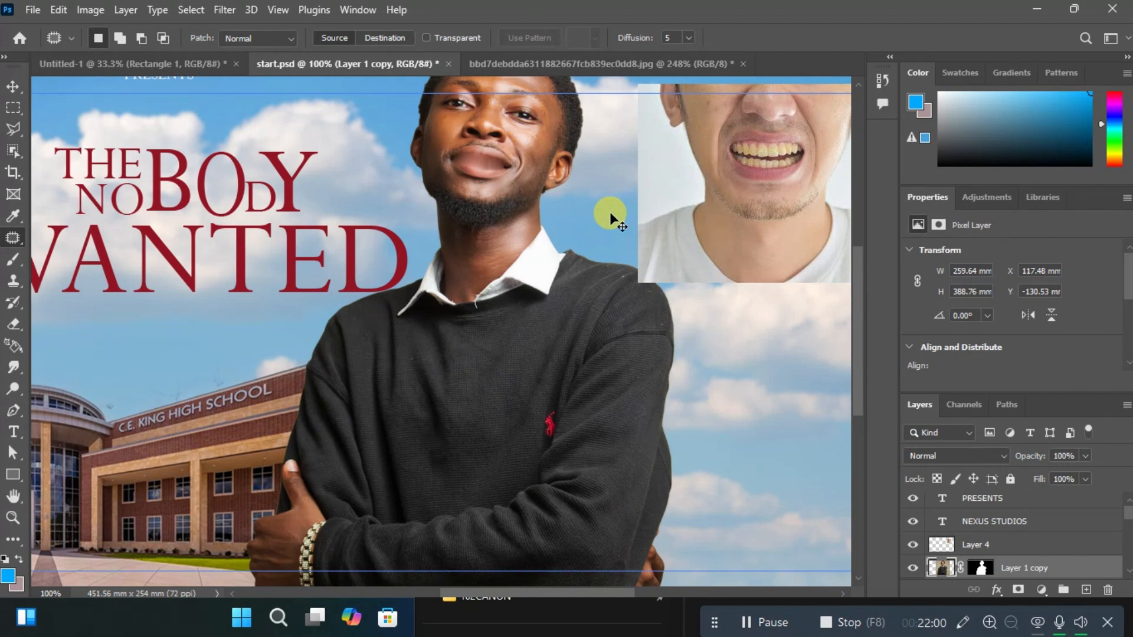
Undo the patch on the man's mouth in start.psd and clear the selection around his teeth.
key(ctrl+z)
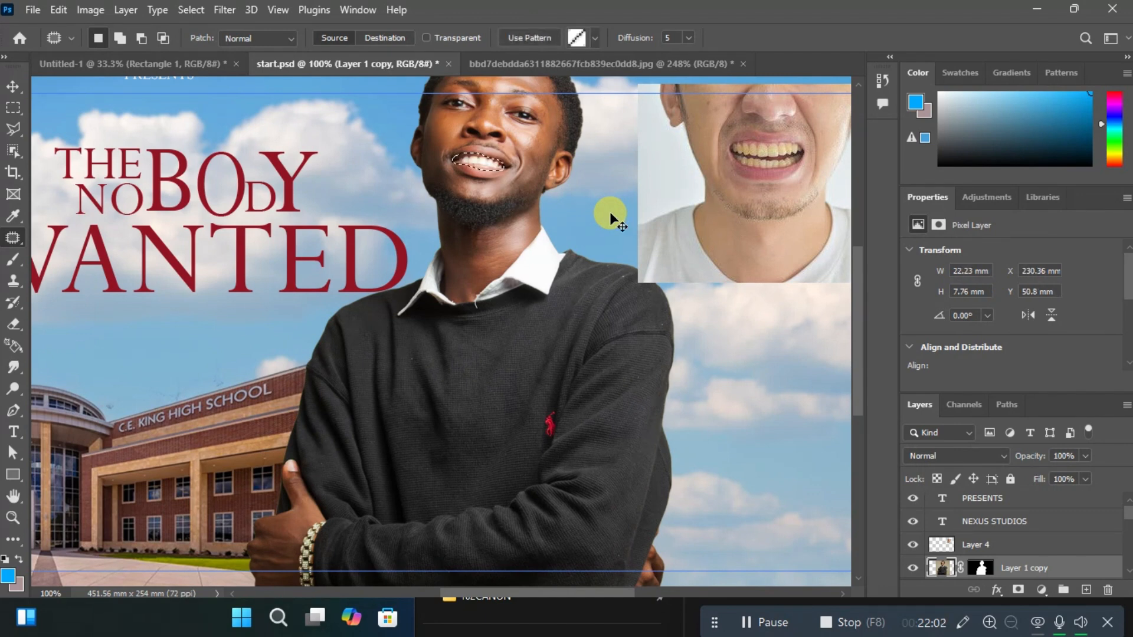
key(ctrl+d)
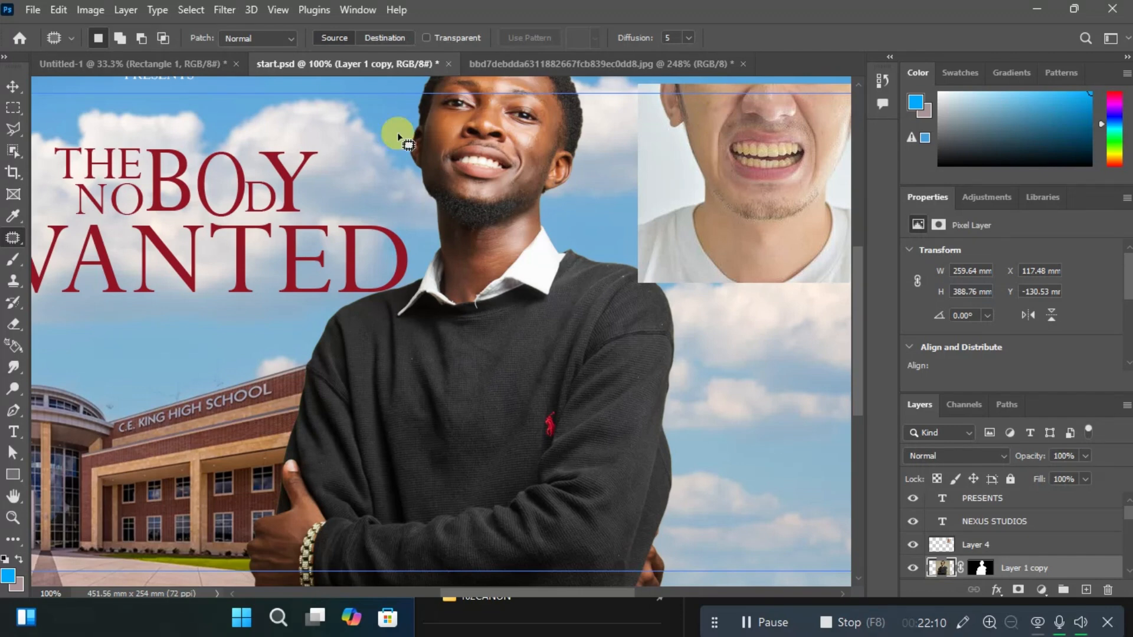
Switch to the teeth photo, patch the small blemishes on the man's cheek with the Patch tool, and return to the Move tool.
click(505, 62)
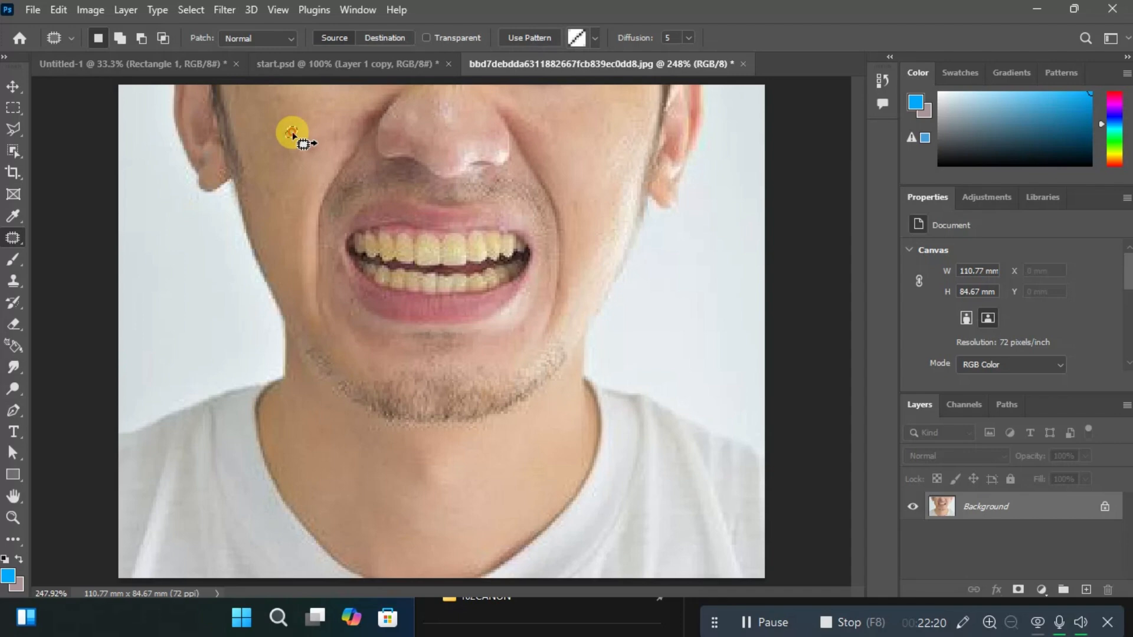
drag(292, 133, 290, 130)
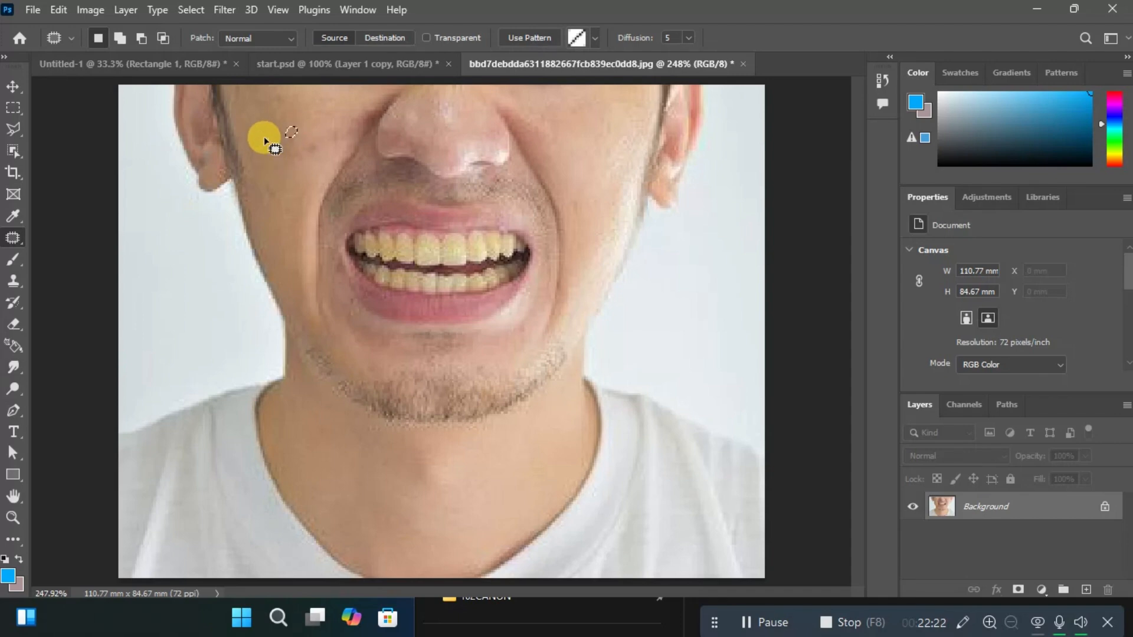
key(Return)
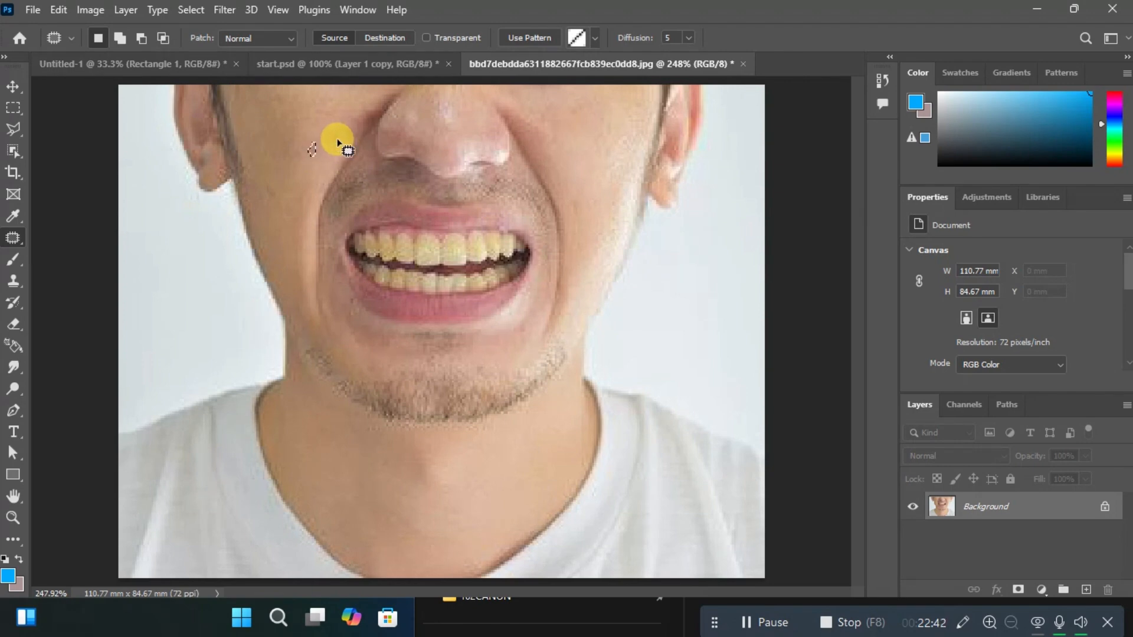
click(13, 87)
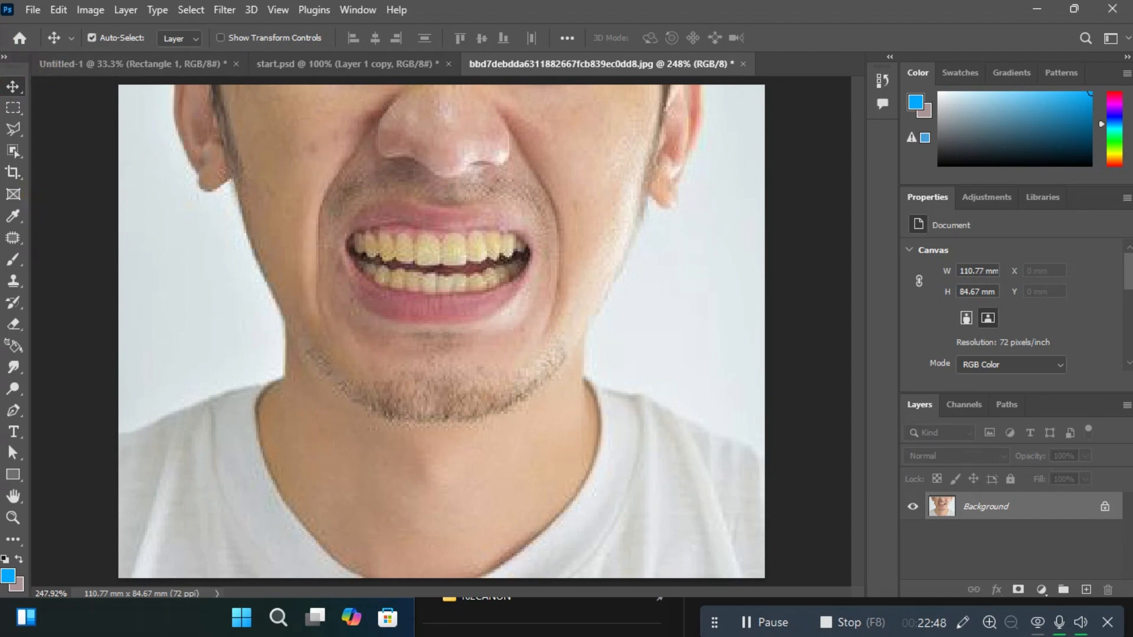
Expand the tool strip to two columns and ready the Brush tool at size 100.
ctrl+click(2, 58)
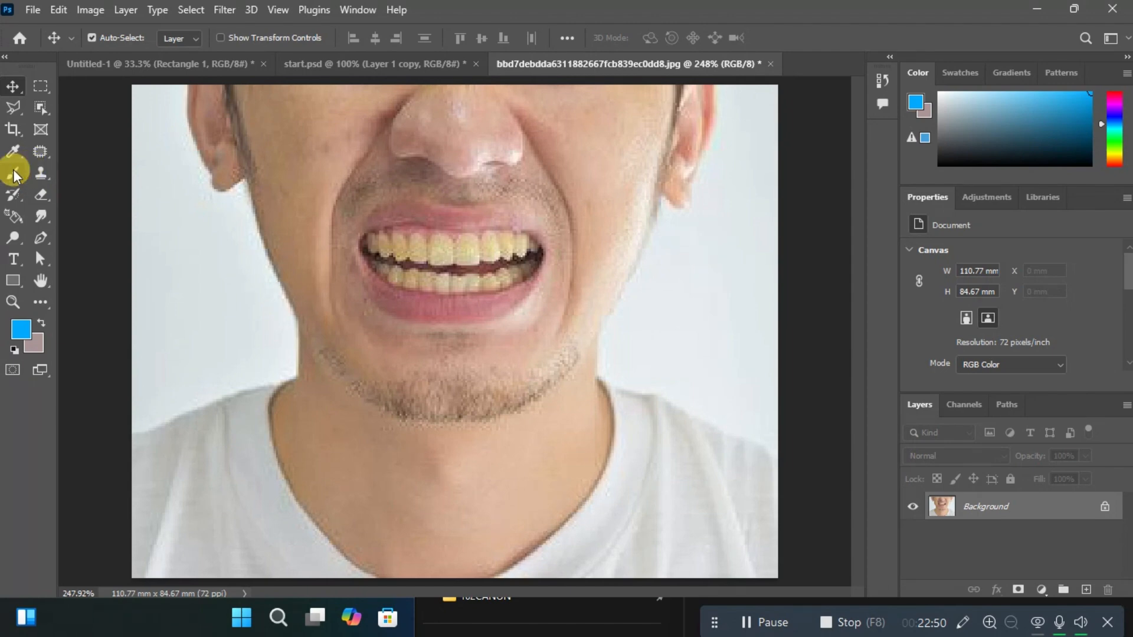
click(37, 151)
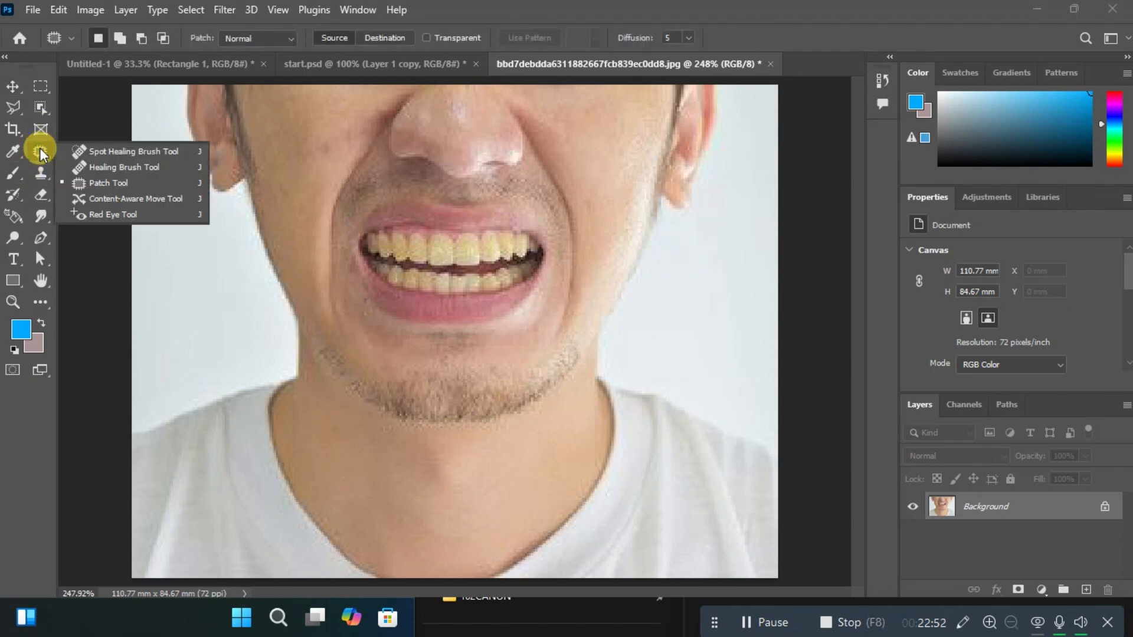
click(13, 177)
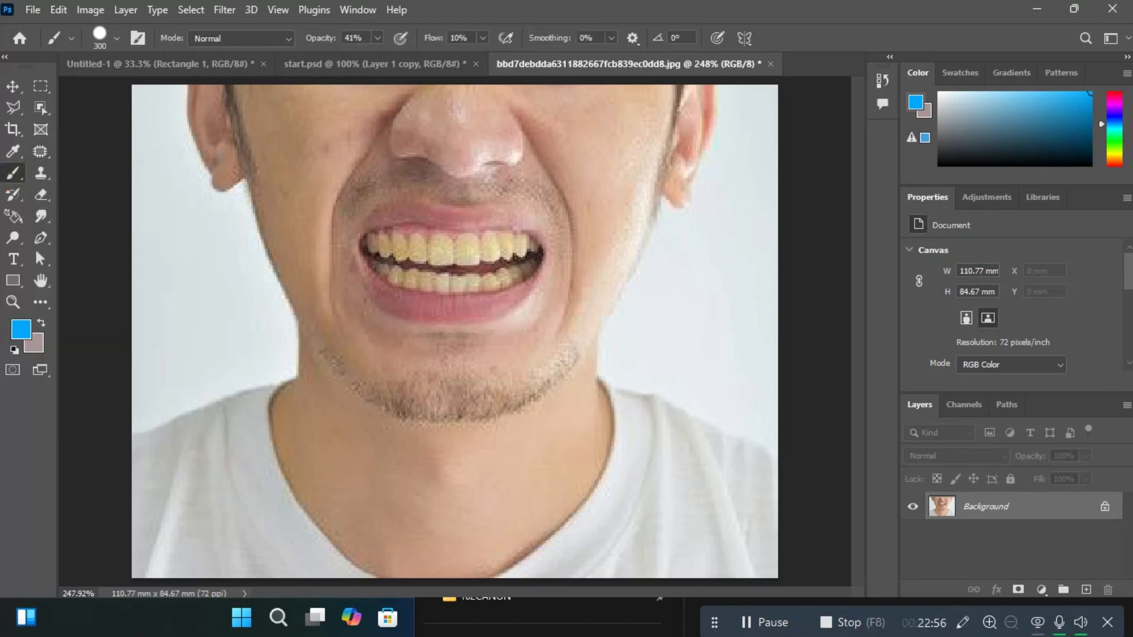
key(bracketleft)
key(bracketleft)
key(bracketleft)
key(bracketleft)
key(bracketleft)
key(bracketleft)
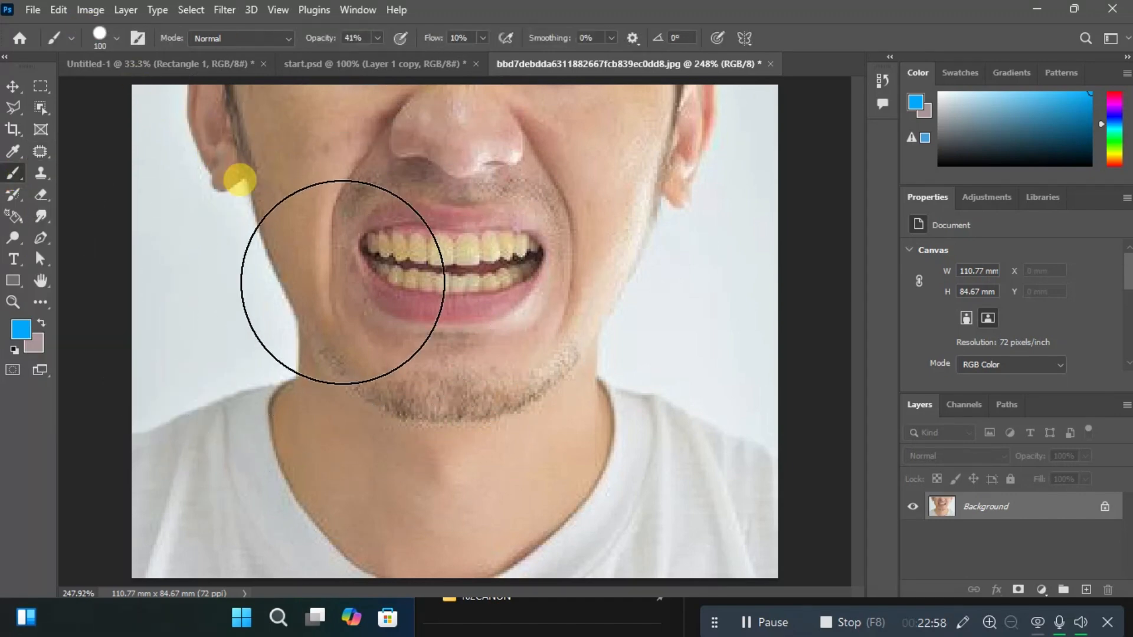
Paint blue brush strokes across the man's mouth, chin and neck in the teeth photo, undoing earlier trial strokes.
mouse_move(318, 293)
mouse_down()
mouse_move(458, 275)
mouse_move(507, 301)
mouse_move(658, 277)
mouse_move(503, 300)
mouse_move(191, 375)
mouse_move(505, 434)
mouse_move(777, 558)
mouse_move(553, 435)
mouse_move(255, 355)
mouse_move(737, 348)
mouse_move(271, 297)
mouse_move(331, 223)
mouse_move(242, 192)
mouse_move(585, 212)
mouse_move(175, 364)
mouse_up()
key(ctrl+z)
key(ctrl+z)
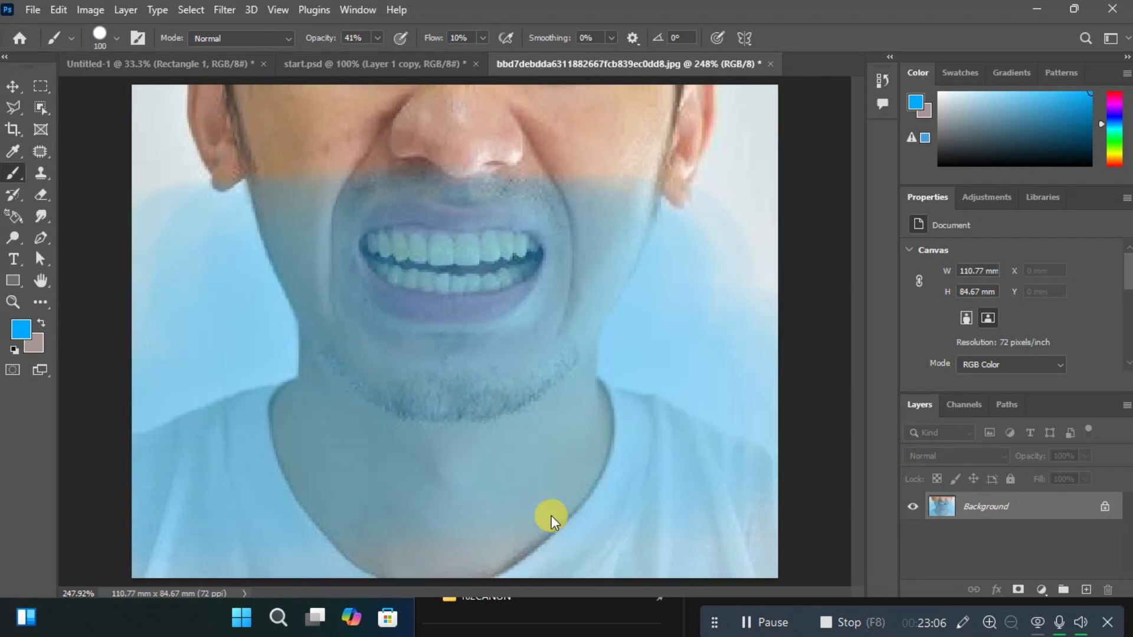
mouse_move(144, 264)
mouse_down()
mouse_move(288, 233)
mouse_move(539, 273)
mouse_up()
drag(642, 376, 215, 367)
Set the foreground colour to green (16c837) and brush it over the man's lower face and neck.
click(23, 331)
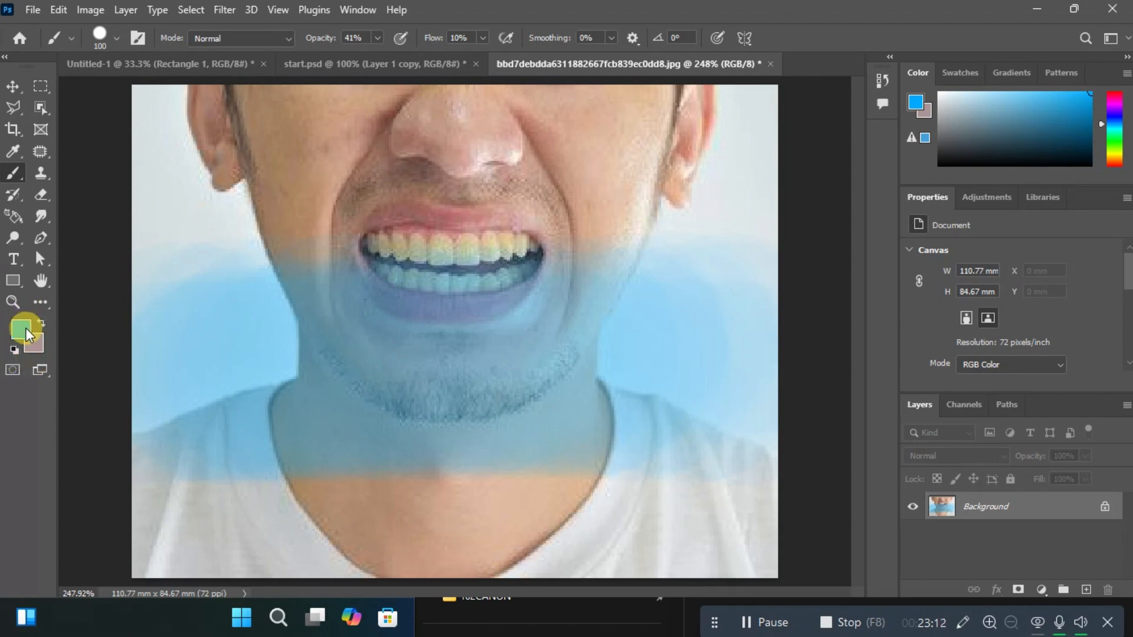
click(26, 336)
drag(824, 157, 862, 192)
click(913, 236)
click(881, 149)
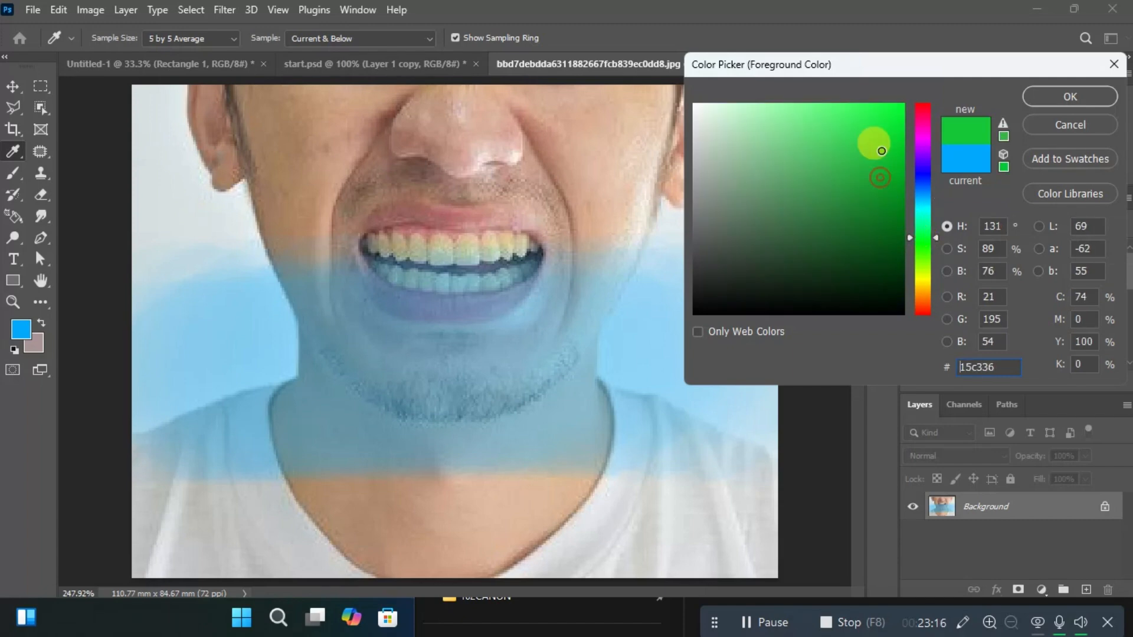
click(1069, 98)
key(b)
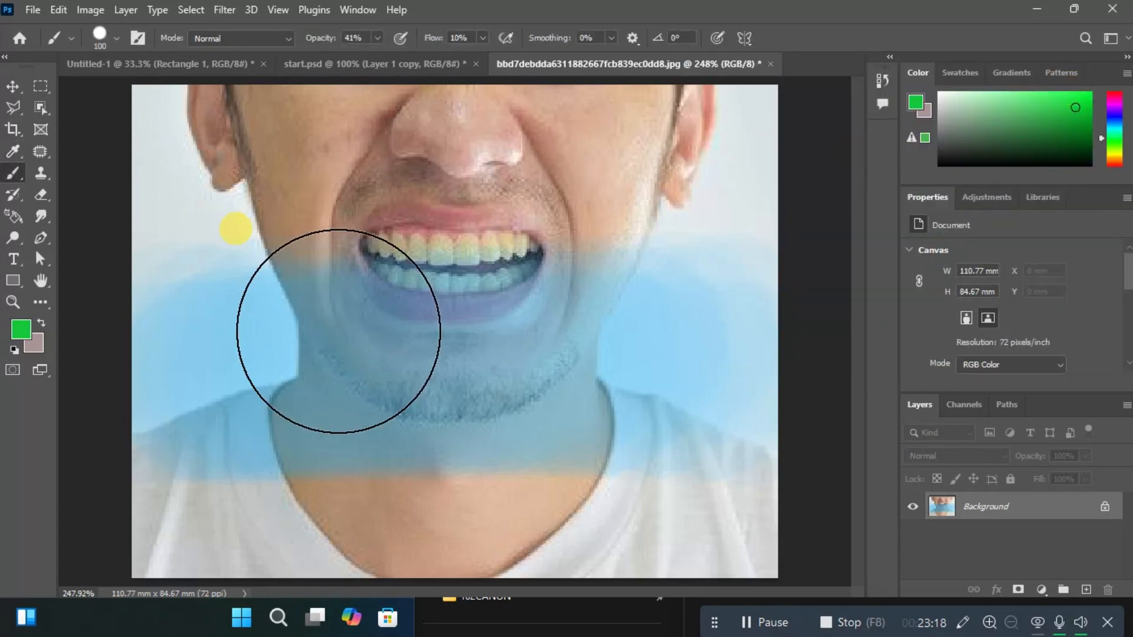
mouse_move(408, 345)
mouse_down()
mouse_move(472, 351)
mouse_move(650, 322)
mouse_move(602, 305)
mouse_move(573, 351)
mouse_move(394, 427)
mouse_move(447, 492)
mouse_move(841, 350)
mouse_move(771, 361)
mouse_up()
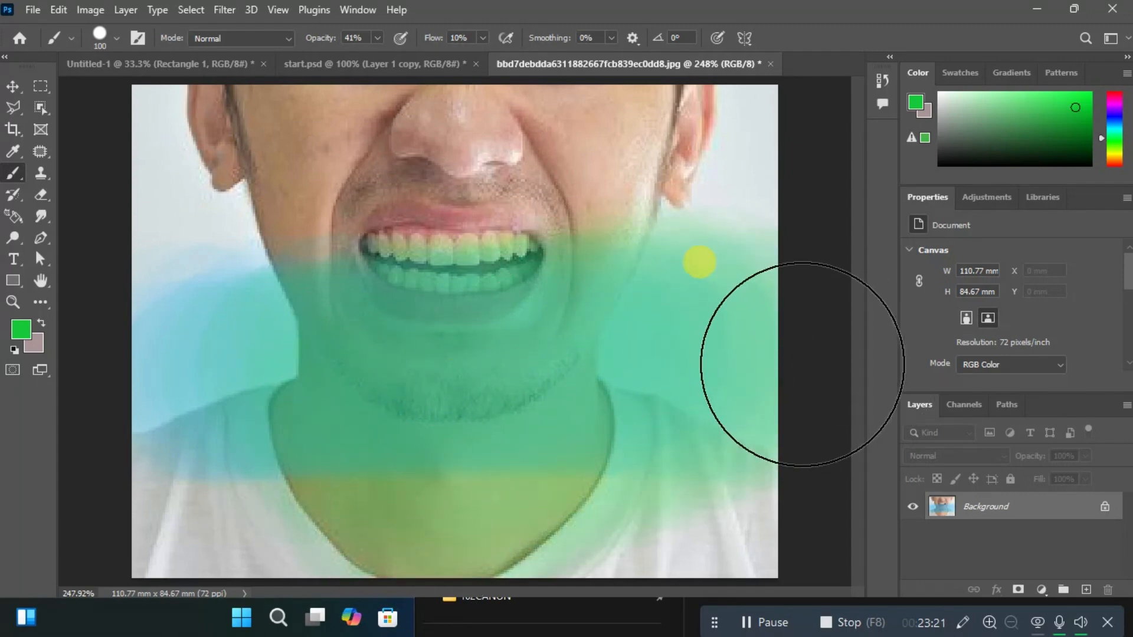
Set the foreground colour to red (c81623) and paint a trial brush stroke on the teeth photo.
click(20, 333)
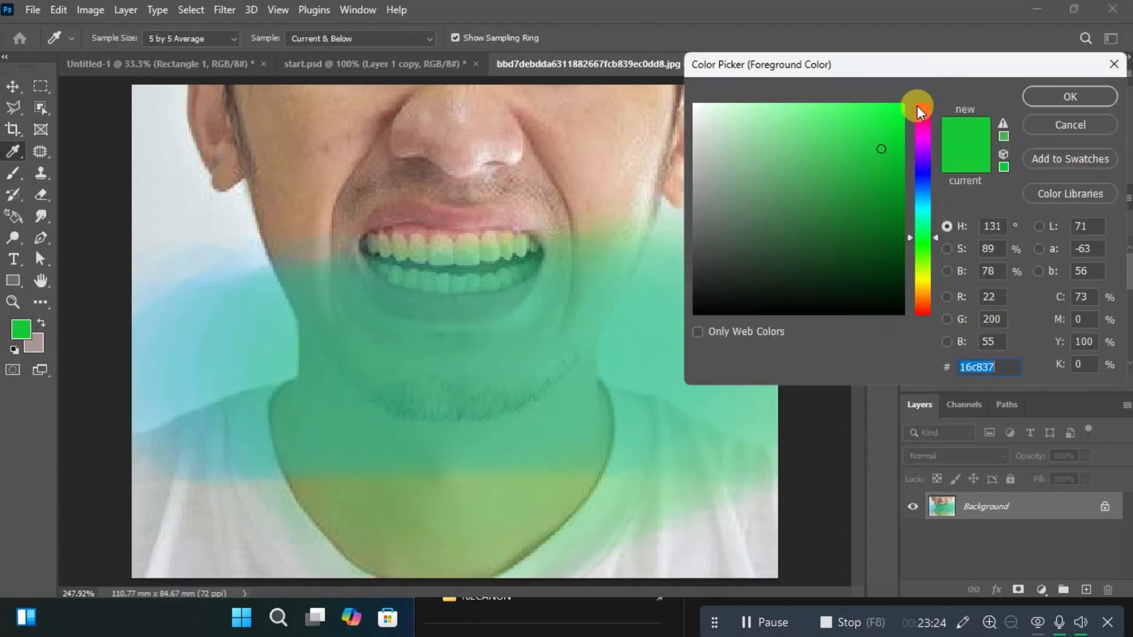
click(921, 105)
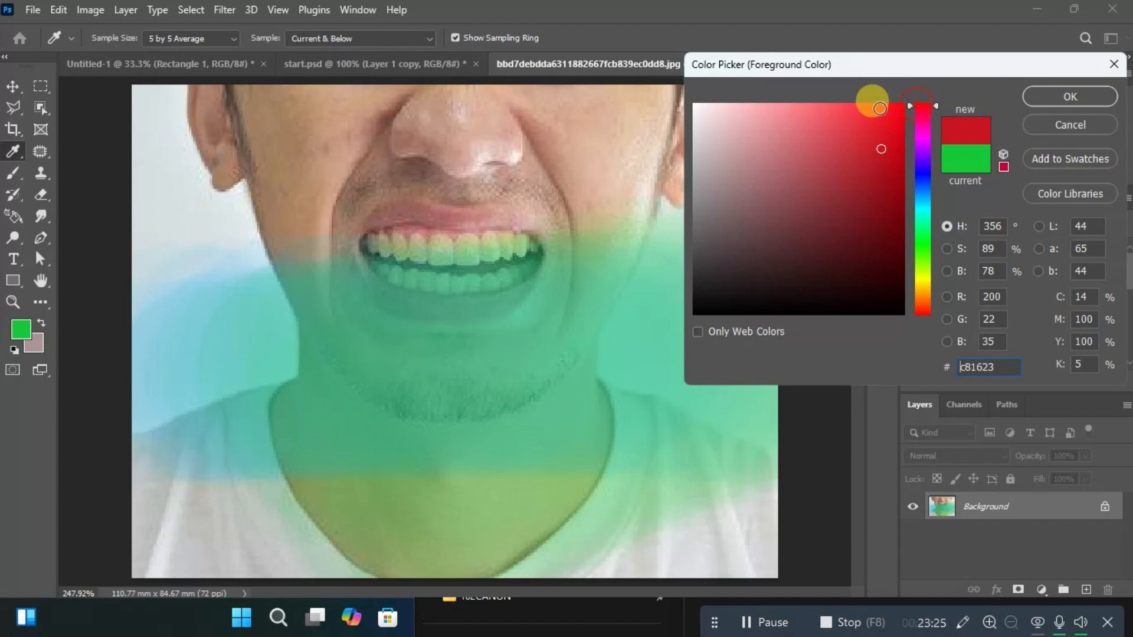
click(1041, 96)
mouse_move(177, 236)
mouse_down()
mouse_move(289, 206)
mouse_move(249, 279)
mouse_move(191, 331)
mouse_move(706, 153)
mouse_move(427, 293)
mouse_move(269, 356)
mouse_move(304, 564)
mouse_move(681, 468)
mouse_move(665, 386)
mouse_move(290, 153)
mouse_move(217, 180)
mouse_up()
Undo all the coloured brush strokes on the teeth photo.
key(ctrl+z)
key(ctrl+z)
key(ctrl+z)
key(ctrl+z)
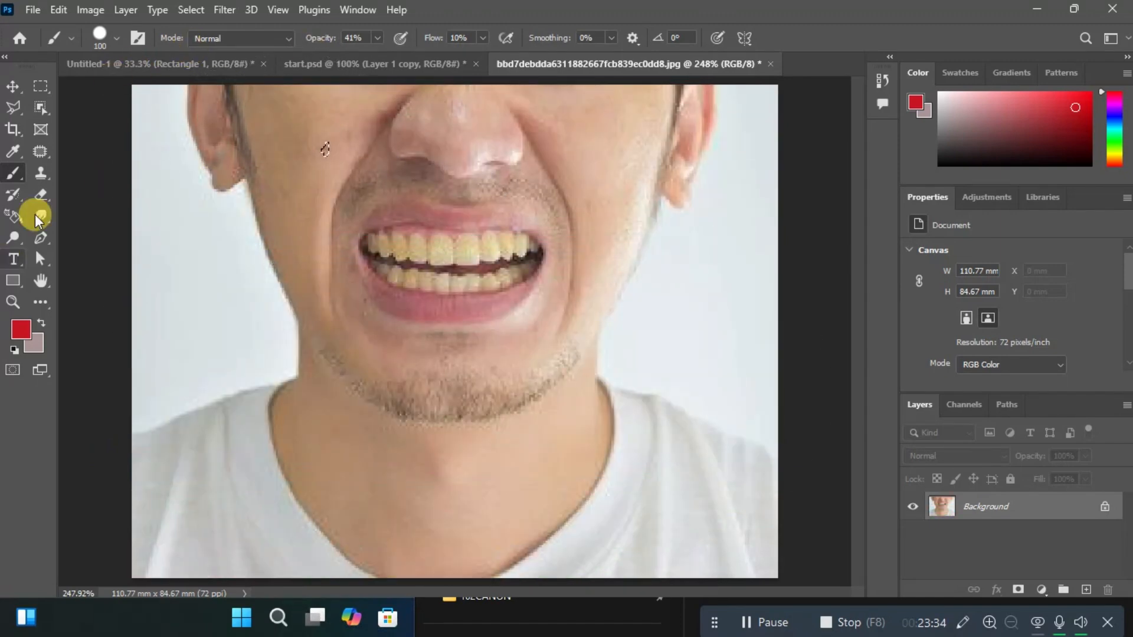
Try the Clone Stamp tool on the man's cheek without defining a source point, dismissing each alert.
click(41, 173)
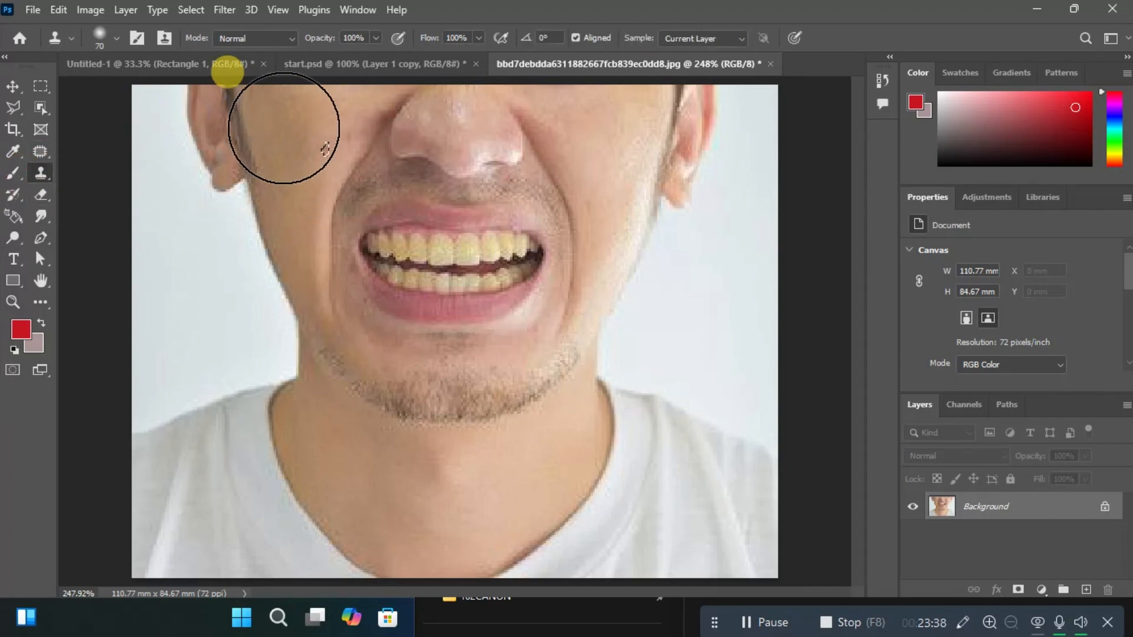
click(319, 158)
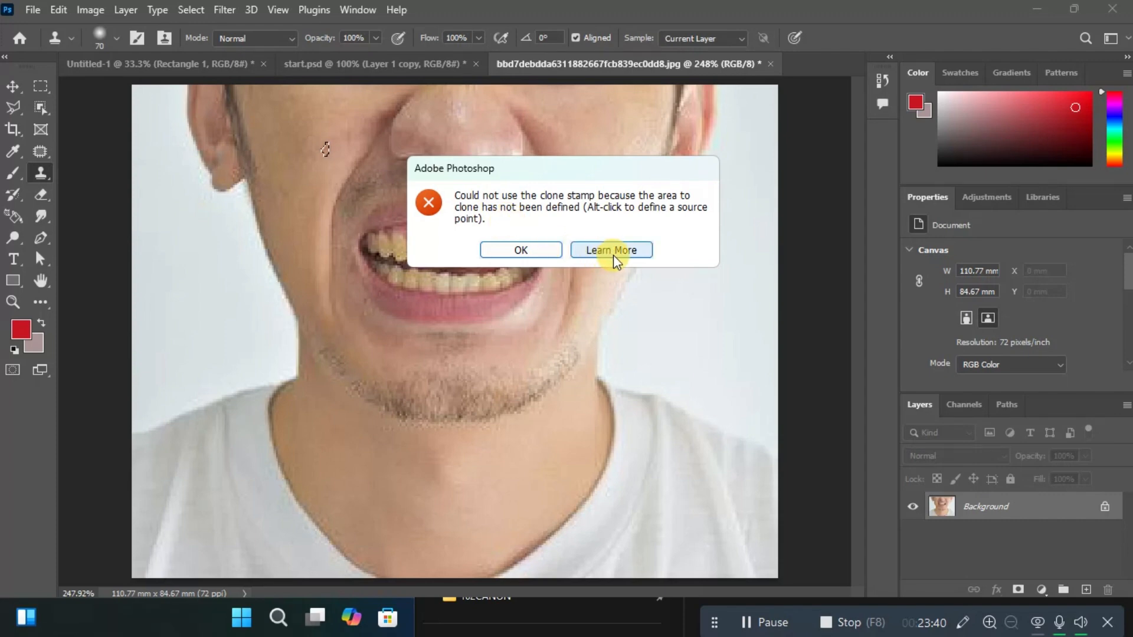
click(517, 248)
click(315, 165)
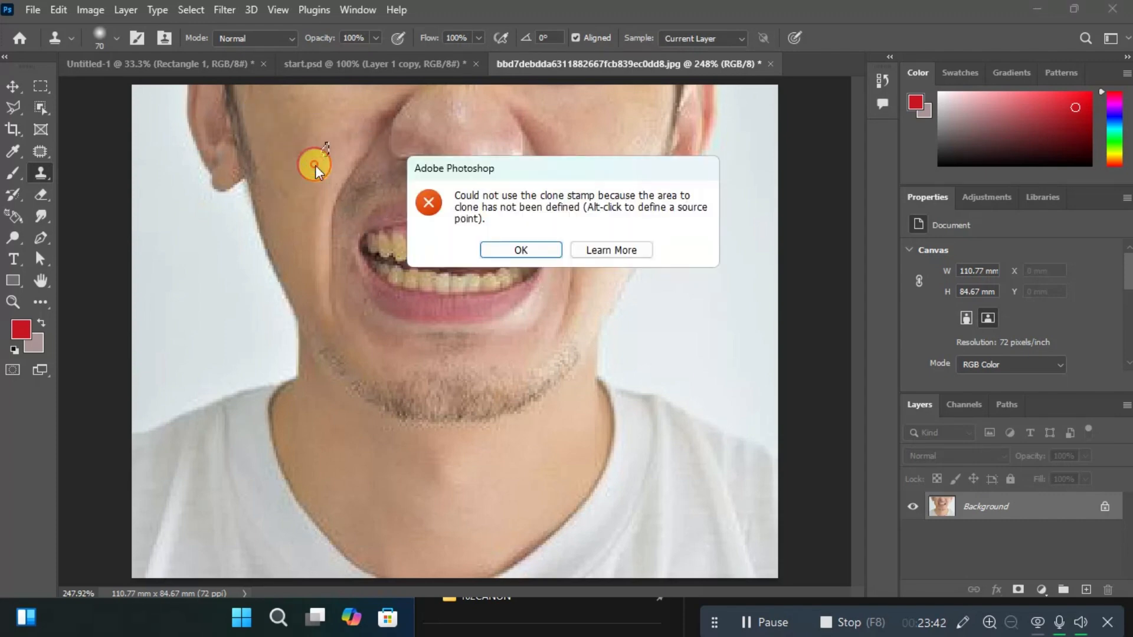
click(506, 251)
click(506, 251)
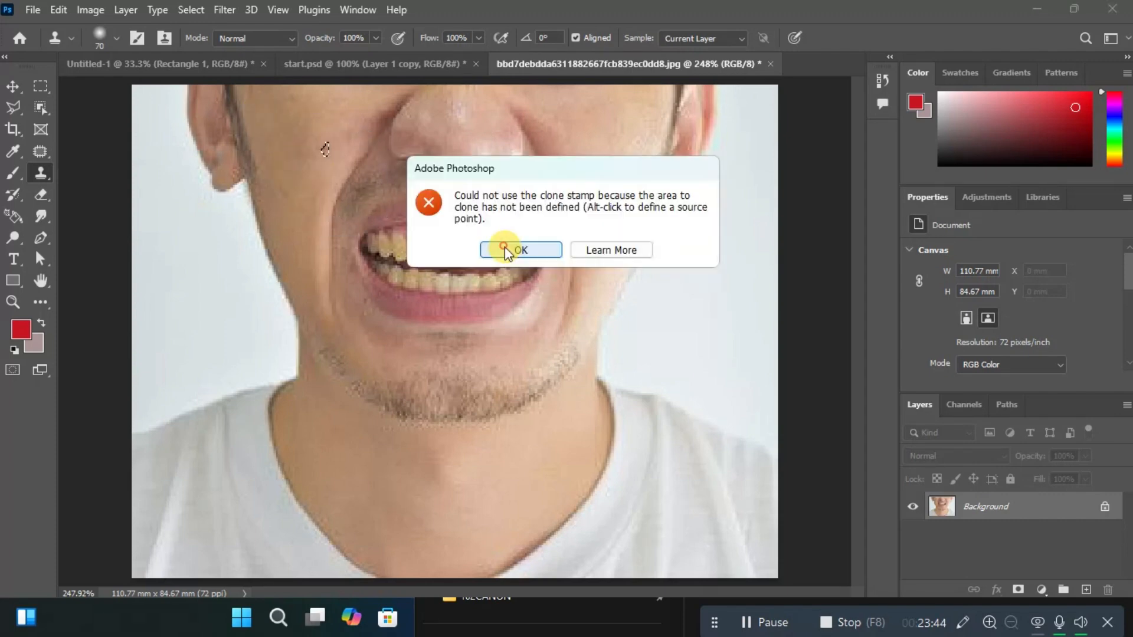
click(506, 251)
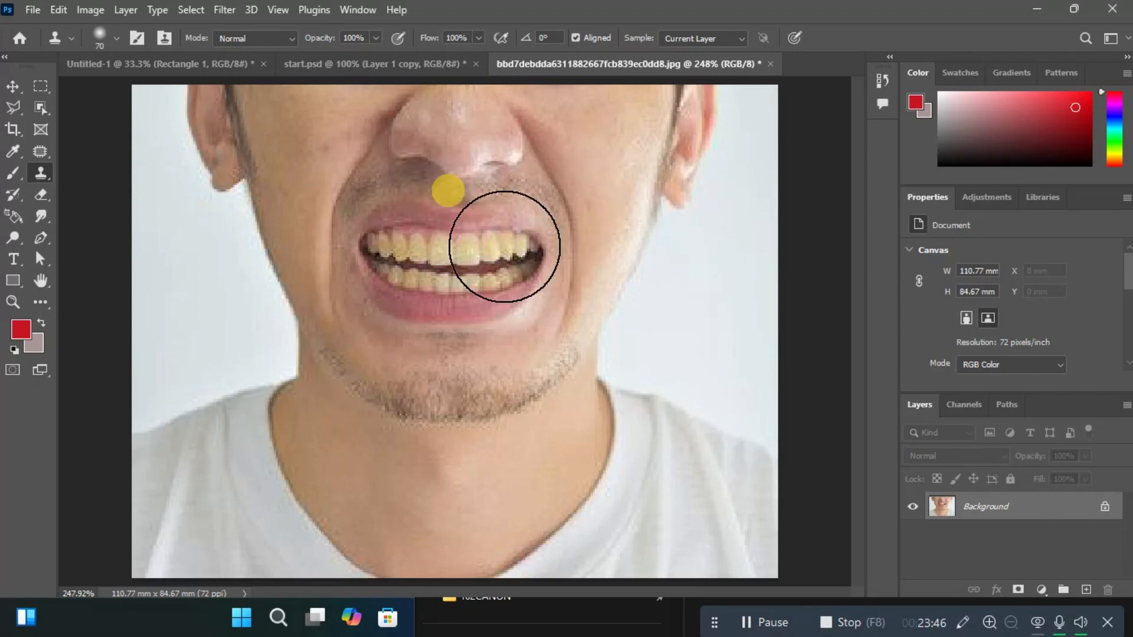
click(313, 151)
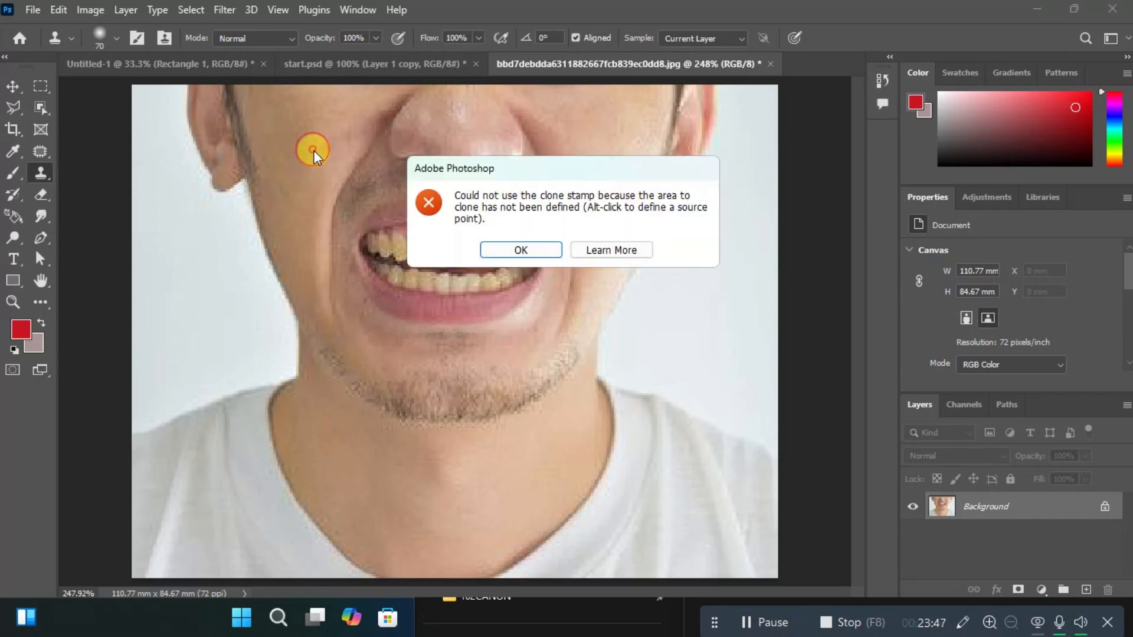
click(528, 248)
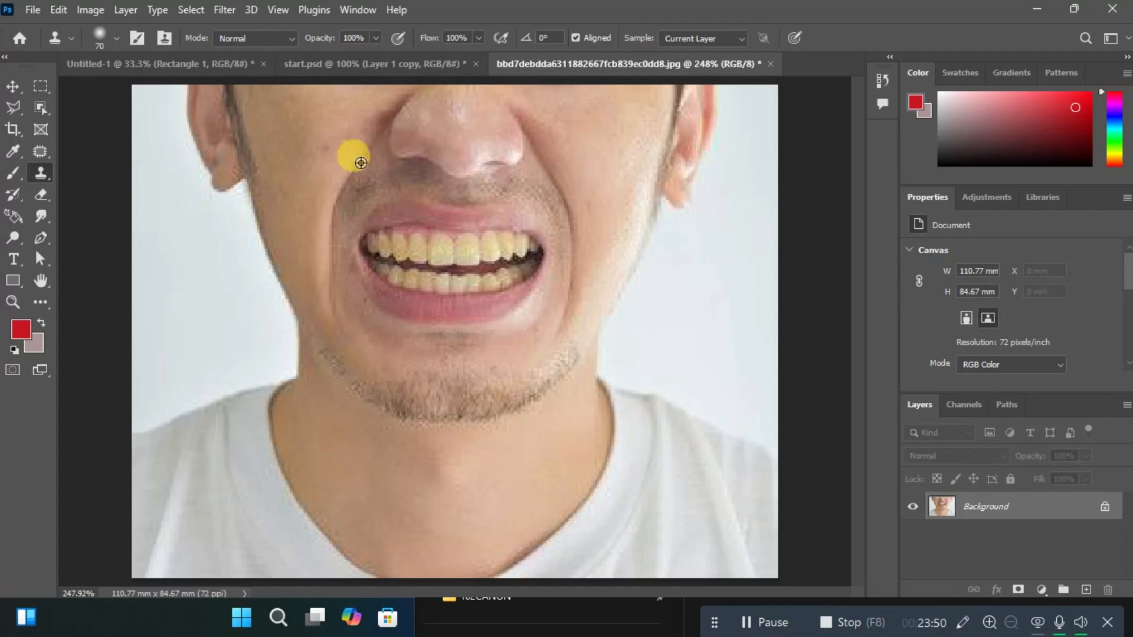
Sample clean skin on the man's cheek as the clone source and stamp it over the nearby blemish.
alt+click(311, 157)
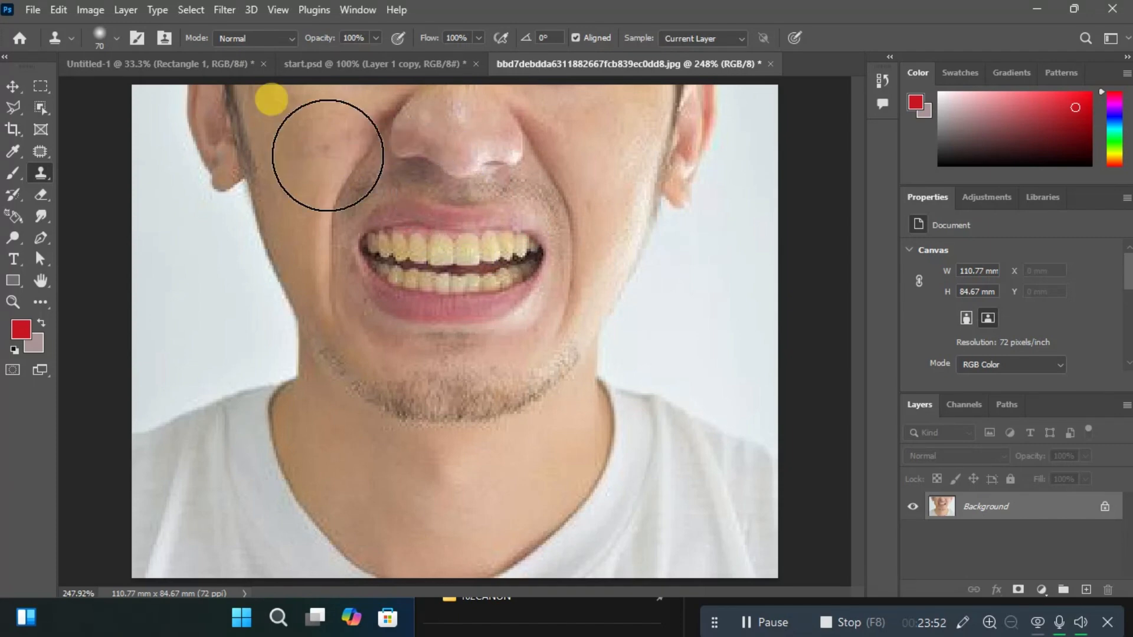
click(328, 157)
click(328, 156)
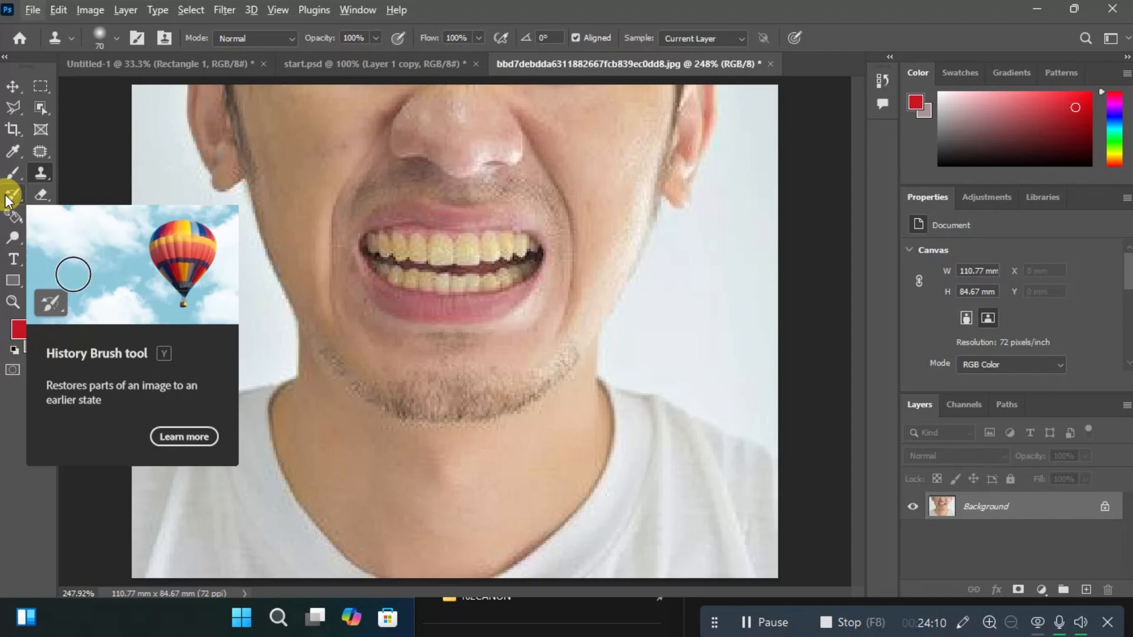
Erase across the man's mouth with the Eraser tool, first with the current background colour and again with it set to white.
click(41, 196)
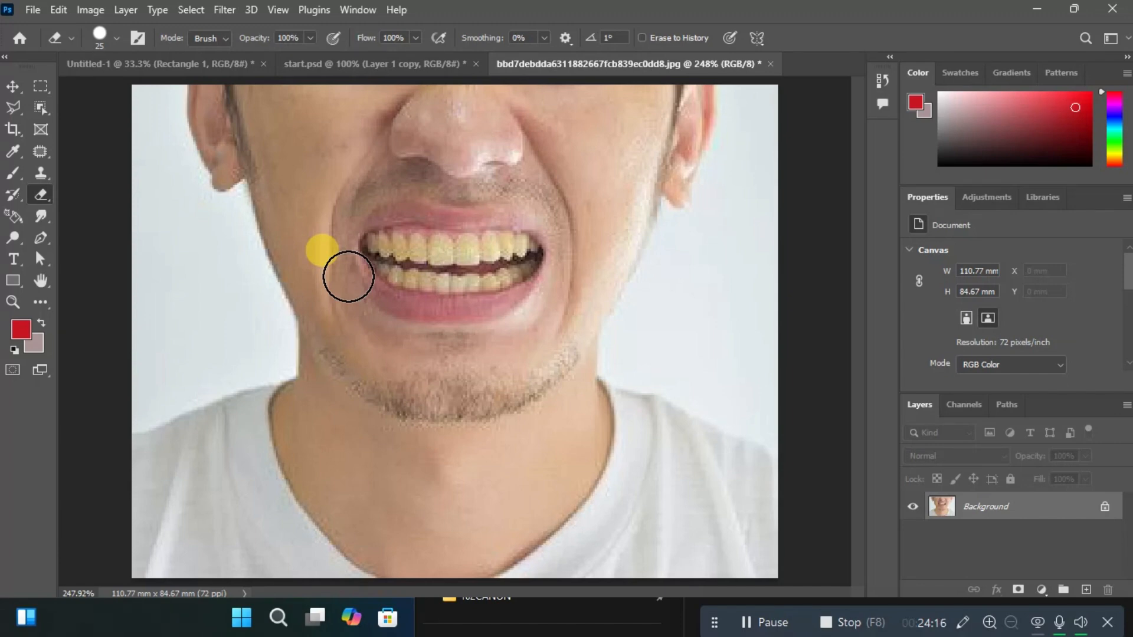
mouse_move(348, 276)
mouse_down()
mouse_move(403, 252)
mouse_move(438, 254)
mouse_move(375, 265)
mouse_move(367, 307)
mouse_move(512, 252)
mouse_move(359, 278)
mouse_move(414, 210)
mouse_up()
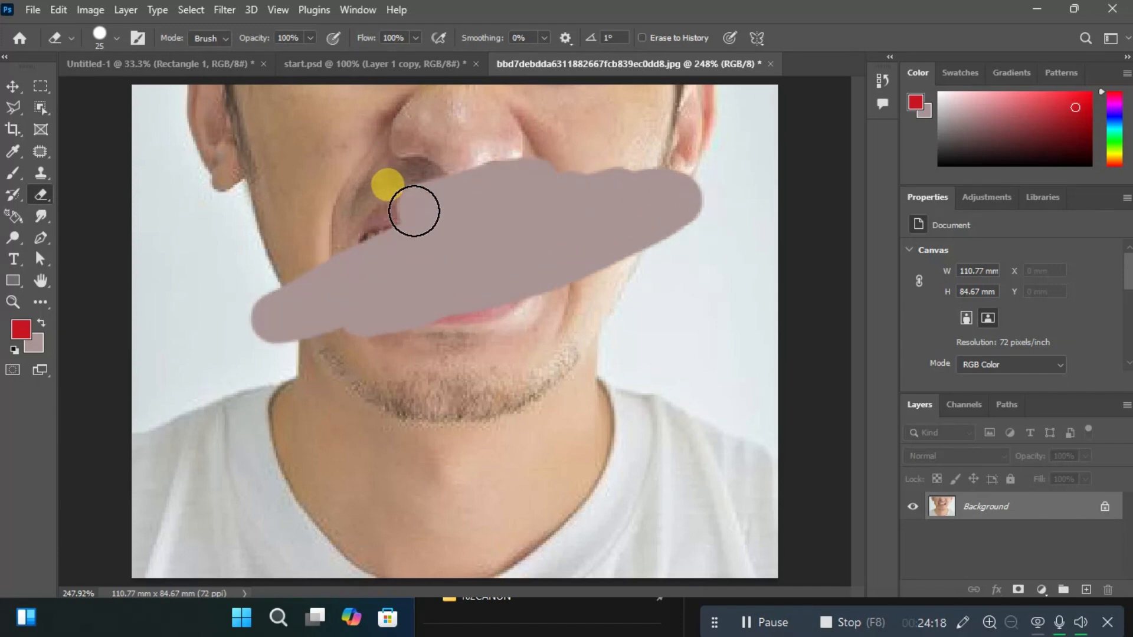
click(34, 343)
drag(731, 139, 687, 98)
click(1065, 96)
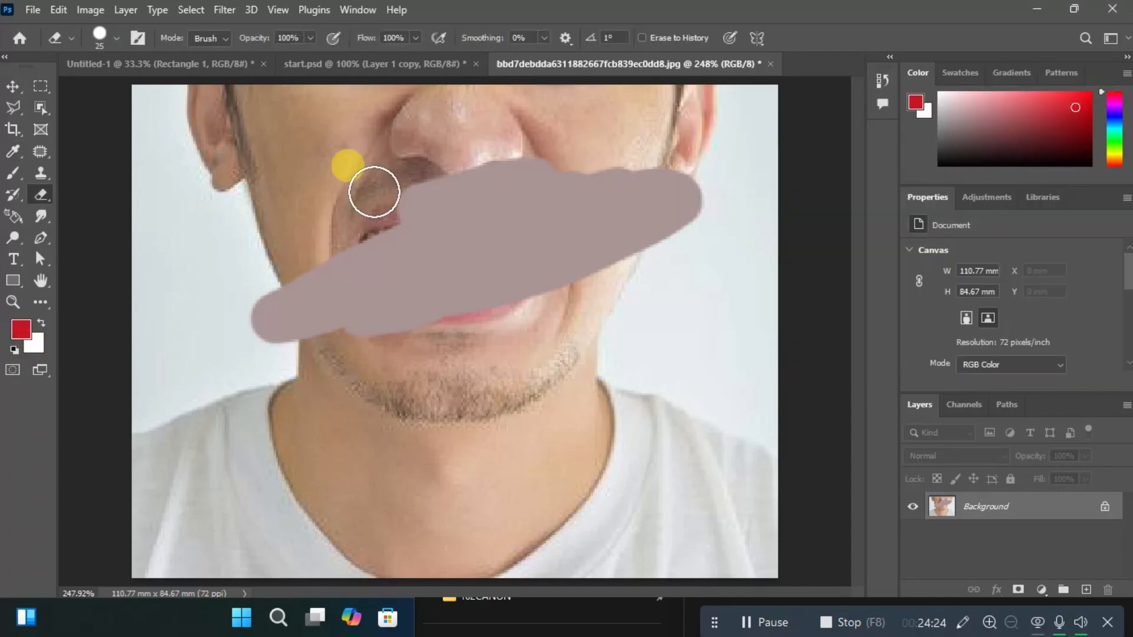
mouse_move(436, 223)
mouse_down()
mouse_move(546, 223)
mouse_move(576, 200)
mouse_move(415, 236)
mouse_move(752, 127)
mouse_move(221, 378)
mouse_move(388, 291)
mouse_move(619, 222)
mouse_up()
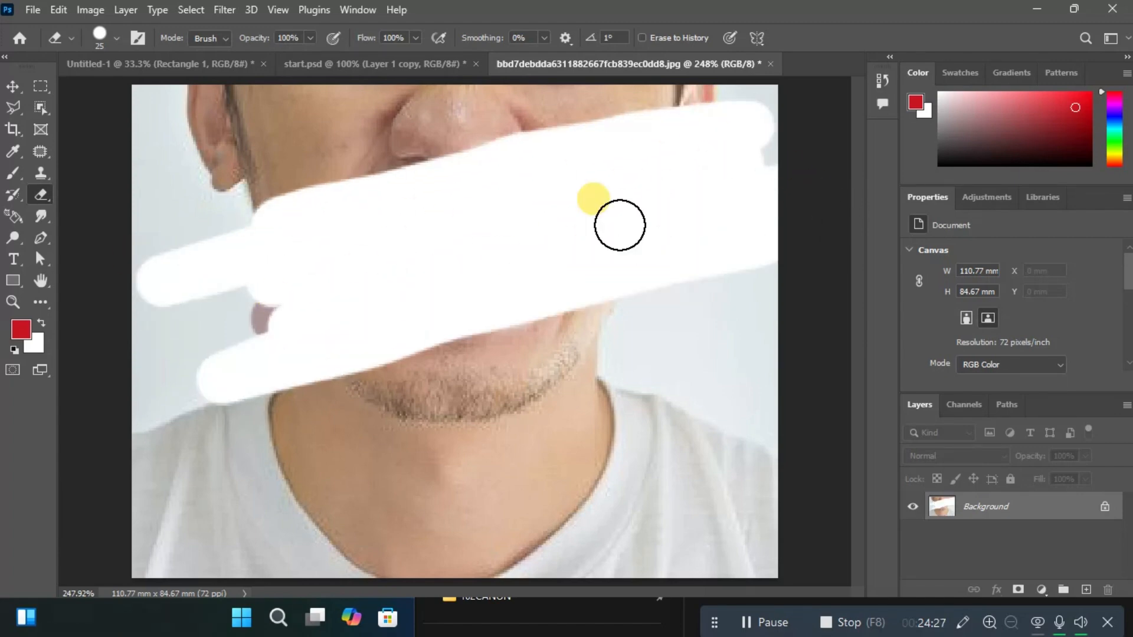
With the background colour set to near-black (0b0a0a), erase across the man's face and undo all the erasing.
click(38, 344)
click(811, 216)
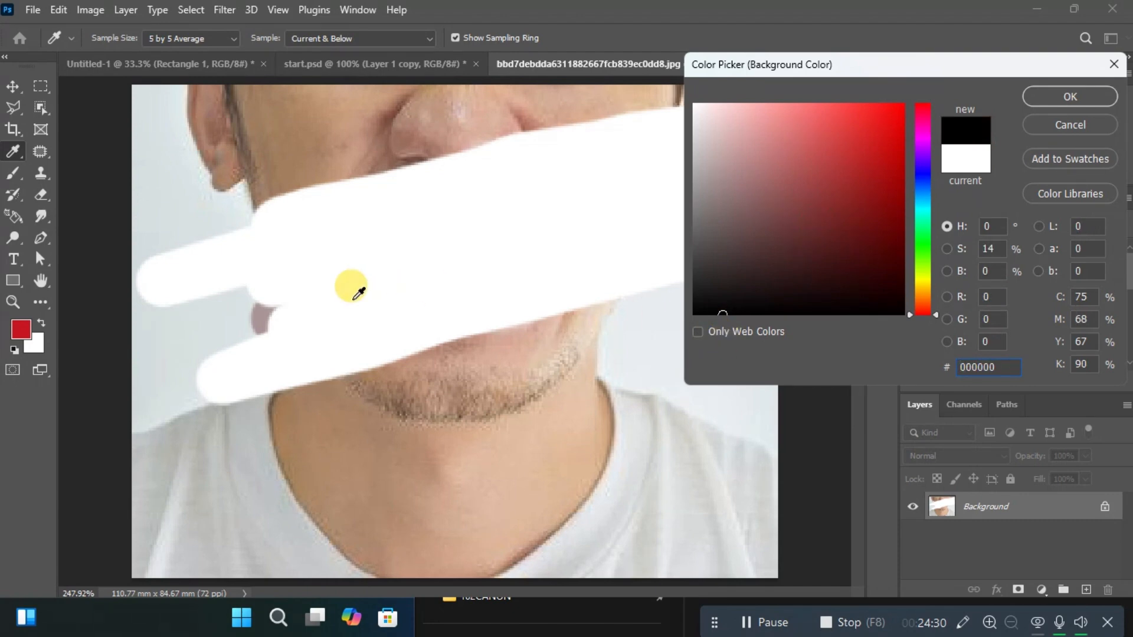
click(354, 296)
click(705, 305)
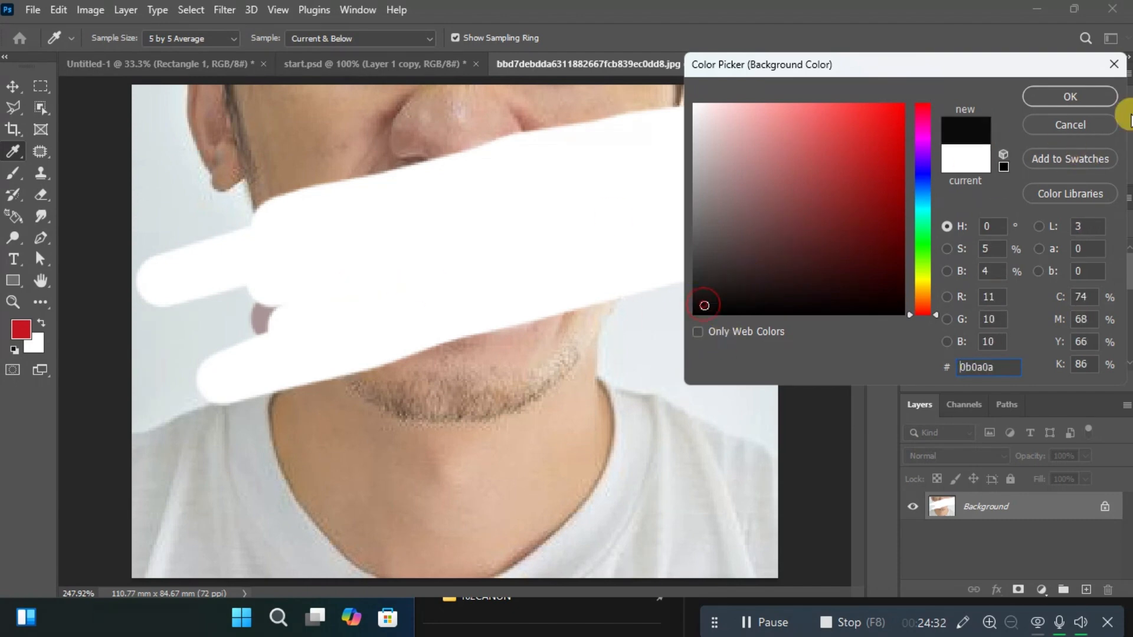
click(1034, 97)
mouse_move(466, 182)
mouse_down()
mouse_move(519, 180)
mouse_move(212, 280)
mouse_move(613, 157)
mouse_move(800, 159)
mouse_move(625, 228)
mouse_up()
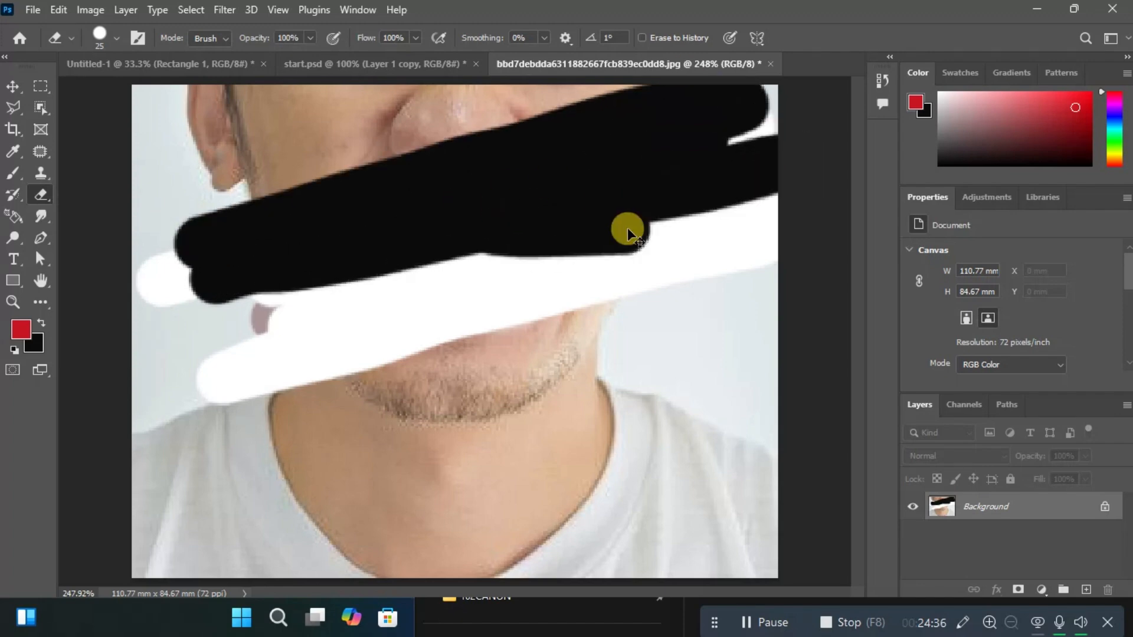
key(F12)
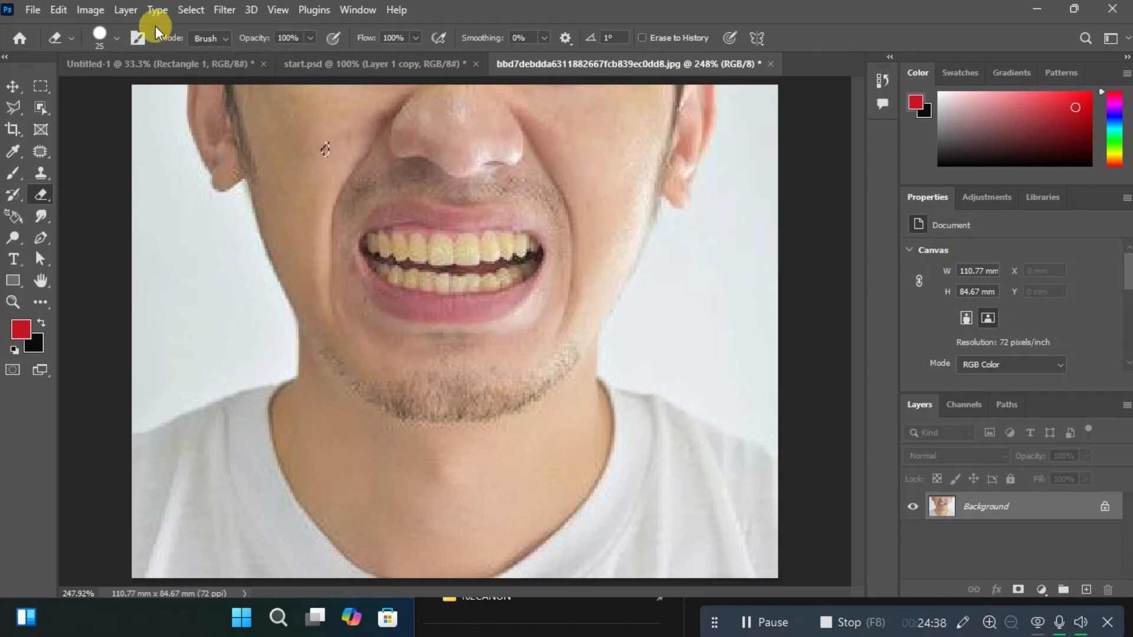
Switch to the start.psd document and enlarge the Layers panel slightly.
click(175, 65)
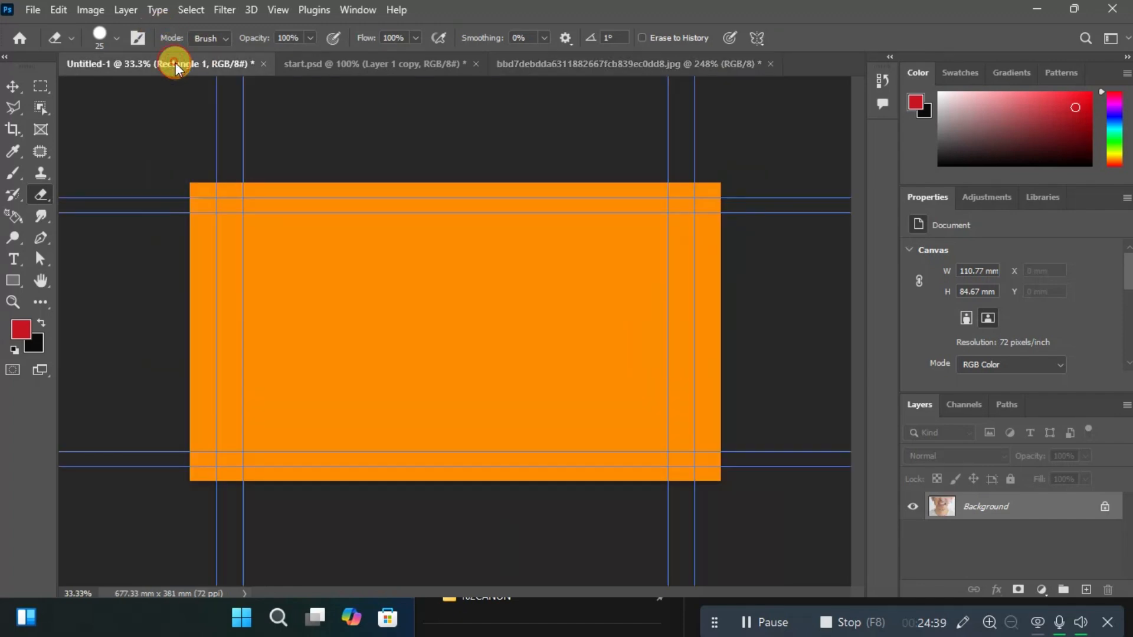
click(372, 64)
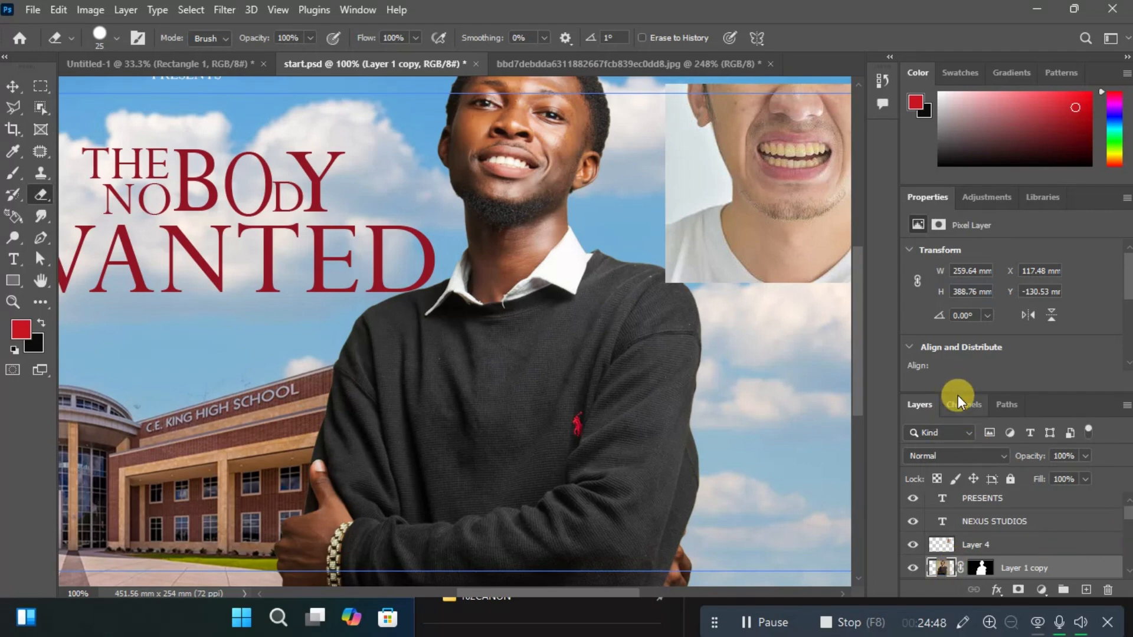
drag(963, 391, 962, 286)
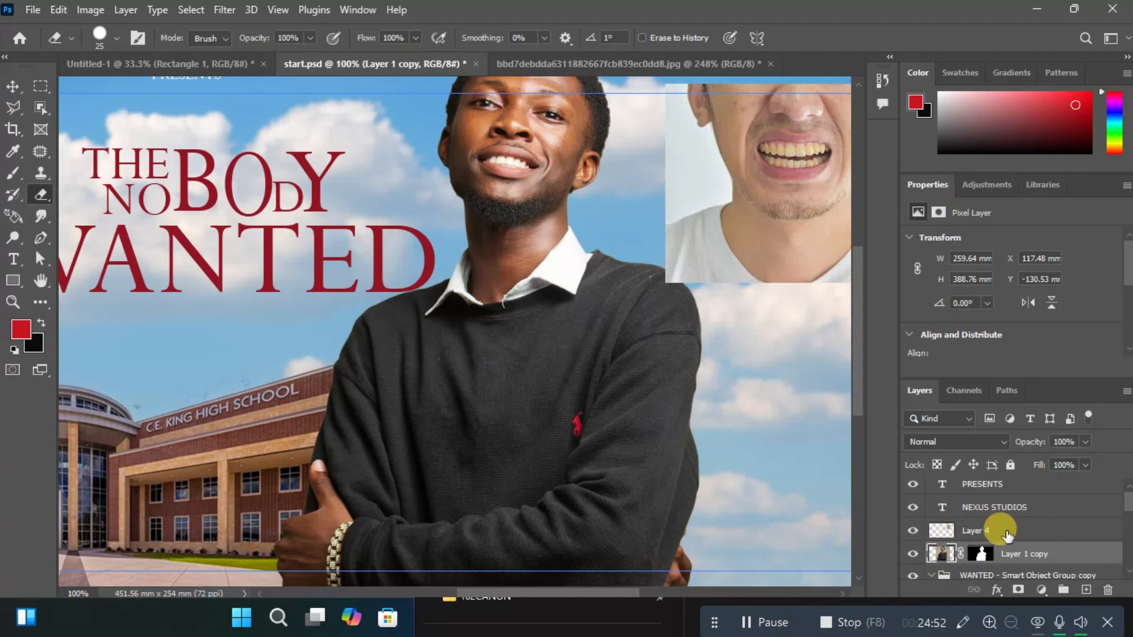
On Layer 4, erase the pasted photo of the man showing his teeth with the Eraser tool.
click(1004, 531)
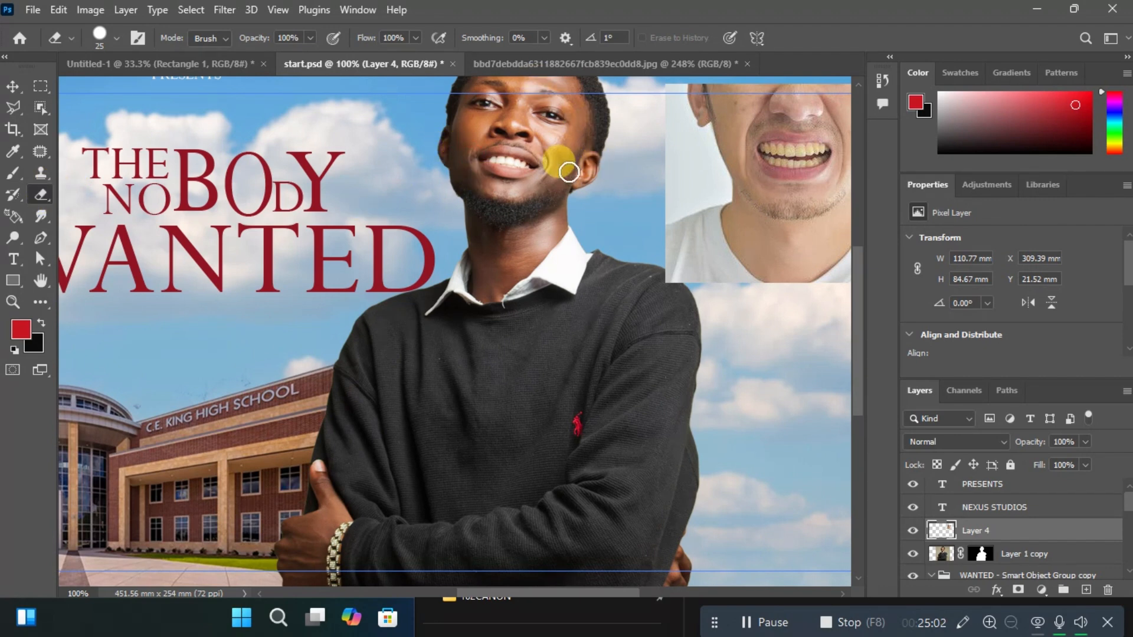
mouse_move(761, 127)
mouse_down()
mouse_move(807, 147)
mouse_move(615, 193)
mouse_move(668, 178)
mouse_move(628, 199)
mouse_move(774, 194)
mouse_move(617, 249)
mouse_move(609, 234)
mouse_move(645, 205)
mouse_move(636, 179)
mouse_move(555, 200)
mouse_move(583, 194)
mouse_move(613, 160)
mouse_move(583, 143)
mouse_move(887, 126)
mouse_move(906, 90)
mouse_move(830, 49)
mouse_move(738, 79)
mouse_move(666, 125)
mouse_move(547, 160)
mouse_up()
mouse_move(950, 155)
mouse_down()
mouse_move(569, 286)
mouse_move(972, 208)
mouse_move(706, 247)
mouse_move(687, 85)
mouse_up()
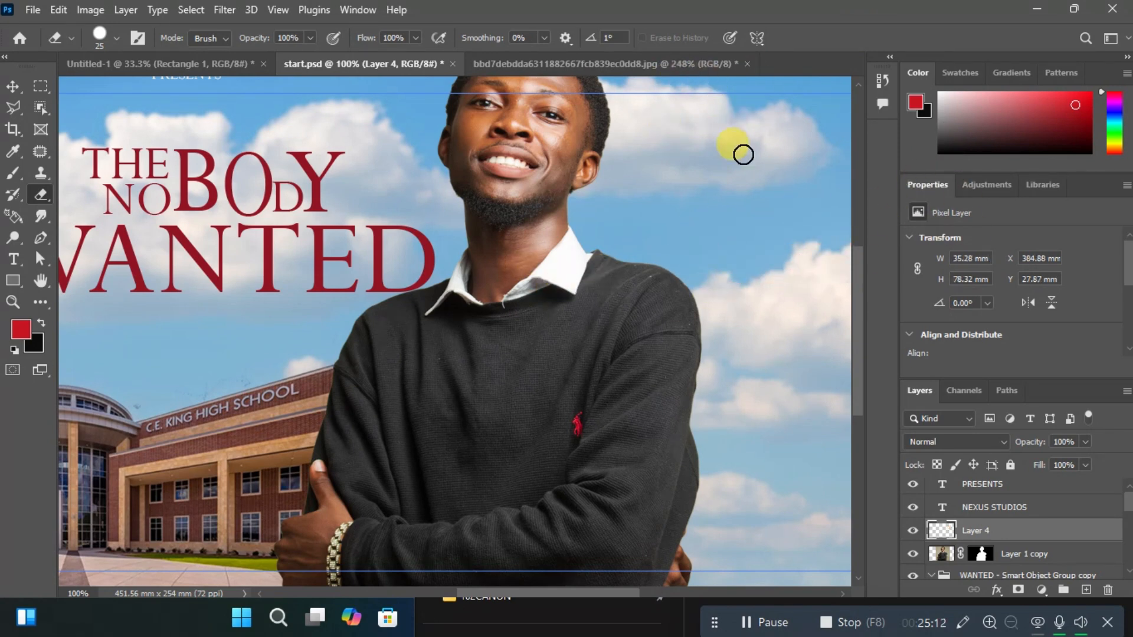
Try erasing across the man on Layer 1 copy, enlarge the eraser to 40, and undo the erasing and the Layer 4 photo's move.
click(1044, 555)
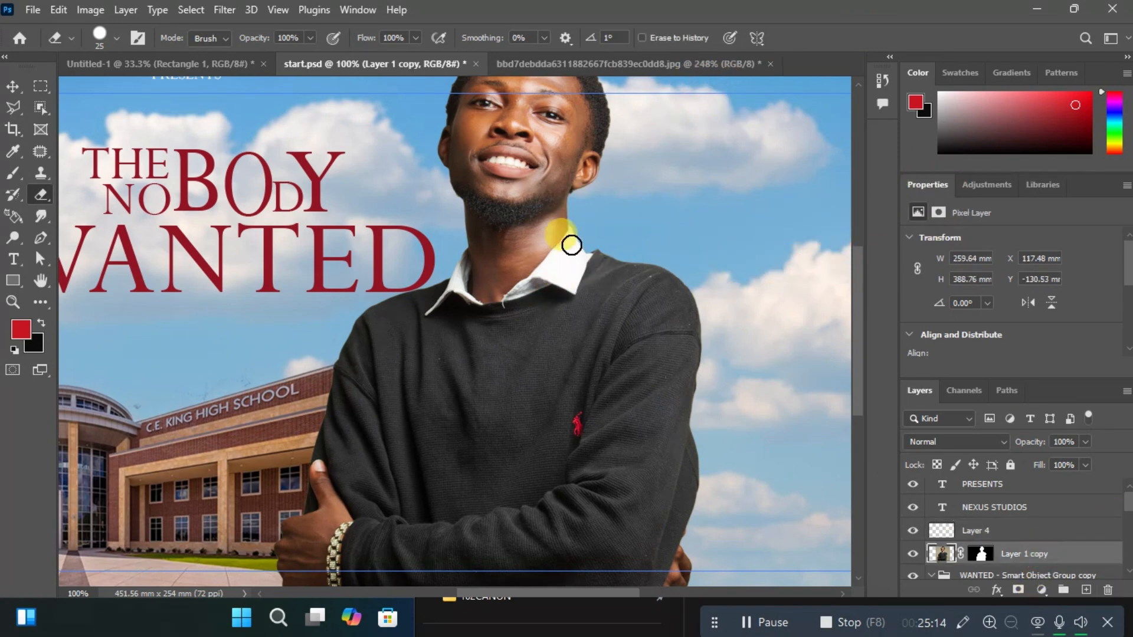
mouse_move(483, 135)
mouse_down()
mouse_move(464, 153)
mouse_move(547, 146)
mouse_move(401, 200)
mouse_move(508, 237)
mouse_move(716, 168)
mouse_move(737, 140)
mouse_move(619, 175)
mouse_move(428, 267)
mouse_move(287, 379)
mouse_move(343, 317)
mouse_move(477, 359)
mouse_move(497, 314)
mouse_move(442, 329)
mouse_move(573, 292)
mouse_up()
key(bracketright)
key(bracketright)
key(ctrl+z)
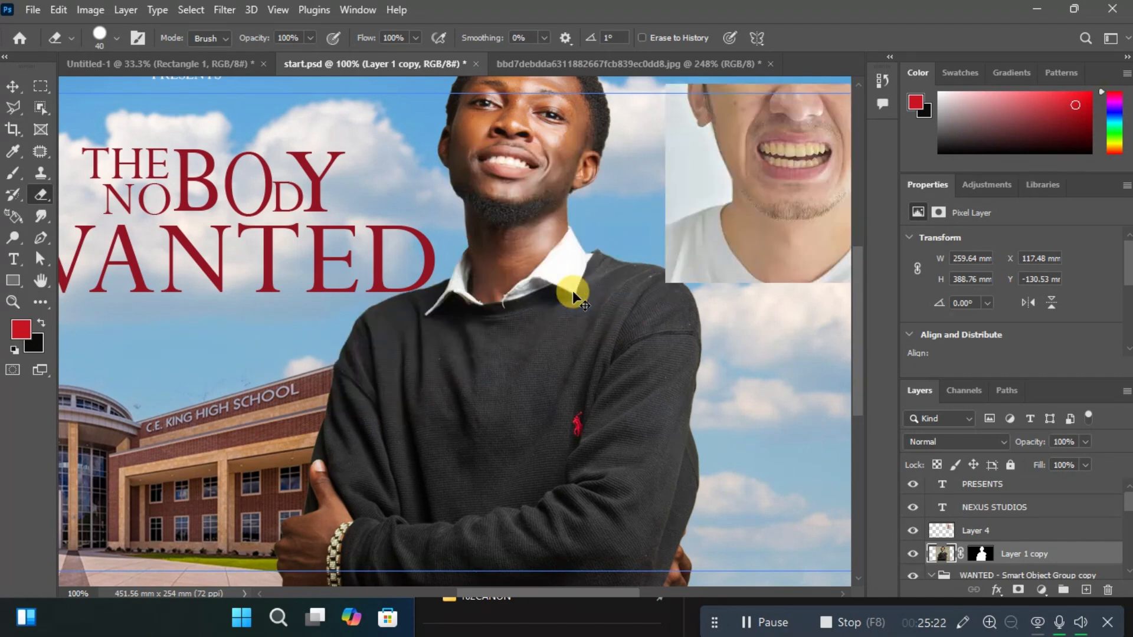
key(ctrl+z)
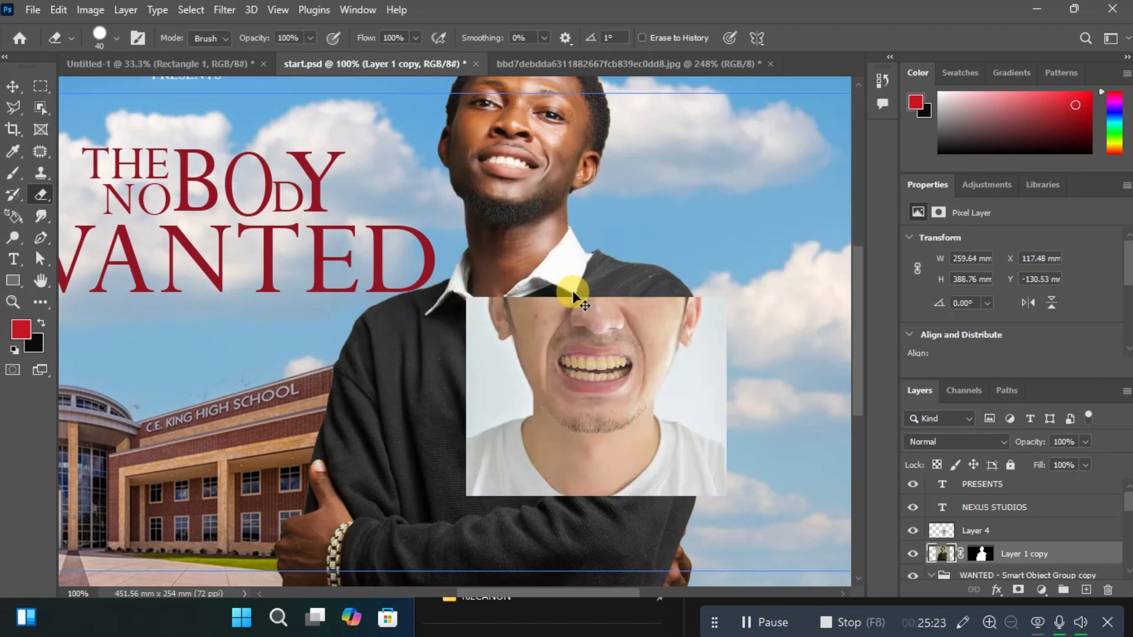
Trace a trial path around the smiling man's neck, jaw, ear and cheek with the Pen tool, and discard it.
click(40, 238)
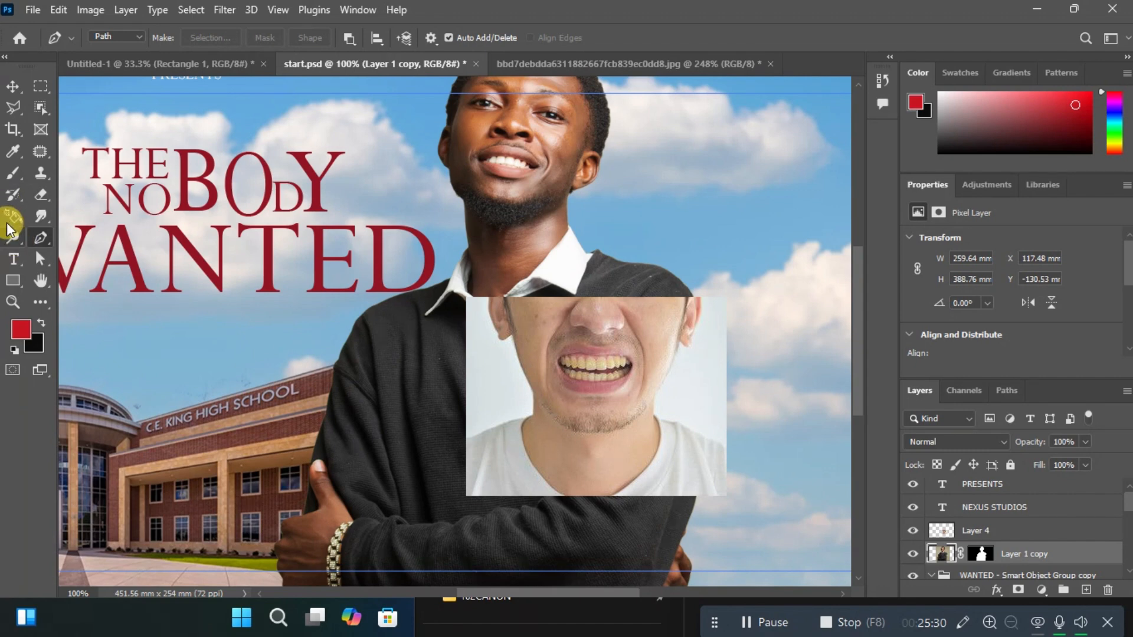
click(469, 247)
click(466, 206)
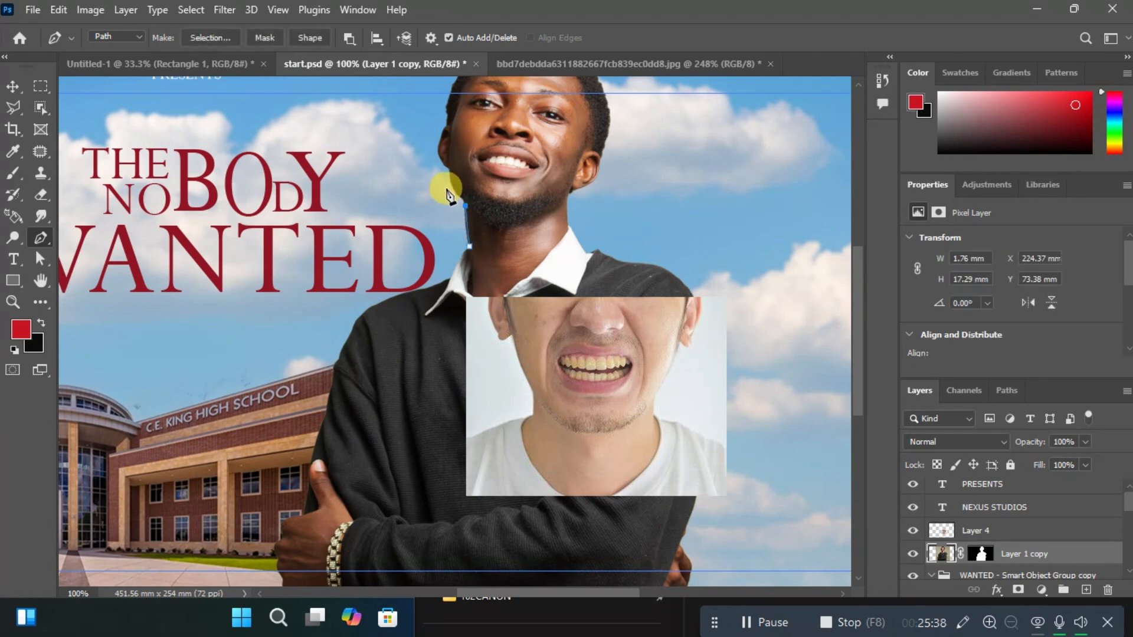
click(452, 188)
click(445, 166)
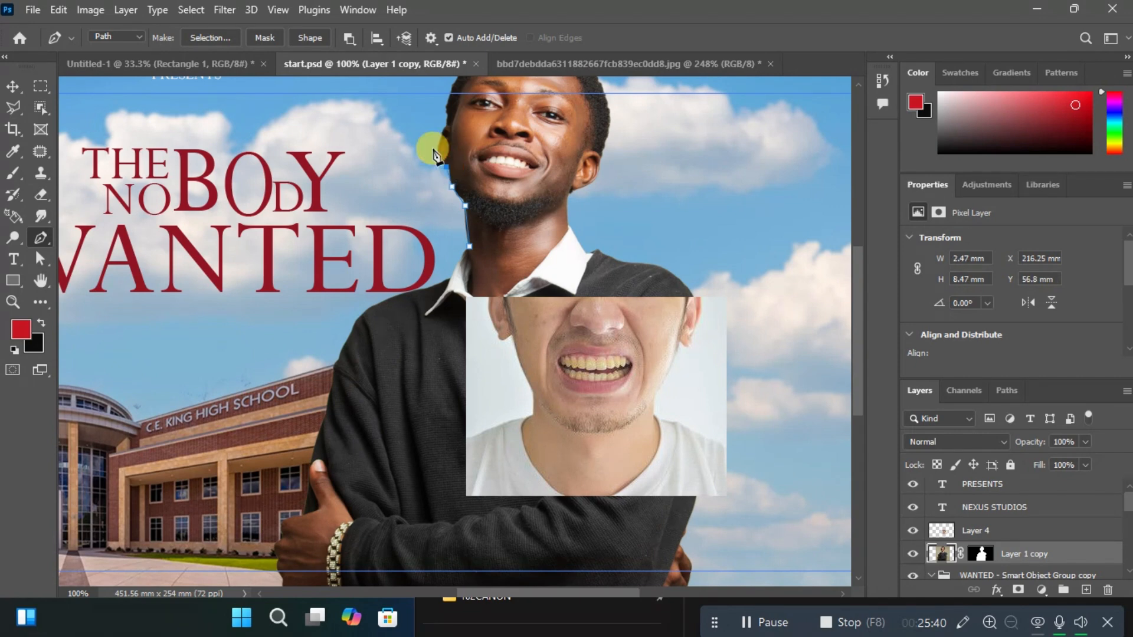
click(437, 142)
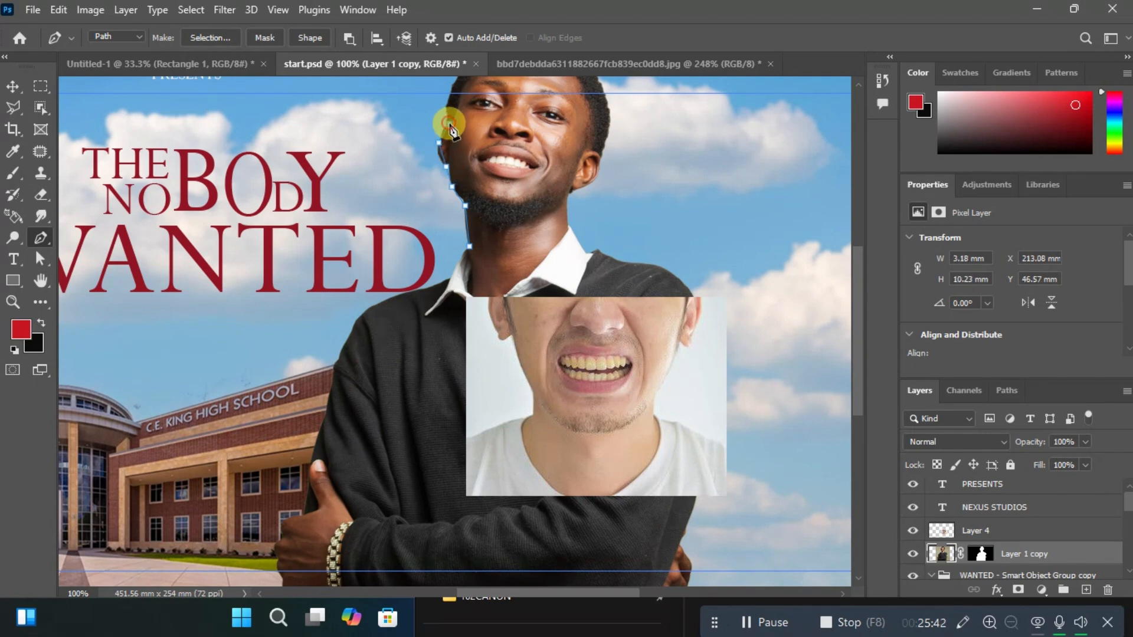
click(450, 129)
click(447, 110)
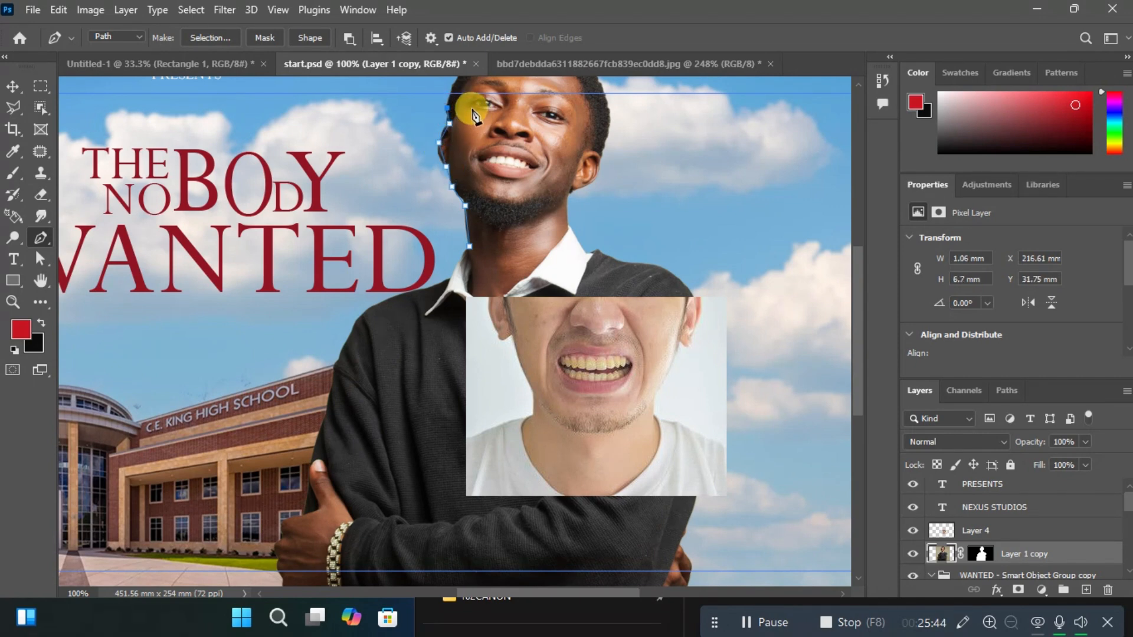
click(458, 118)
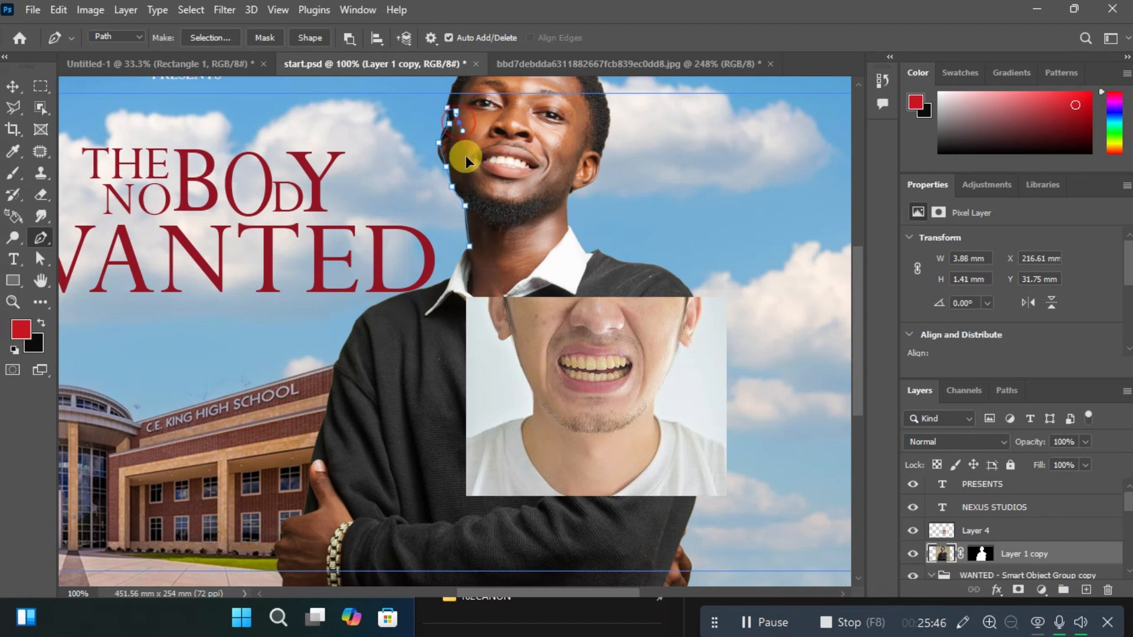
click(464, 172)
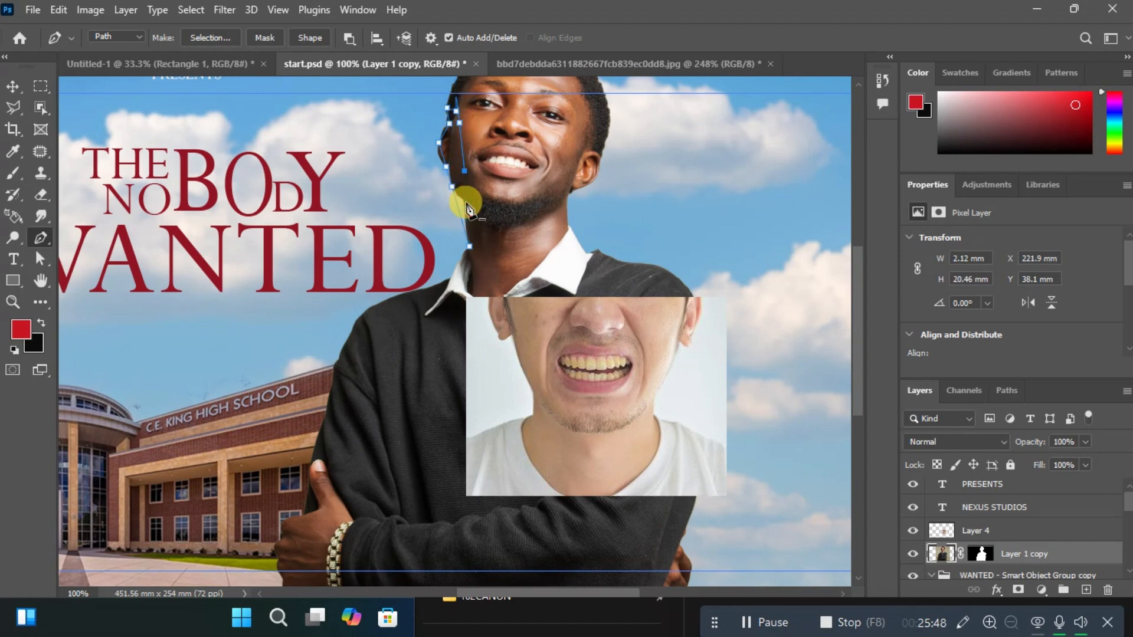
click(466, 182)
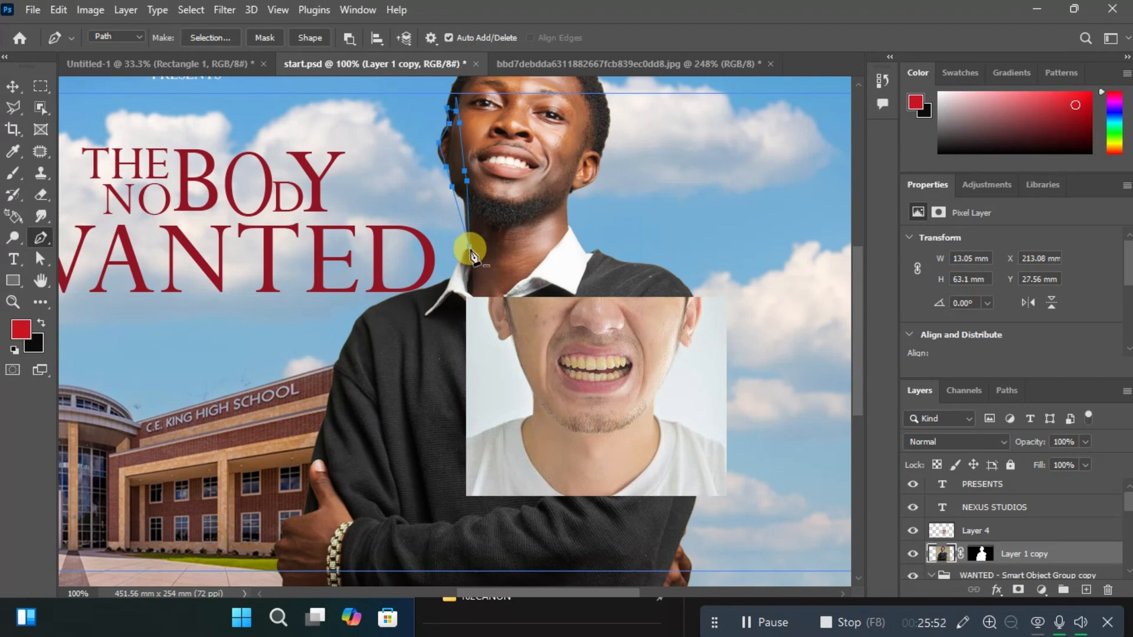
key(Escape)
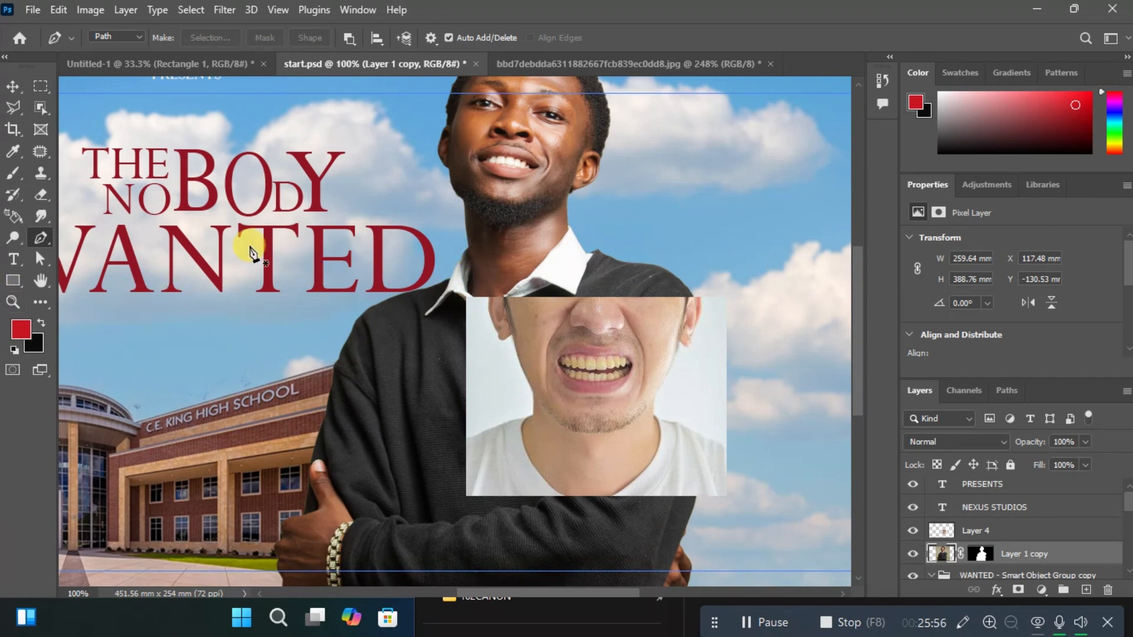
Add the text "subscribe" below the WANTED title and move it onto the sky beside the smiling man's face.
click(13, 259)
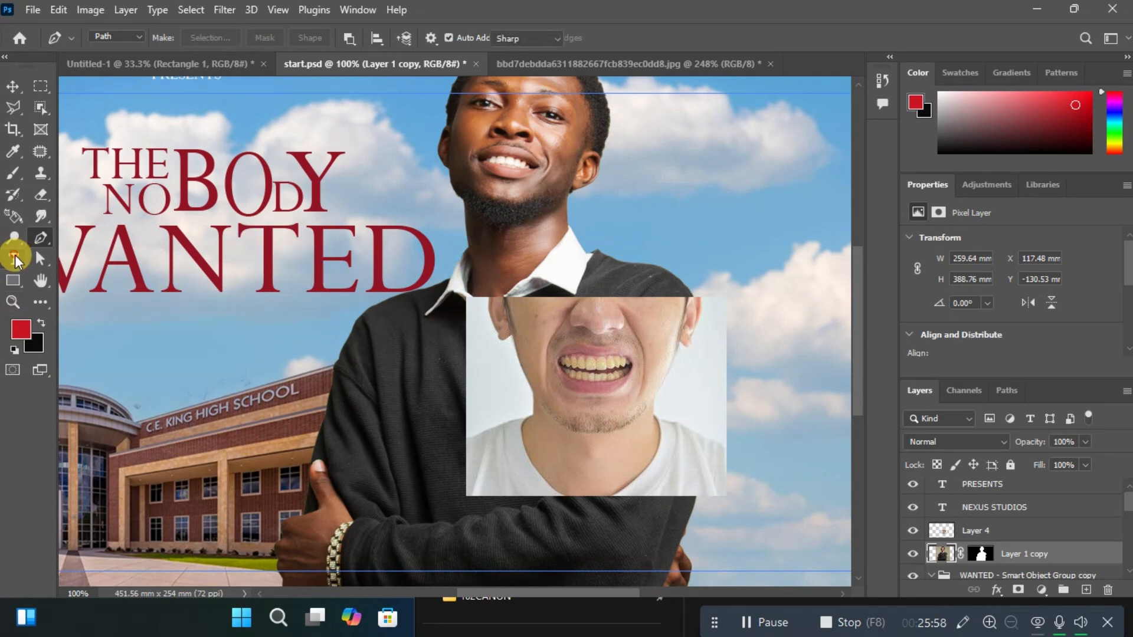
click(174, 343)
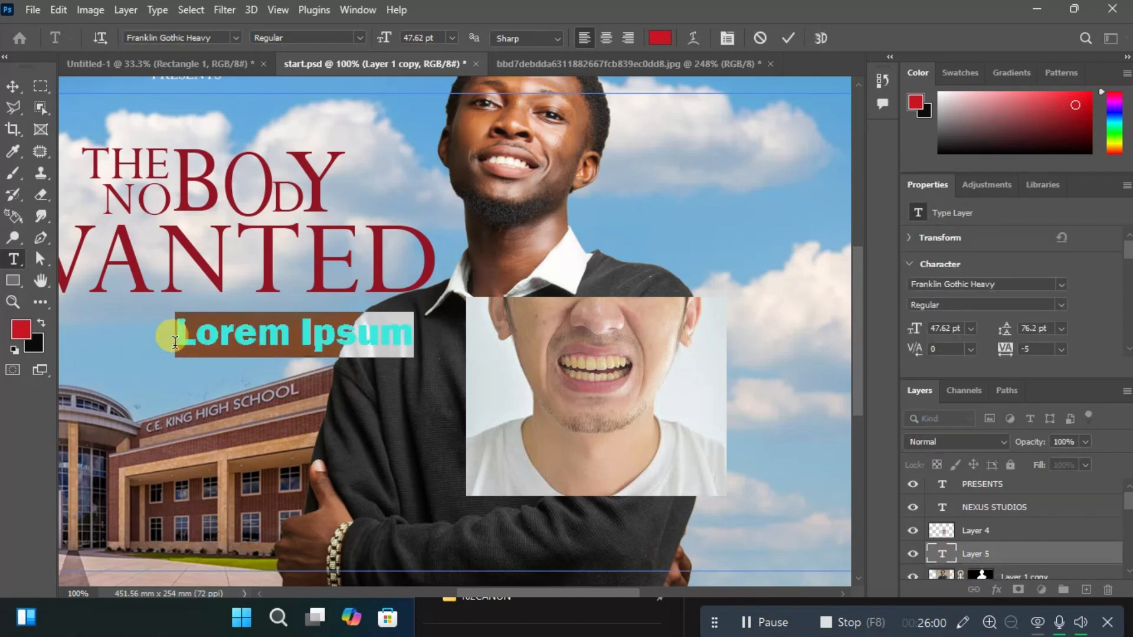
text(tertedf)
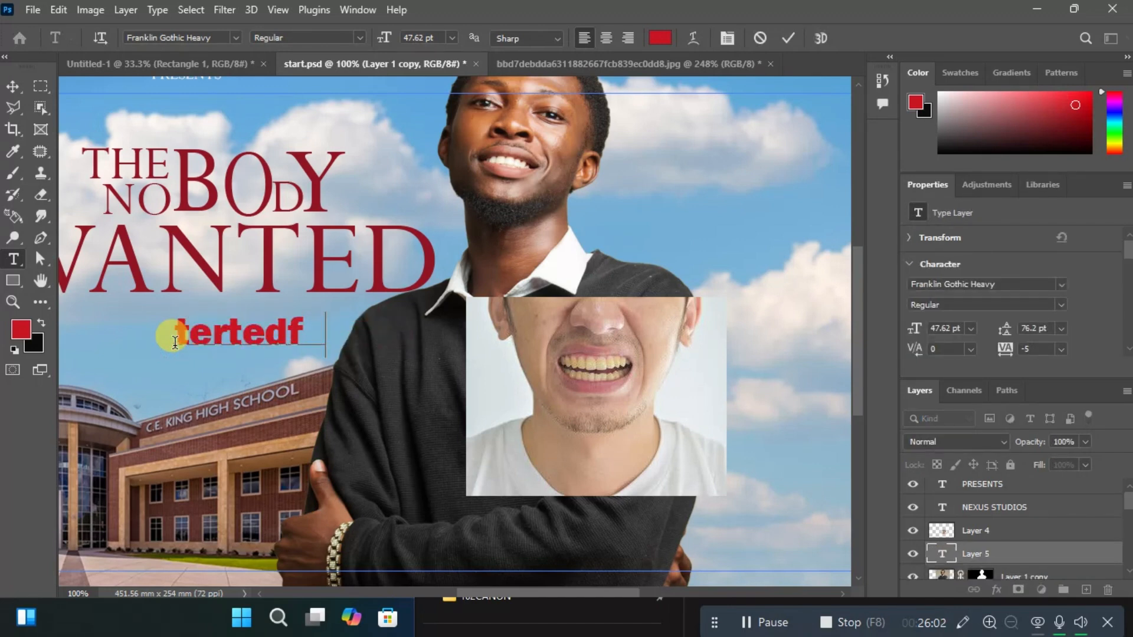
text(gjkljo)
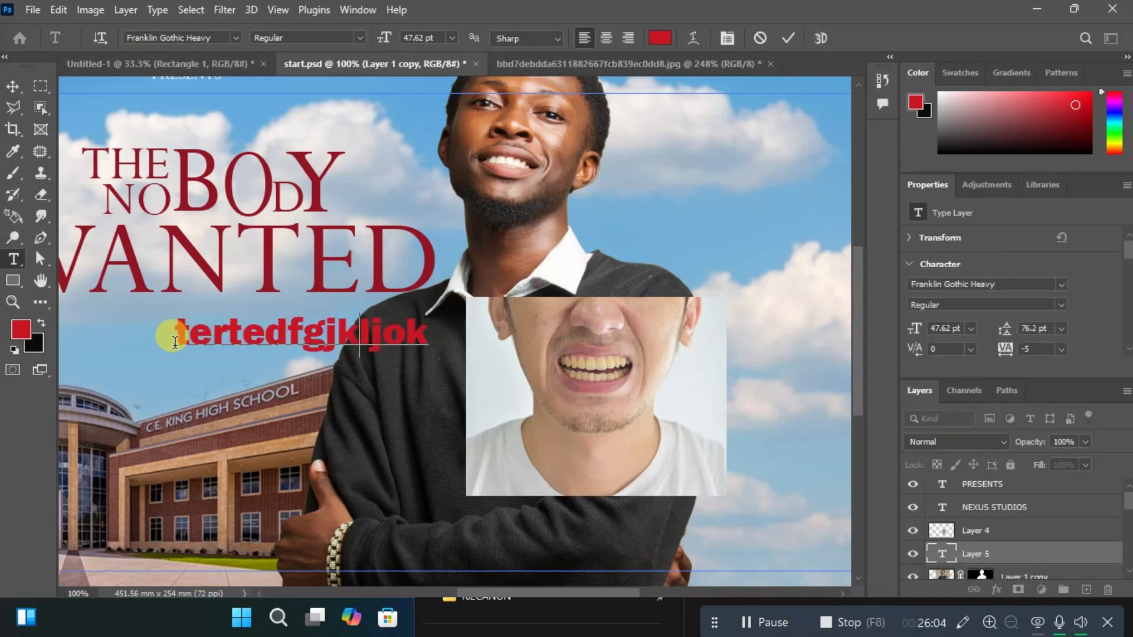
text(k)
key(ctrl+a)
text(s)
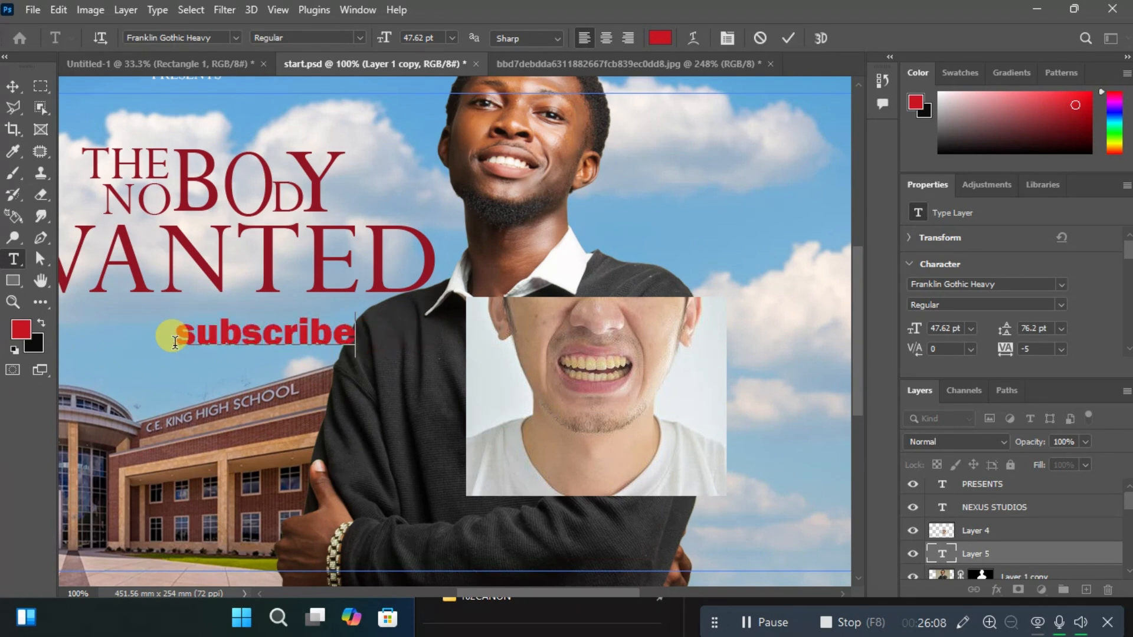
key(ctrl+Return)
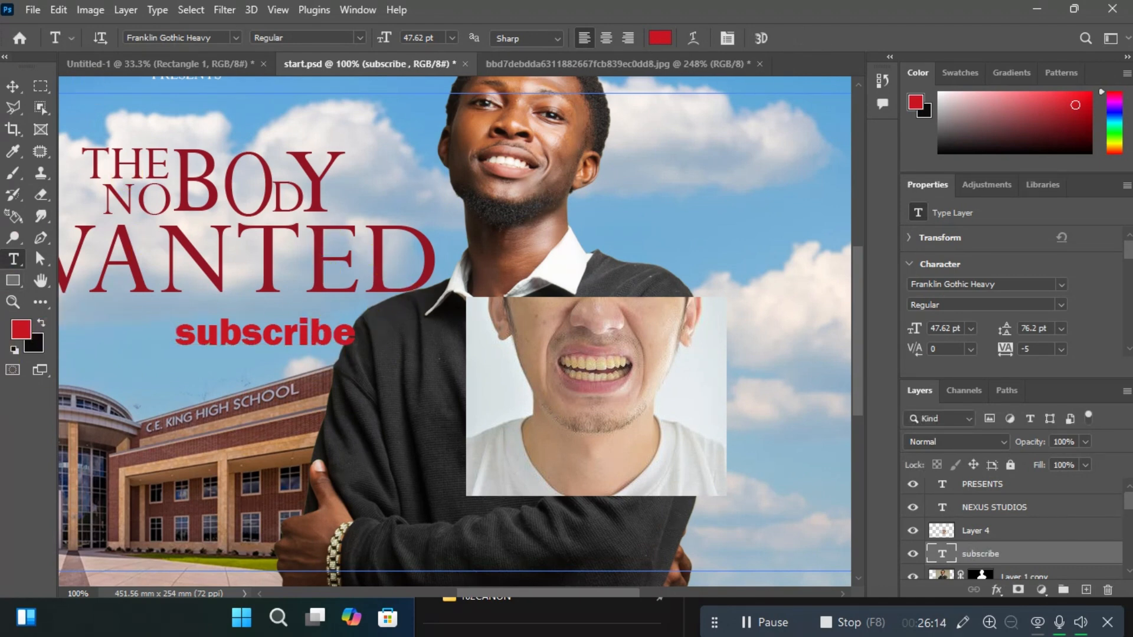
click(12, 87)
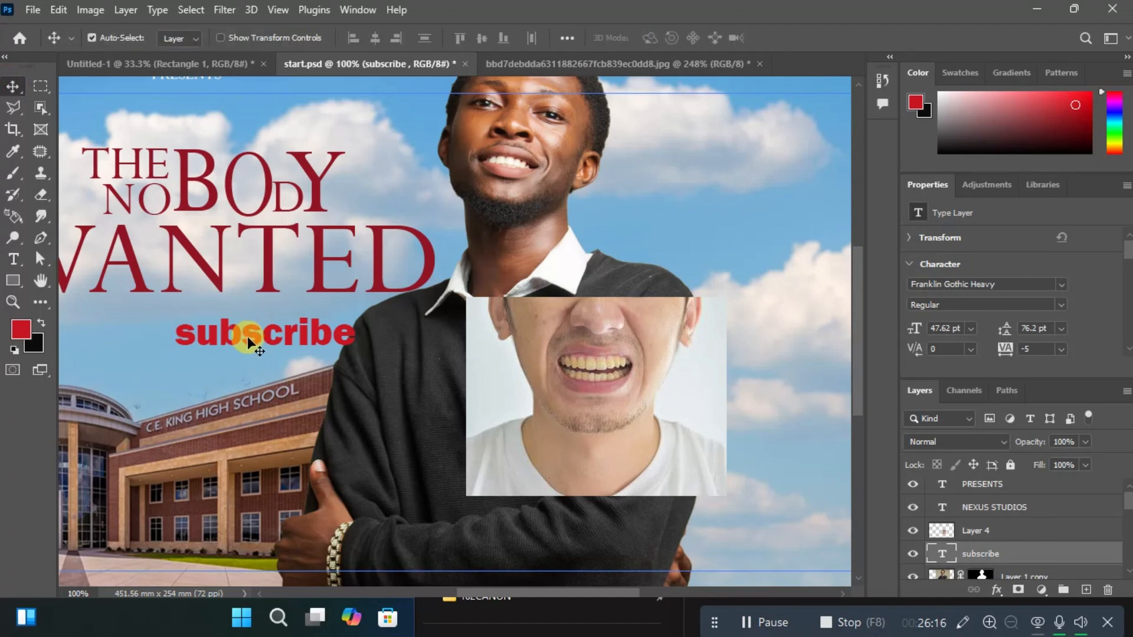
drag(246, 336, 725, 167)
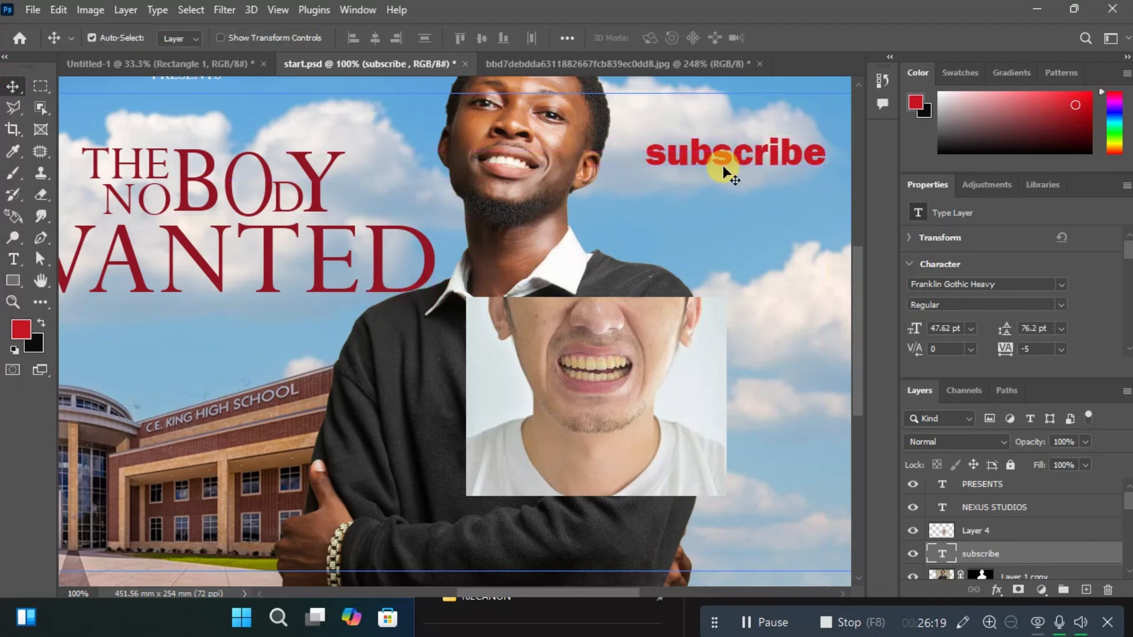
Add the text "like" below the WANTED title and move it directly beneath "subscribe", aligned with its end.
click(13, 260)
click(81, 346)
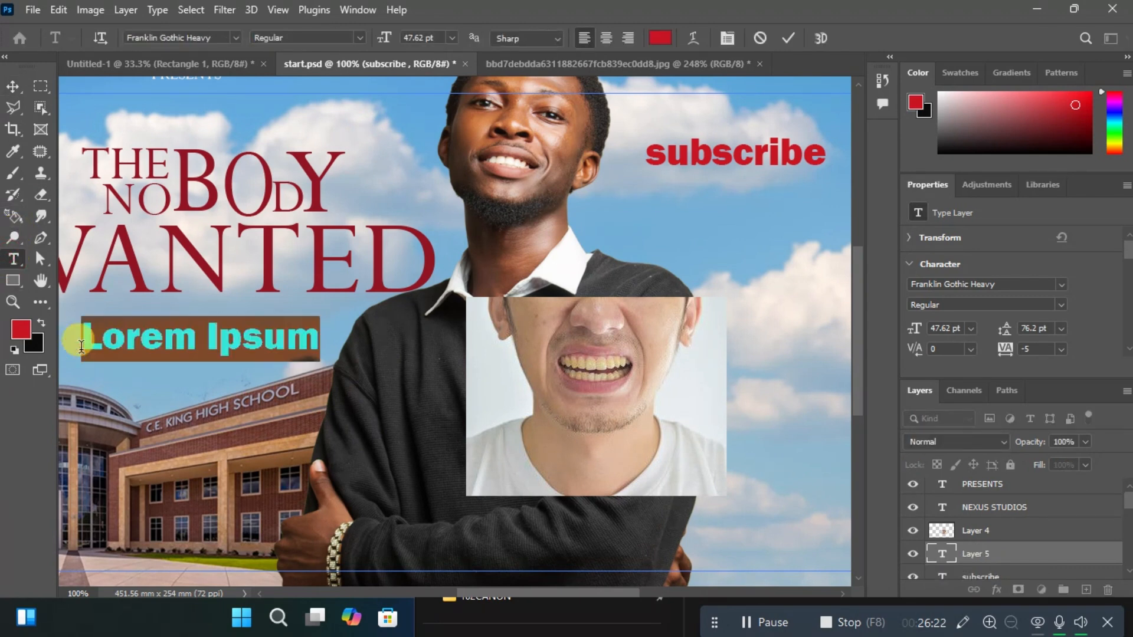
key(BackSpace)
text(like)
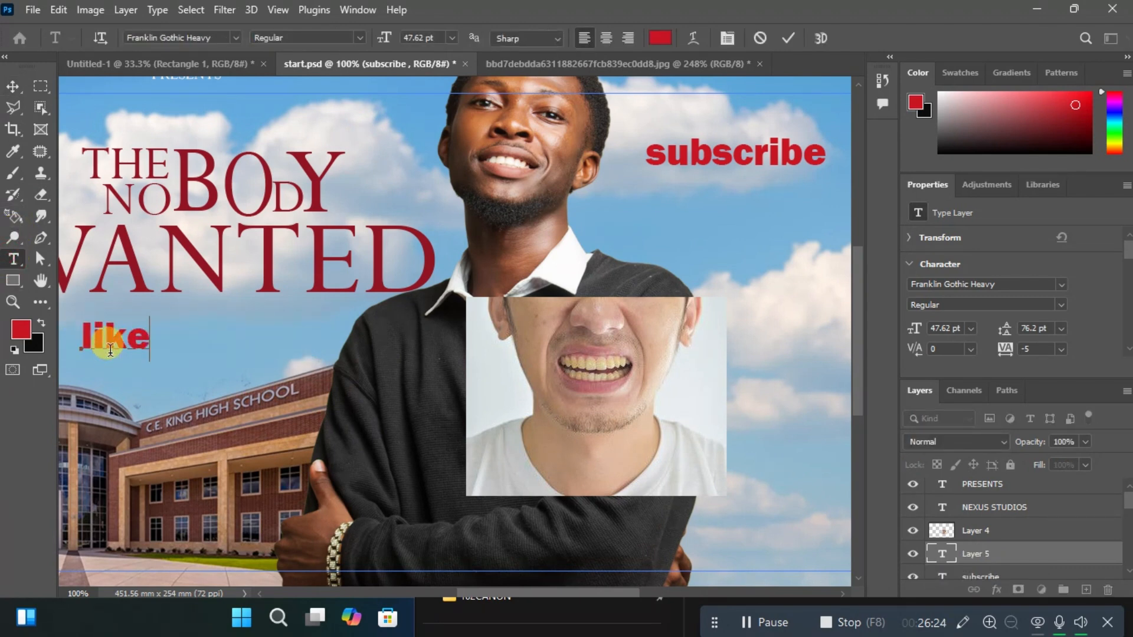
key(ctrl+Return)
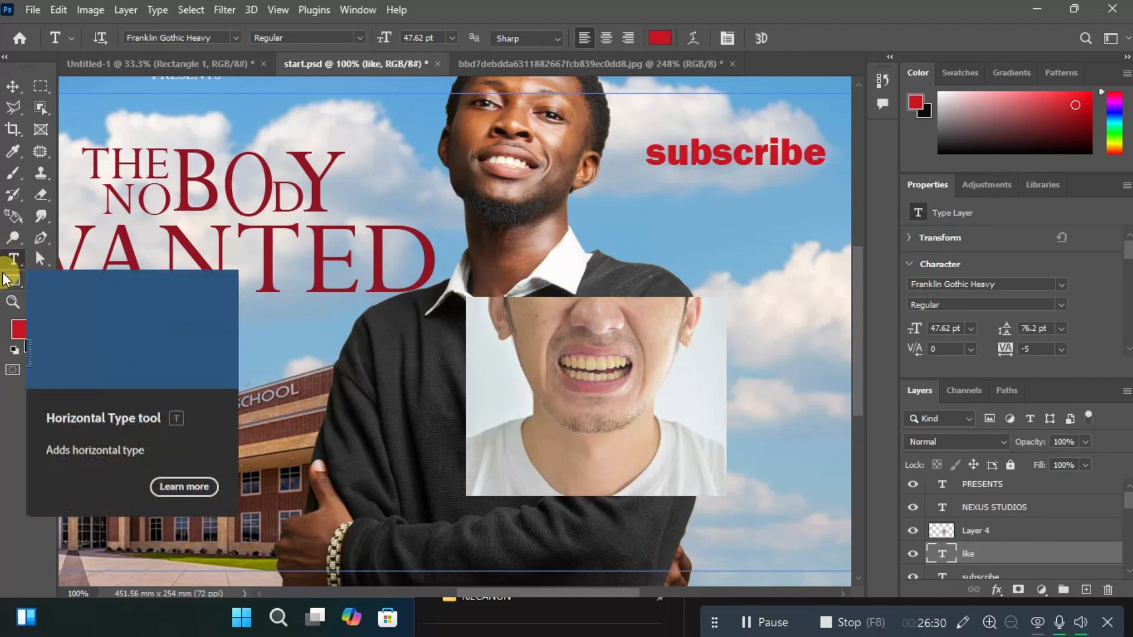
drag(110, 340, 150, 338)
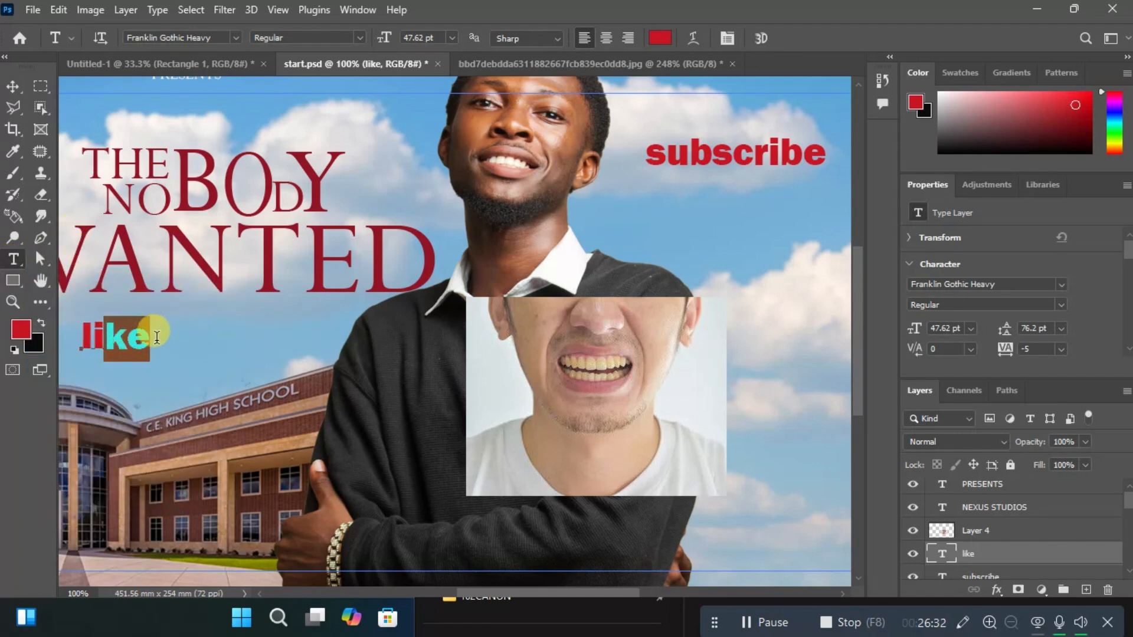
click(149, 337)
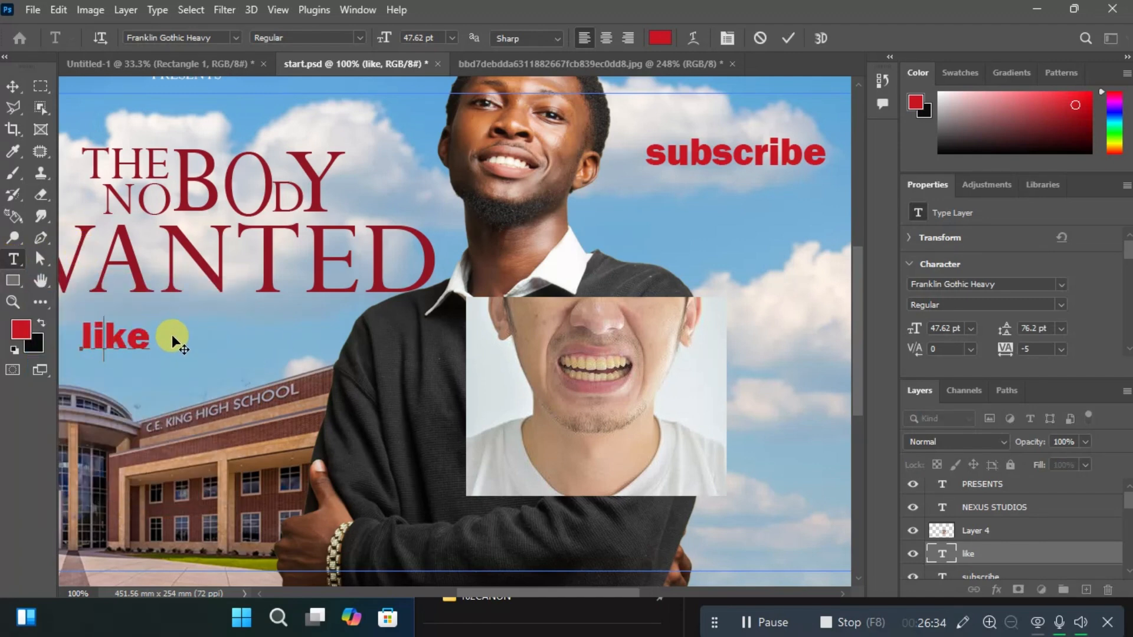
click(11, 87)
drag(114, 344, 786, 194)
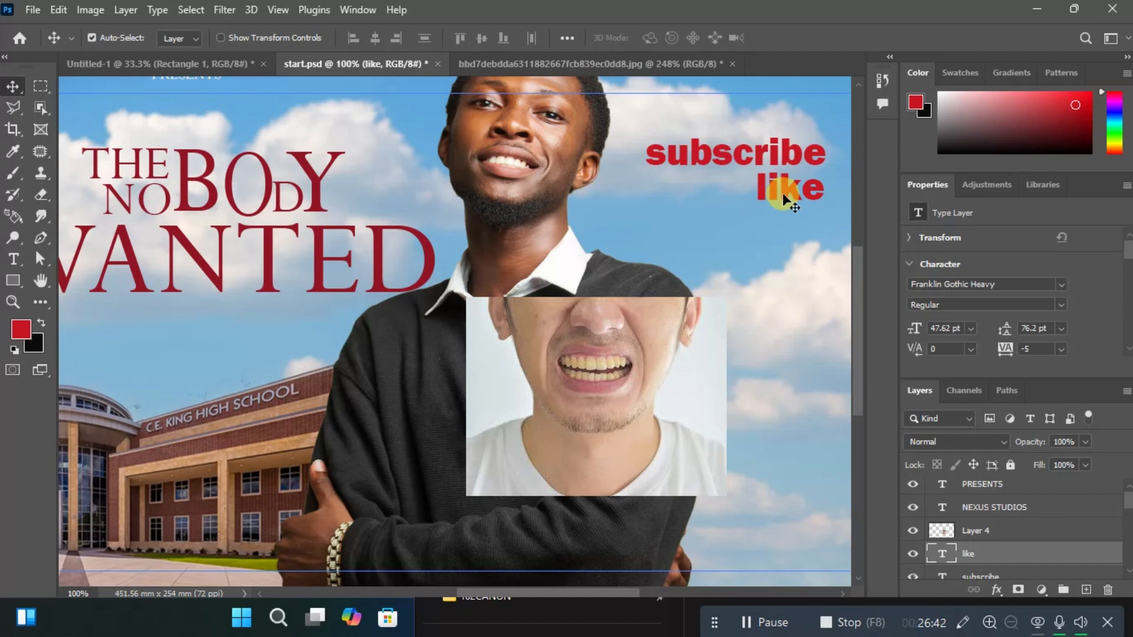
Select the "subscribe" text layer and hide the Properties panel, briefly toggling the panel dock's display.
click(782, 157)
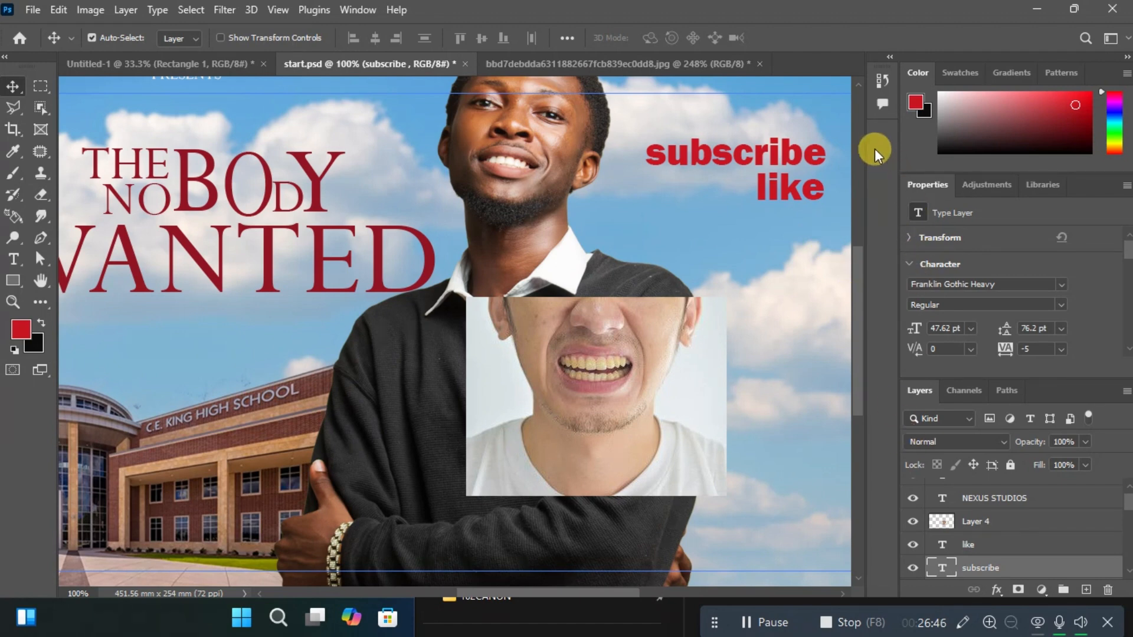
click(358, 9)
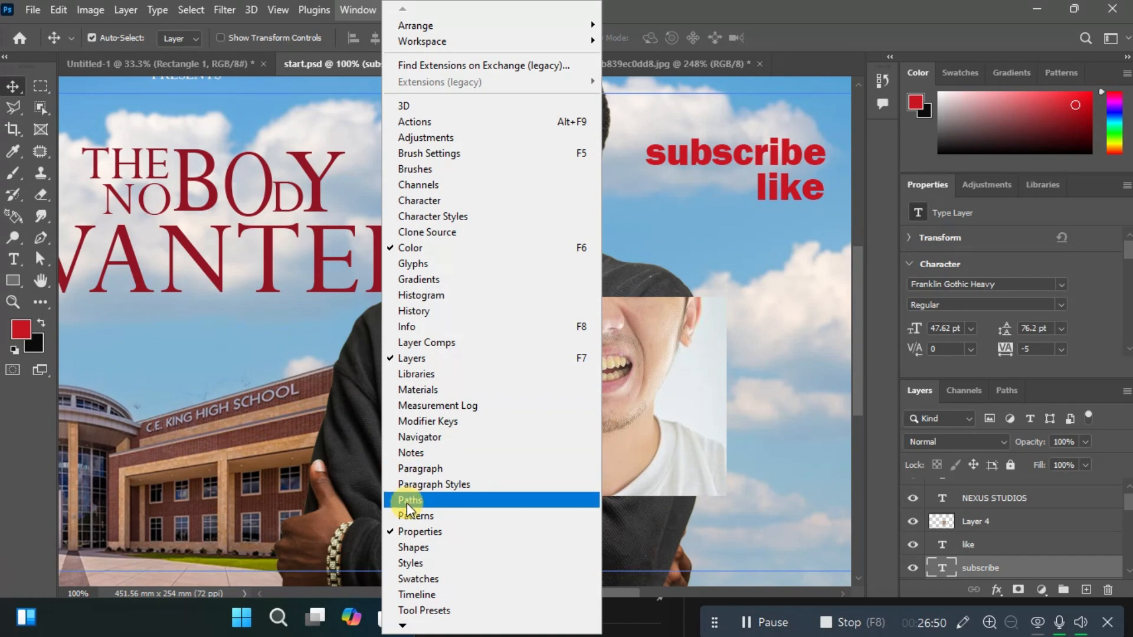
click(406, 529)
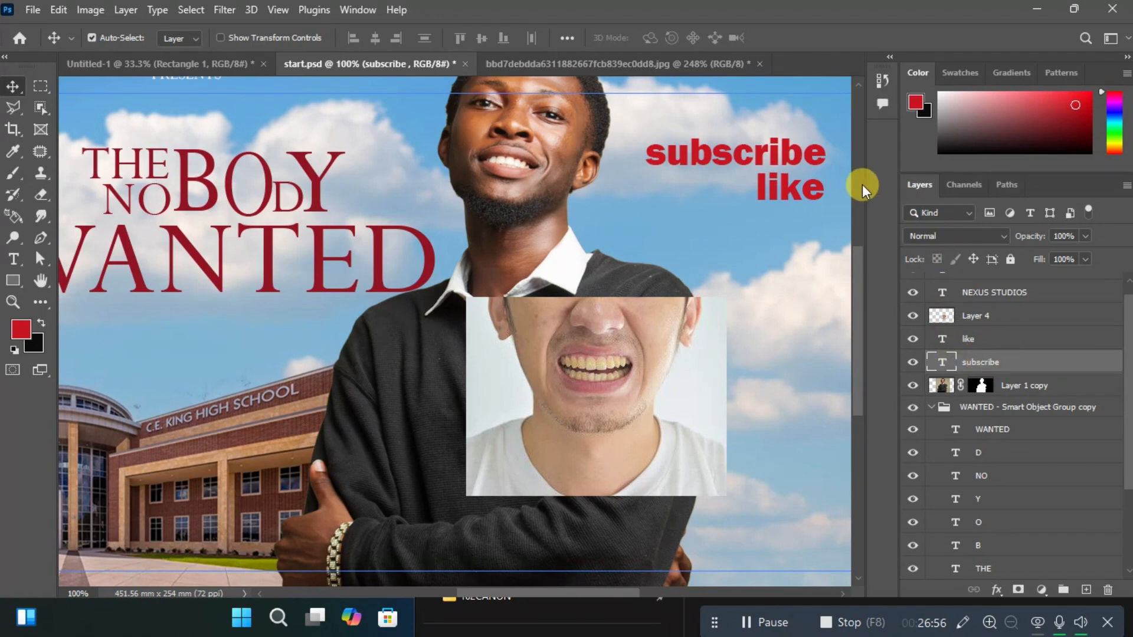
click(888, 59)
click(889, 58)
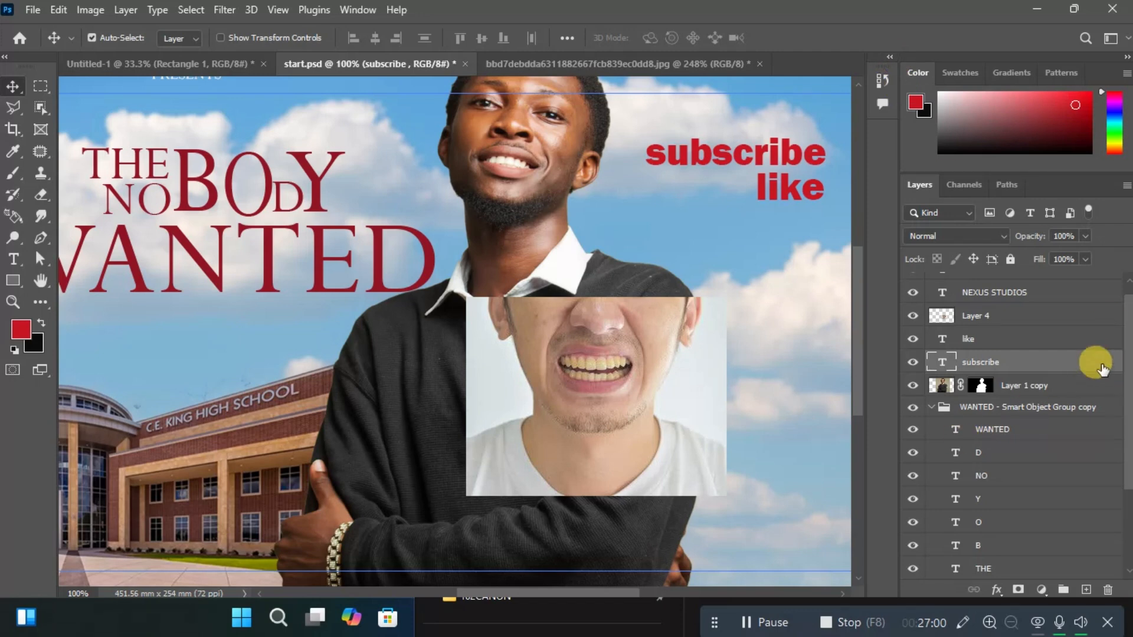
Reset the current workspace to its default layout and dock the Properties panel as an icon in the collapsed panel strip.
drag(1128, 317, 1119, 213)
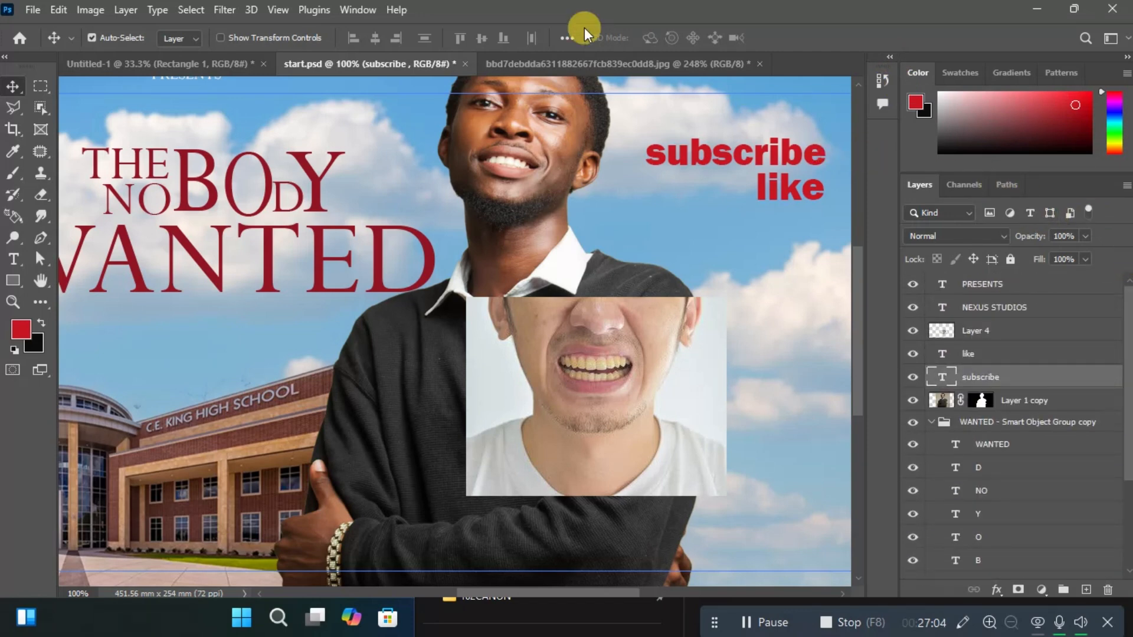
click(359, 10)
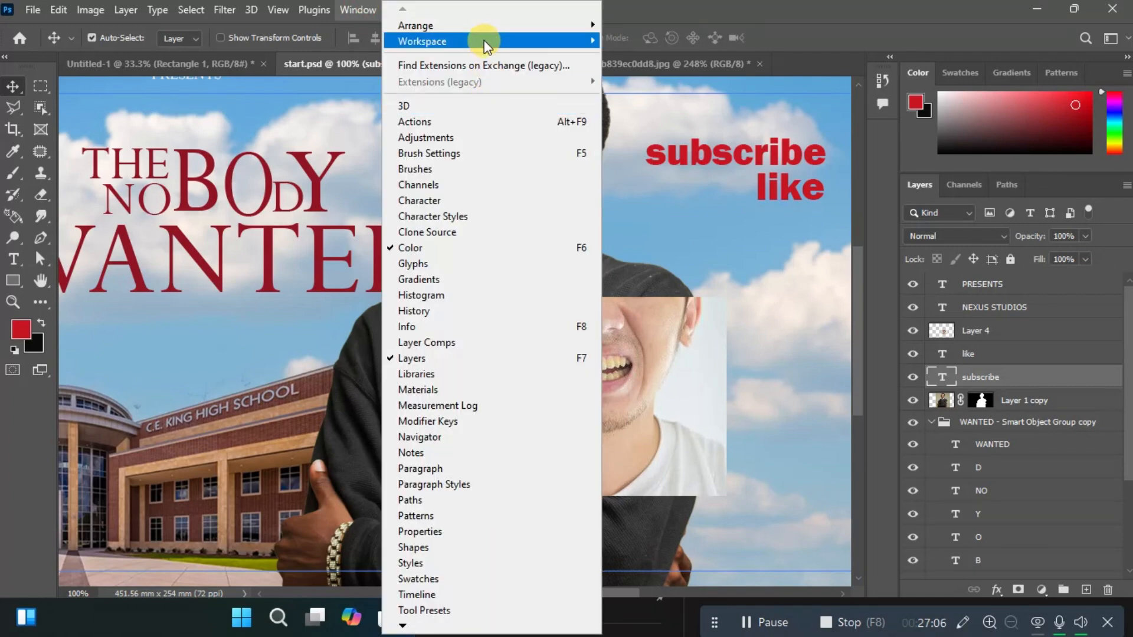
mouse_move(480, 40)
click(700, 153)
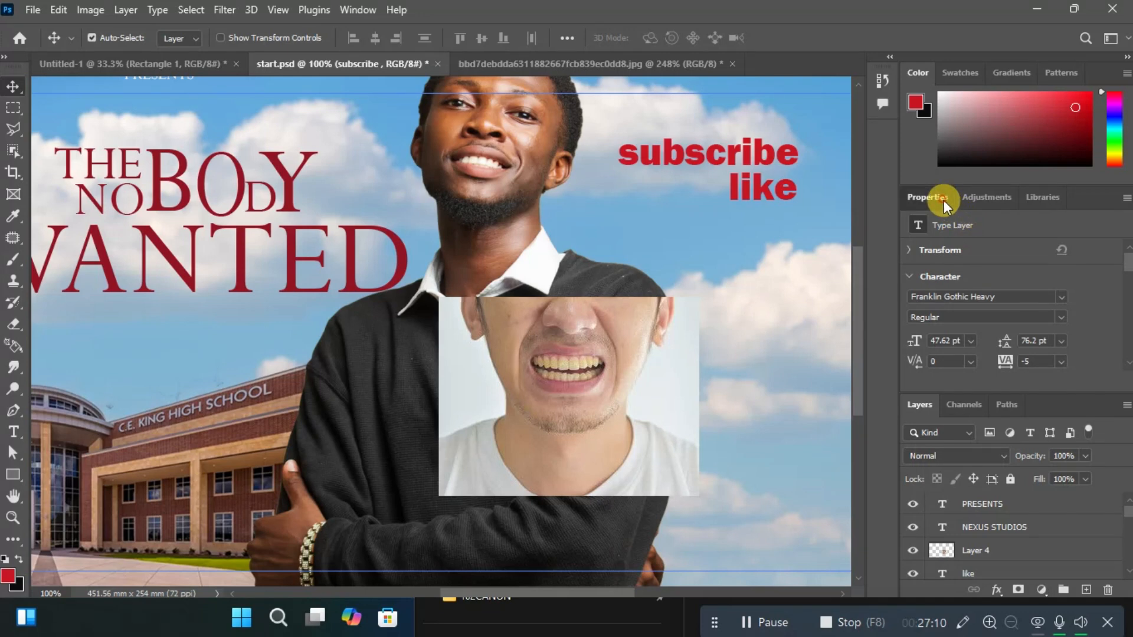
drag(941, 197, 874, 138)
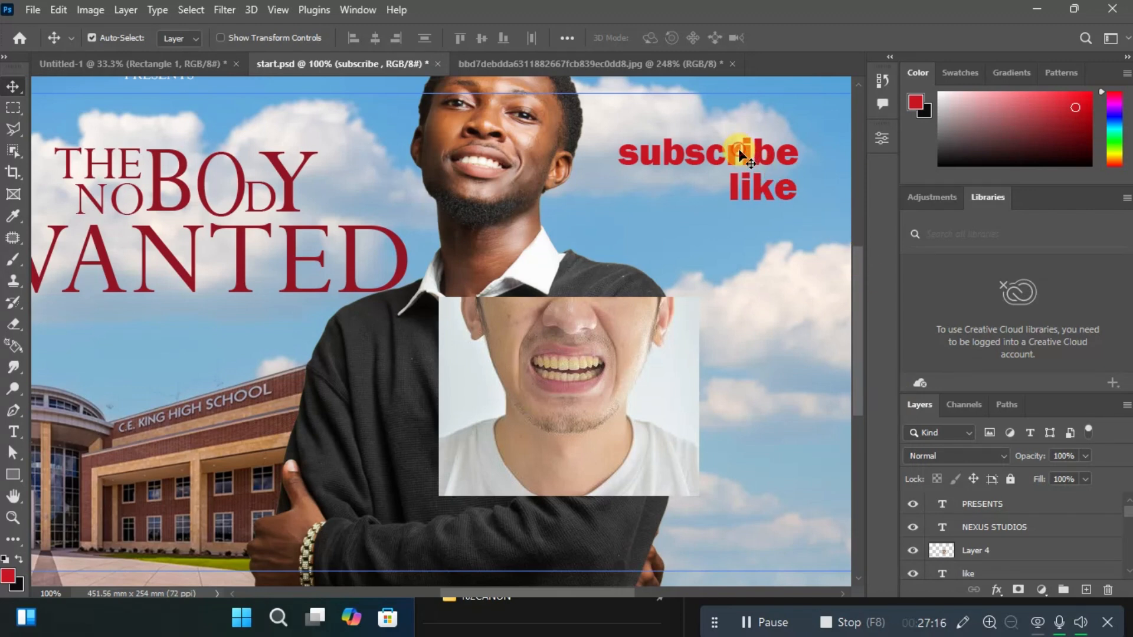
Change the colour of the "subscribe" text to black (000000) through its type properties, and collapse those properties.
click(877, 134)
click(771, 313)
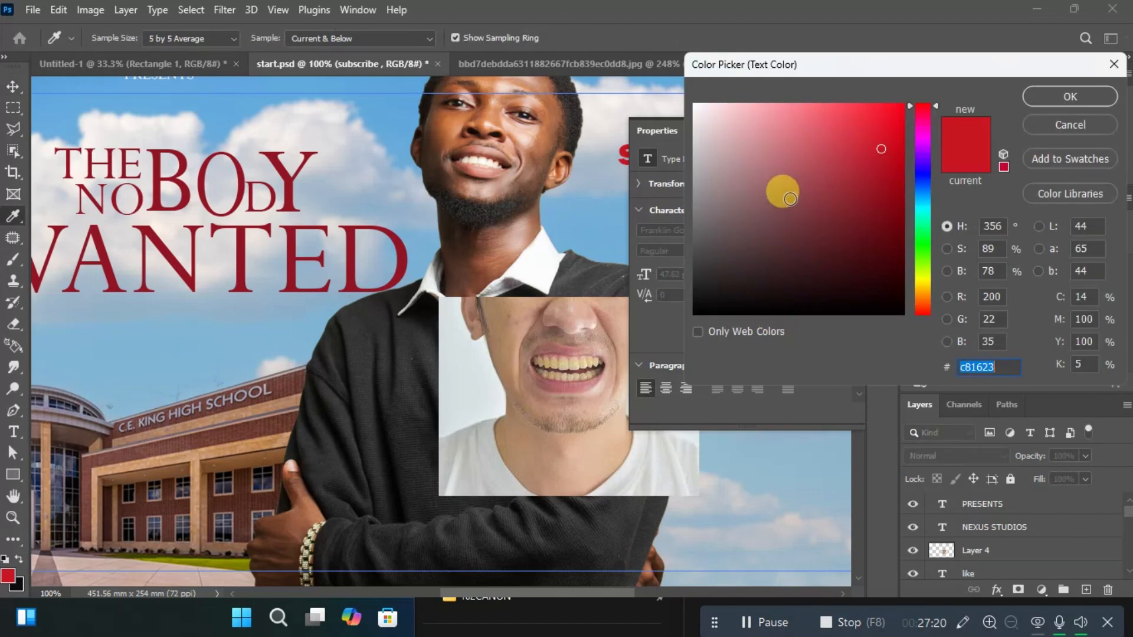
mouse_move(790, 198)
mouse_down()
mouse_move(746, 152)
mouse_move(684, 119)
mouse_up()
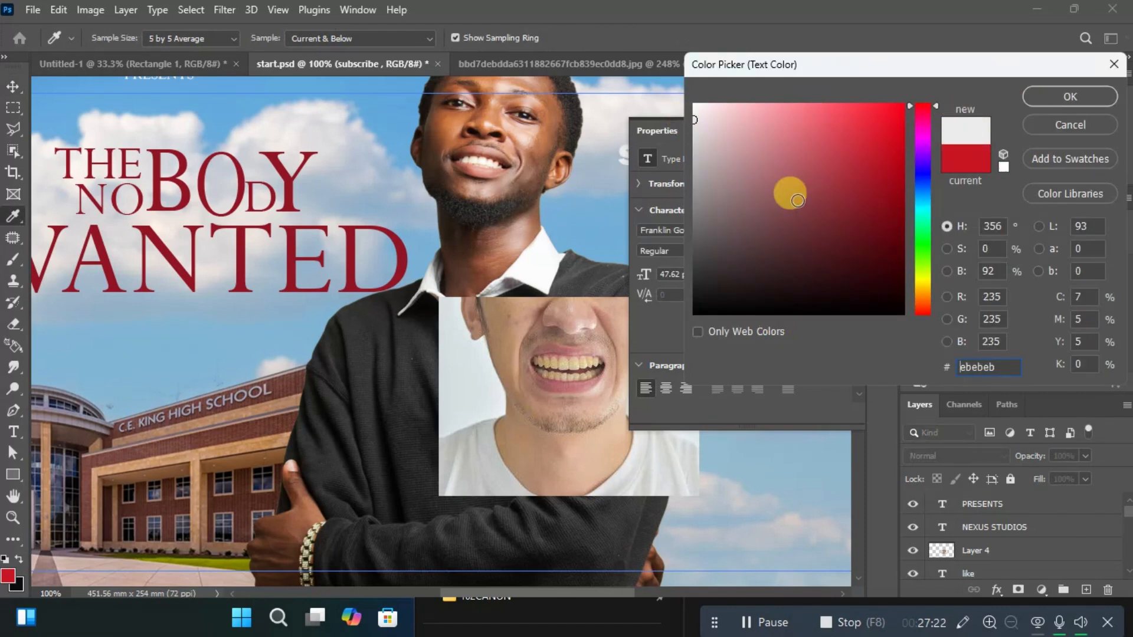
mouse_move(798, 201)
mouse_down()
mouse_move(718, 260)
mouse_move(674, 332)
mouse_up()
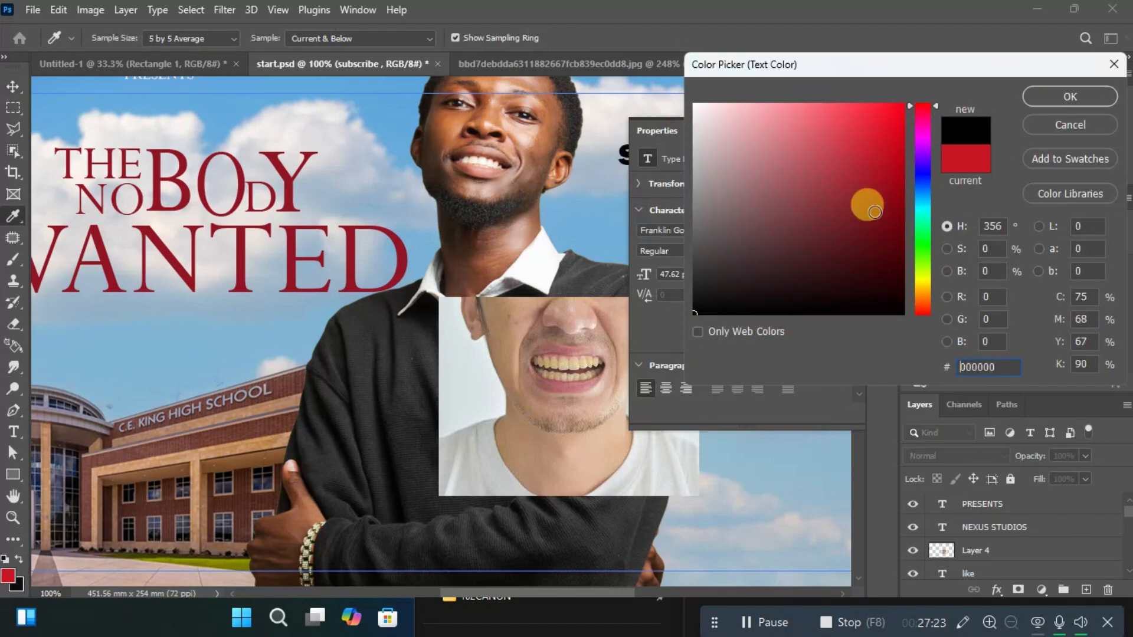
click(1048, 98)
click(834, 127)
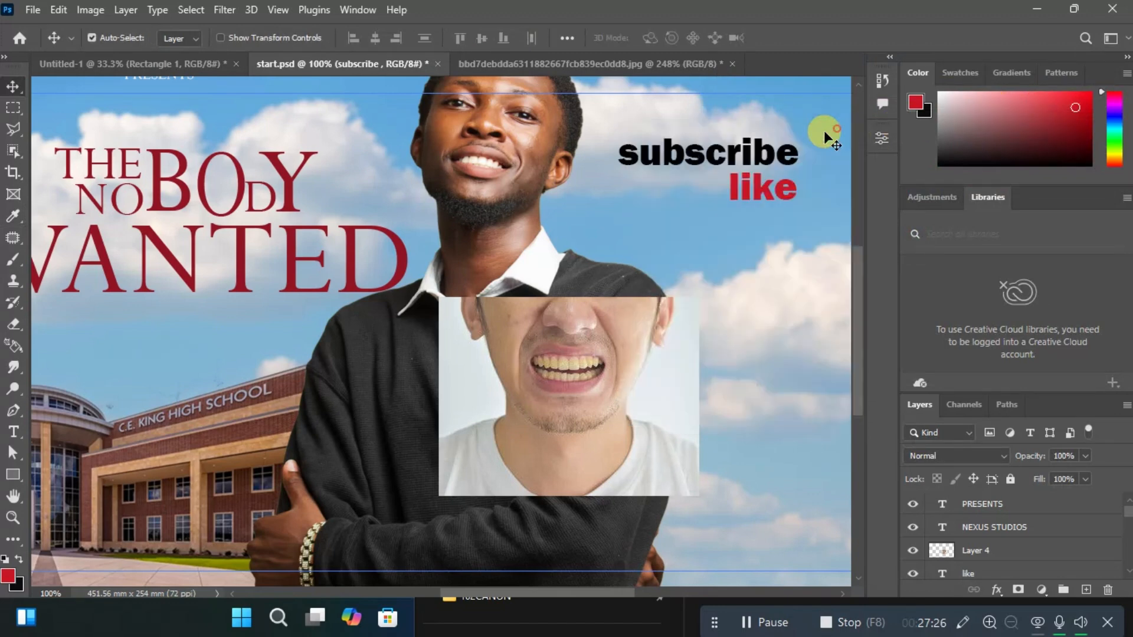
Move the "subscribe" text slightly away from the smiling man's face and recolour it yellow (d6bb23).
drag(706, 156, 731, 153)
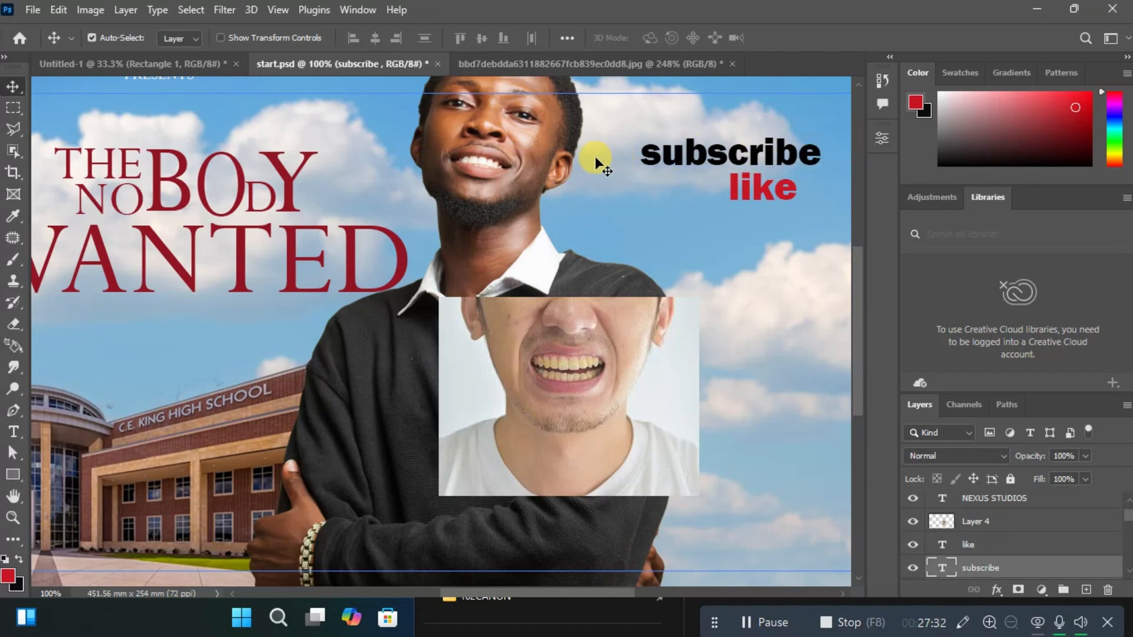
double_click(747, 152)
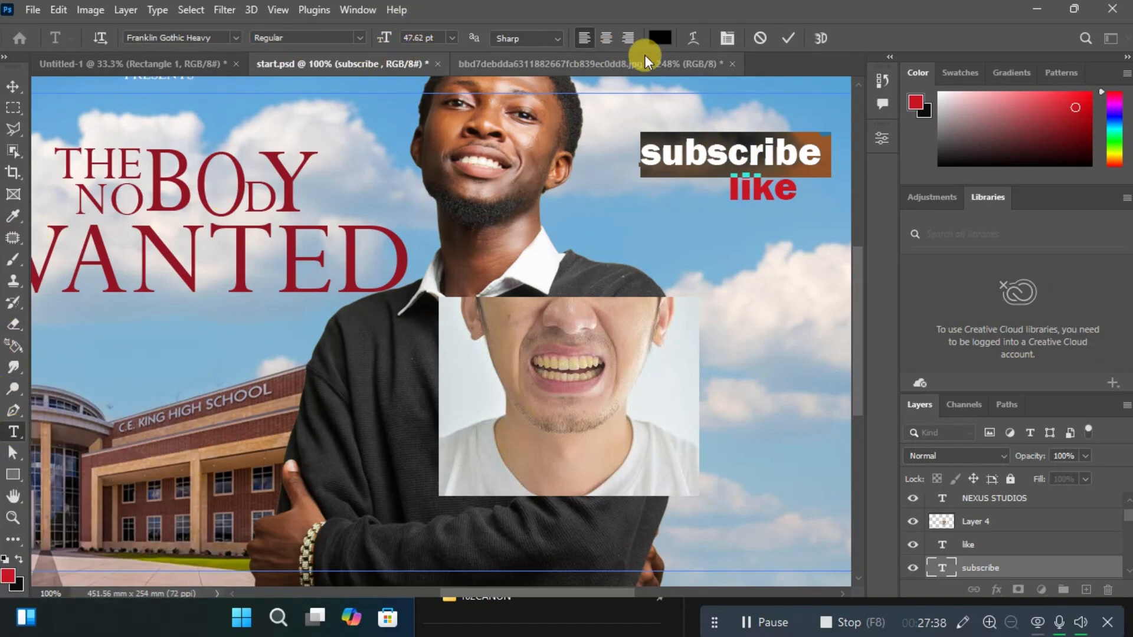
click(660, 38)
click(775, 164)
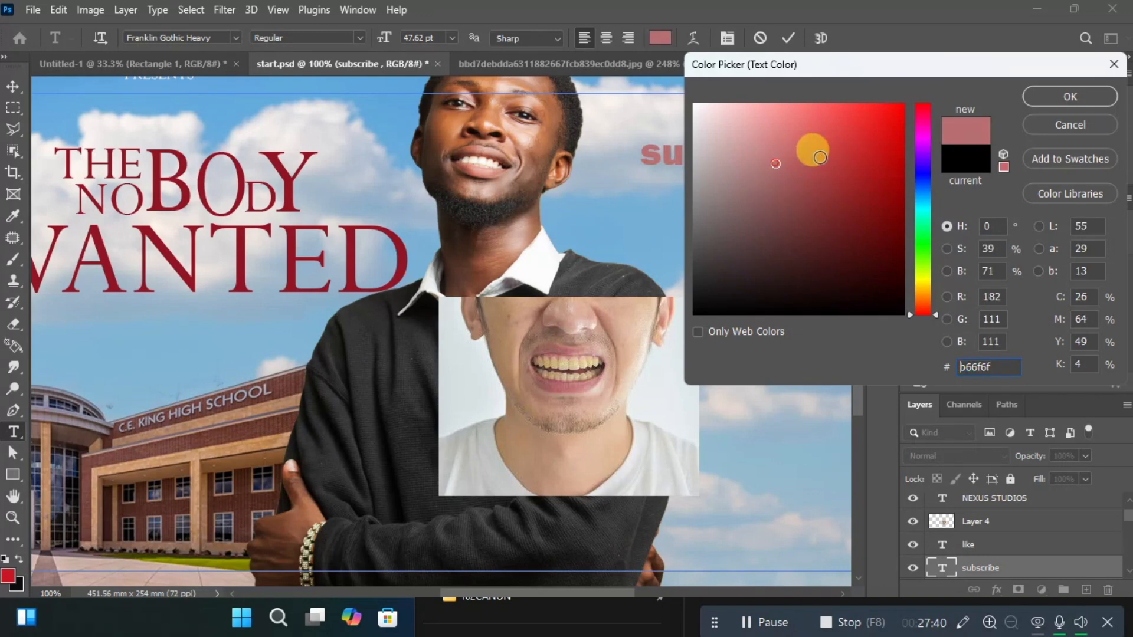
click(825, 157)
click(855, 141)
mouse_move(853, 189)
mouse_down()
mouse_move(771, 264)
mouse_move(731, 281)
mouse_up()
drag(874, 226, 926, 292)
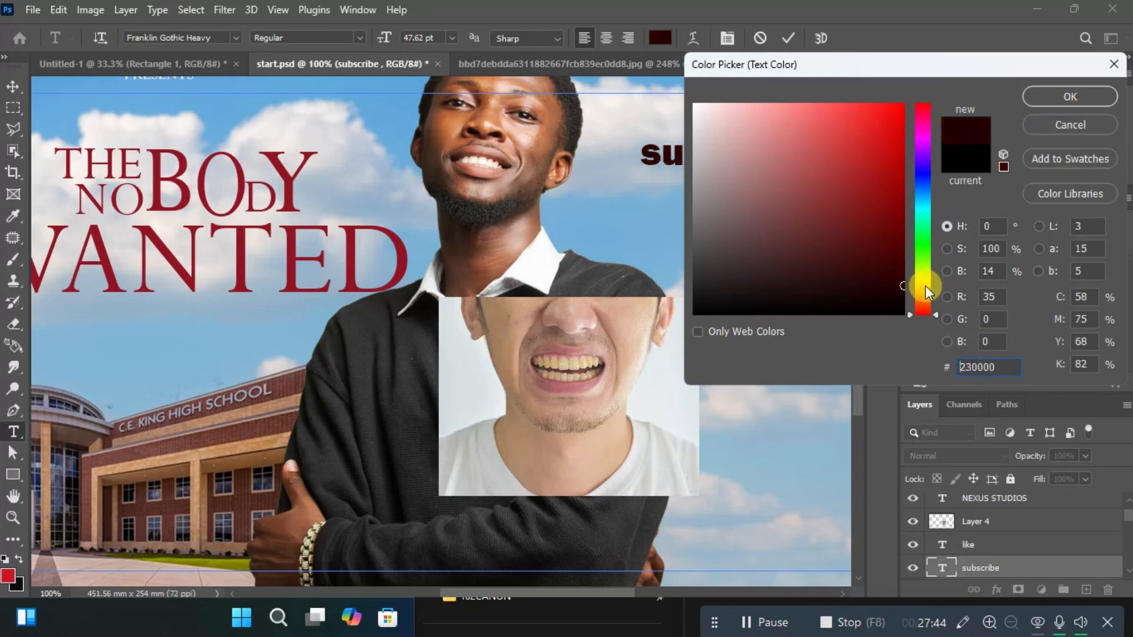
click(925, 287)
drag(907, 124, 870, 136)
click(869, 137)
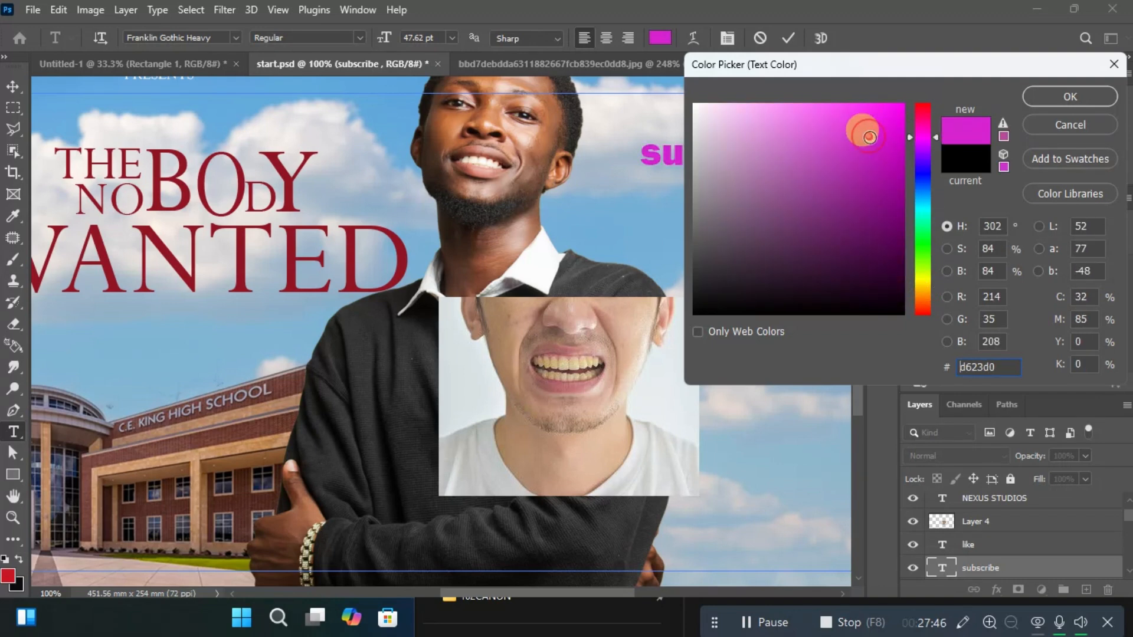
click(918, 285)
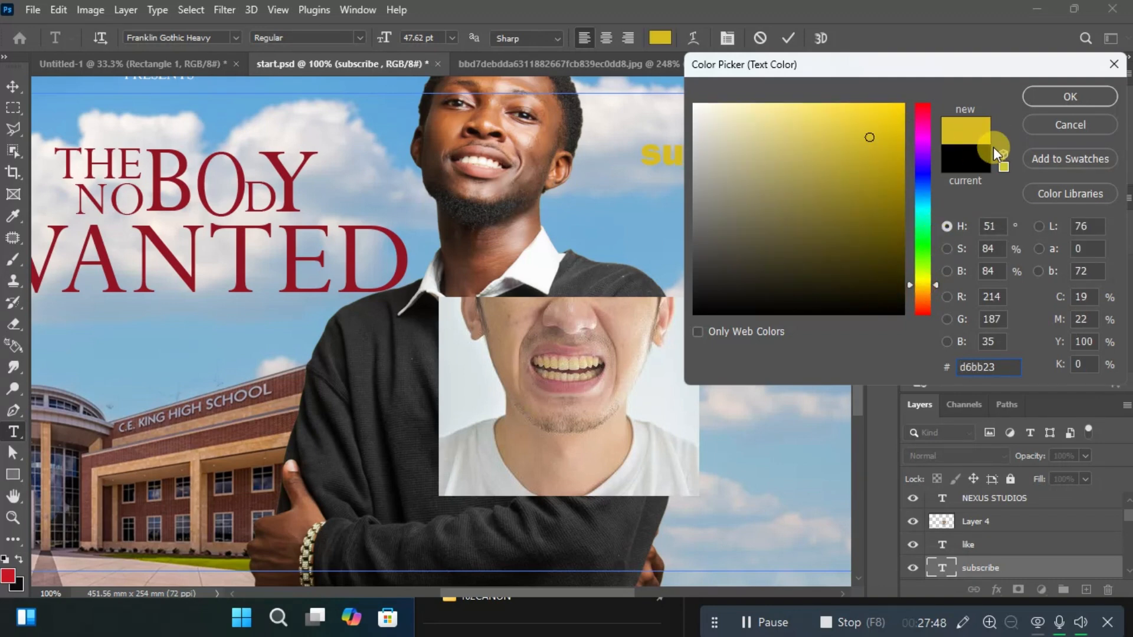
click(1068, 97)
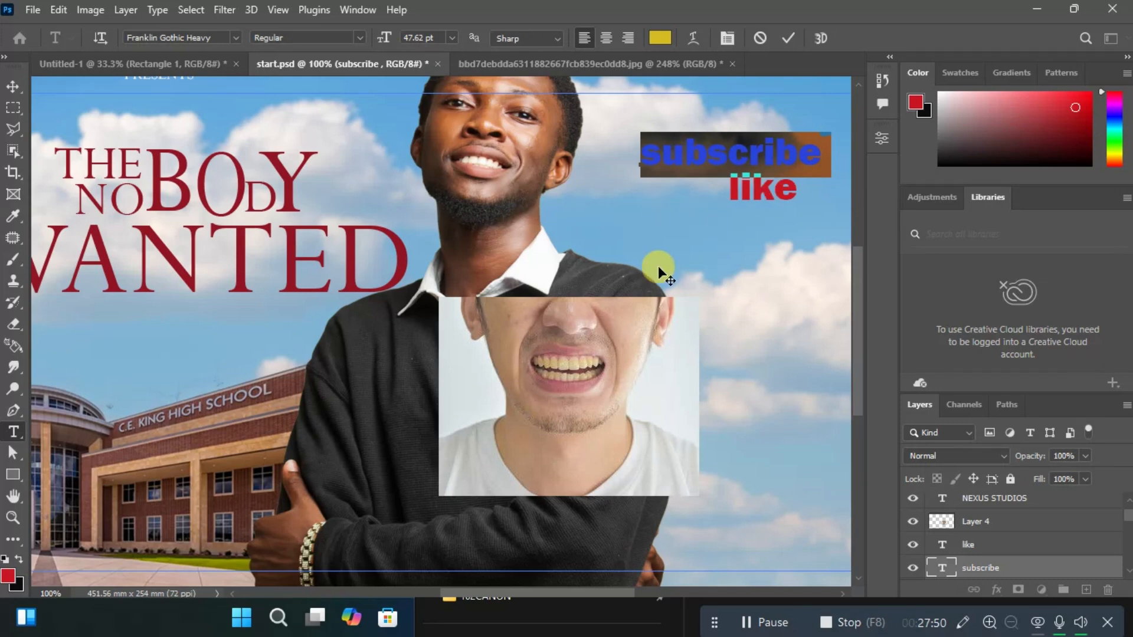
key(ctrl+Return)
key(v)
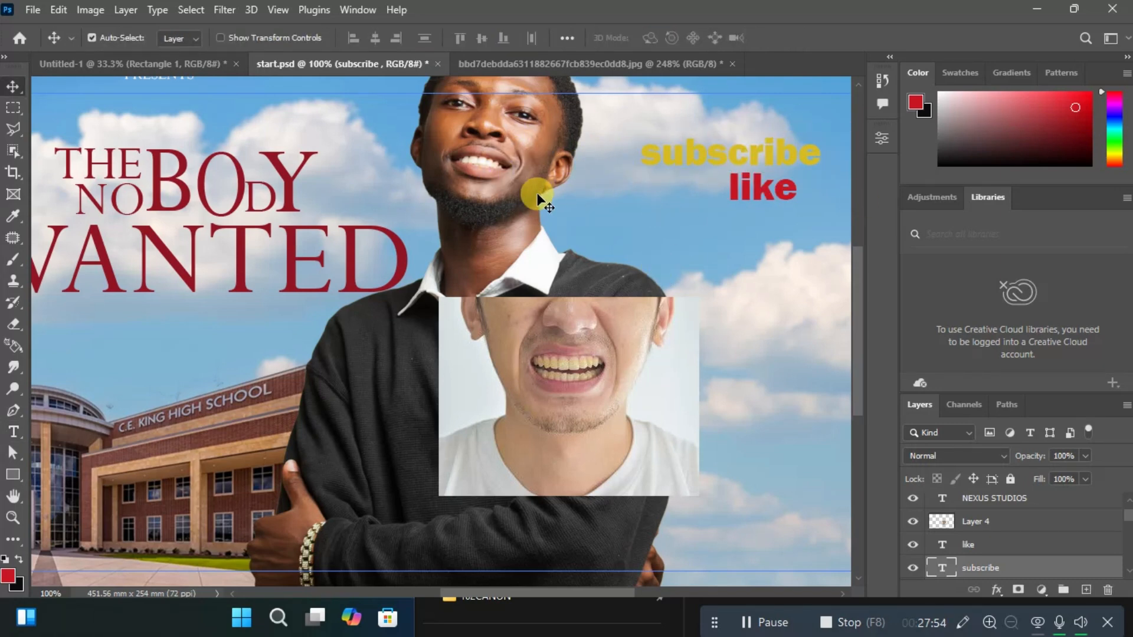
Undo the last recolouring and move of the "subscribe" text.
key(ctrl+z)
key(ctrl+z)
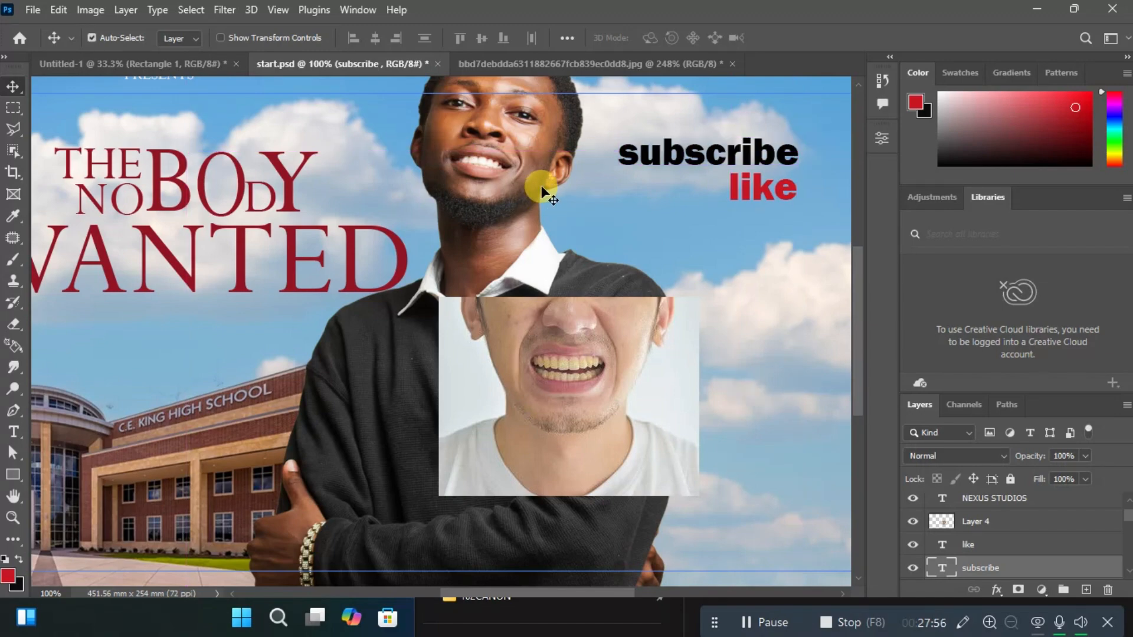
Show the tools in two columns and draw a rectangle about 169 by 117 px on the sky beneath the "like" text.
key(ctrl+minus)
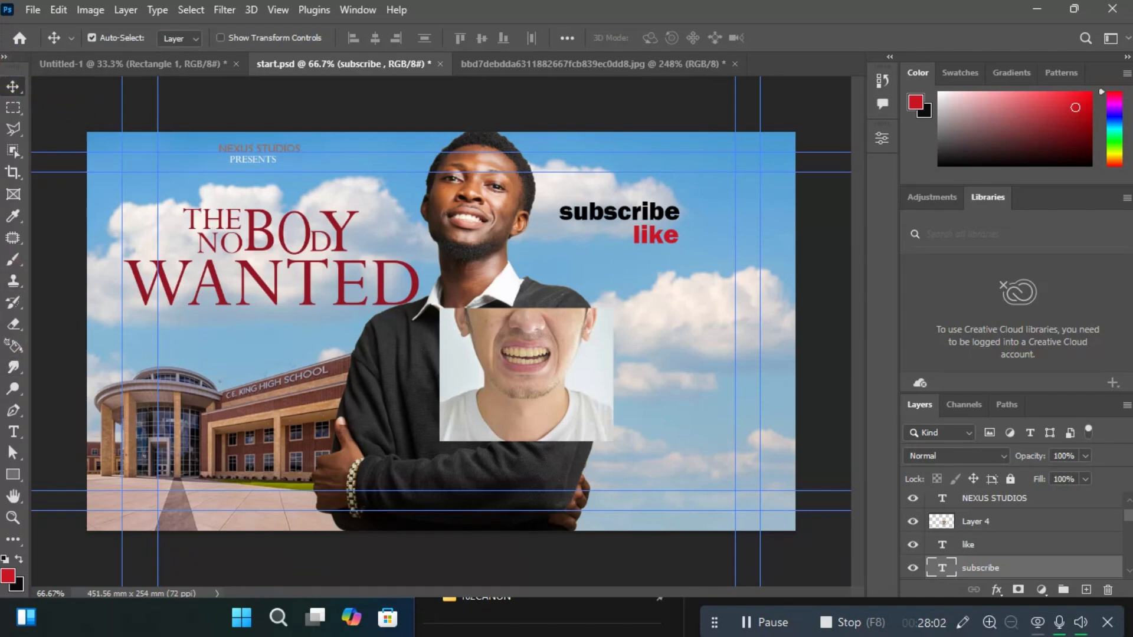
click(4, 56)
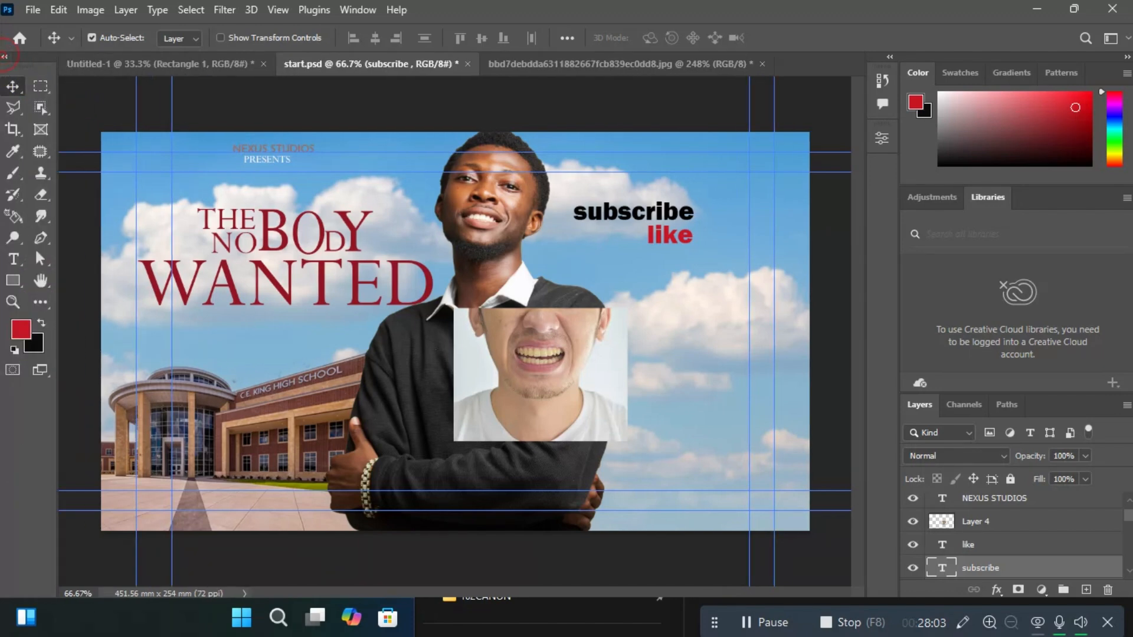
click(11, 283)
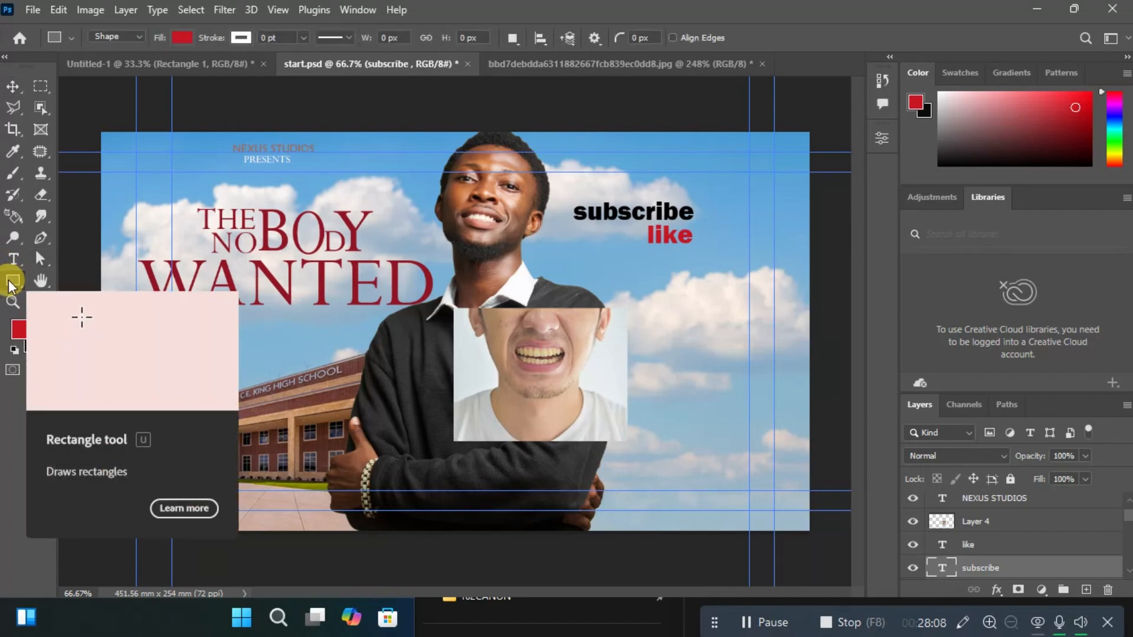
drag(9, 288, 59, 290)
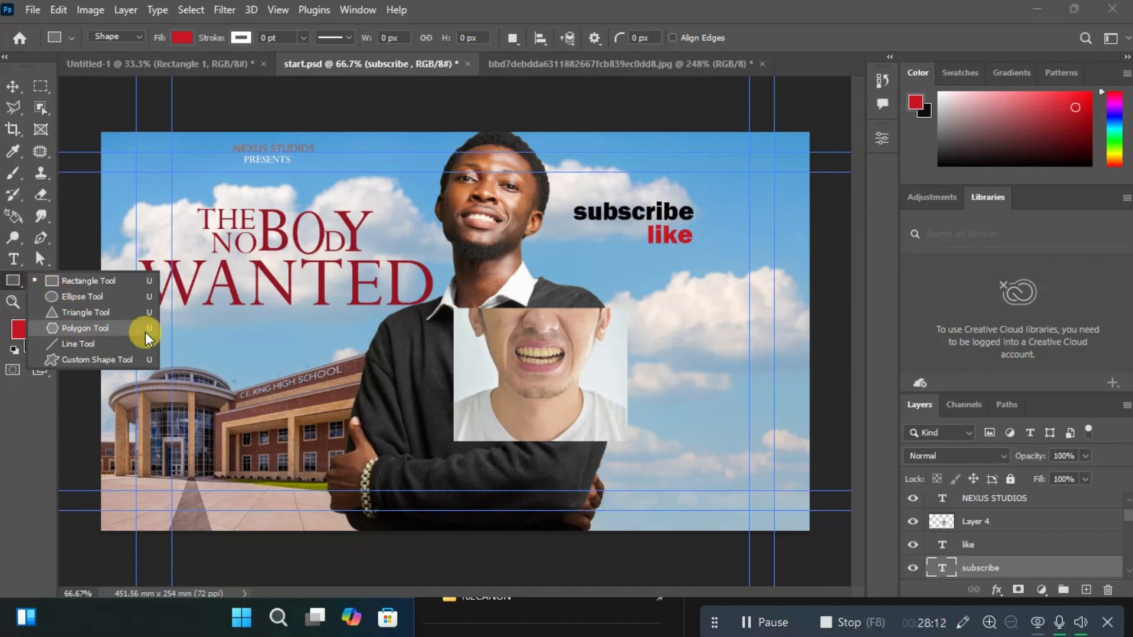
click(96, 281)
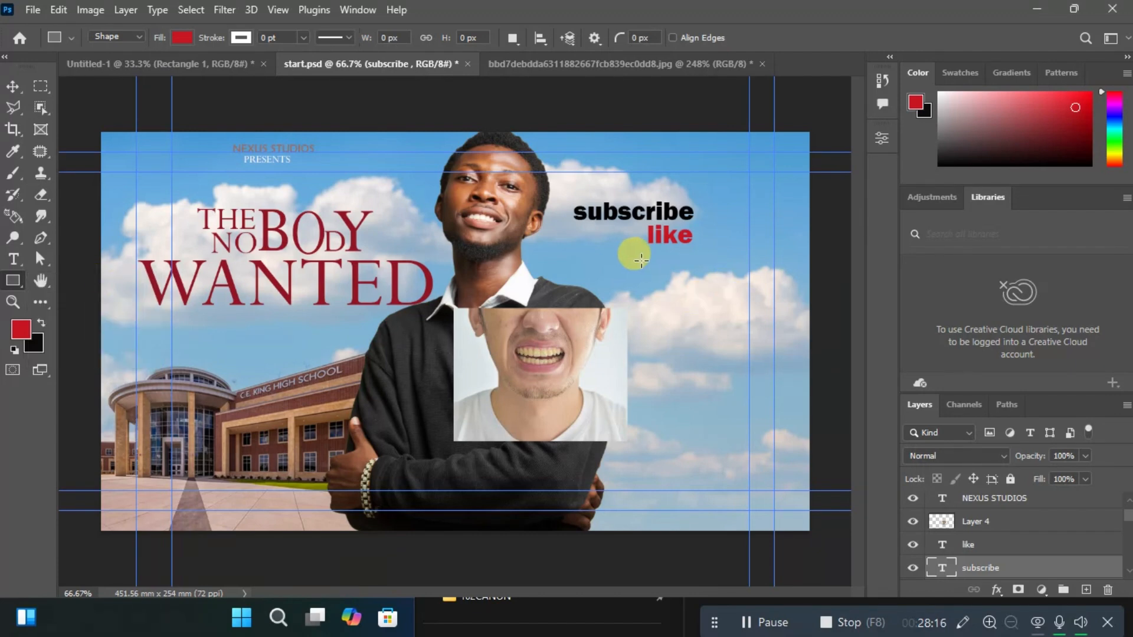
drag(628, 260, 721, 324)
click(833, 128)
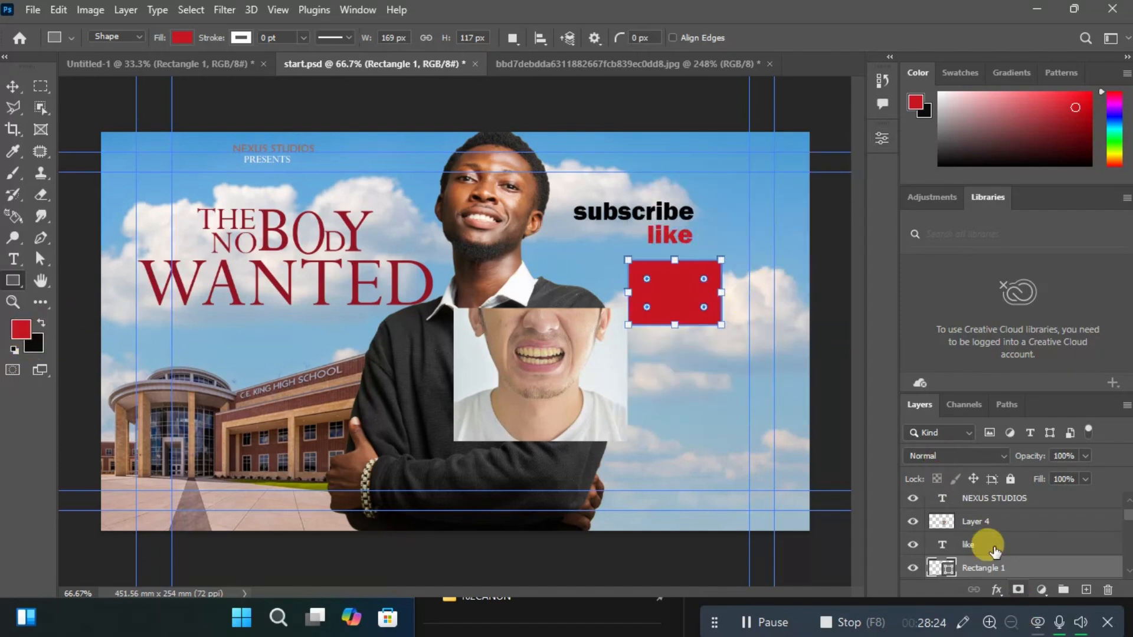
Set the rectangle's fill to the recently used yellow, then deselect its outline.
click(877, 141)
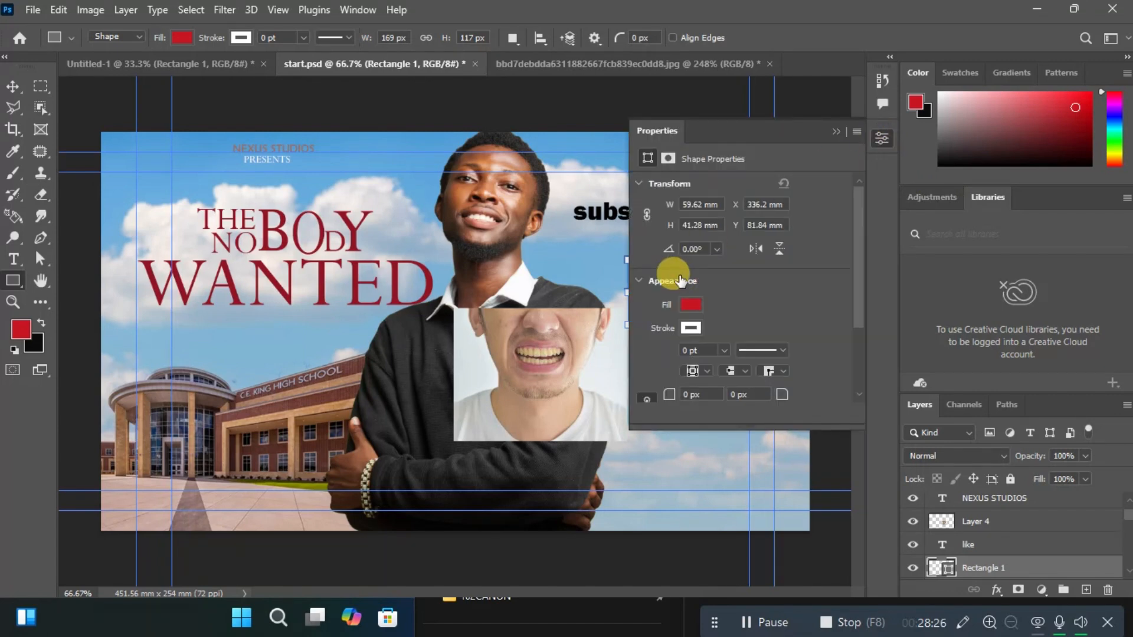
click(690, 307)
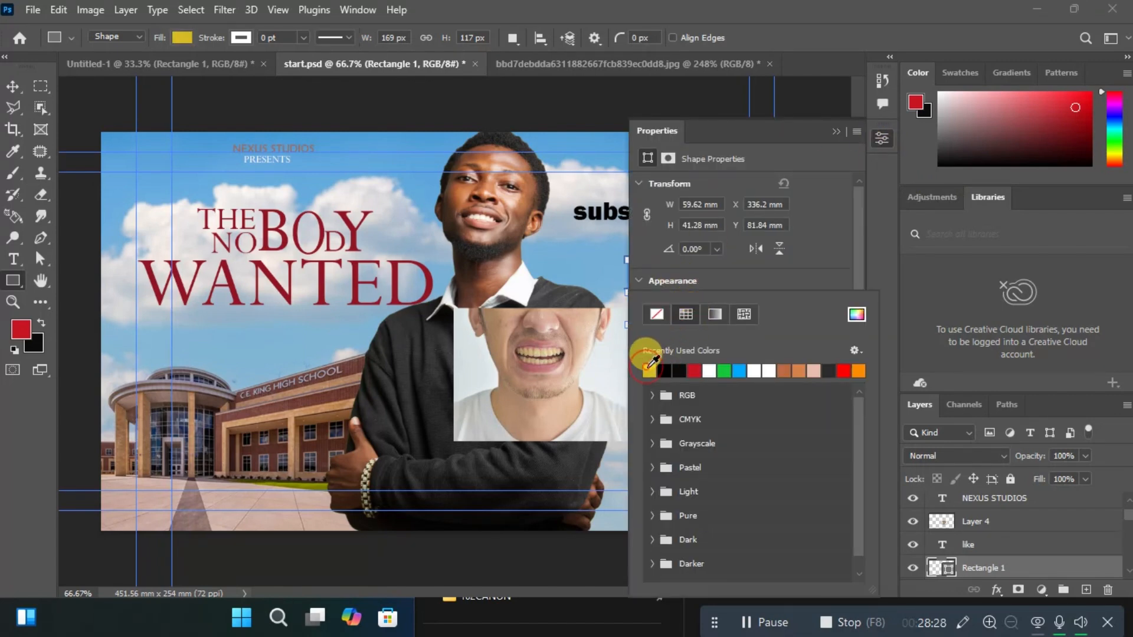
click(837, 129)
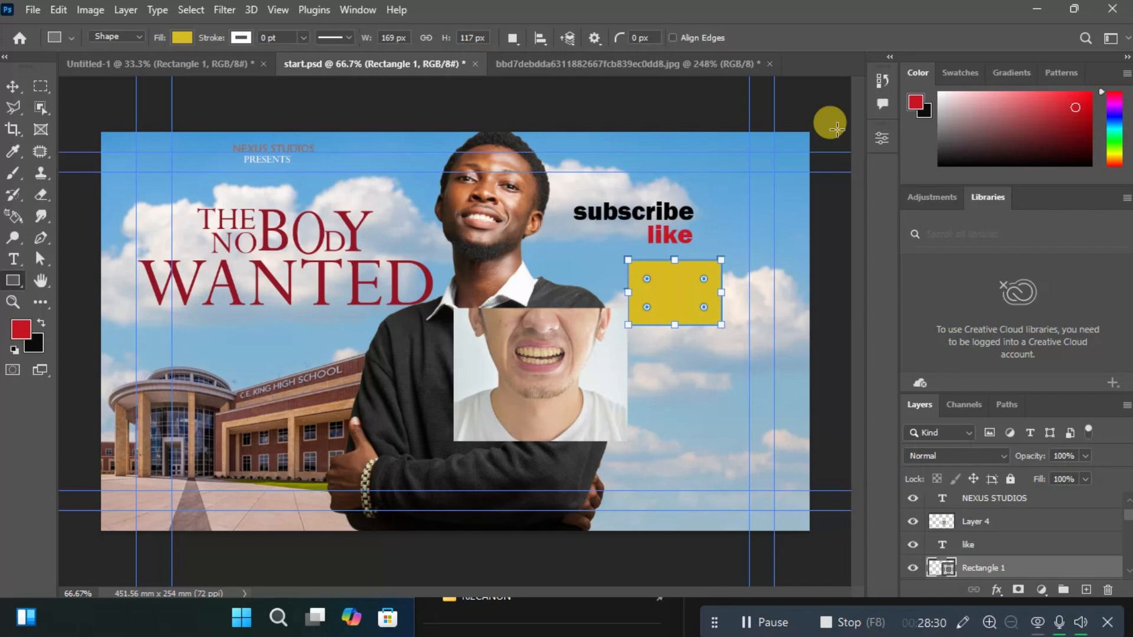
key(Return)
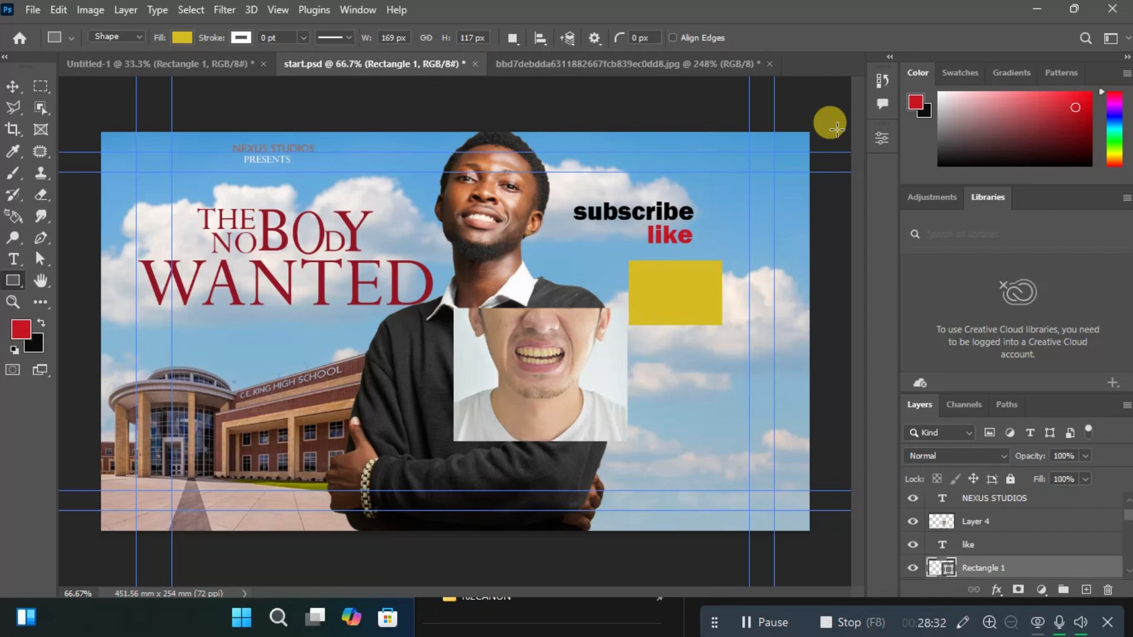
Draw a yellow circle about 141 px across over the school building and move it directly beneath the yellow rectangle.
right_click(13, 281)
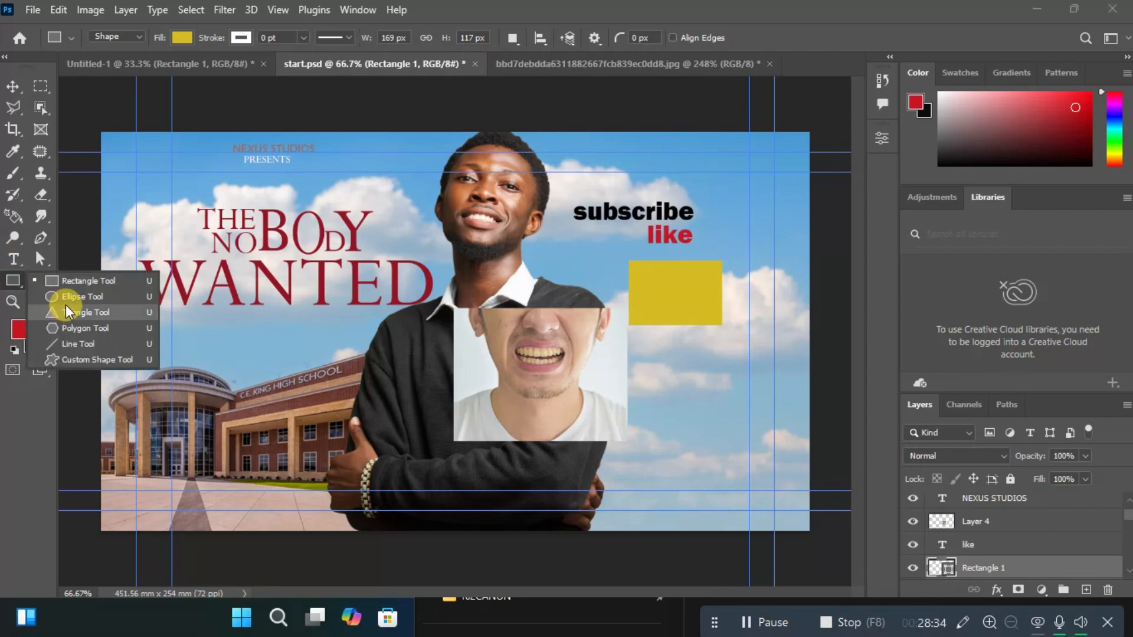
click(68, 296)
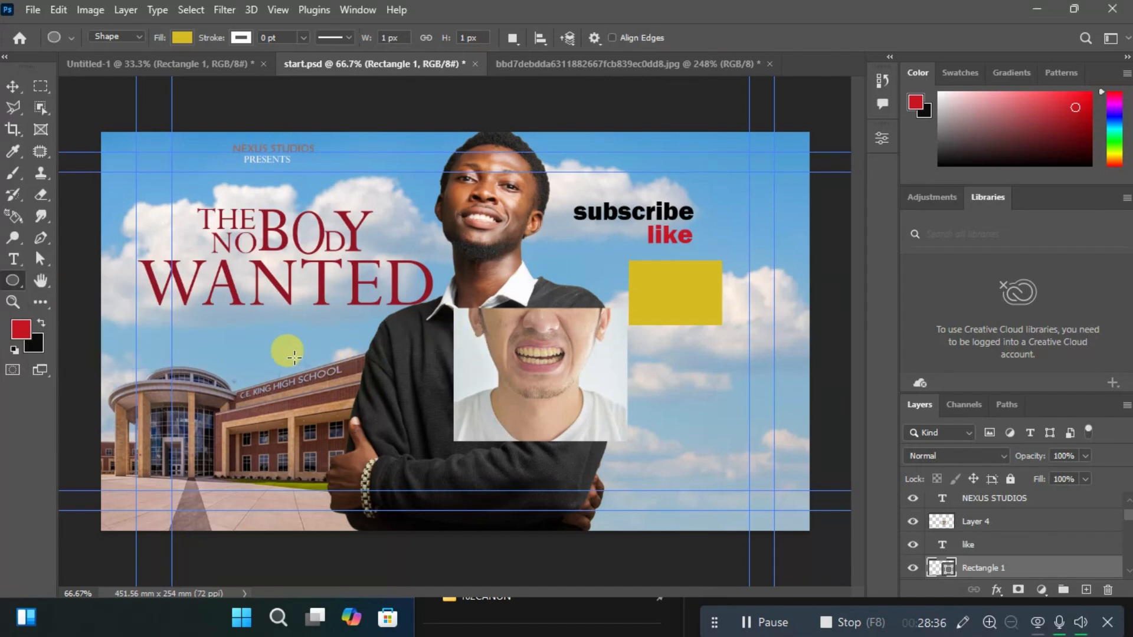
drag(263, 338, 348, 407)
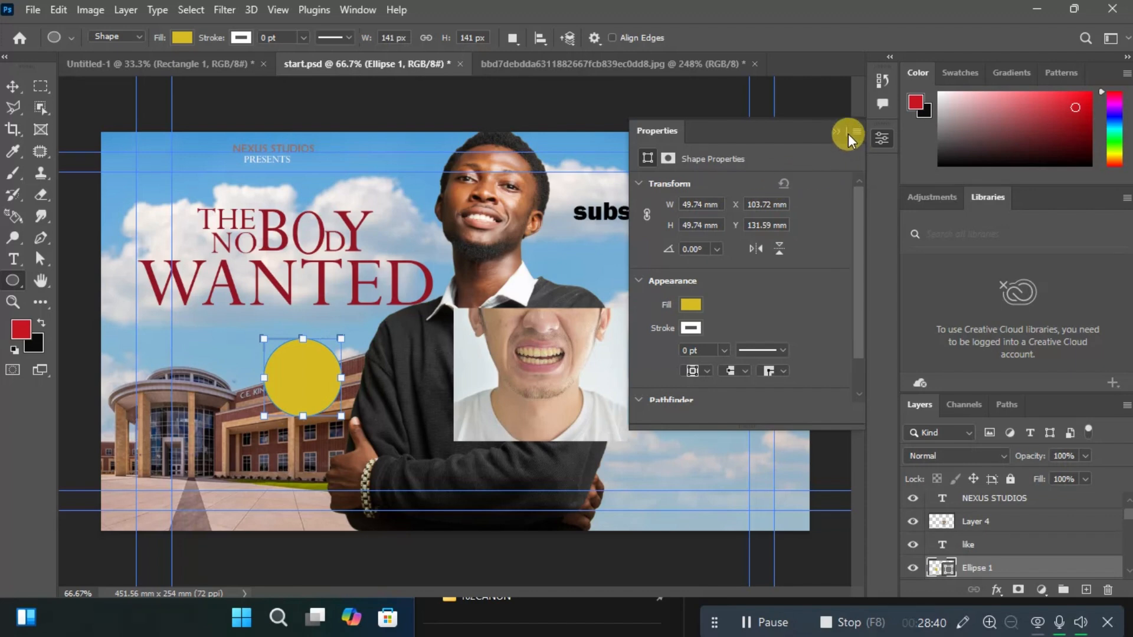
click(831, 131)
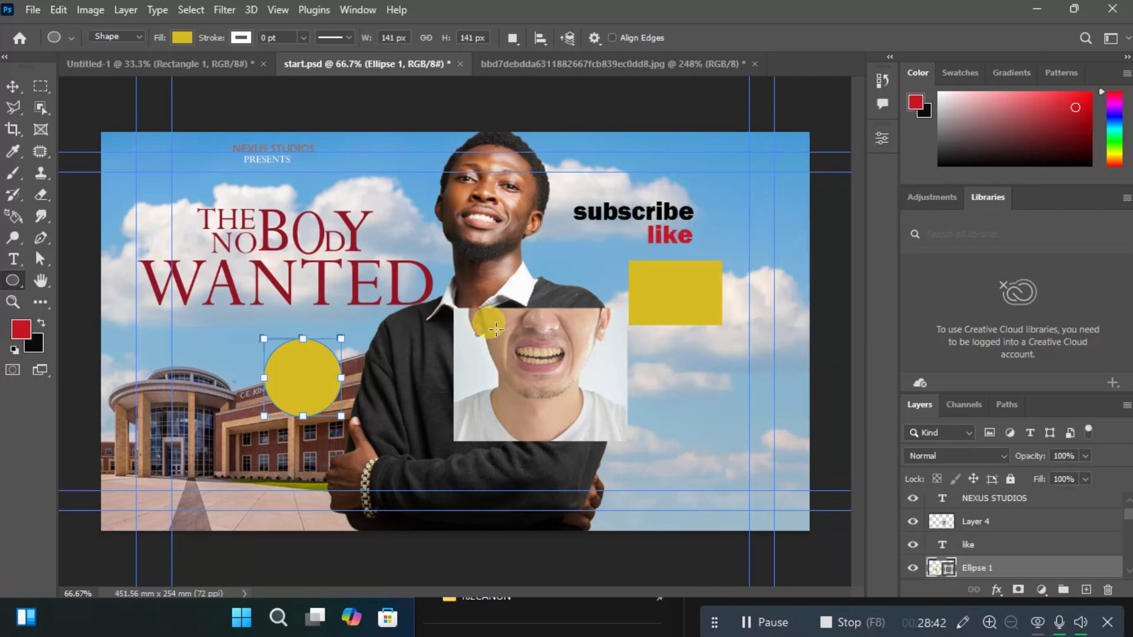
key(Return)
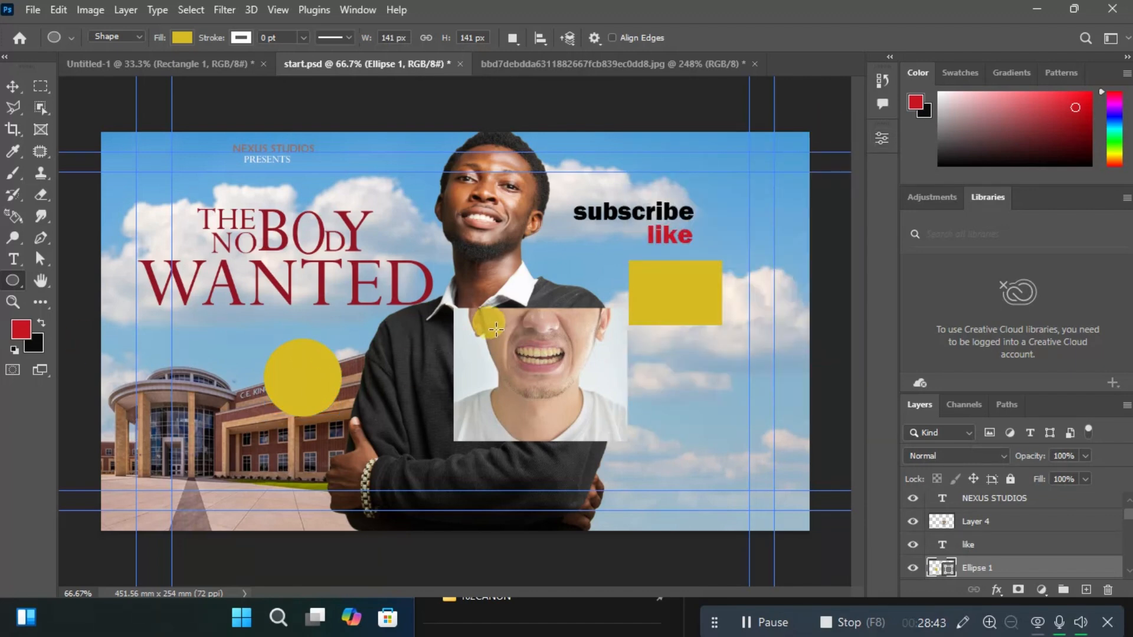
click(19, 86)
drag(298, 392, 681, 394)
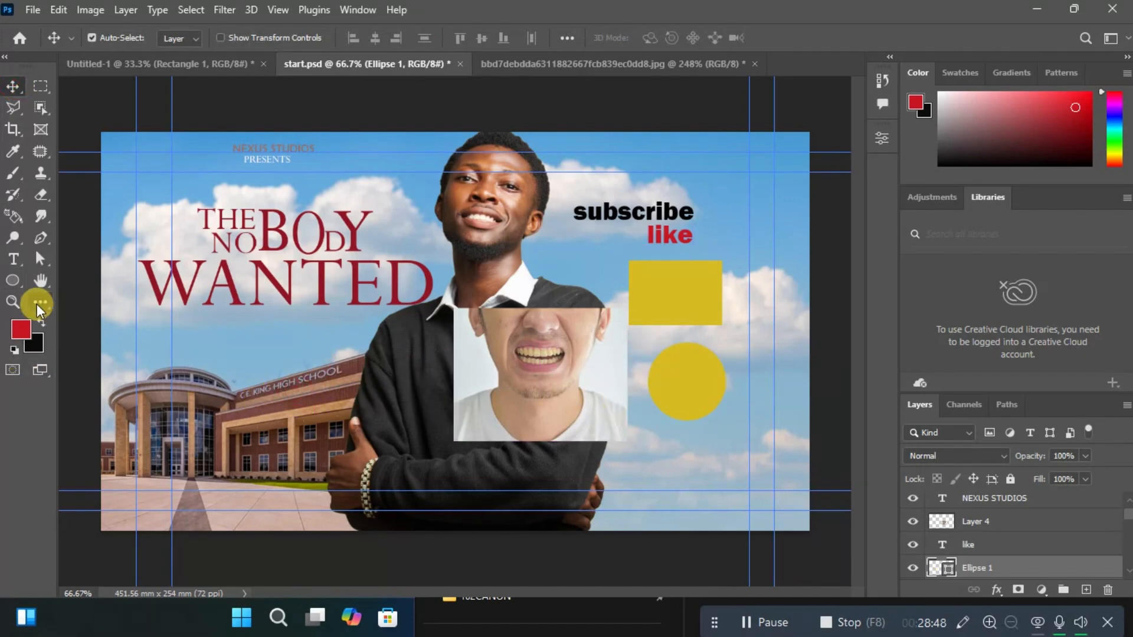
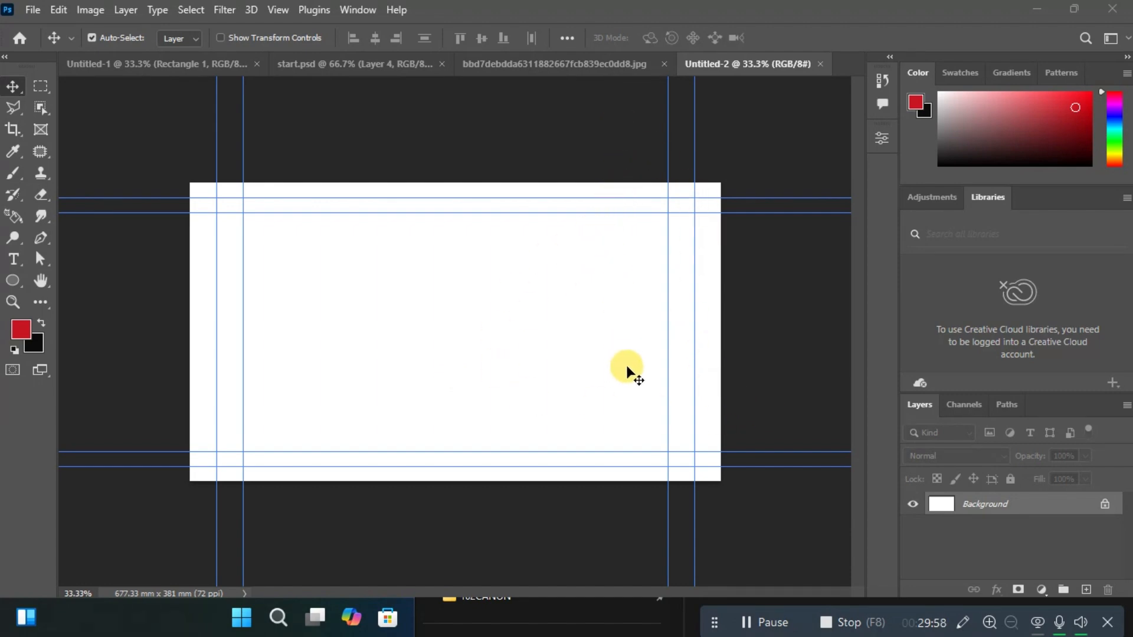
click(571, 66)
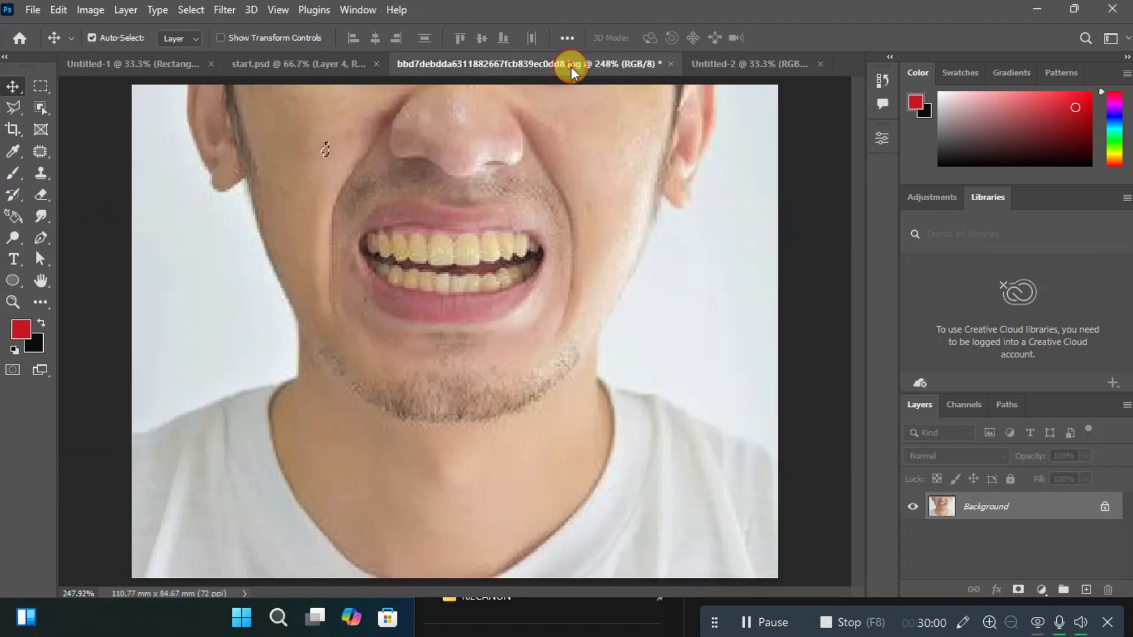
click(342, 61)
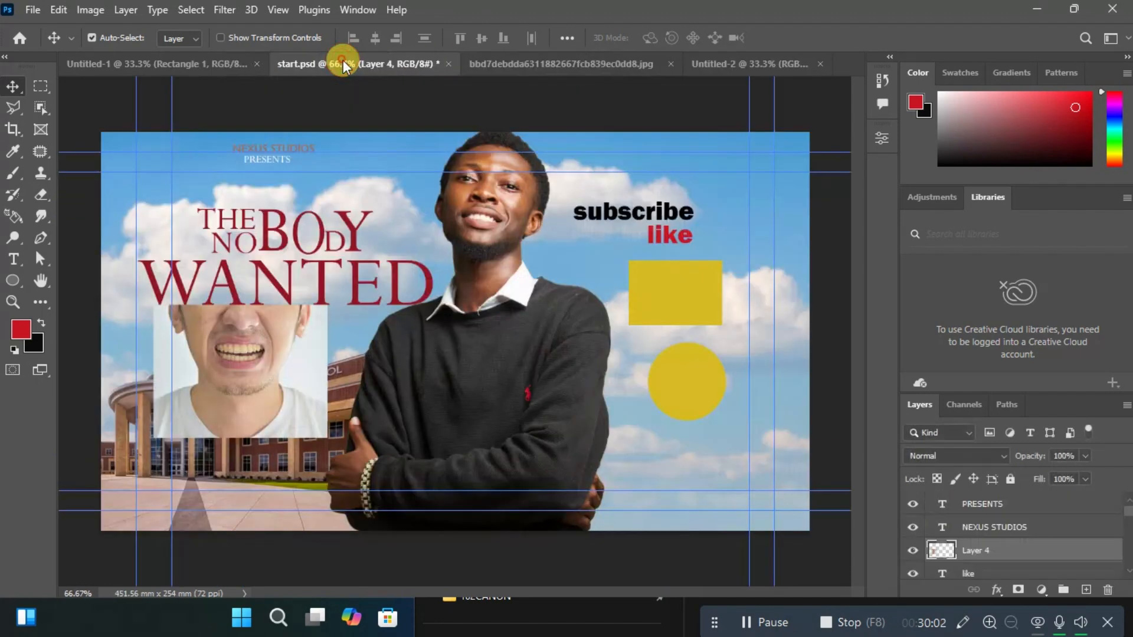
click(469, 339)
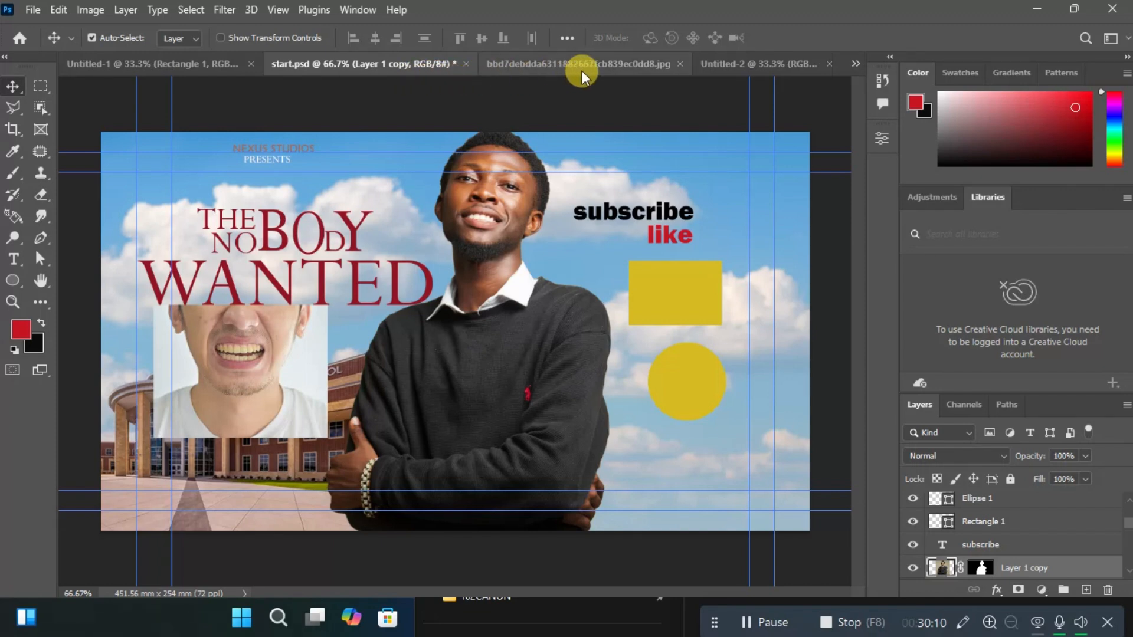
click(181, 64)
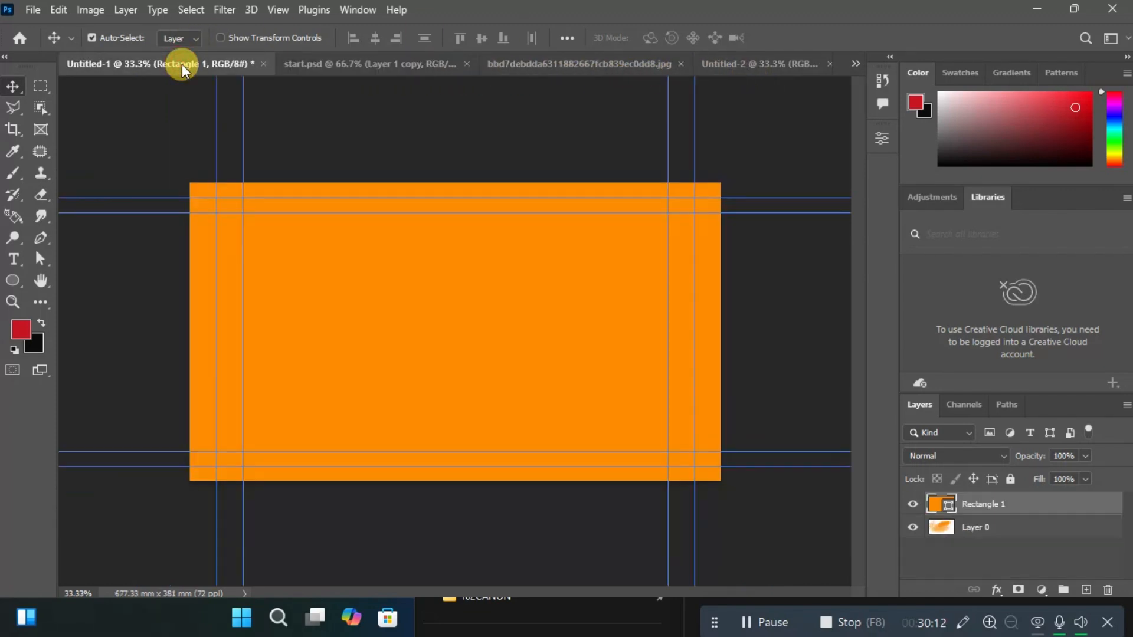
click(354, 65)
click(571, 58)
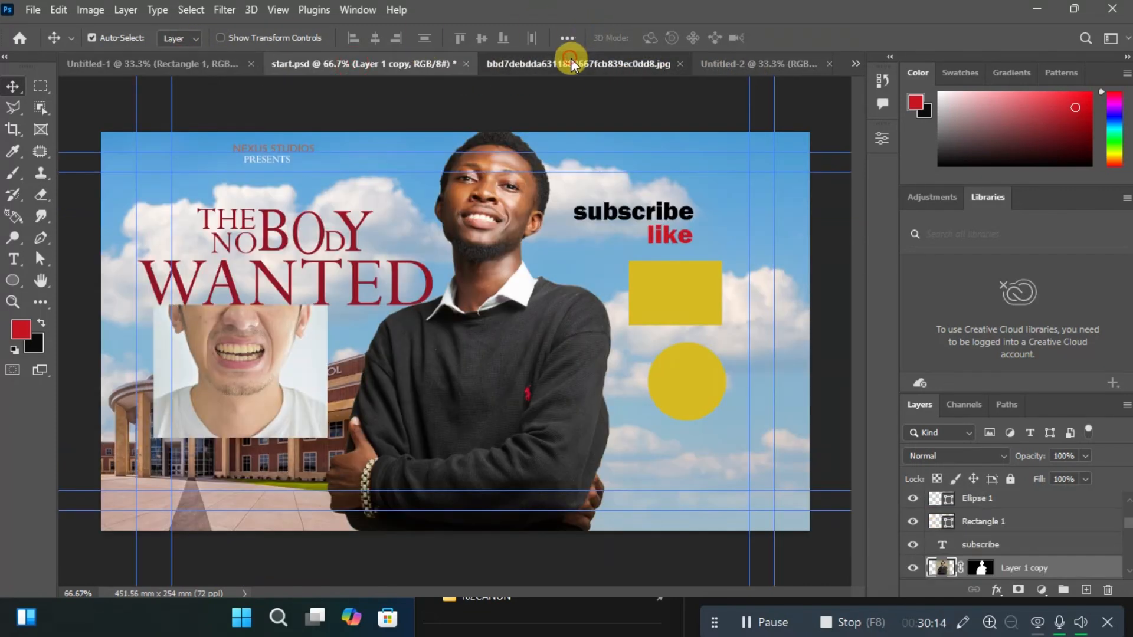
Close the tooth-retouching JPG document without saving its changes.
click(731, 63)
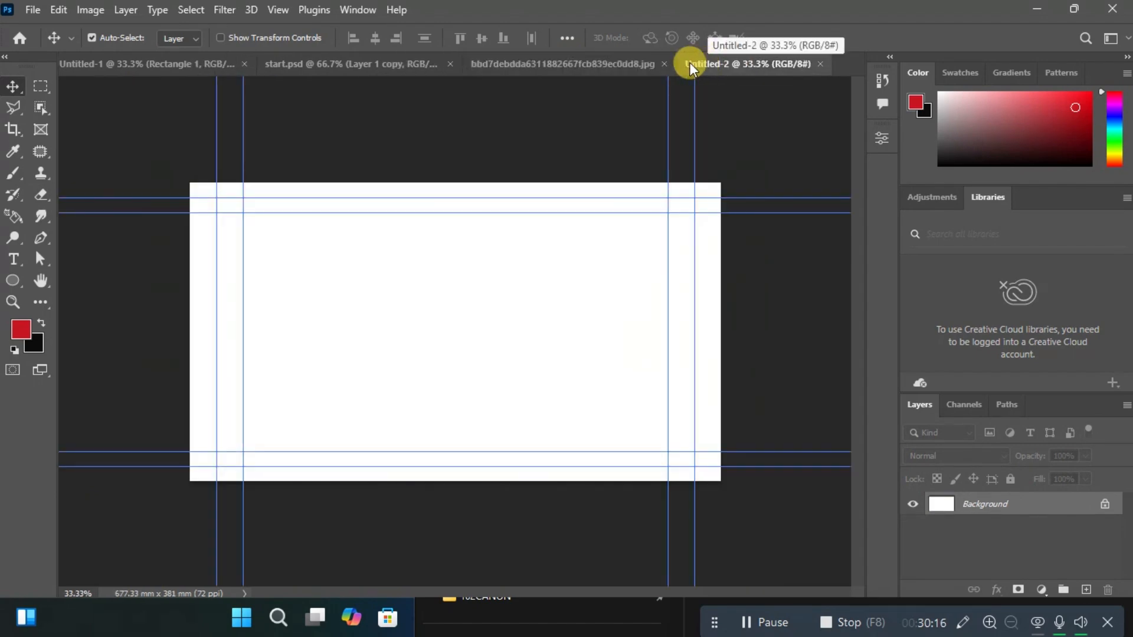
click(666, 63)
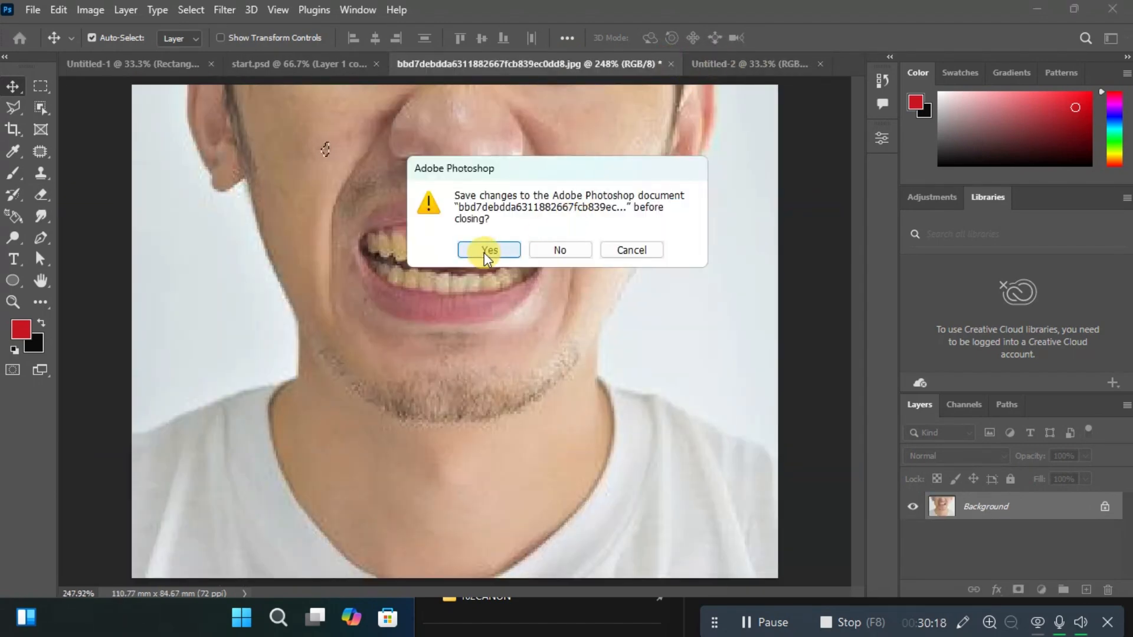
click(559, 251)
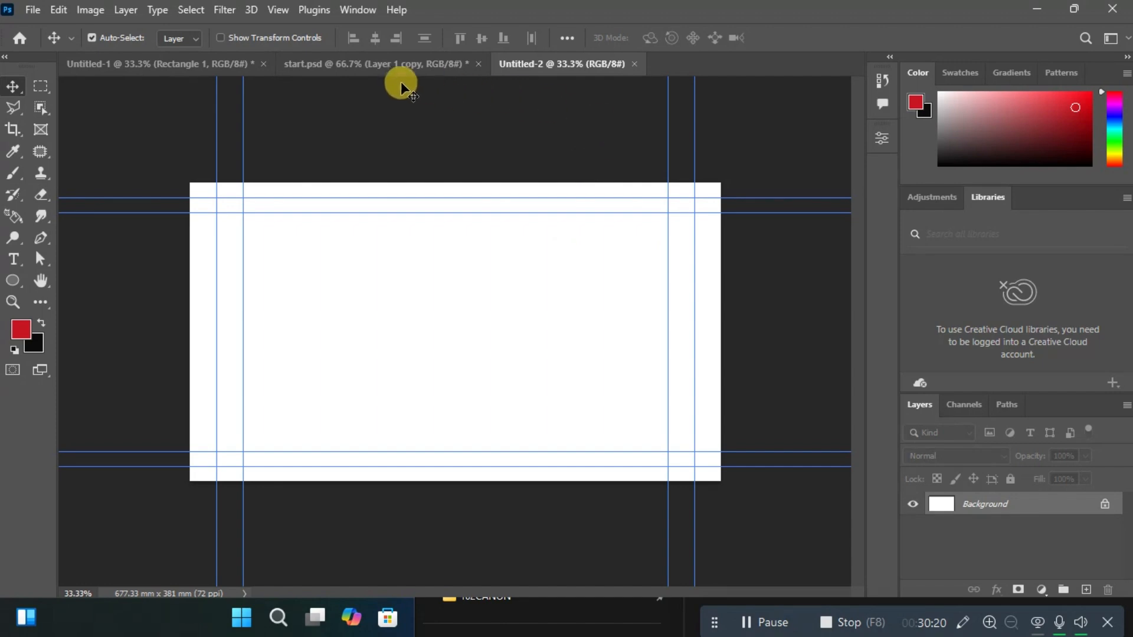
Copy the cut-out man from start.psd into the blank Untitled-2 document, placing him near the centre at the canvas's lower edge.
click(415, 62)
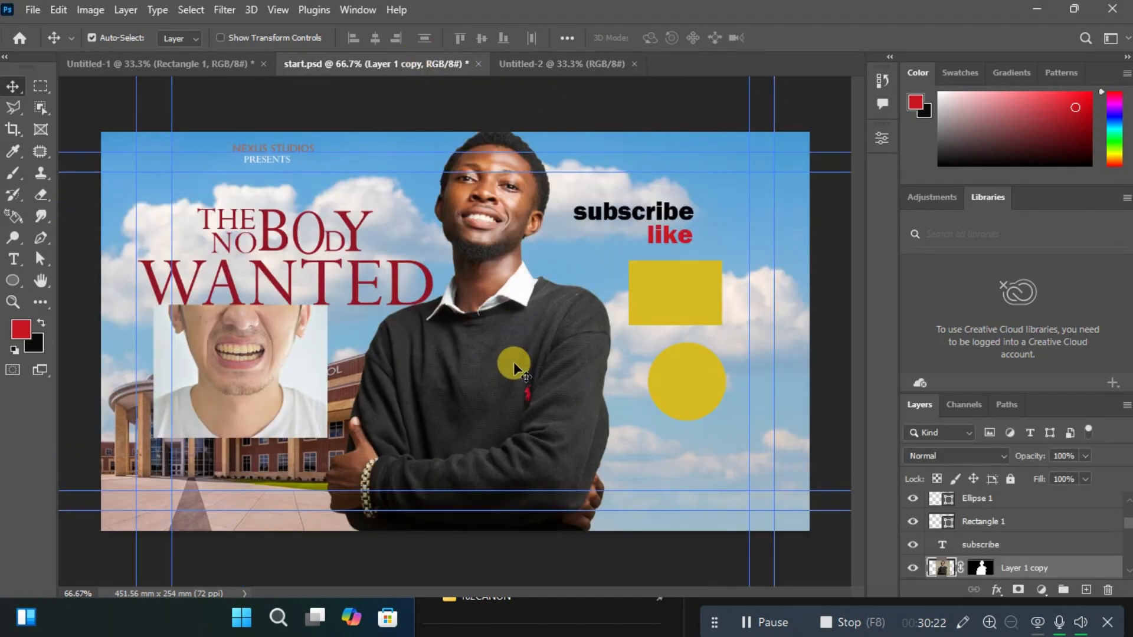
click(559, 71)
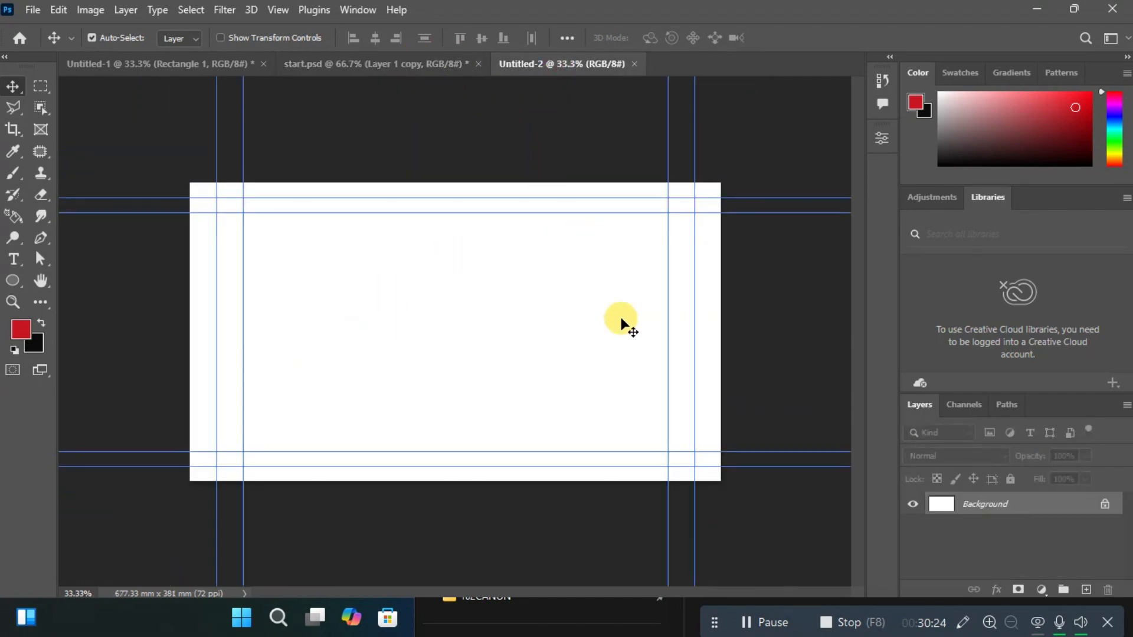
click(370, 64)
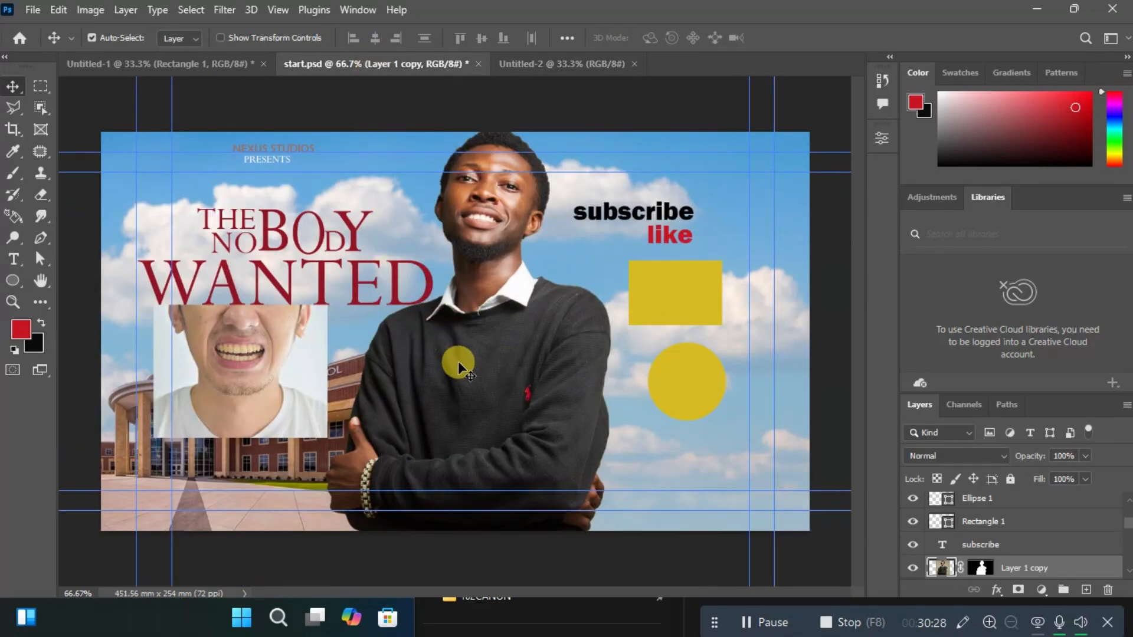
drag(459, 364, 540, 69)
mouse_move(463, 350)
mouse_down()
mouse_move(464, 317)
mouse_move(462, 335)
mouse_up()
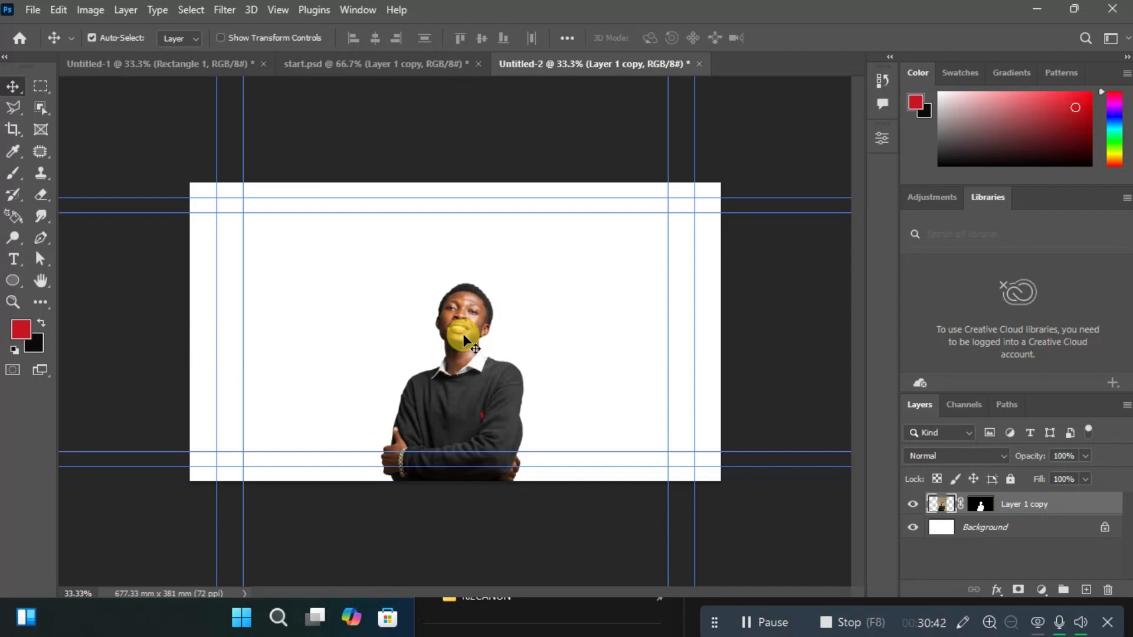
Enlarge the man to nearly the full canvas height and centre him horizontally on the canvas.
key(ctrl+t)
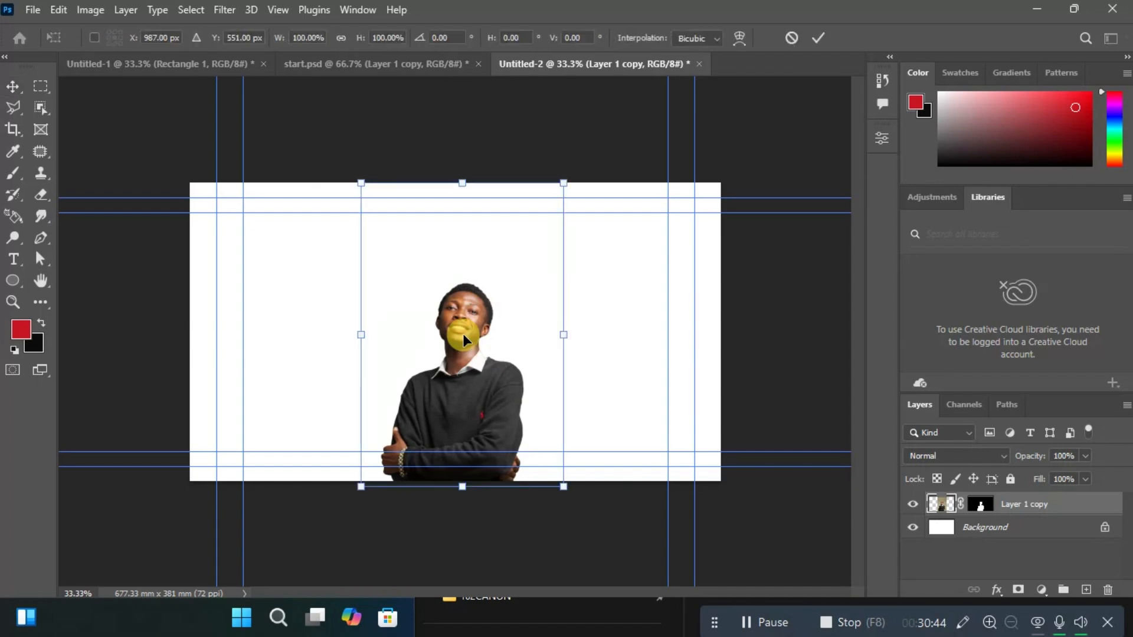
drag(361, 183, 247, 68)
drag(462, 388, 499, 386)
key(Return)
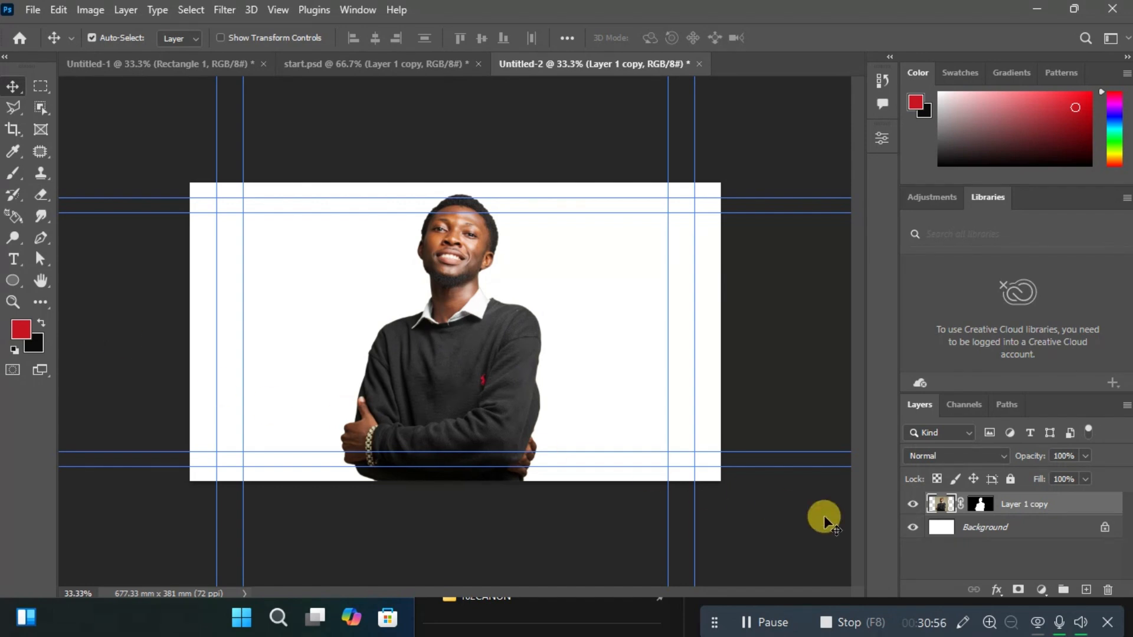
Draw a red rectangle about 2163 by 1296 px covering the whole canvas, directly above the Background layer and behind the man.
click(947, 529)
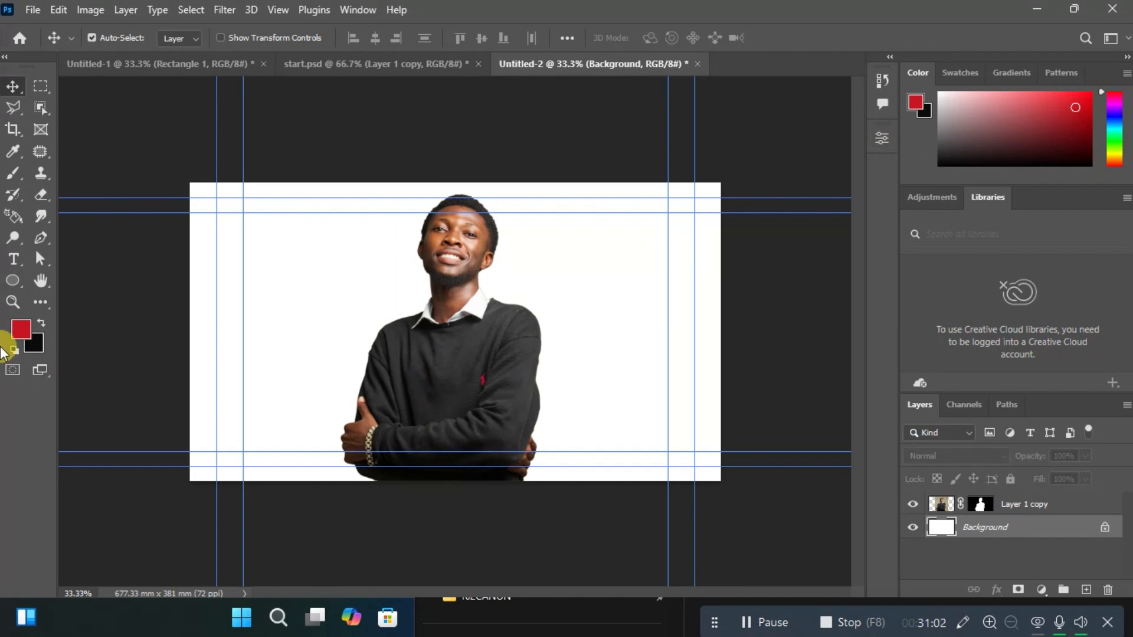
click(13, 281)
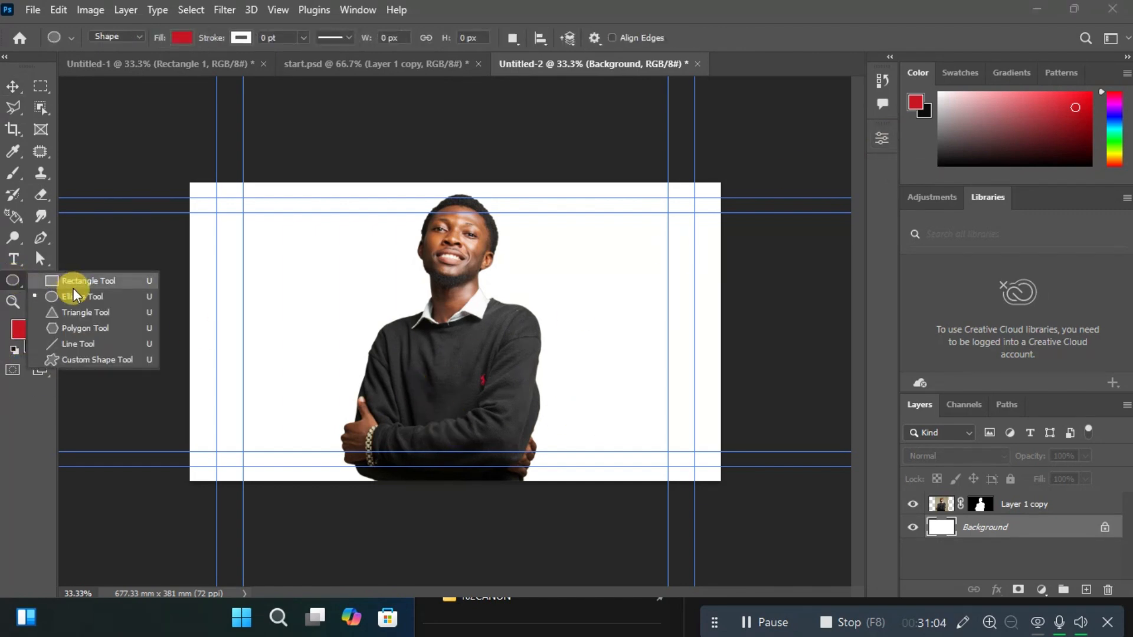
click(72, 285)
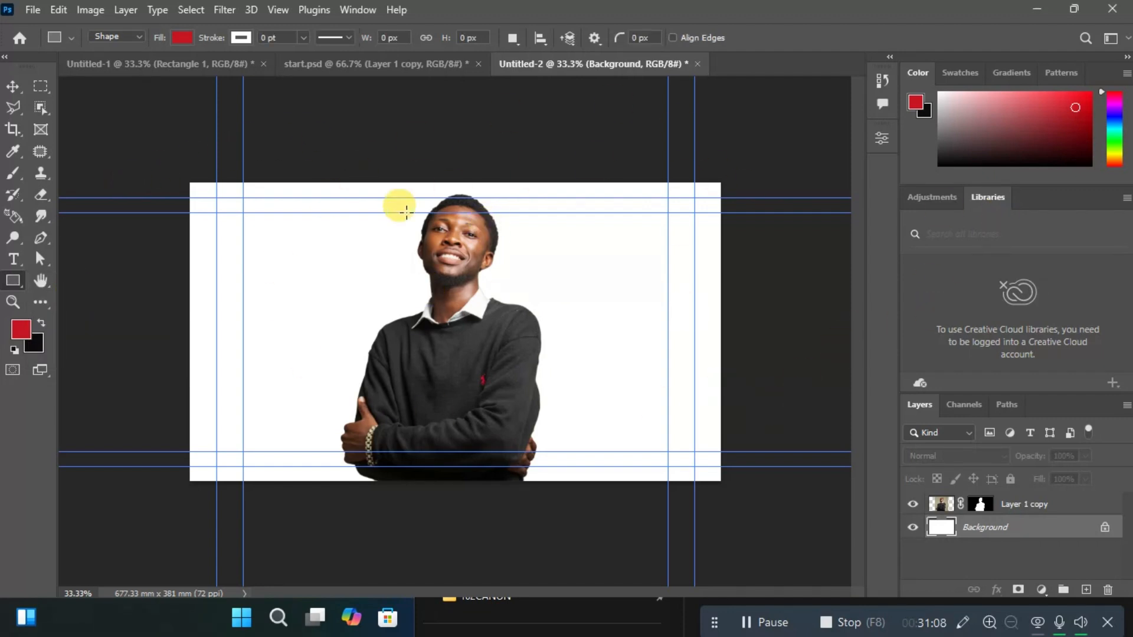
drag(160, 167, 758, 525)
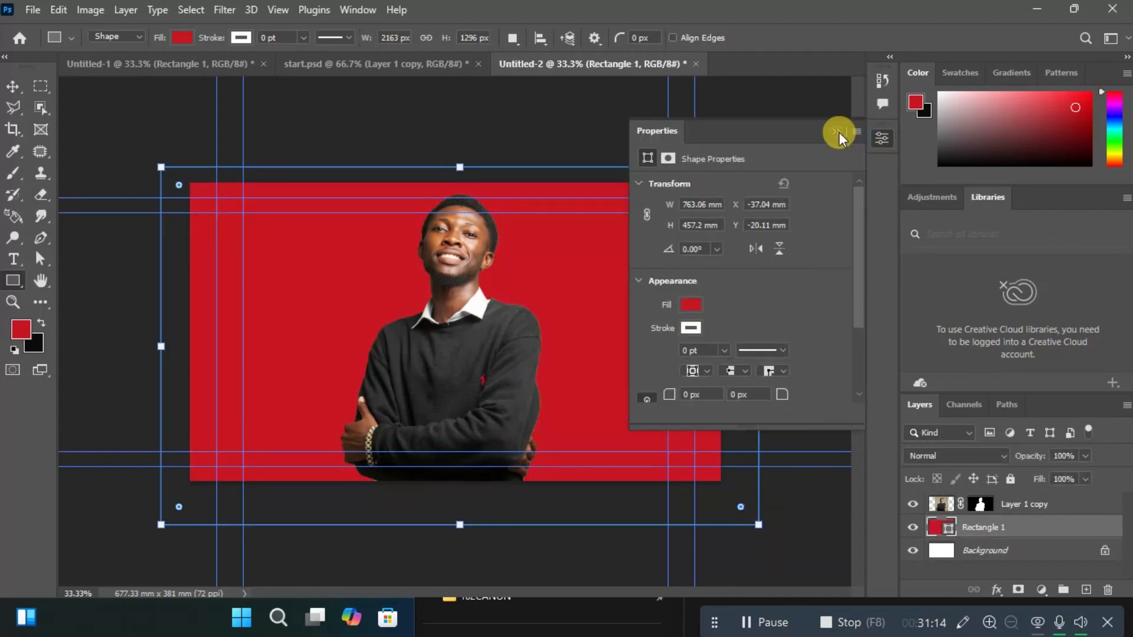
click(831, 131)
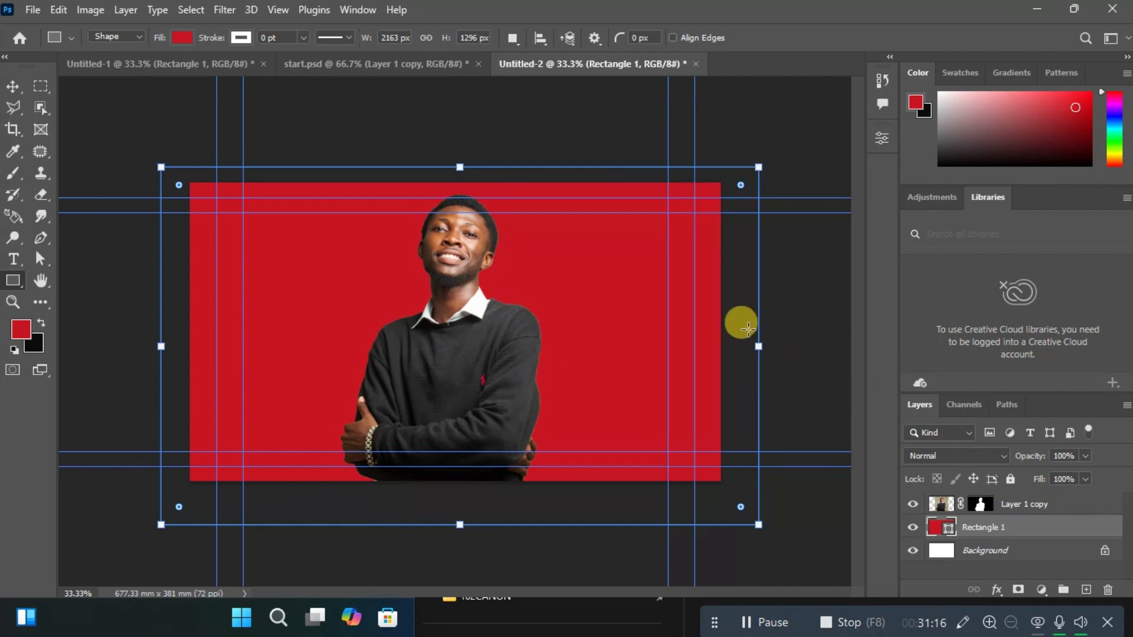
key(Return)
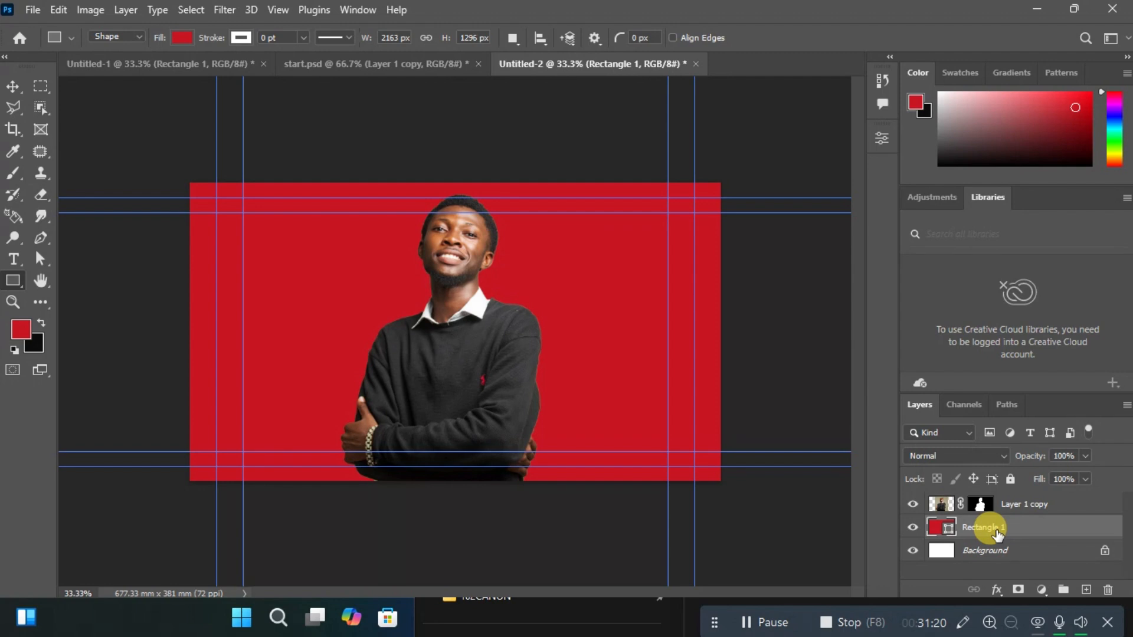
Move the red rectangle's layer above the man's layer and back beneath it to demonstrate the stacking order.
drag(997, 534, 991, 498)
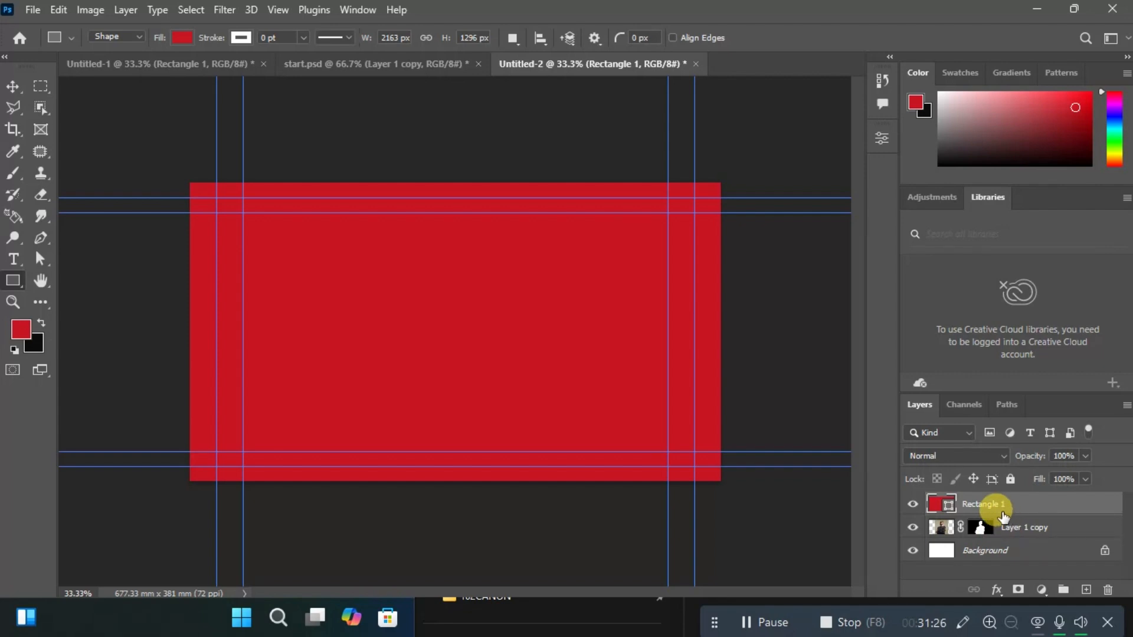
drag(999, 506, 1004, 546)
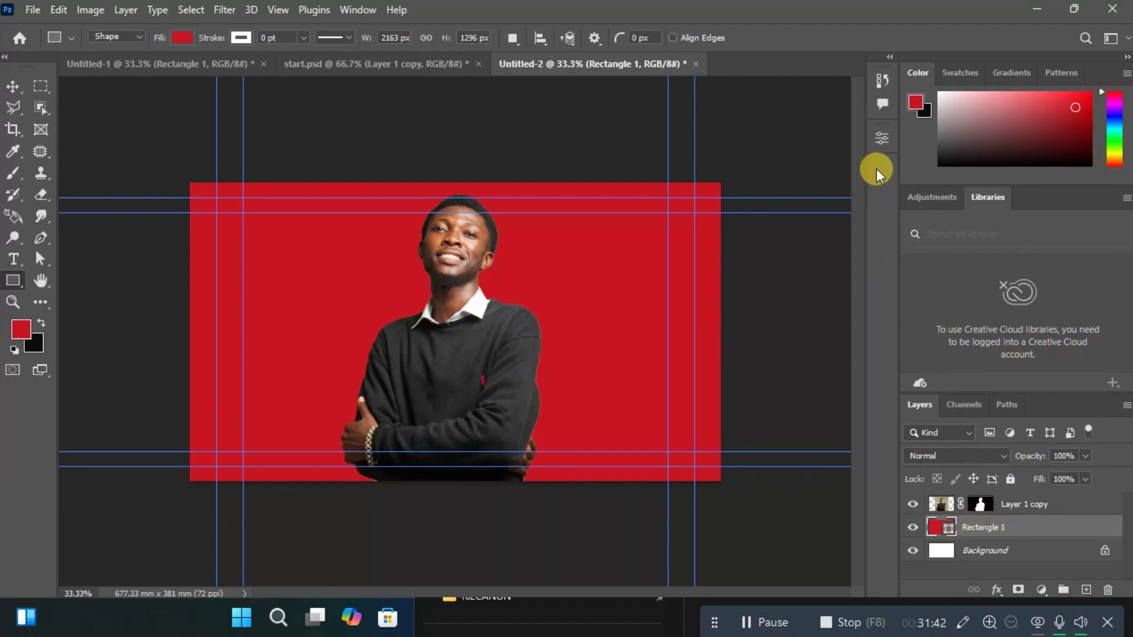
Try several recently used colours as the background rectangle's fill and settle on the bright red.
click(879, 143)
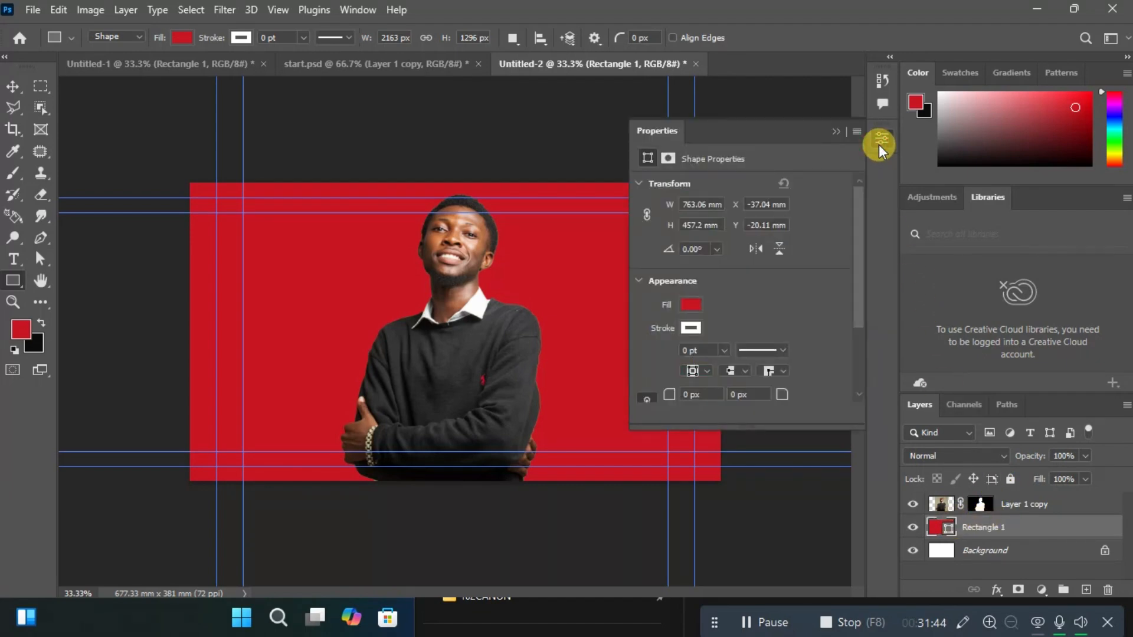
click(690, 304)
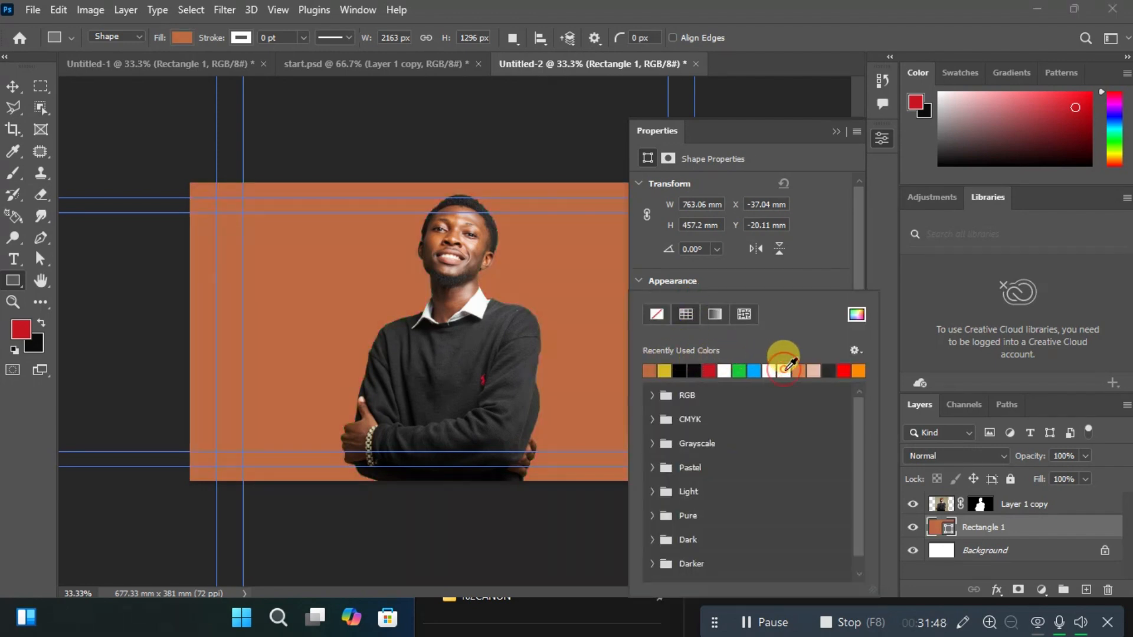
click(784, 369)
click(783, 370)
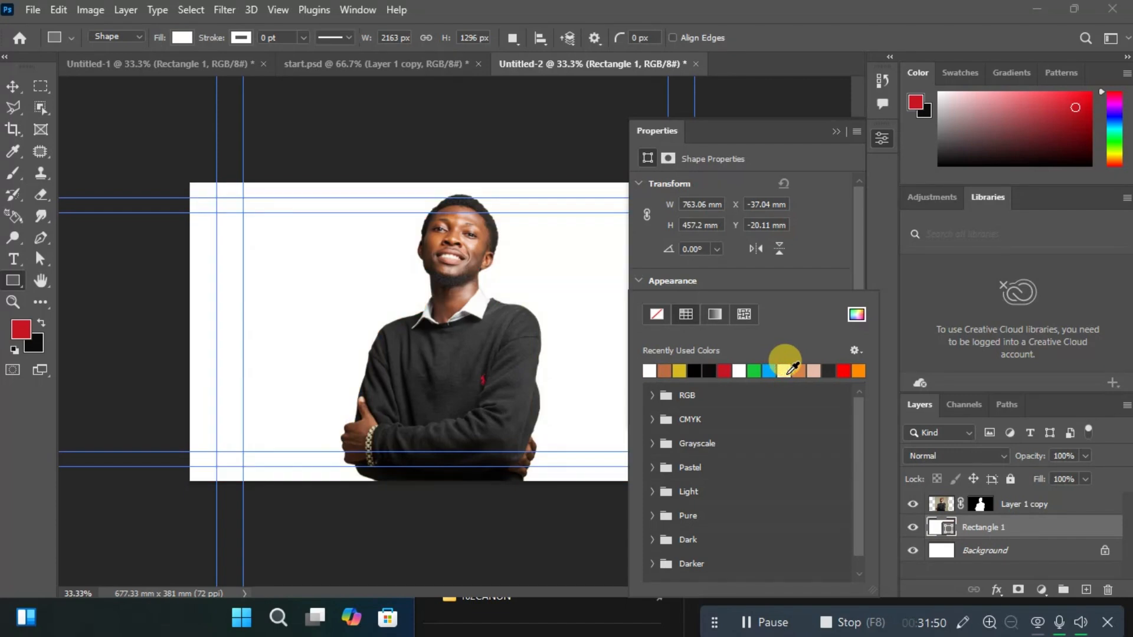
click(803, 370)
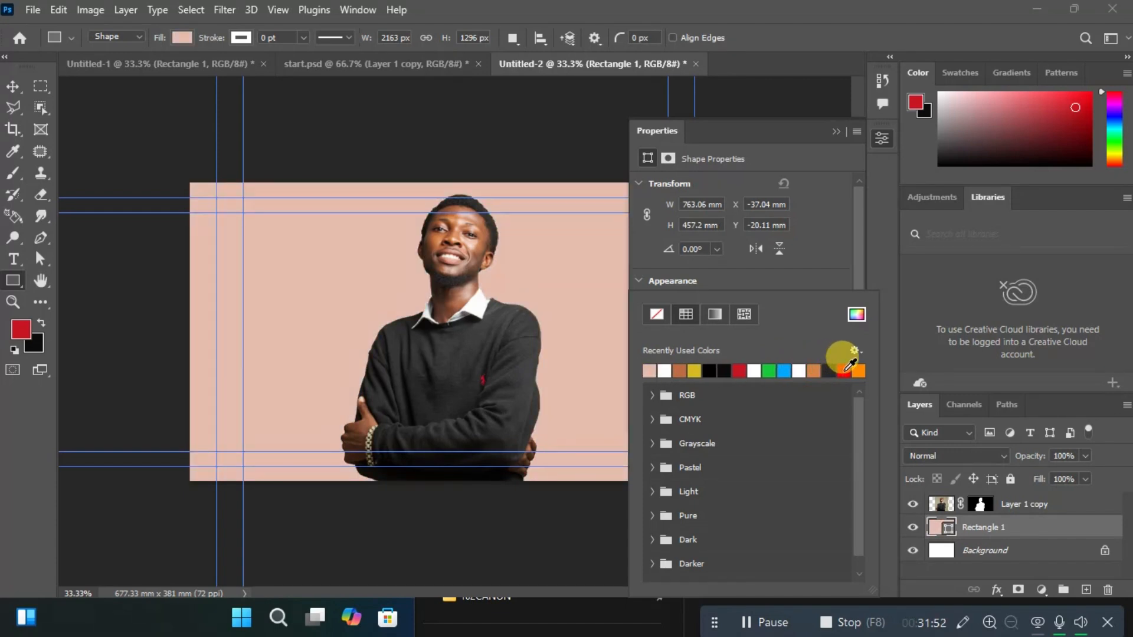
click(847, 369)
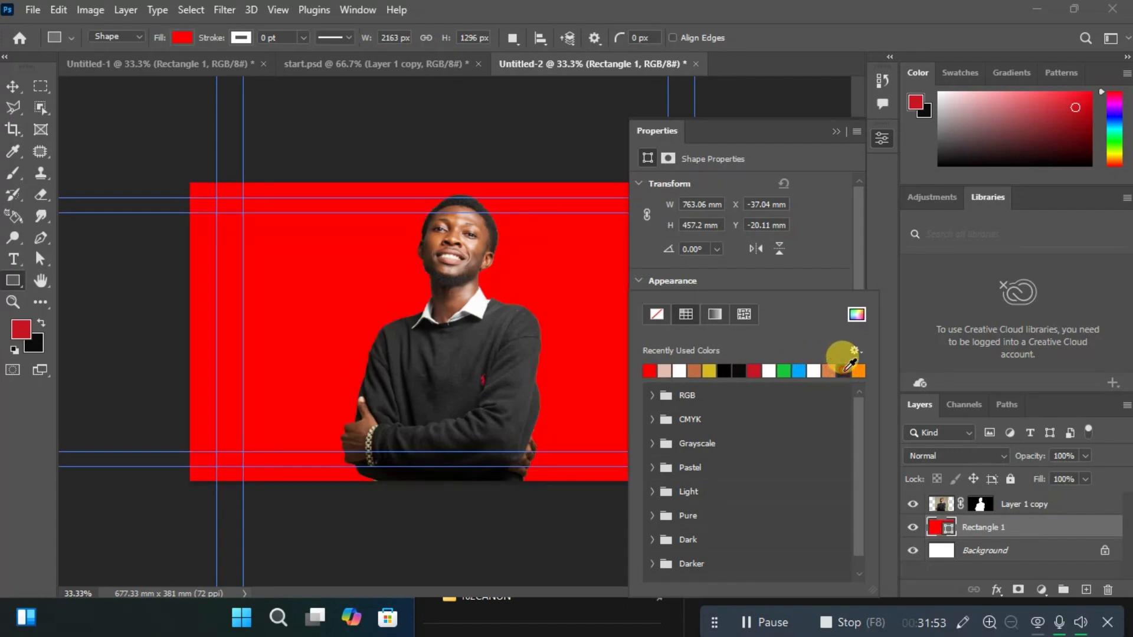
click(833, 129)
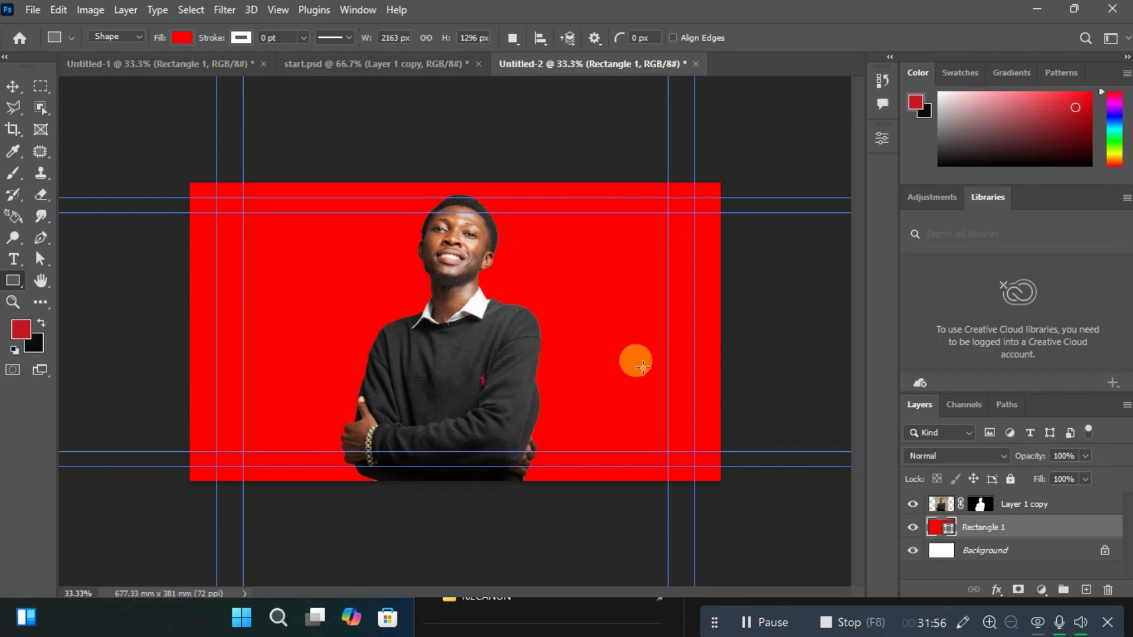
Add the text "SUBCRIBE" on the red background to the left of the man's head.
click(12, 264)
click(286, 235)
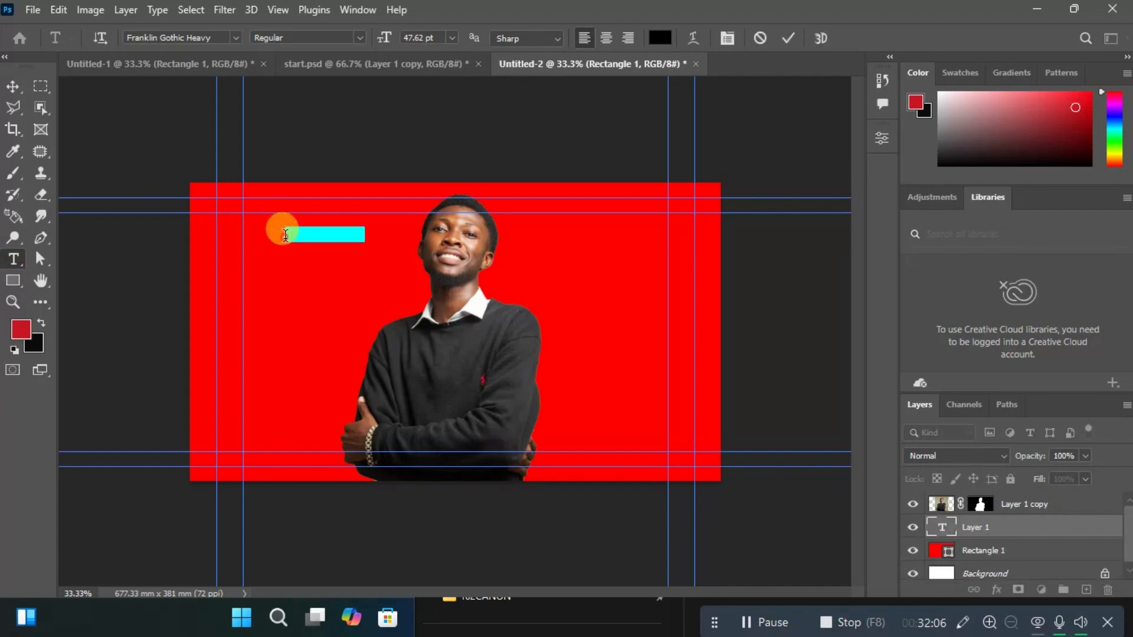
key(BackSpace)
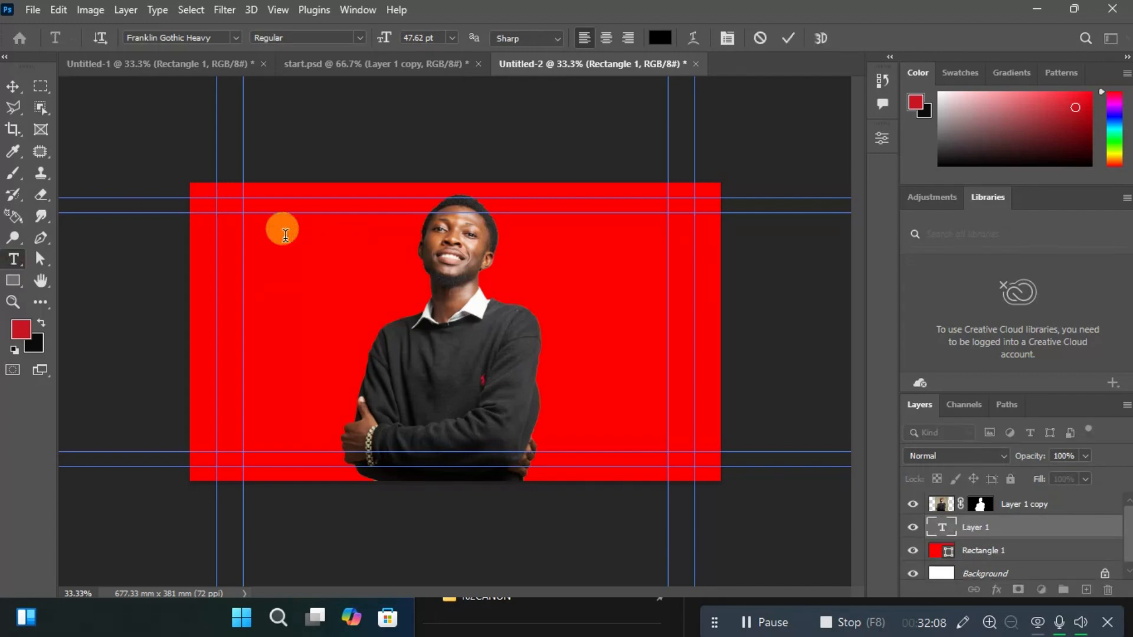
text(SUBCRIBE)
key(ctrl+Return)
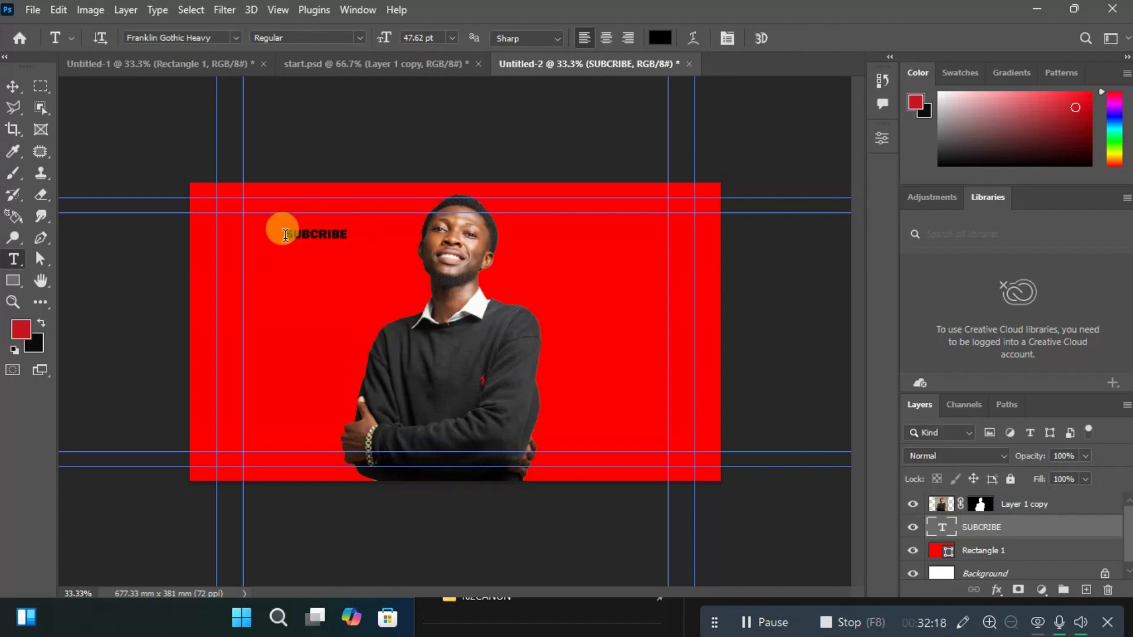
Add the text "LIKE" as a separate text layer just beneath "SUBCRIBE".
click(282, 257)
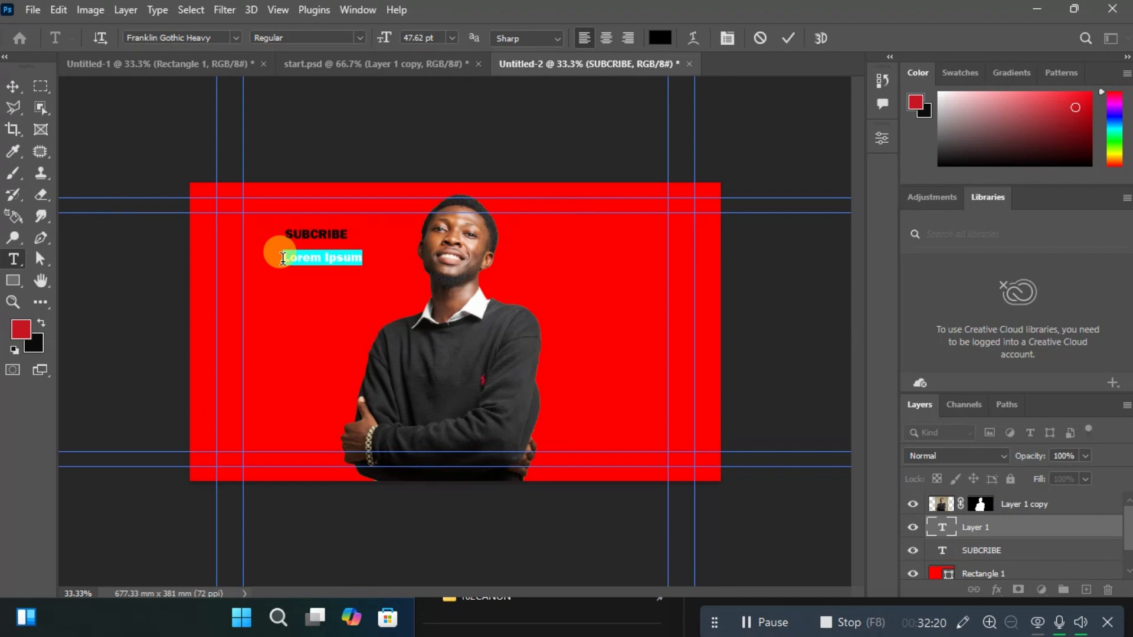
key(BackSpace)
text(LIKE)
key(ctrl+Return)
Add the text "COMMENT" as a separate text layer beneath "LIKE" on the red background.
click(274, 289)
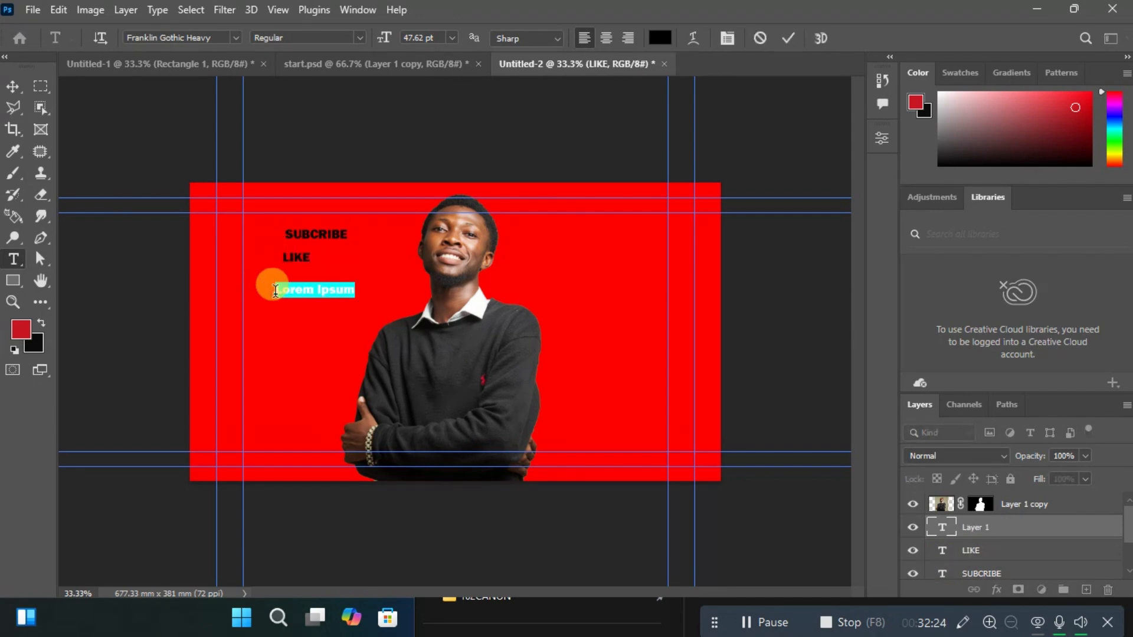
key(BackSpace)
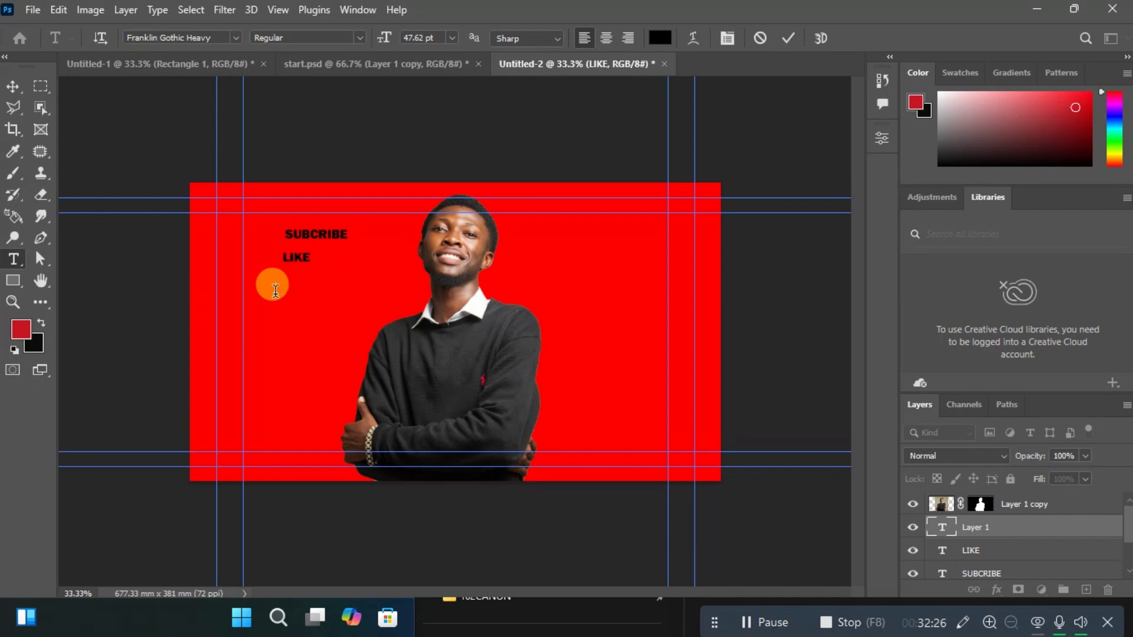
text(COMMENT)
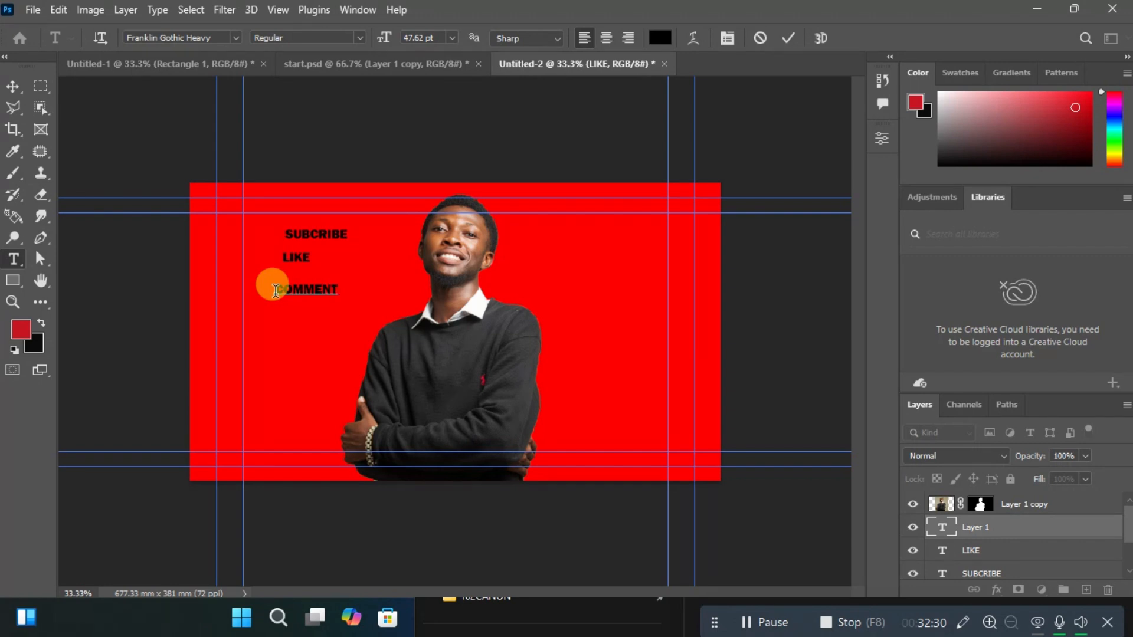
key(ctrl+Return)
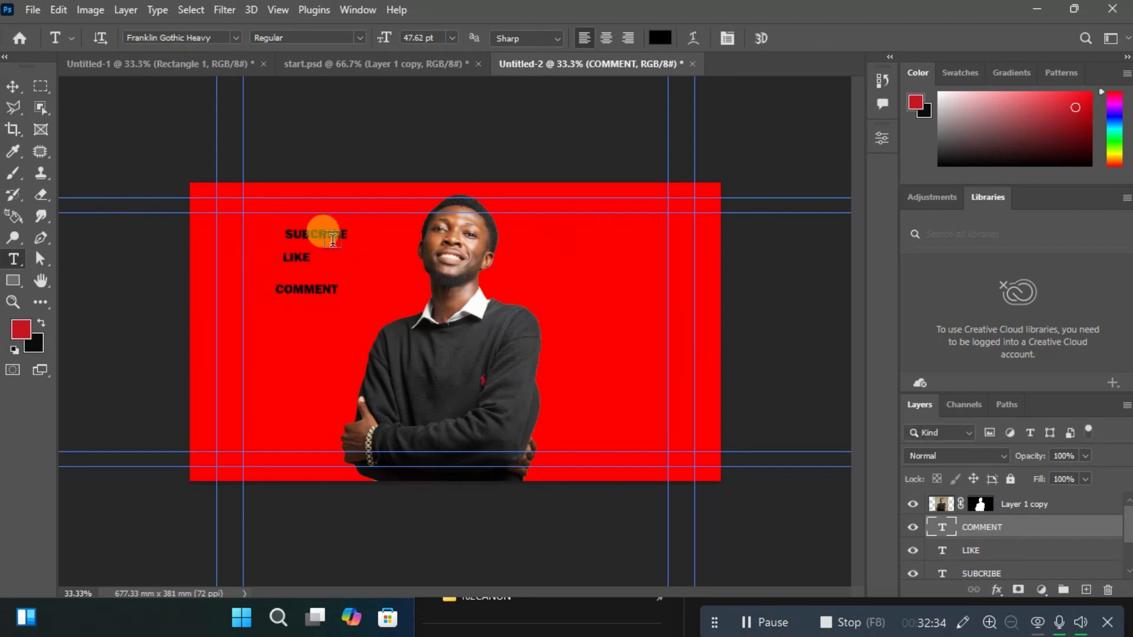
Scale the "SUBCRIBE" text up to about 204% and move it to the red area right of the man's head.
drag(321, 226, 344, 244)
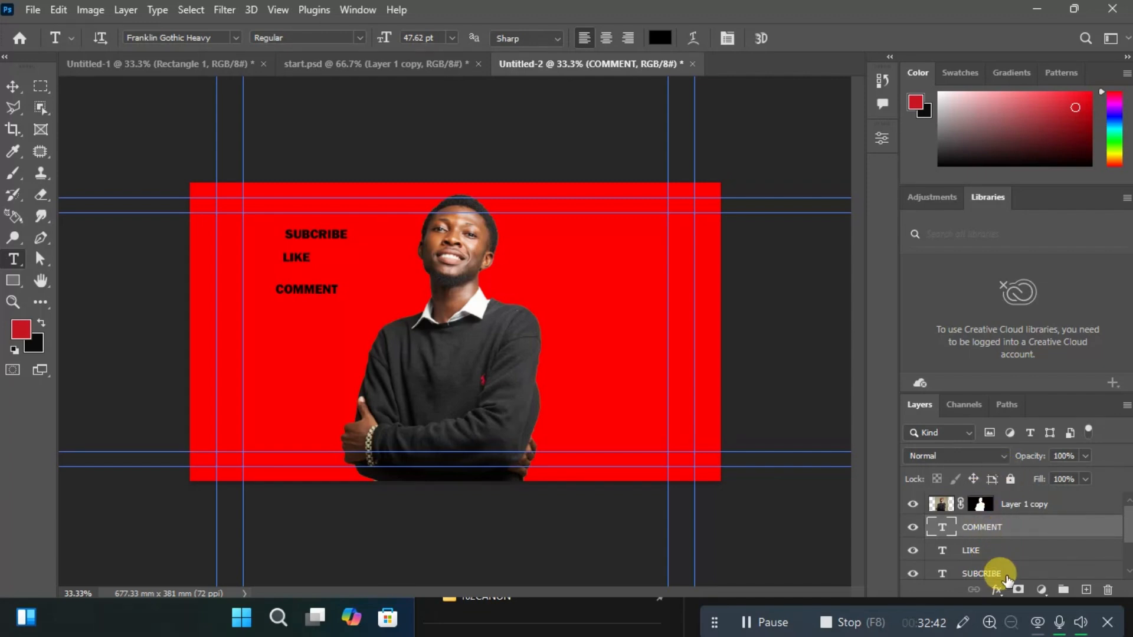
click(1006, 574)
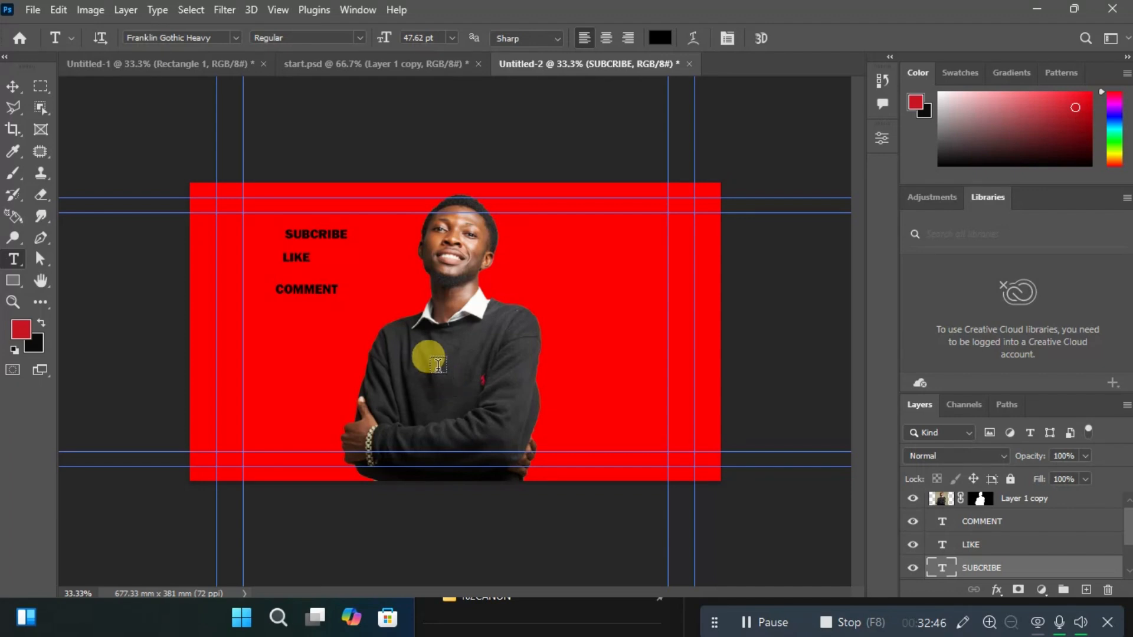
key(ctrl+t)
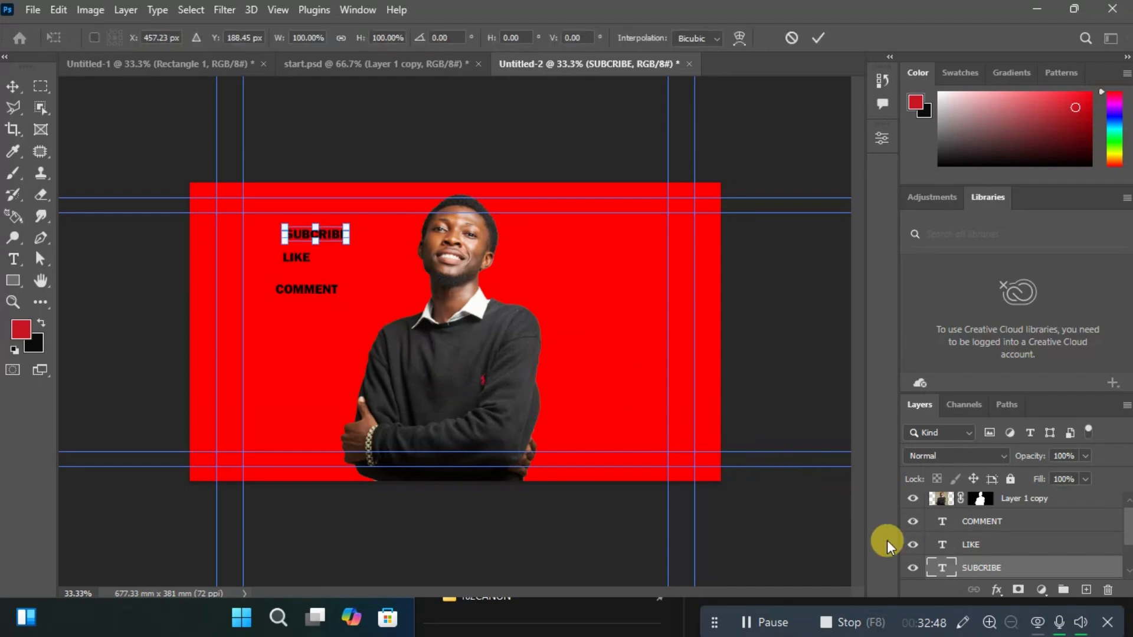
drag(338, 234, 384, 306)
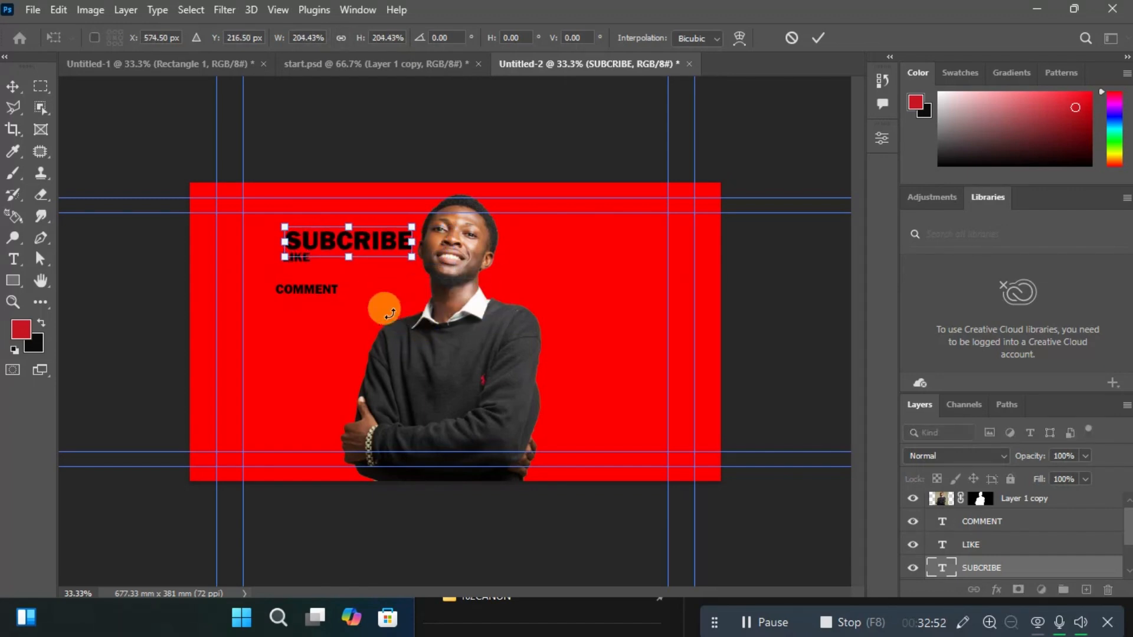
drag(364, 245, 340, 245)
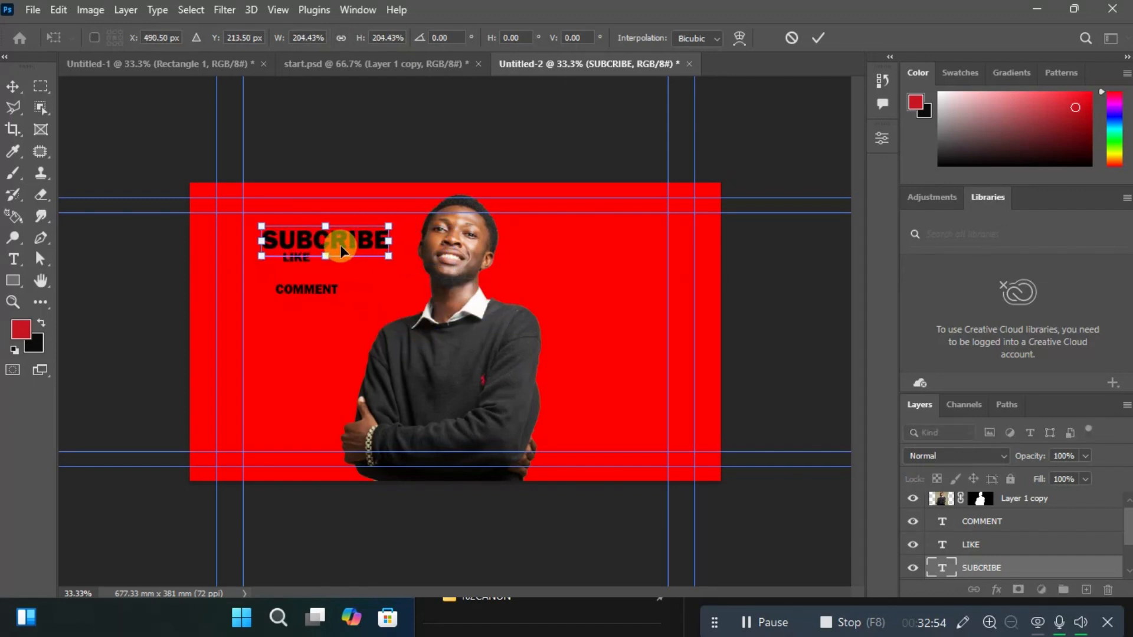
key(Return)
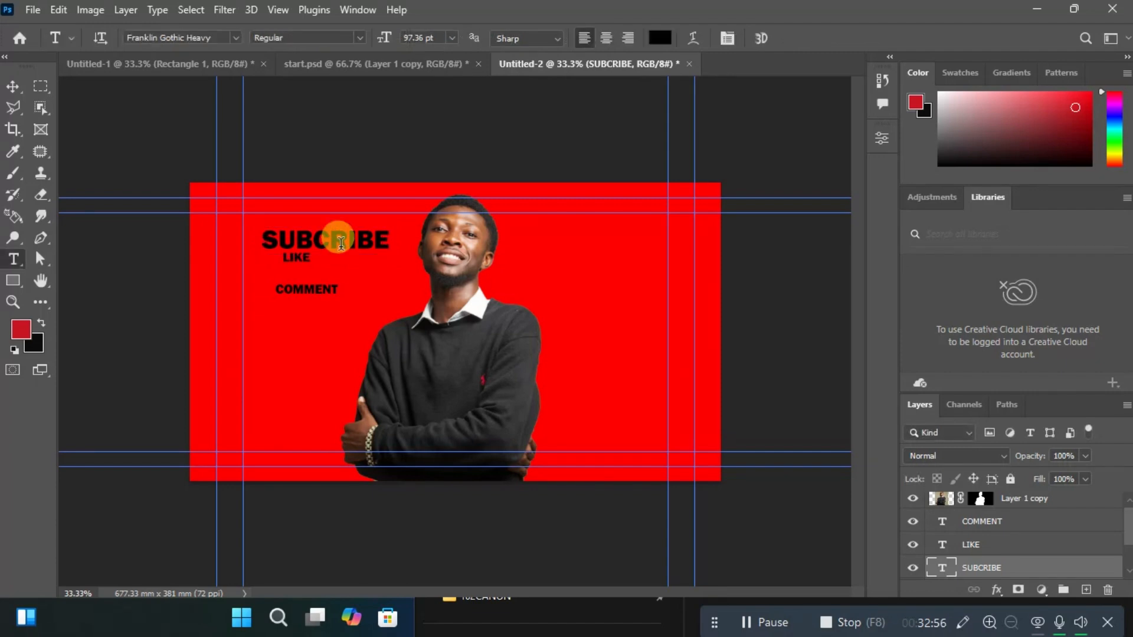
click(11, 86)
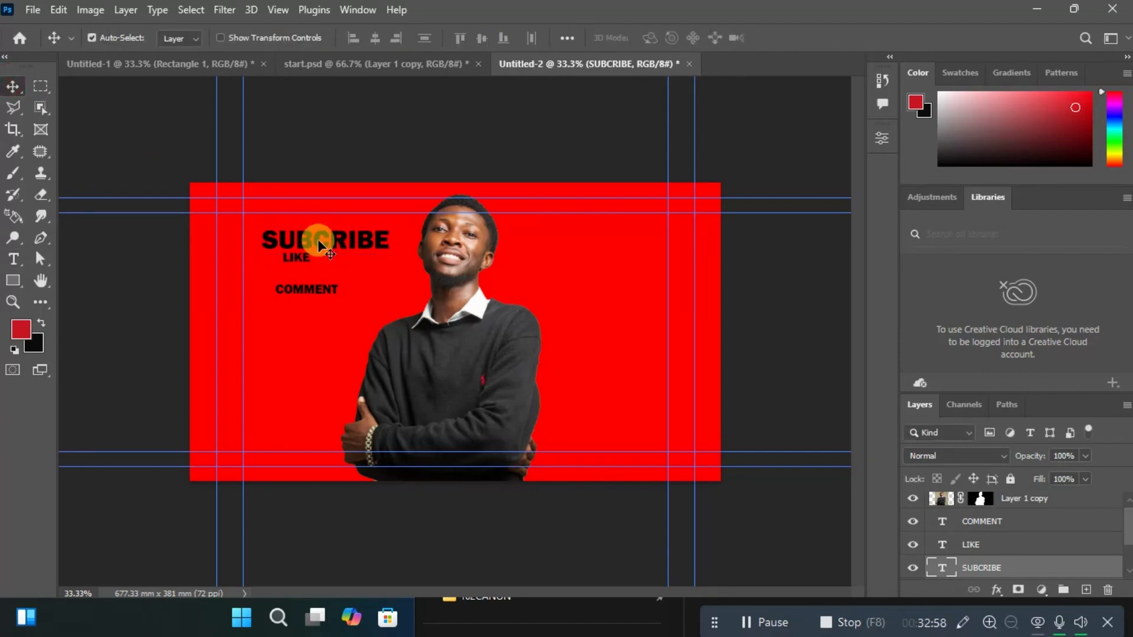
drag(323, 251, 634, 243)
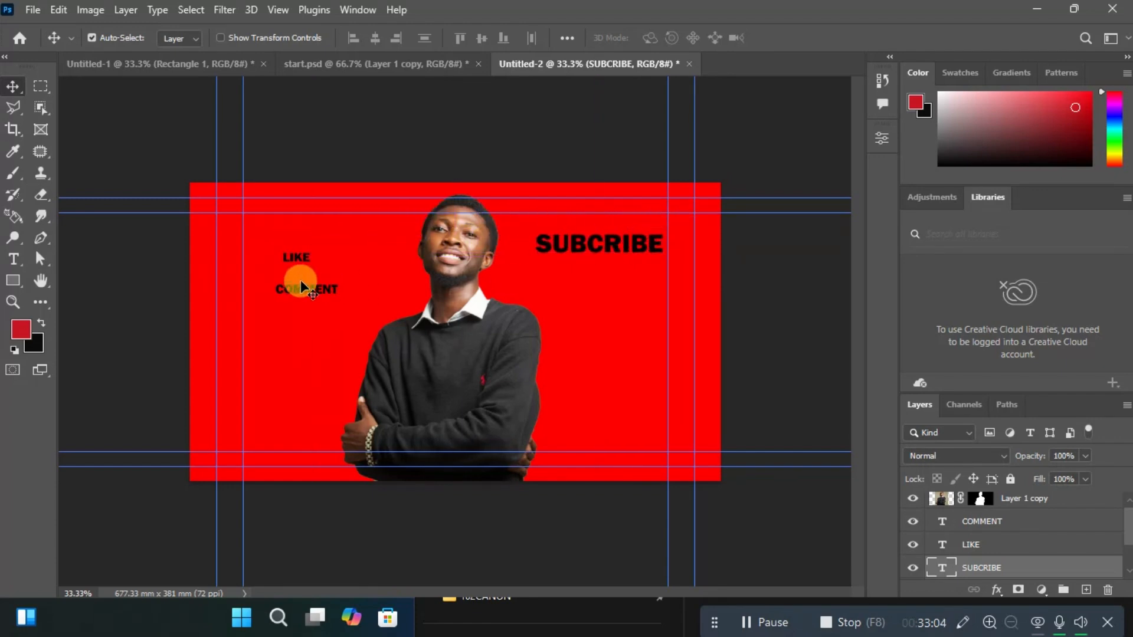
Select the "LIKE" text on the canvas with the Move tool for repositioning.
click(298, 255)
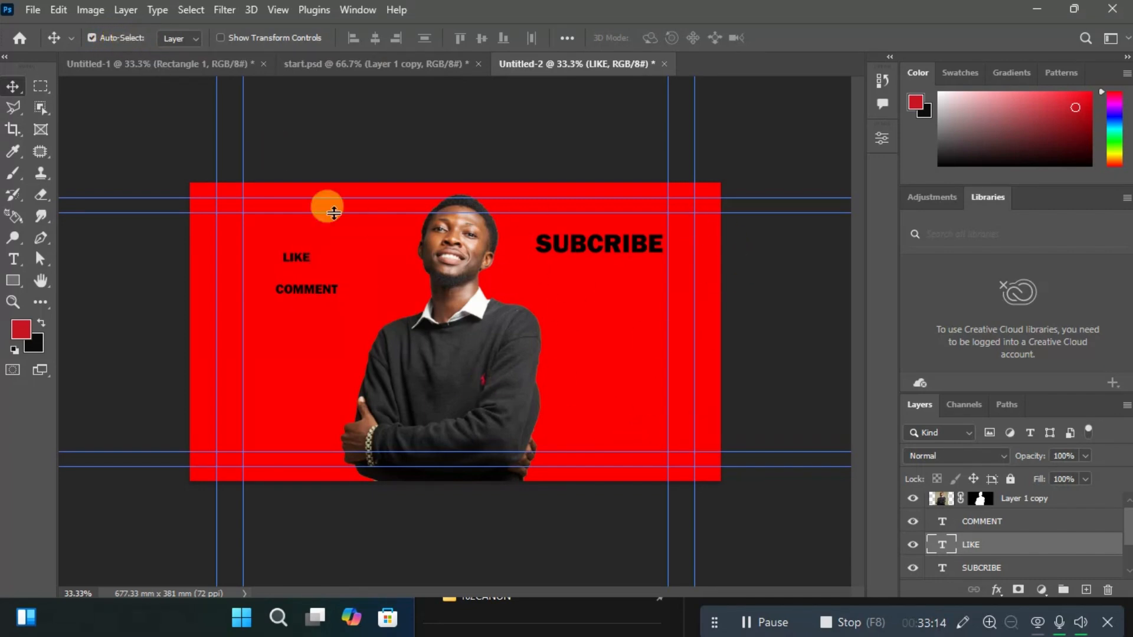
drag(300, 256, 299, 258)
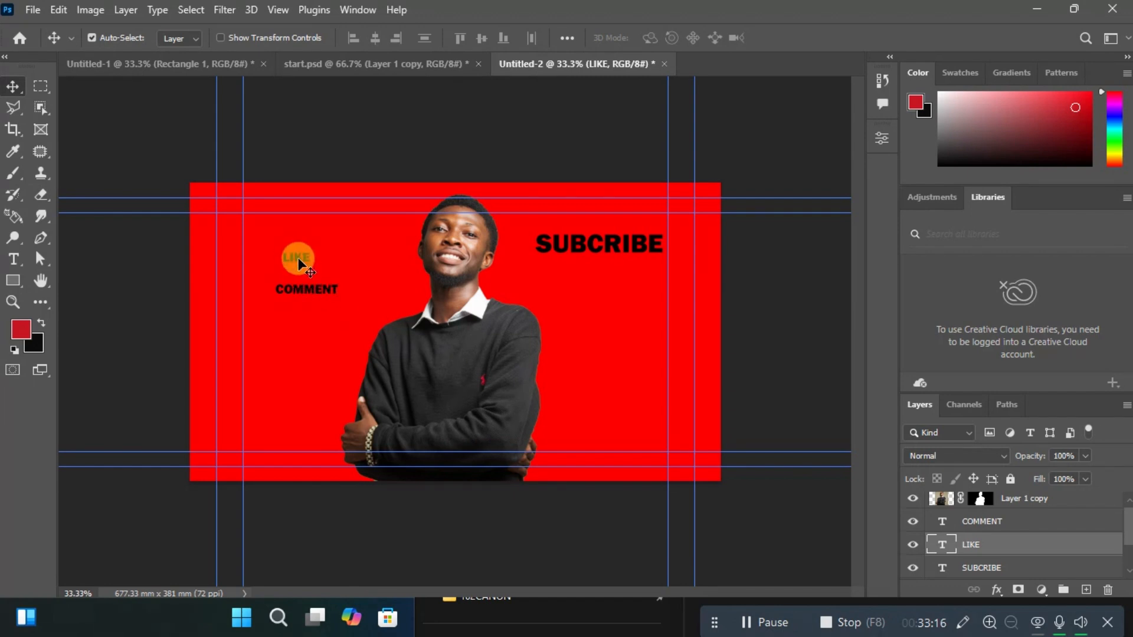